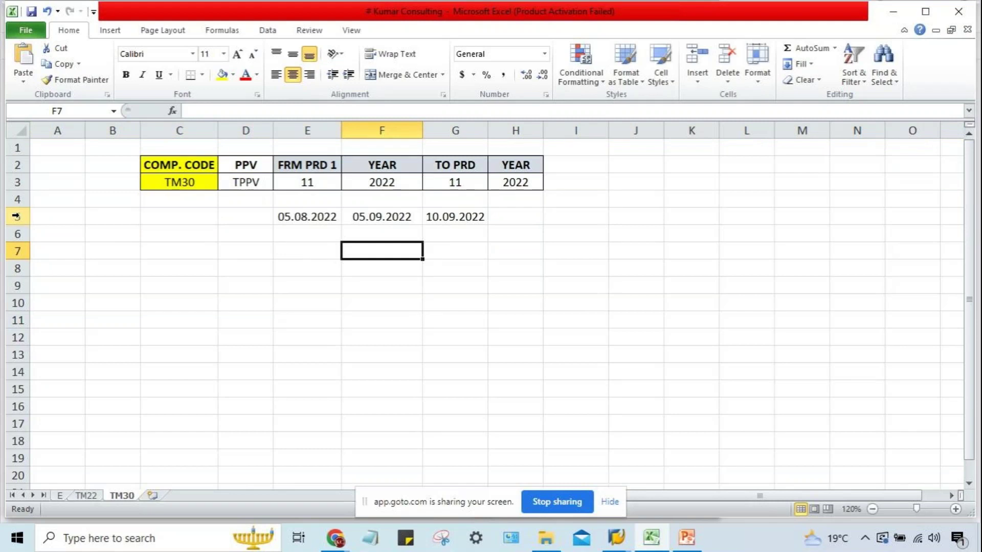
Clear the dates from row 5 below the period table
key("Delete")
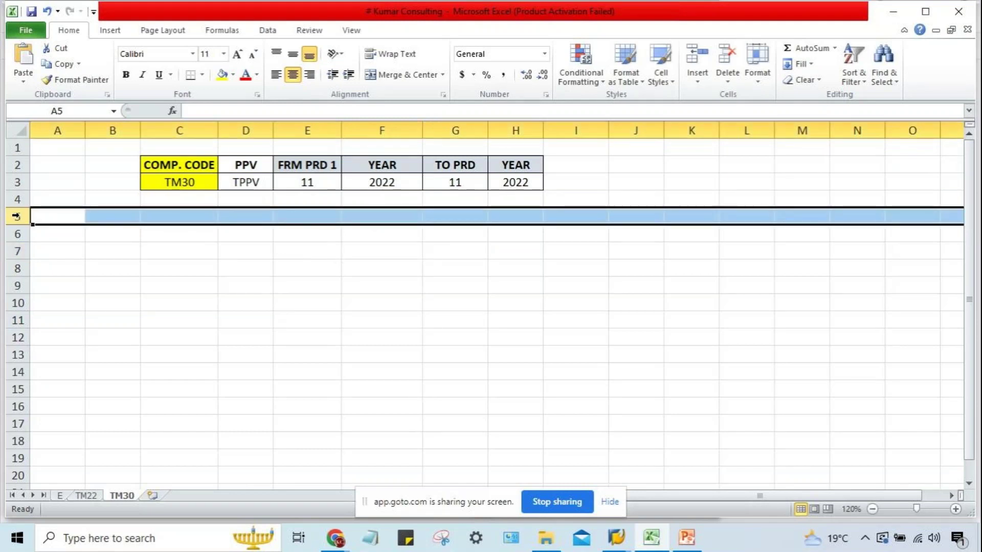
left_click(109, 267)
left_click(328, 254)
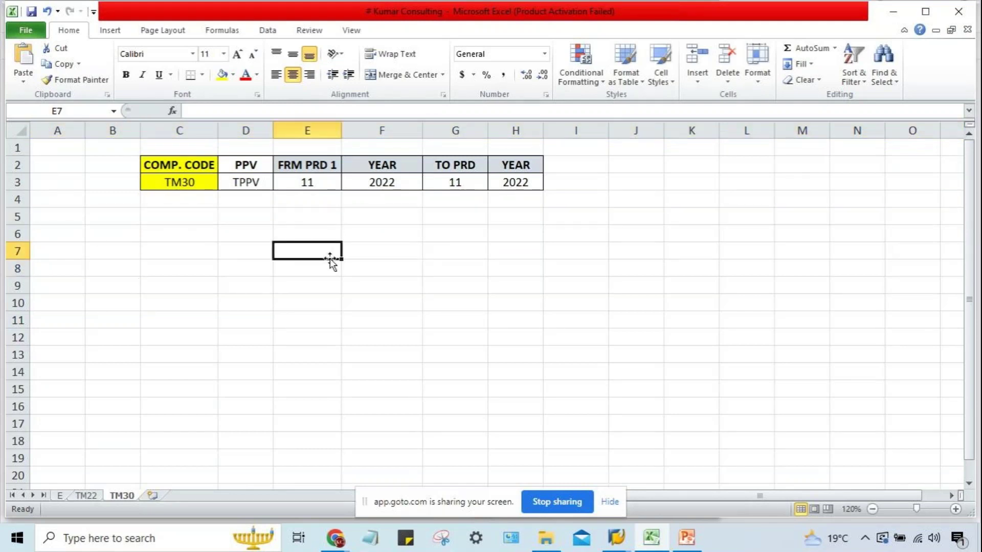
left_click(181, 248)
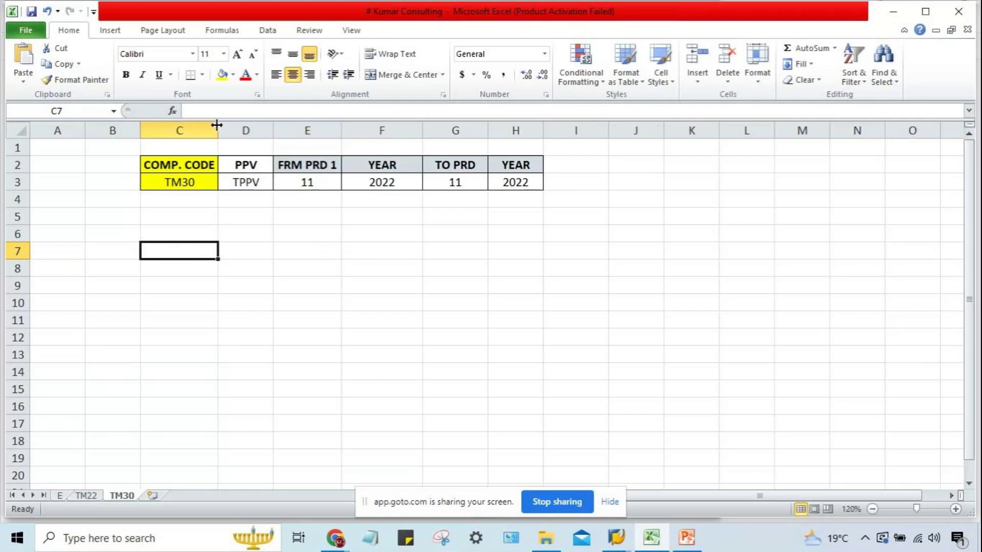
Shorten the company code header in C2 to "COMP. CD"
left_click(190, 171)
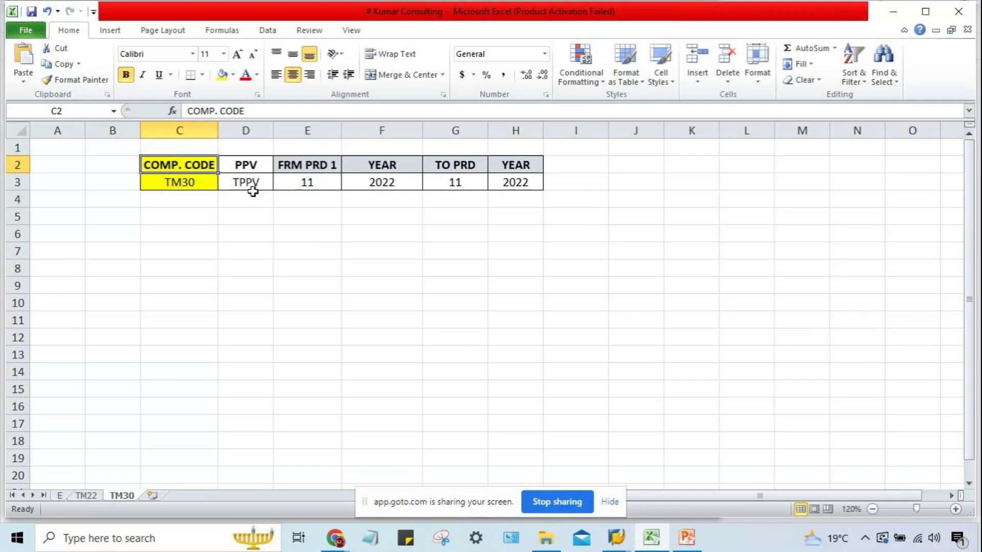
double_click(208, 164)
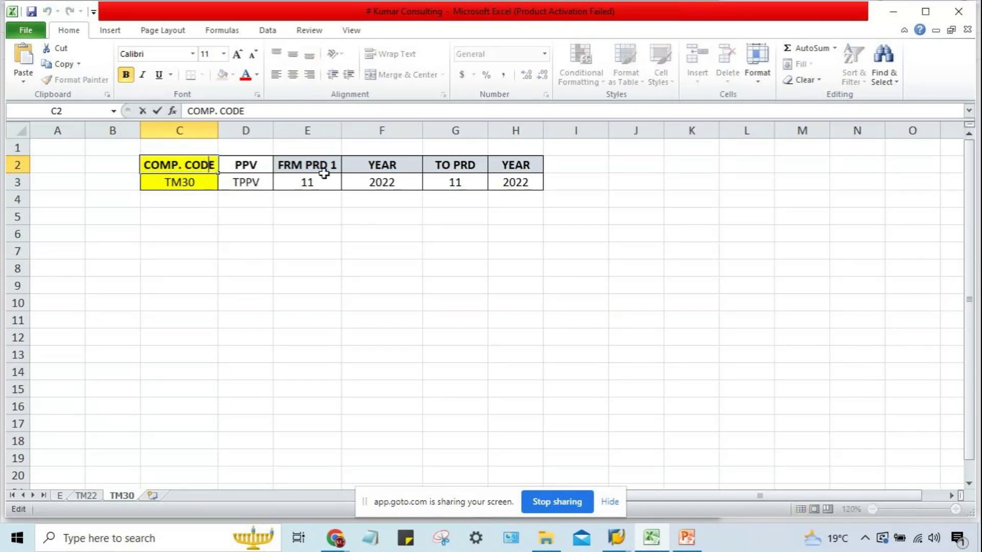
key("BackSpace")
key("Left")
key("Left")
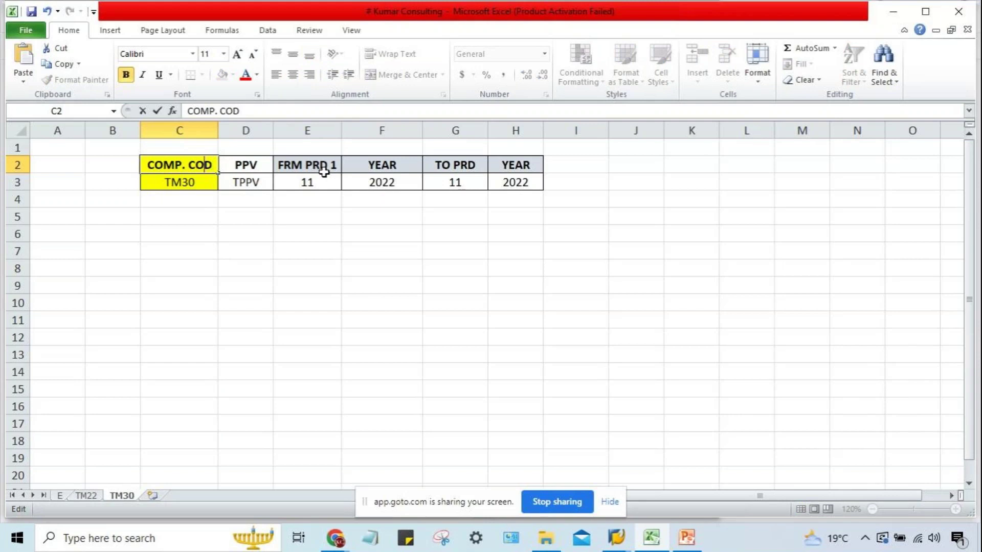
key("Return")
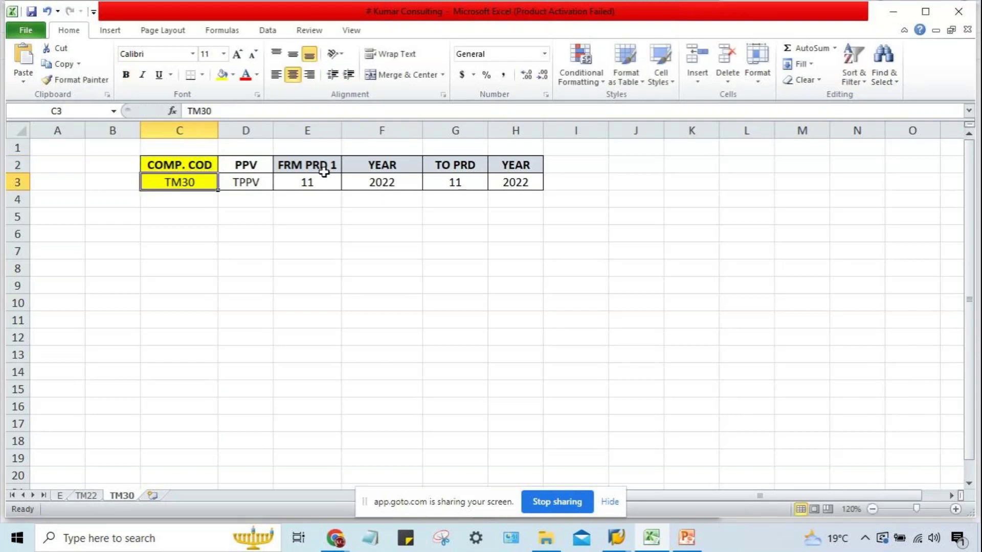
double_click(207, 163)
key("BackSpace")
key("Return")
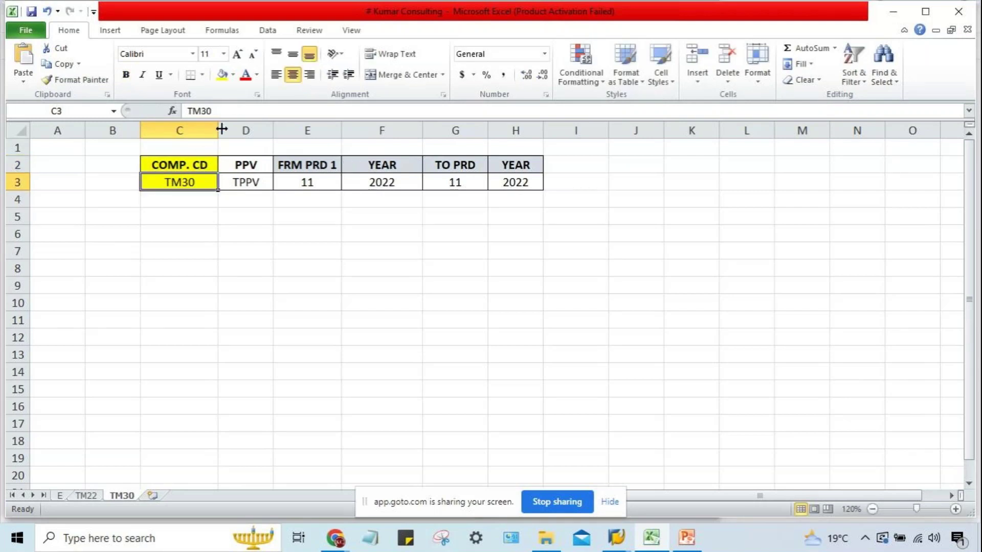
Narrow columns C and F to fit their shorter contents in the period table
left_click_drag(216, 128, 202, 129)
left_click(440, 285)
left_click_drag(407, 128, 395, 128)
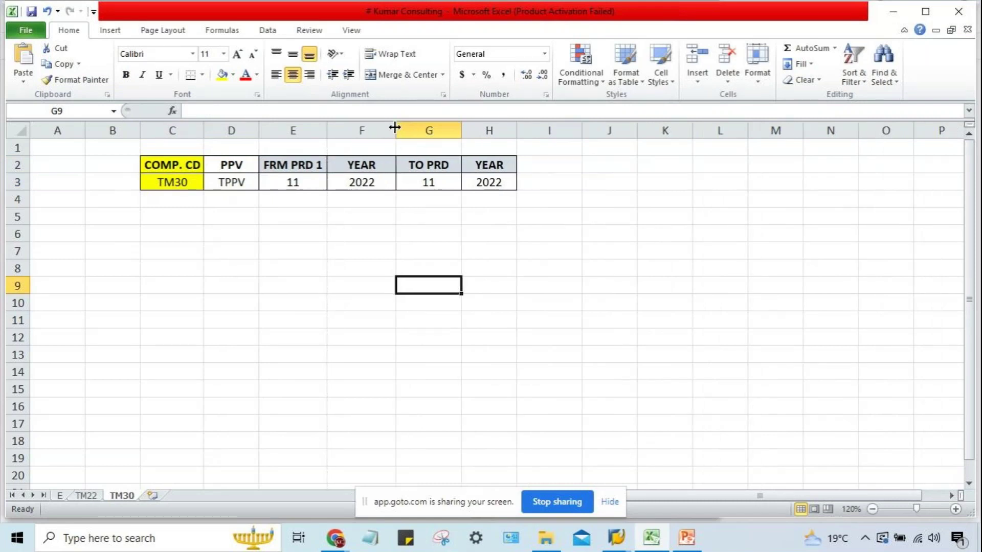
left_click(230, 353)
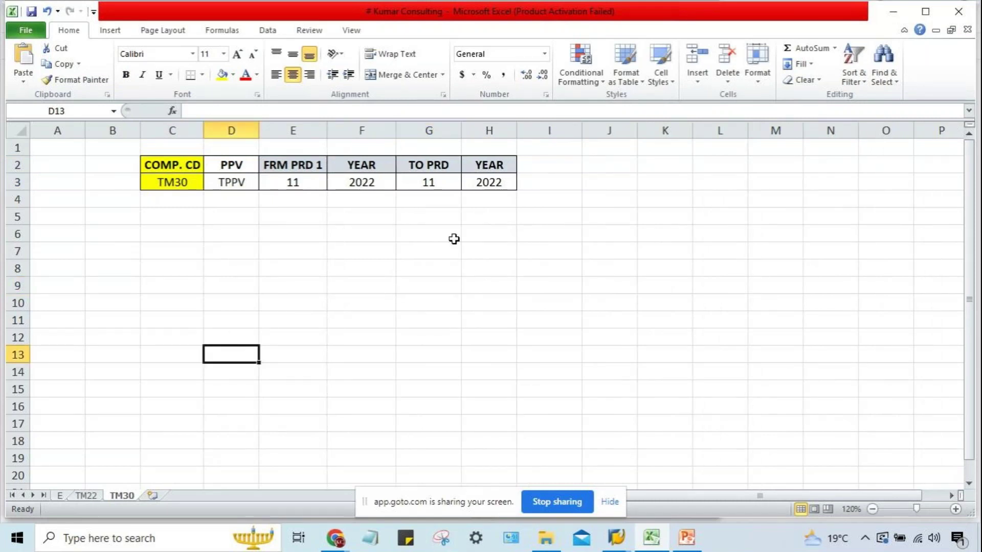
left_click(435, 251)
Replace the posting period variant in D3 with TM30
left_click(290, 186)
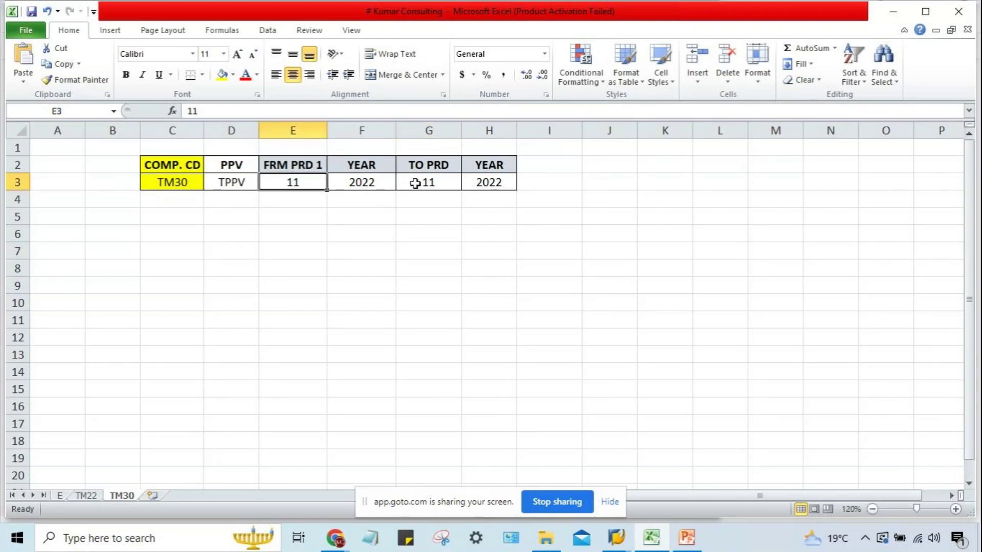
left_click(237, 185)
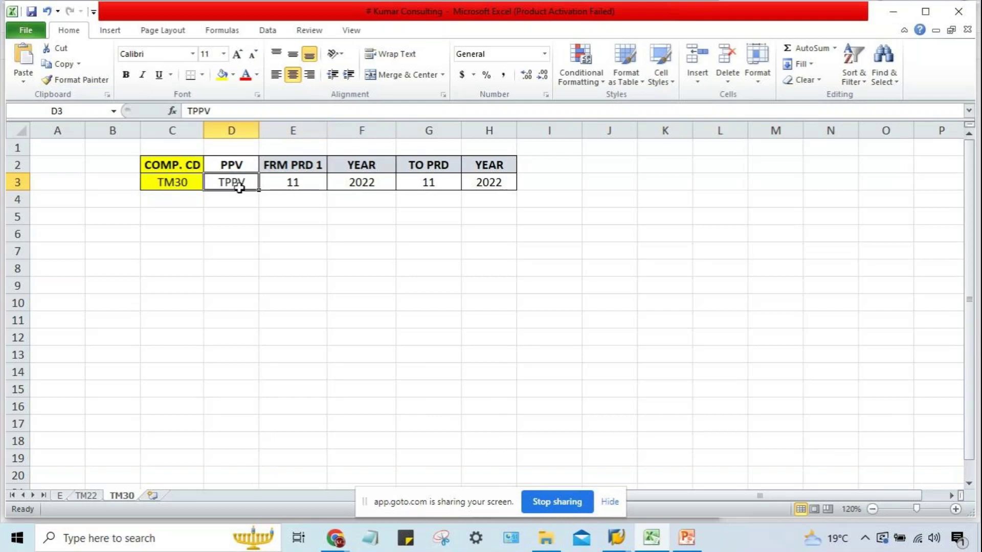
type("tm")
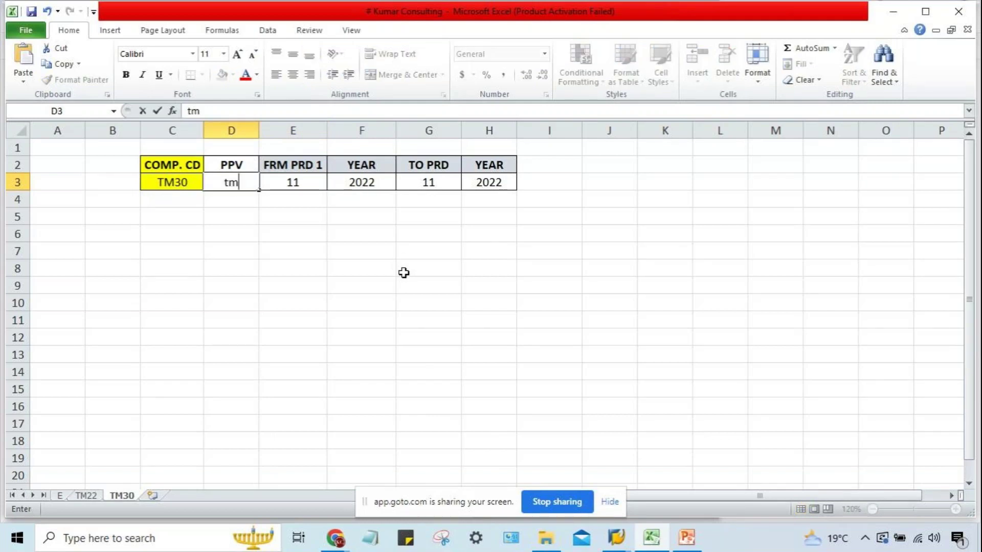
key("BackSpace")
key("BackSpace")
type("TM30")
key("Return")
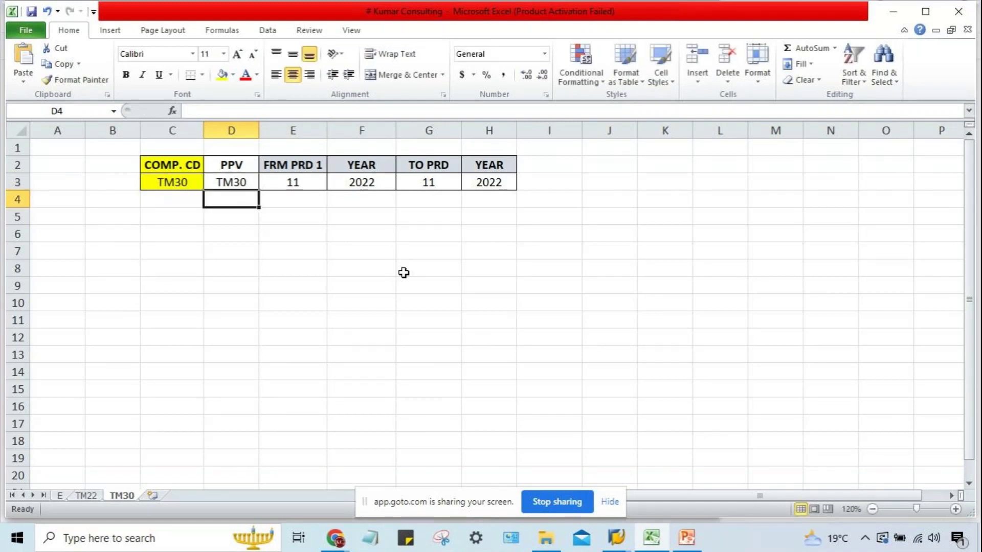
Review the from-period, to-period and year values in row 3 of the table
left_click(320, 188)
left_click(427, 181)
left_click(280, 182)
left_click(413, 183)
left_click(281, 184)
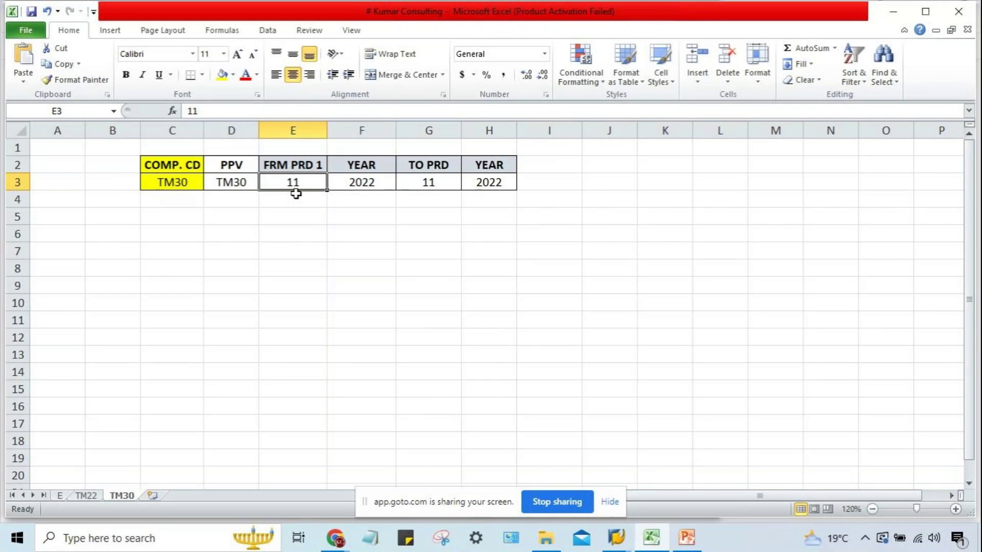
left_click(358, 185)
left_click(494, 189)
left_click(422, 185)
left_click(388, 187)
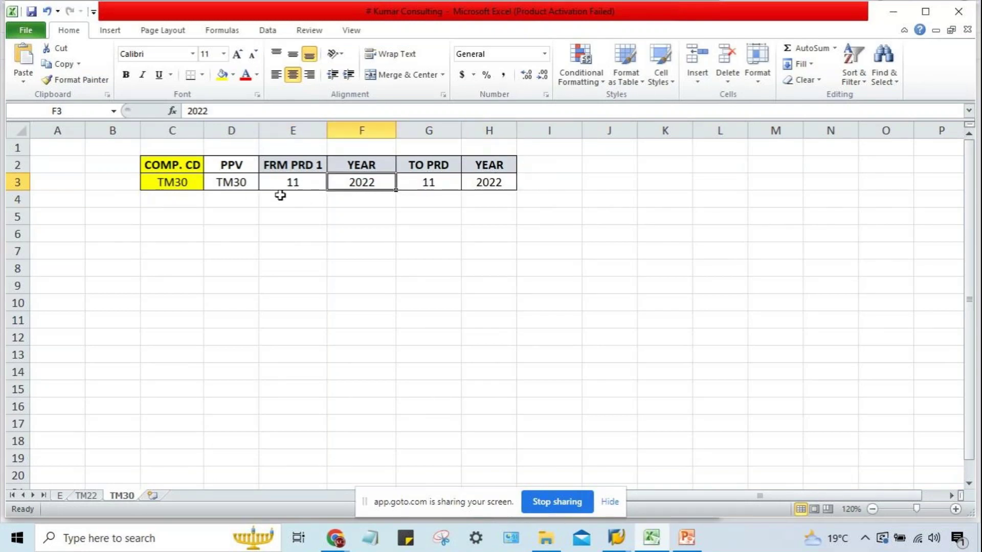
Set both the from period in E3 and the to period in G3 to 12
left_click(280, 189)
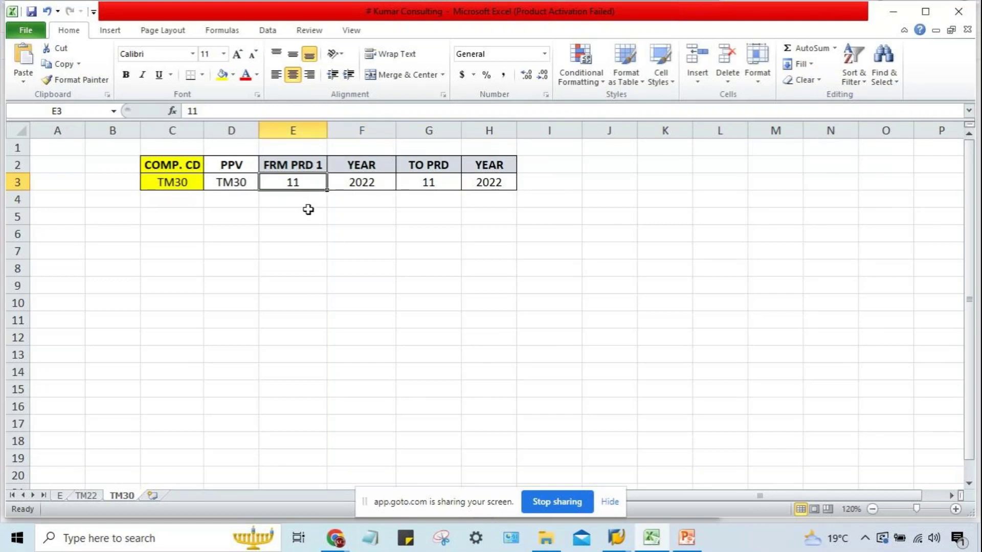
type("12")
key("Tab")
key("Tab")
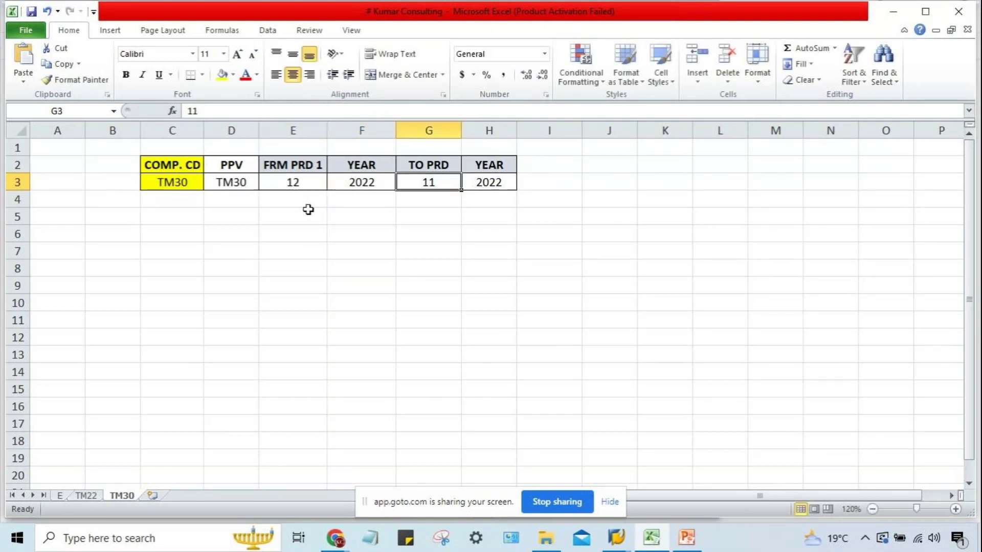
type("12")
key("Return")
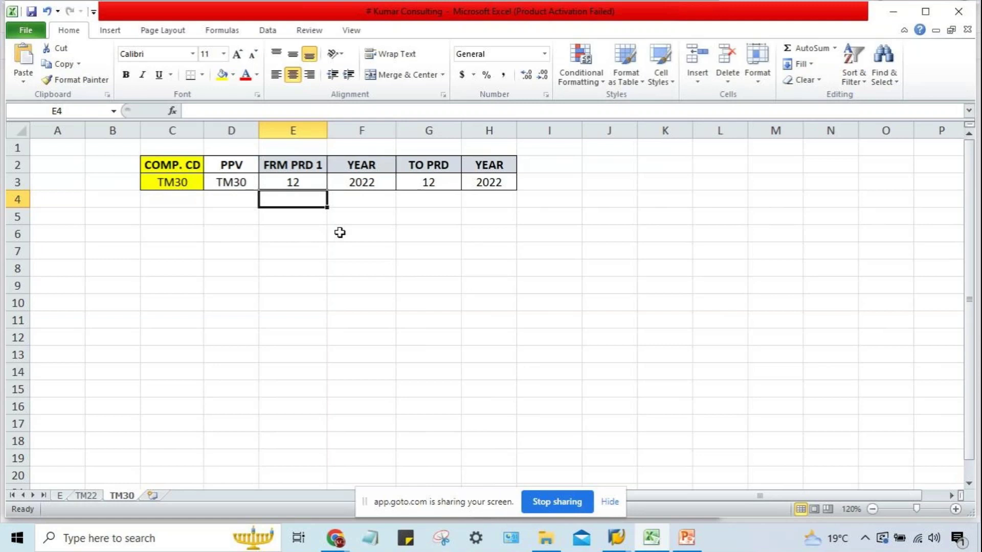
Set the from period in E3 to 1
key("Up")
type("1")
key("Right")
key("Right")
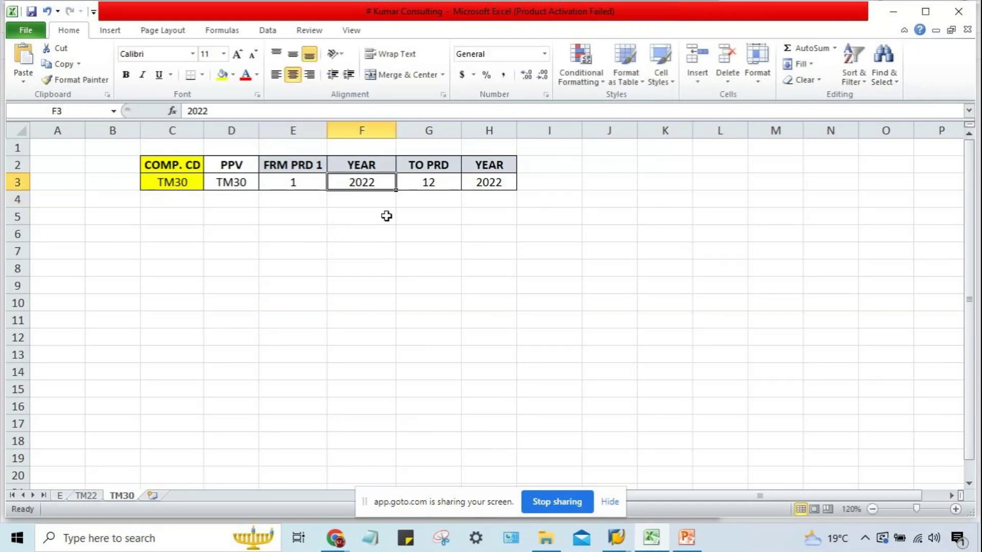
left_click(341, 213)
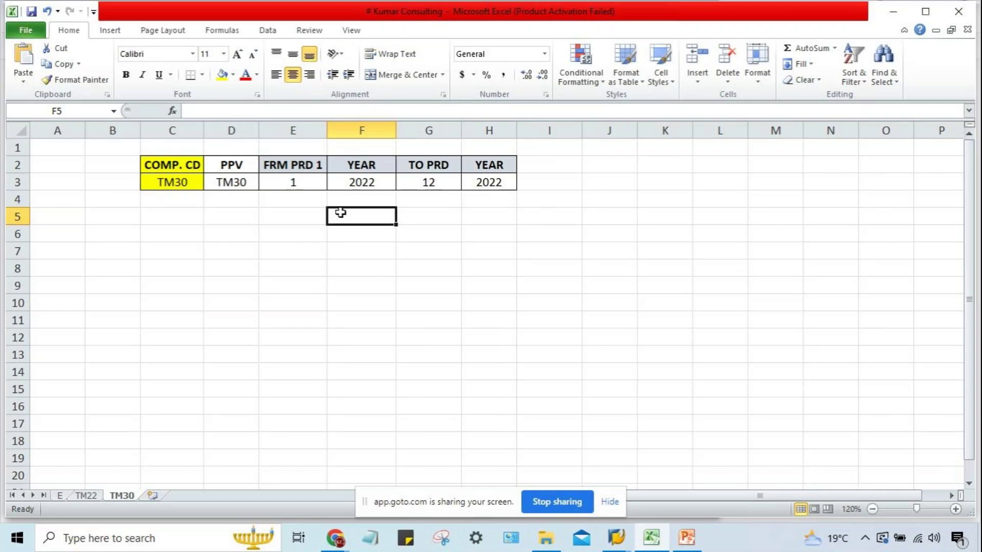
Set the from period in E3 to 12
left_click(309, 182)
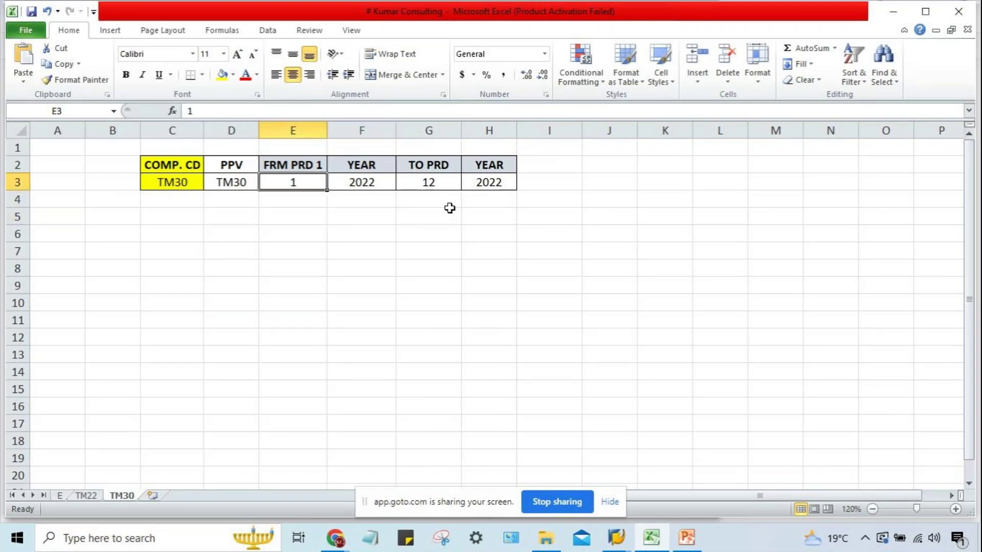
type("12")
key("Return")
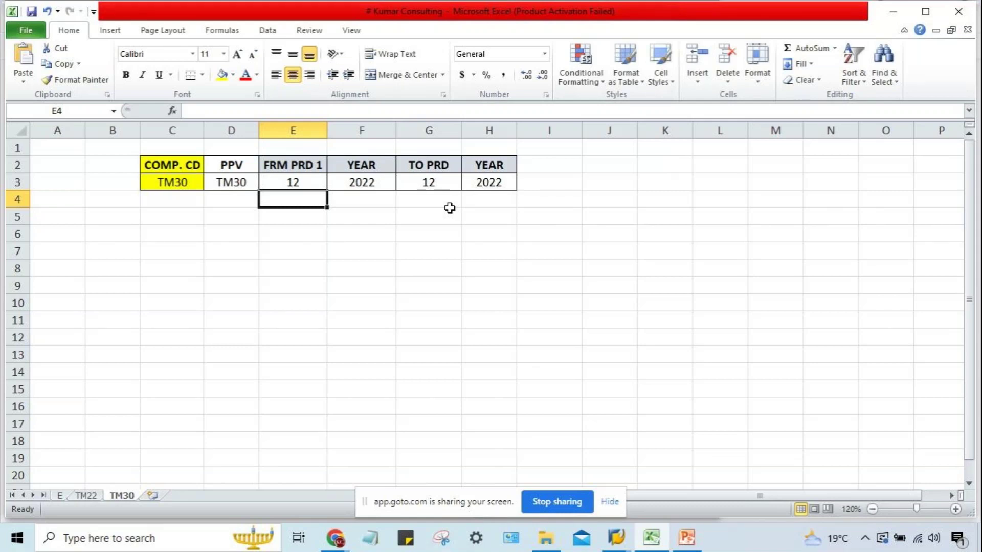
left_click(305, 325)
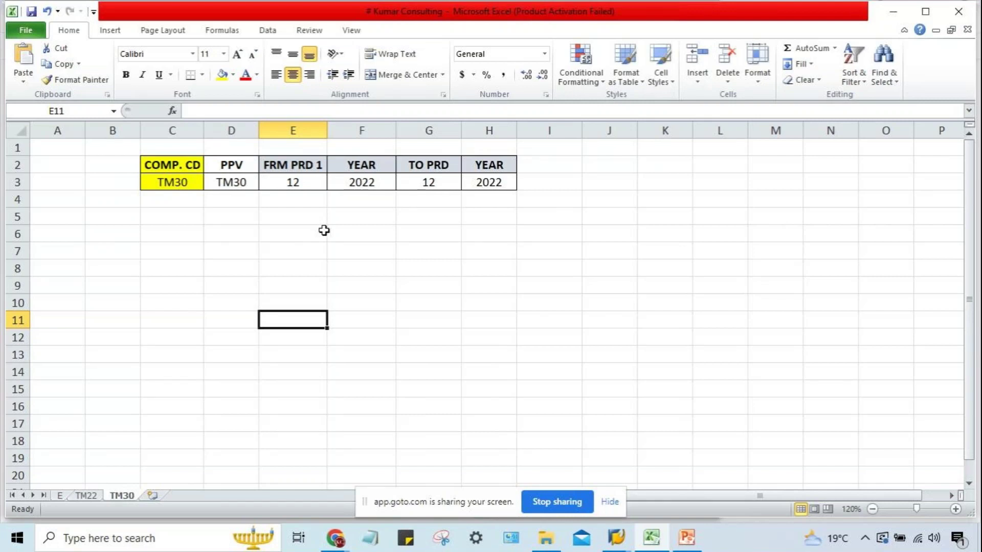
left_click(320, 218)
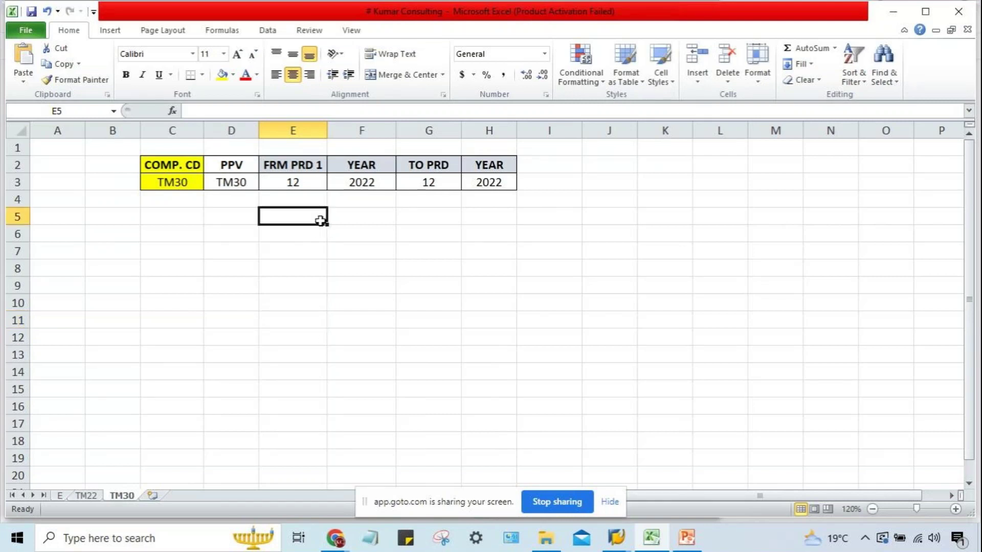
left_click(288, 184)
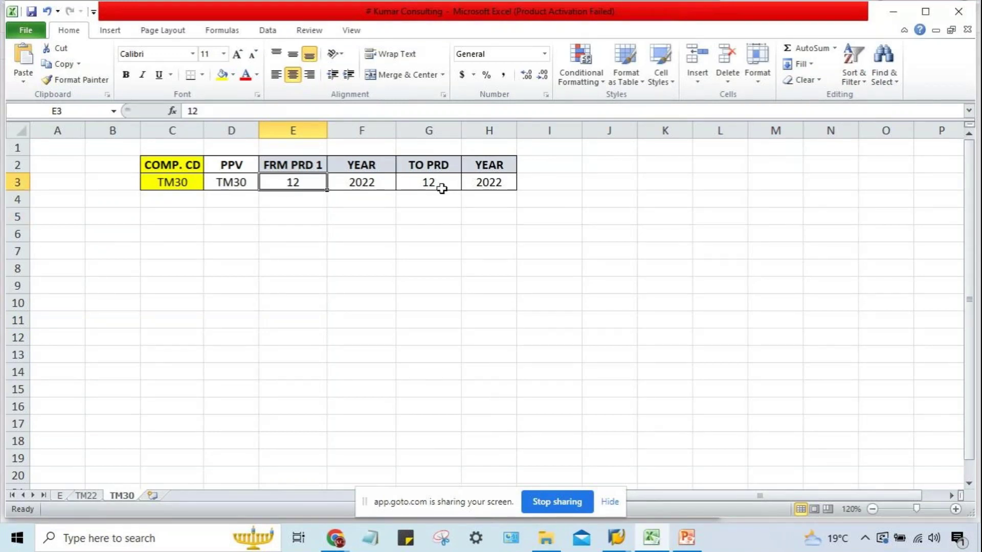
left_click_drag(292, 184, 462, 184)
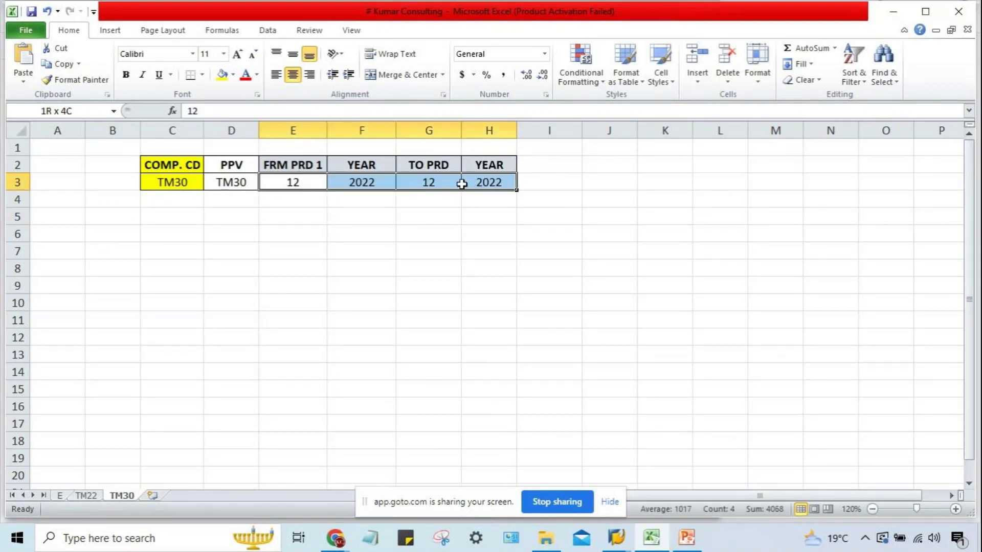
left_click(362, 249)
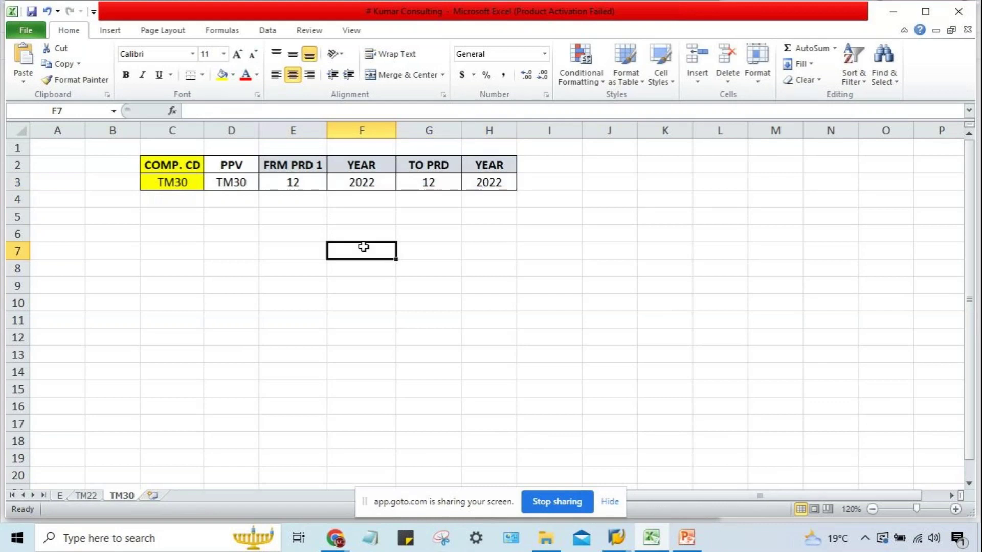
left_click(289, 190)
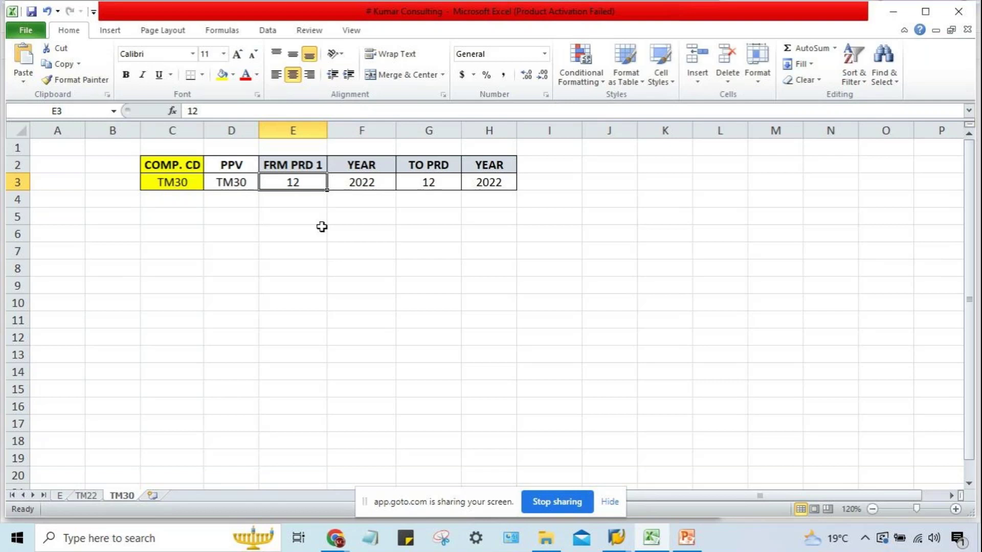
Enter the fiscal year label 2022-23 in F1, above the first YEAR header
left_click(345, 146)
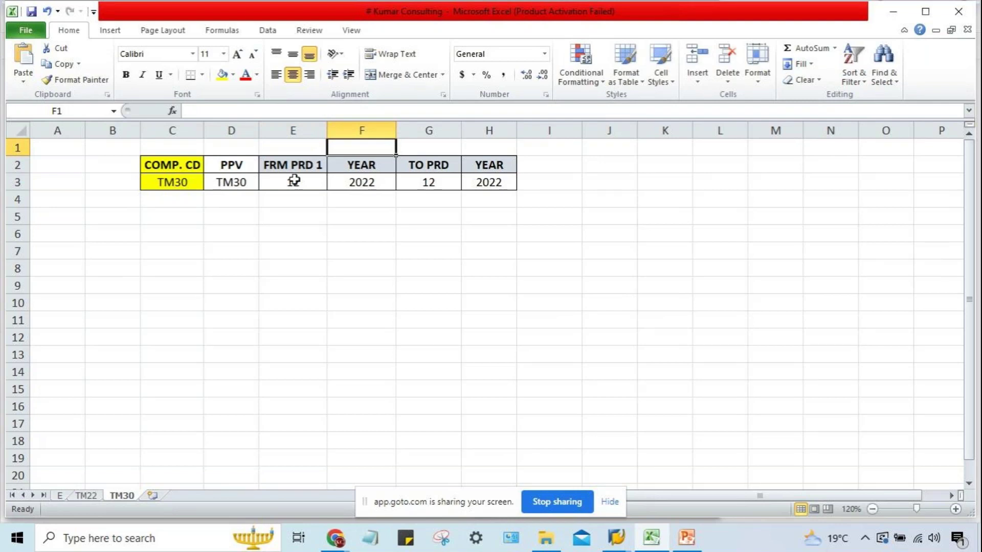
type("2022-23")
key("Return")
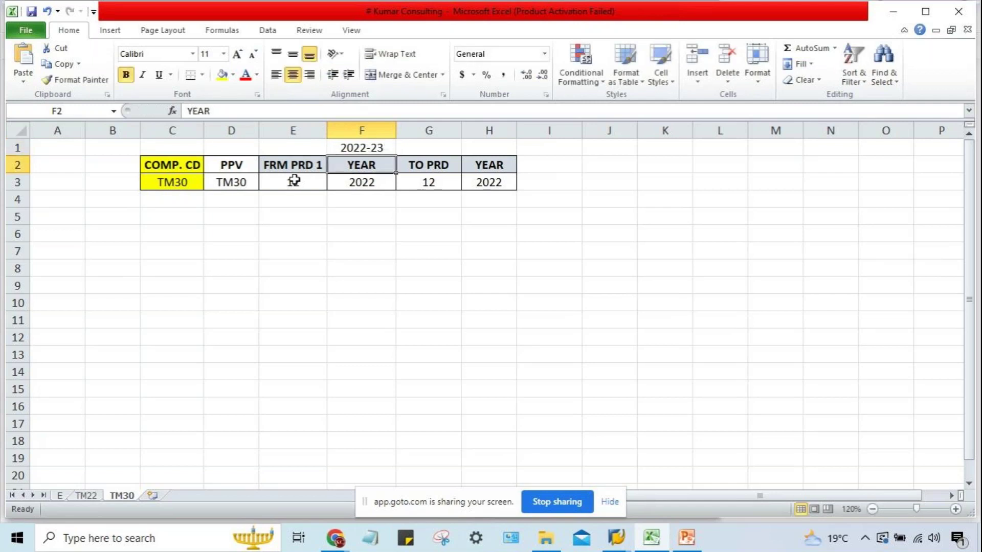
left_click(333, 148)
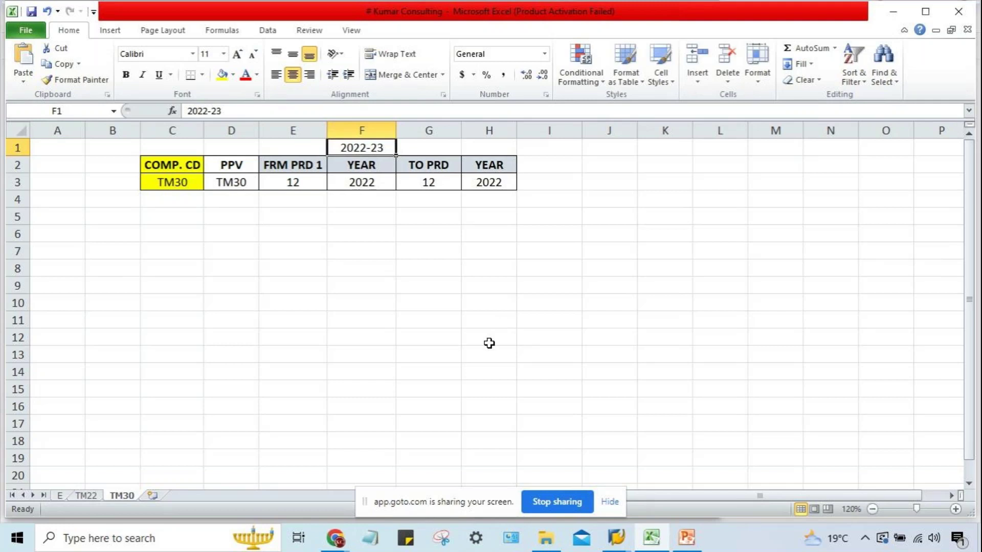
left_click(169, 223)
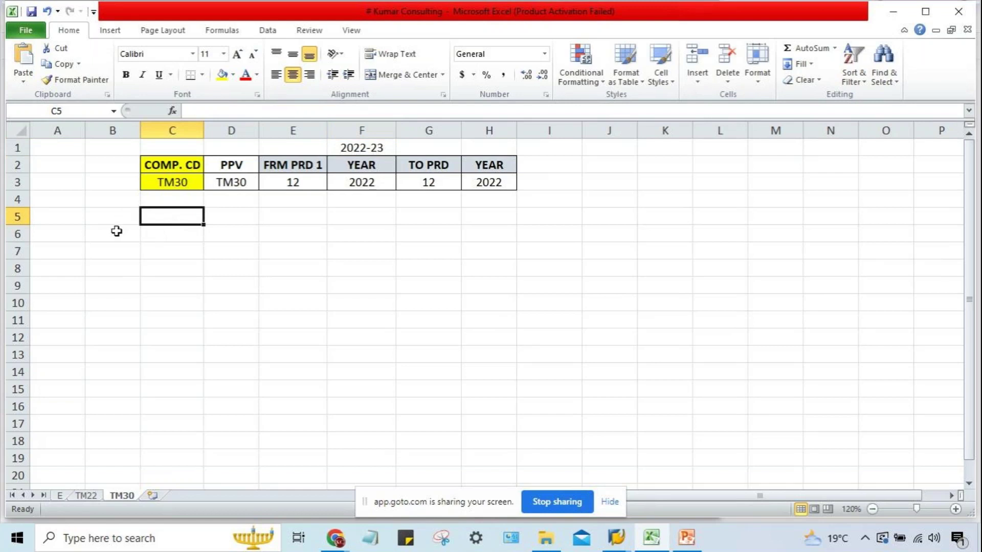
left_click(121, 248)
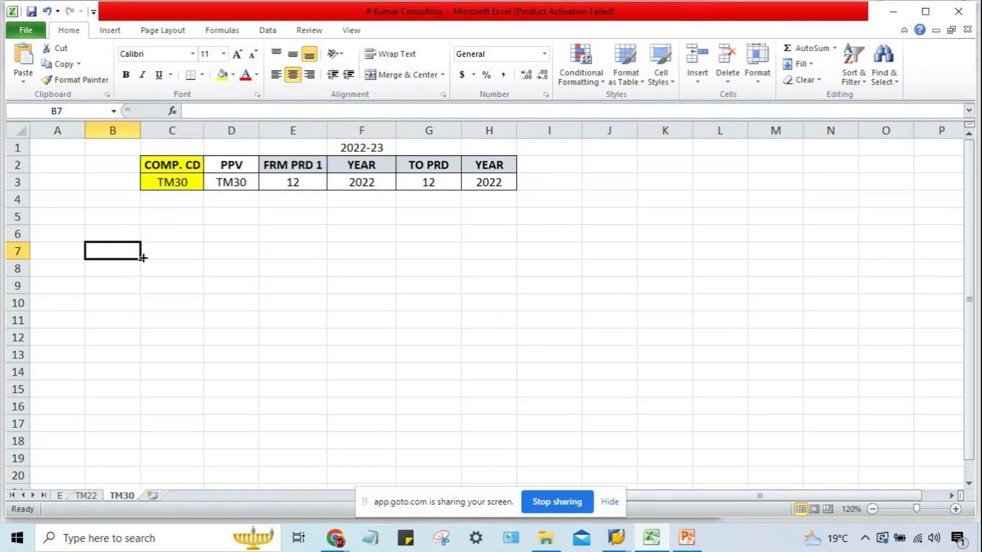
left_click(148, 249)
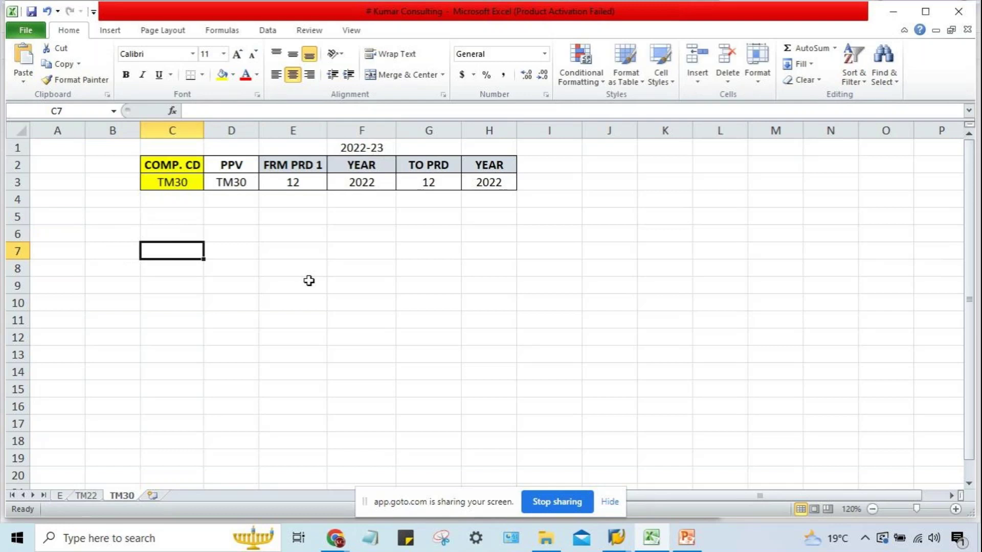
Fill C7:C18 with the period numbers 1 to 12 as a series
type("1")
key("Return")
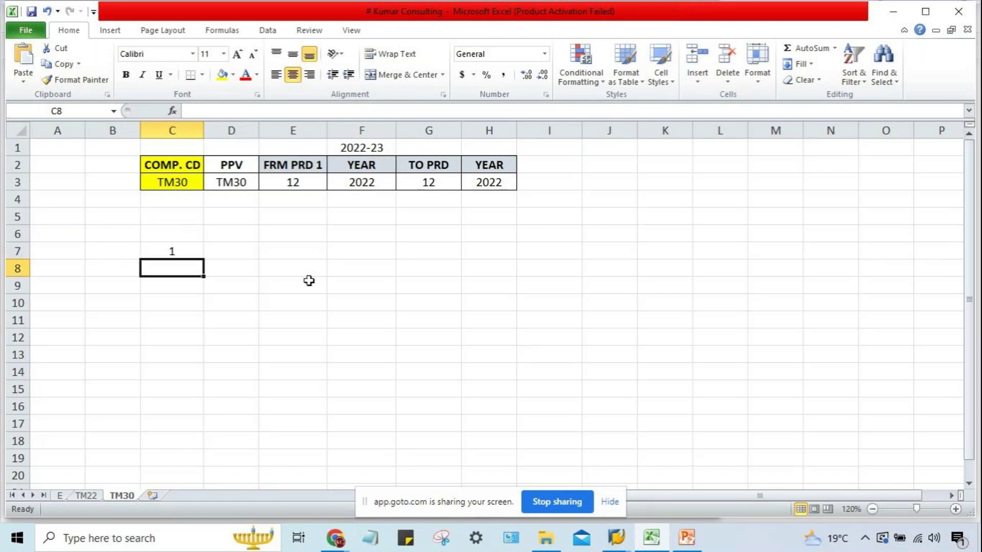
left_click(156, 252)
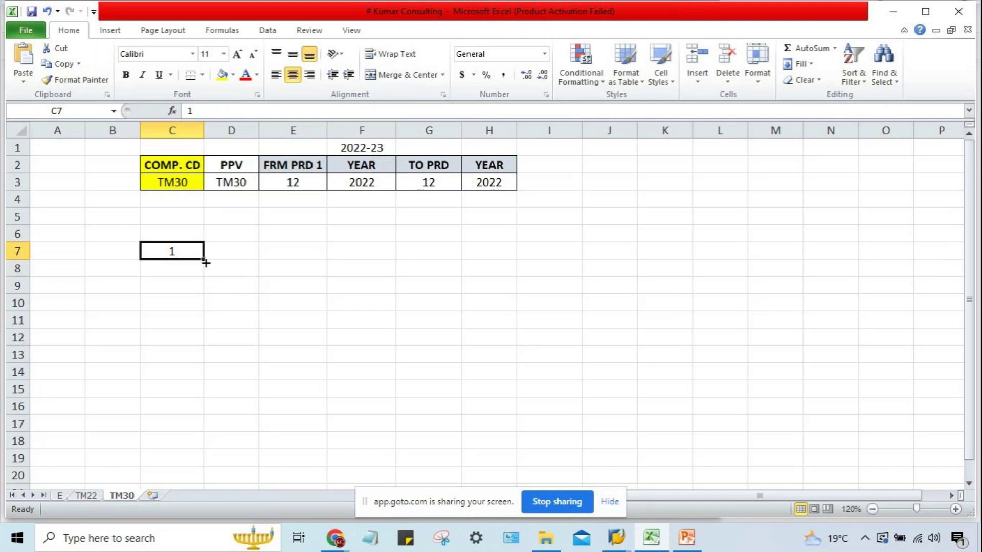
left_click_drag(205, 262, 206, 446)
left_click(223, 460)
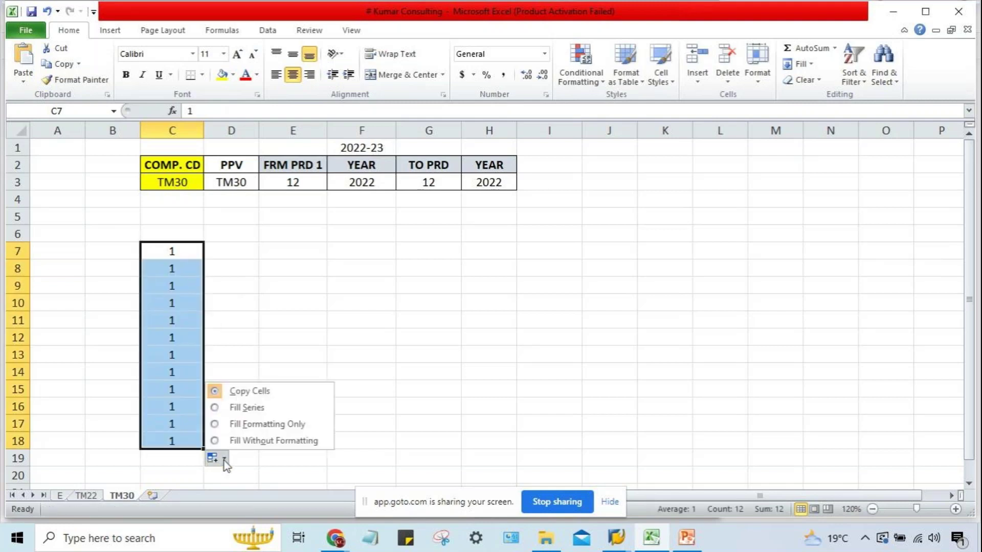
left_click(265, 407)
left_click(262, 388)
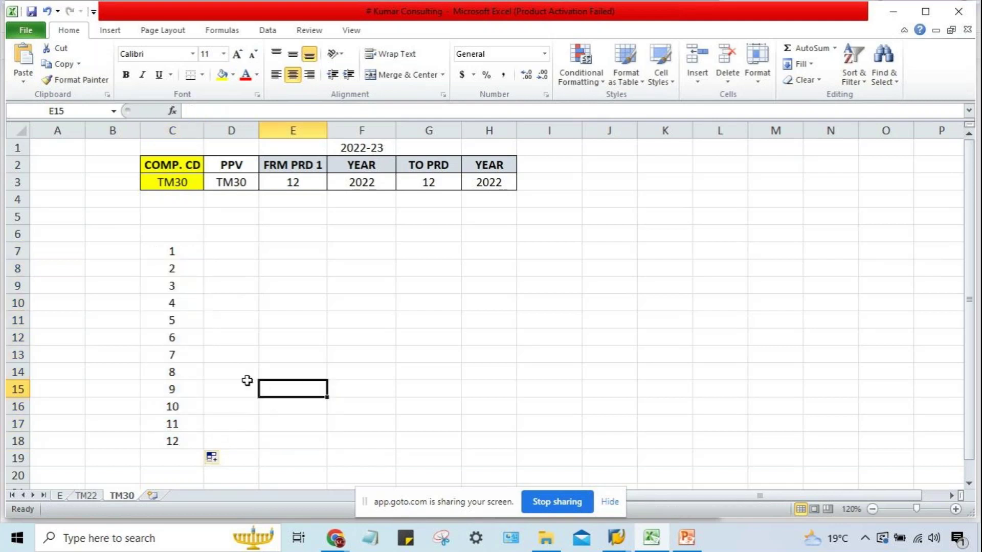
Enter the heading CLD YR. in C6 above the period numbers
left_click(148, 233)
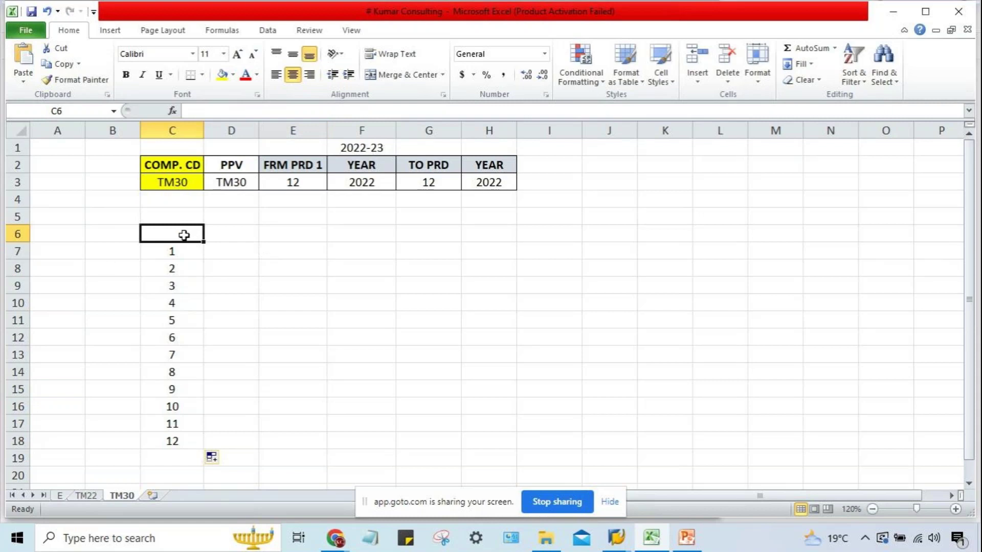
type("CL ")
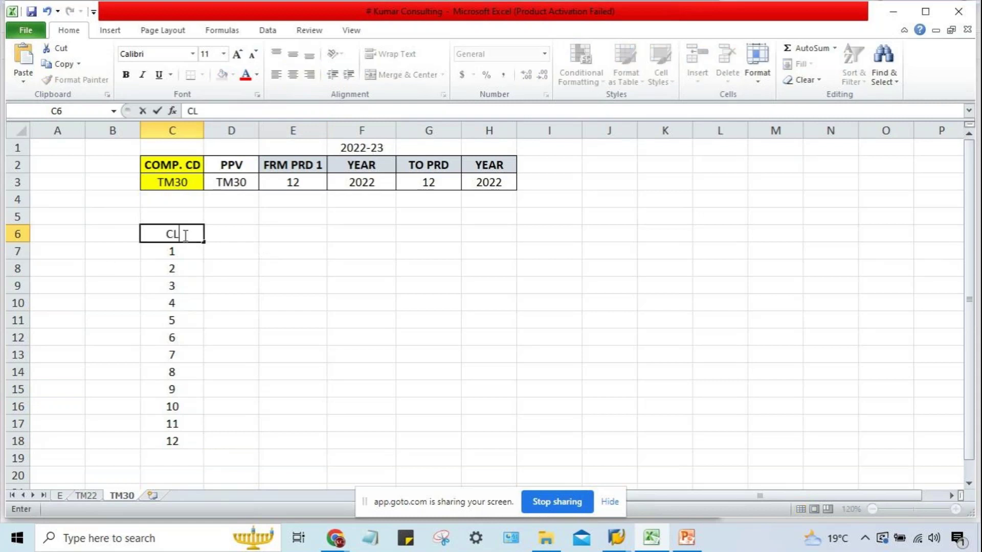
type("Y")
key("BackSpace")
key("BackSpace")
type("D YR.")
key("Return")
left_click(179, 236)
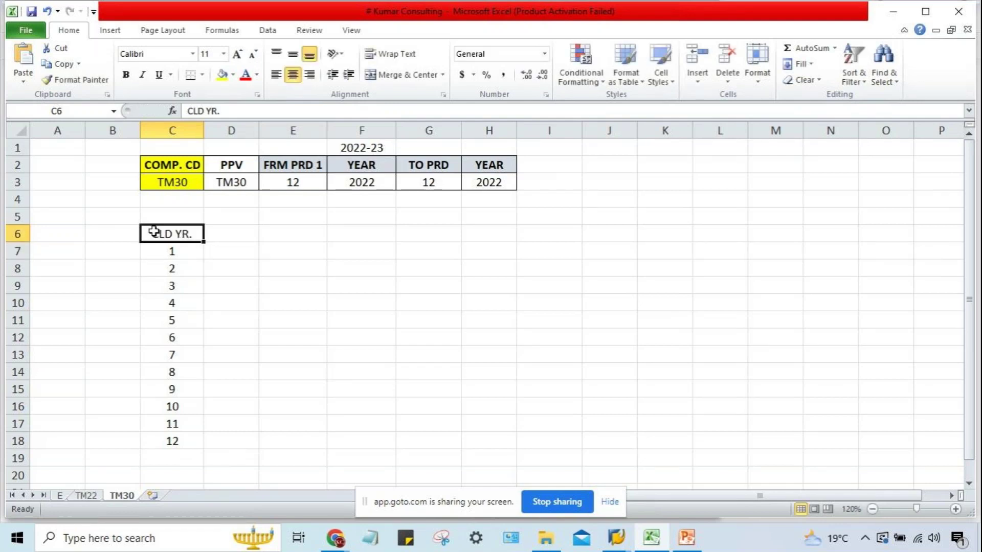
List the months JAN through DEC in B7:B18 beside the period numbers
left_click(112, 251)
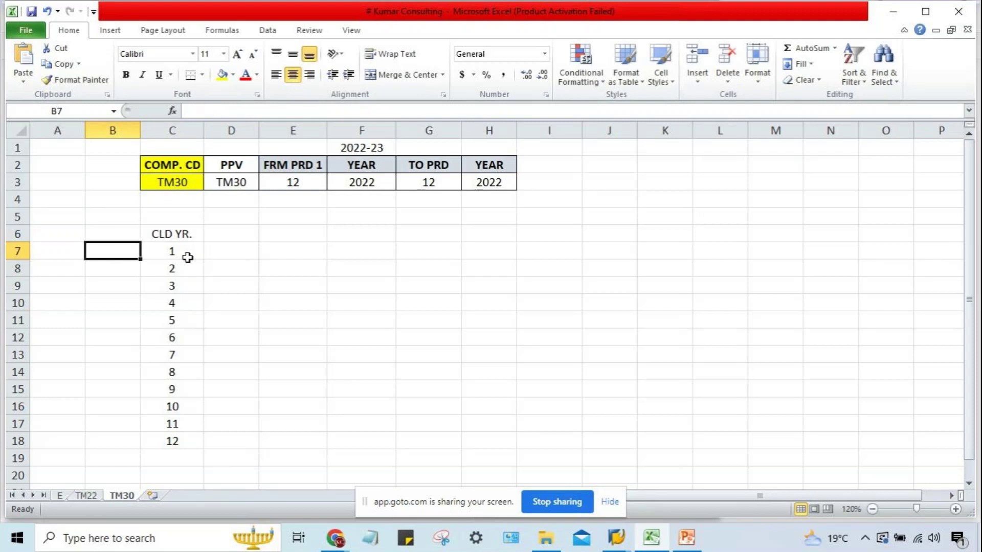
type("JAN")
key("Return")
type("FEB")
key("Return")
type("MAR")
key("Return")
type("APR")
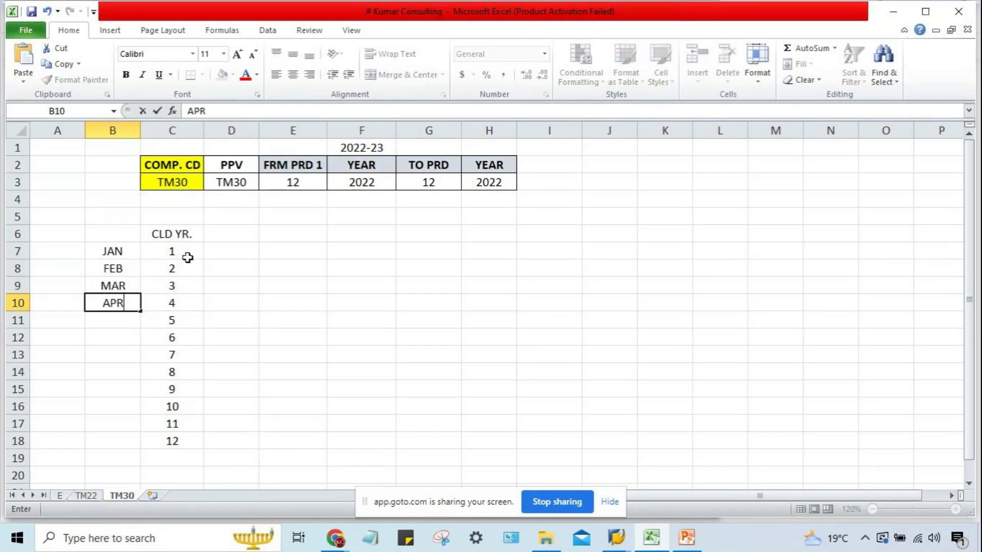
key("Return")
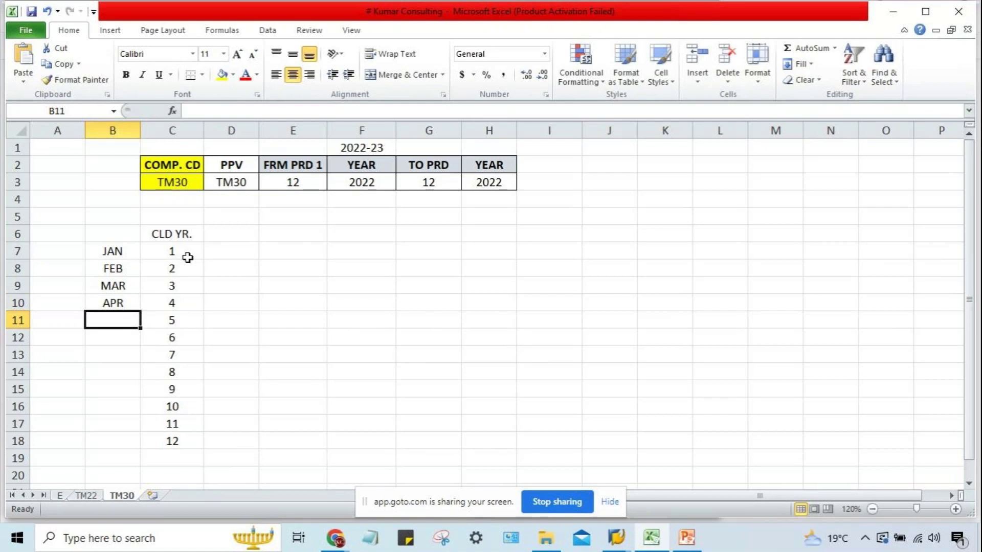
type("MAY")
key("Return")
type("JUN")
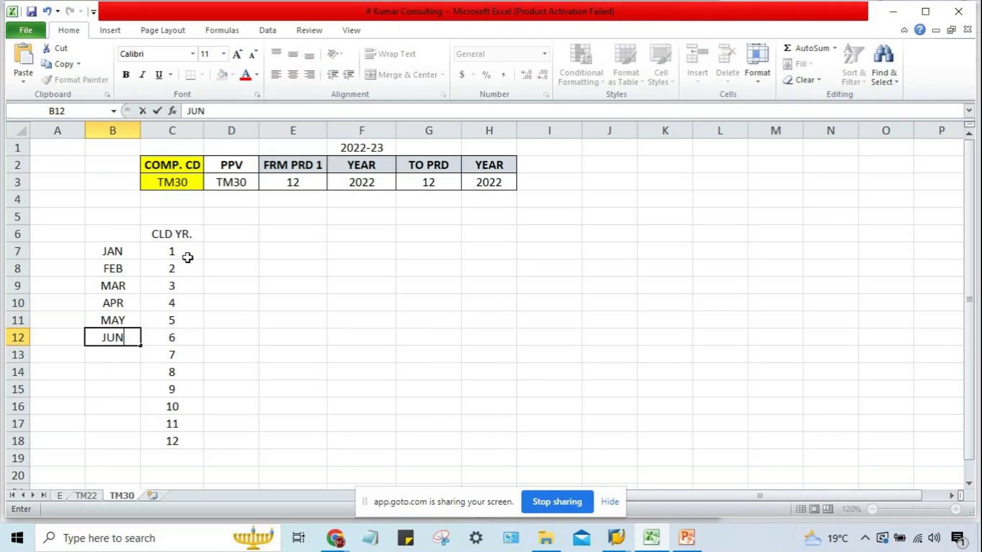
key("Return")
type("JUL")
key("Return")
type("AUG")
key("Return")
type("SEP")
key("Return")
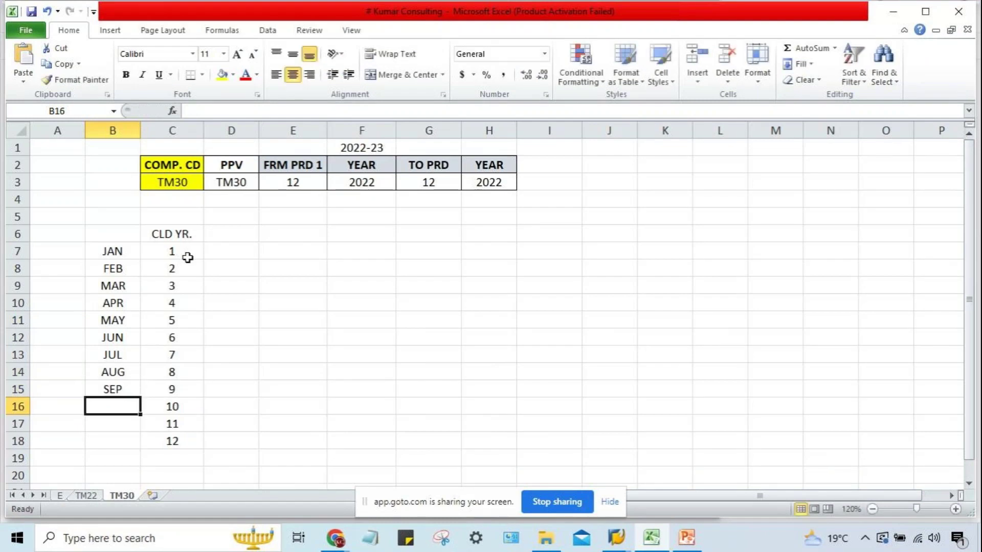
type("OCT")
key("Return")
type("NOV")
key("Return")
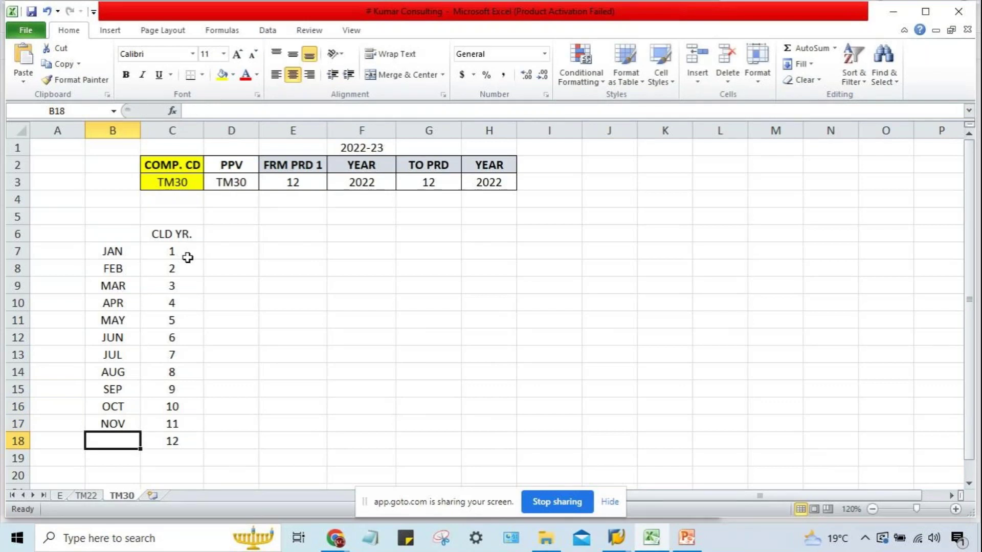
type("DEC")
key("Return")
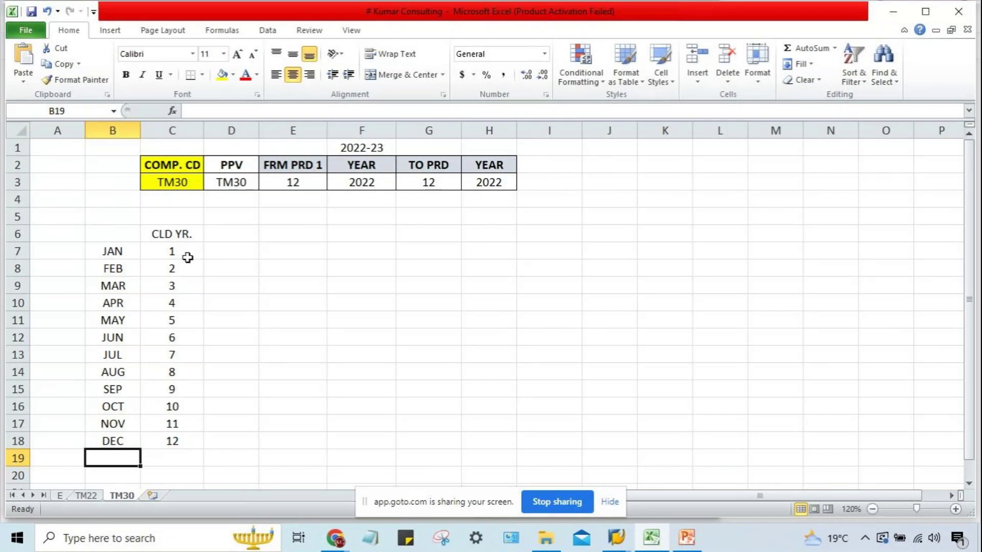
left_click(113, 269)
left_click(113, 286)
left_click(113, 338)
left_click(111, 384)
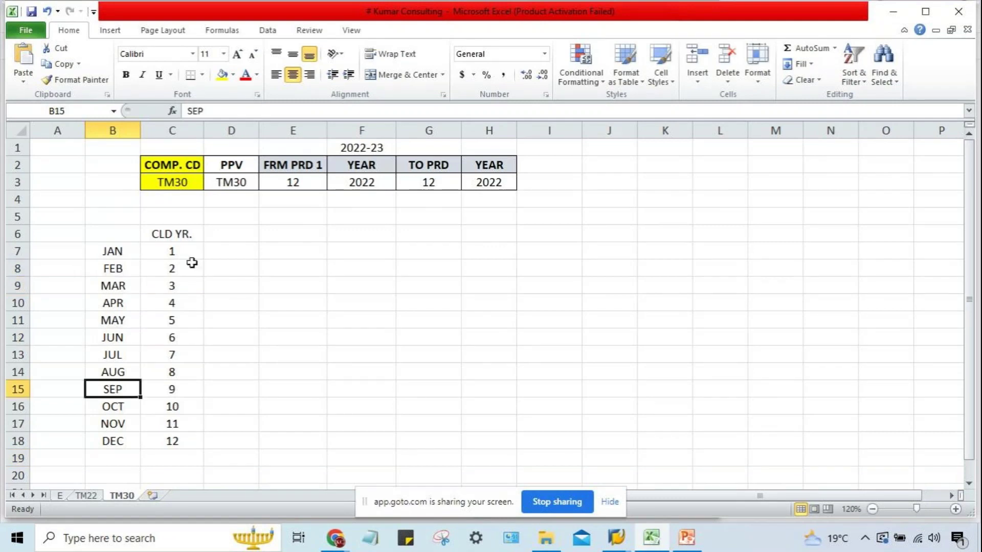
left_click(164, 243)
left_click(162, 236)
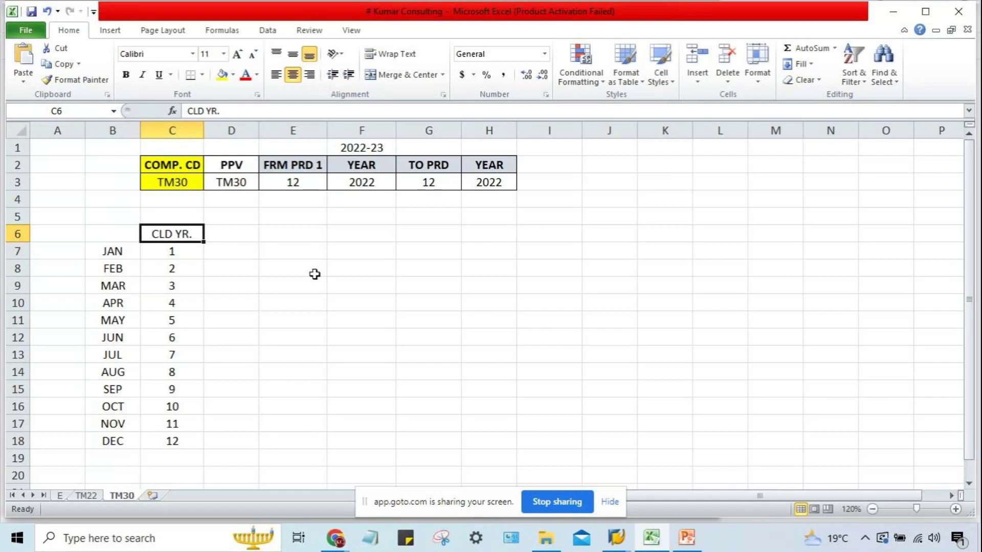
Switch to the Basic Settings presentation in PowerPoint and show the Fiscal Year Variant – OB29/OB37 slide
left_click(688, 537)
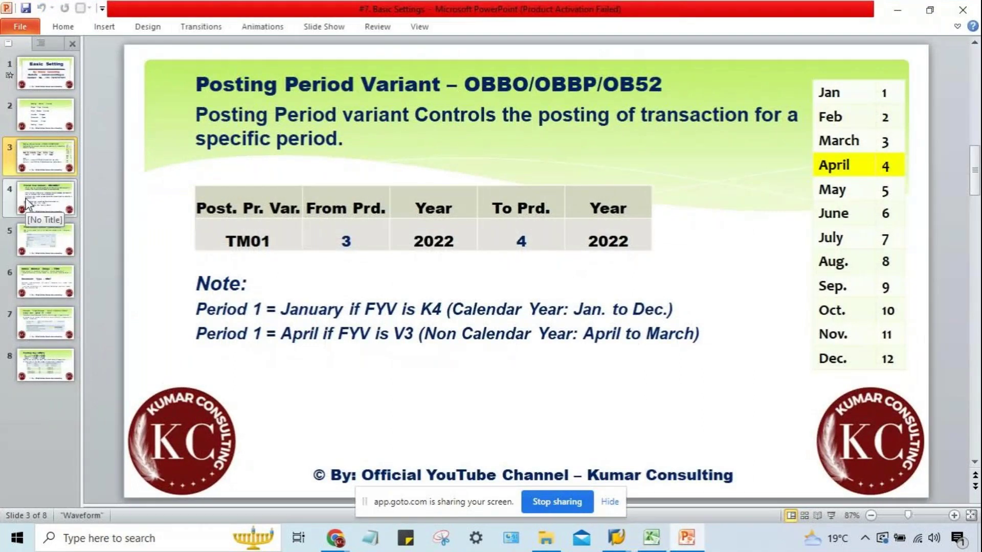
left_click(46, 199)
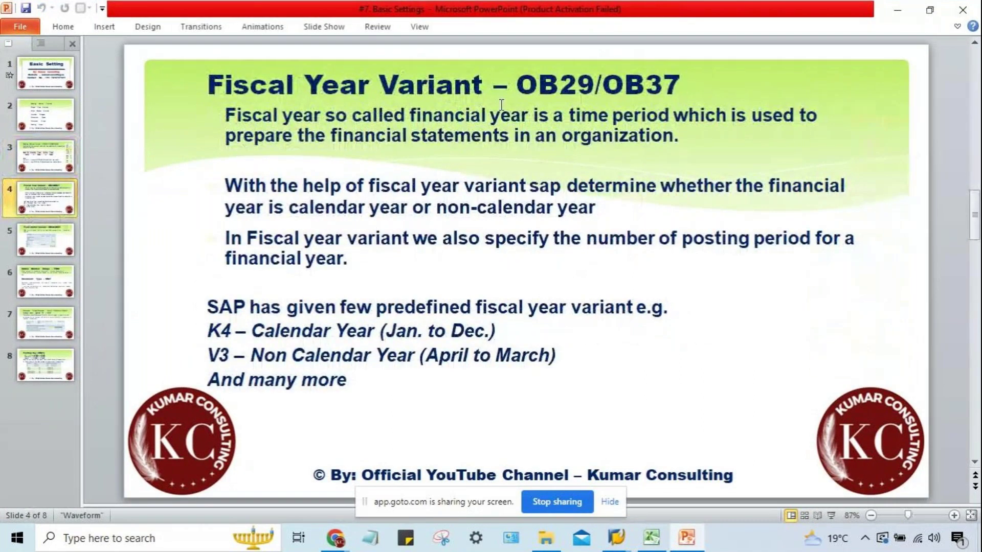
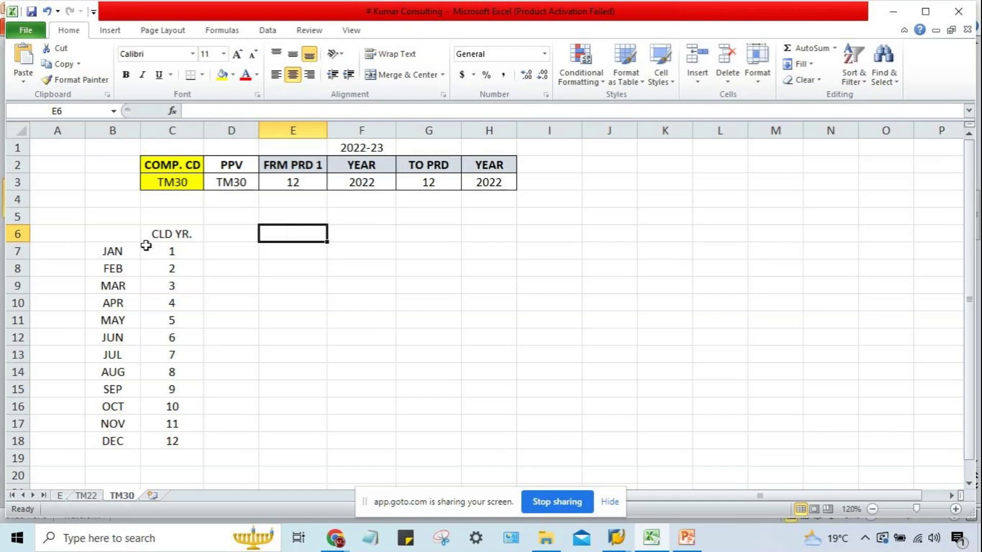
Enter the heading MONTHS in B6 above the month list and give the cell a bottom border
left_click(148, 236)
left_click(114, 252)
left_click(114, 231)
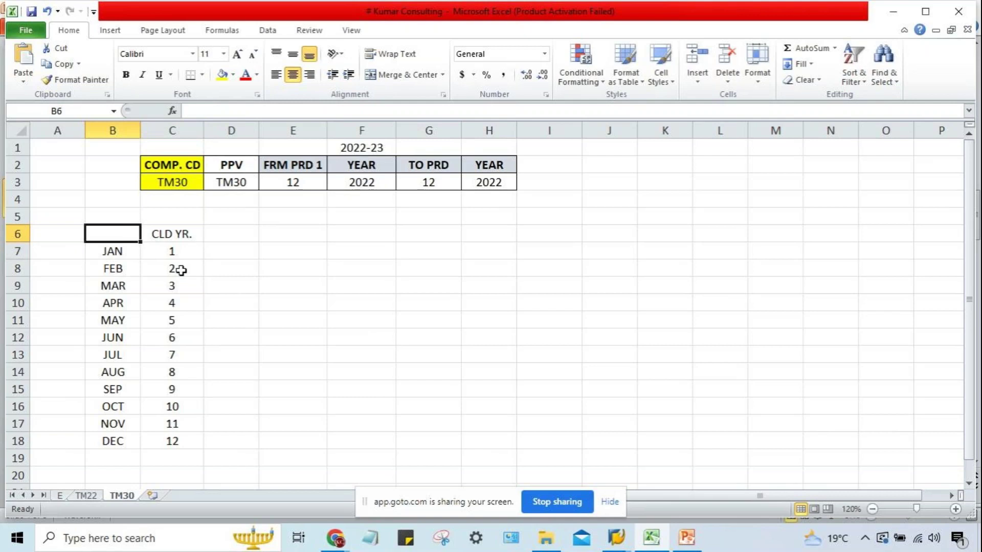
type("MONTHS")
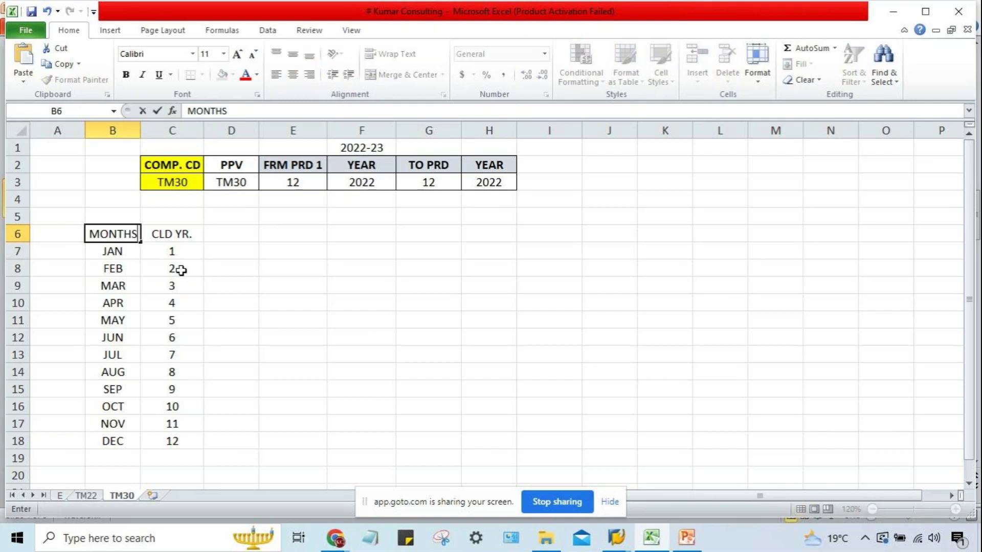
key("Return")
key("Up")
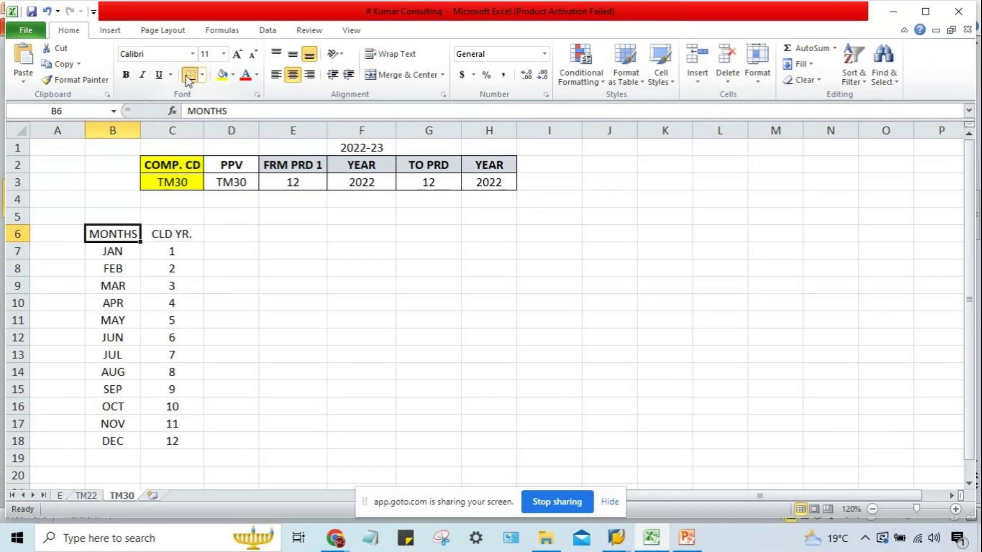
key("Down")
key("Down")
key("Down")
key("Down")
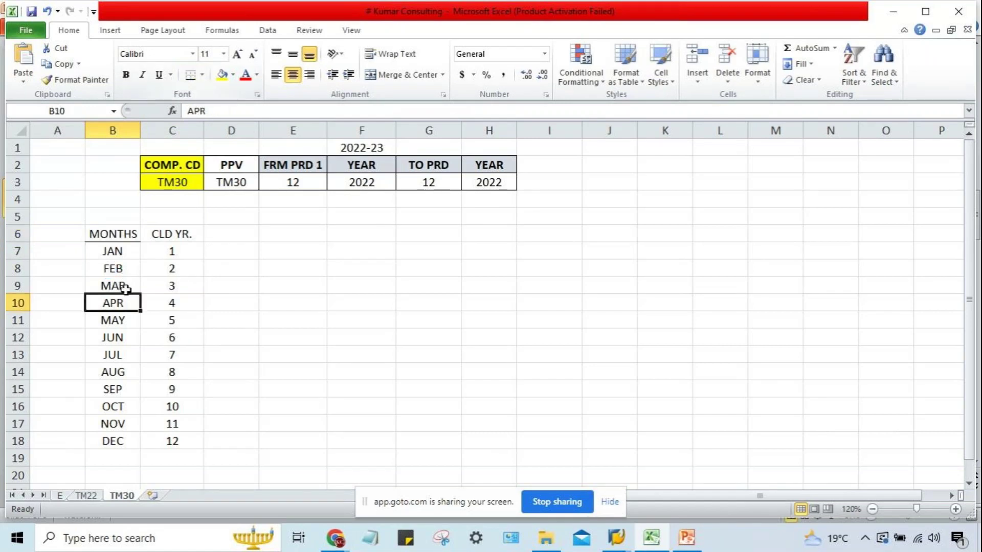
left_click(123, 236)
left_click(185, 238)
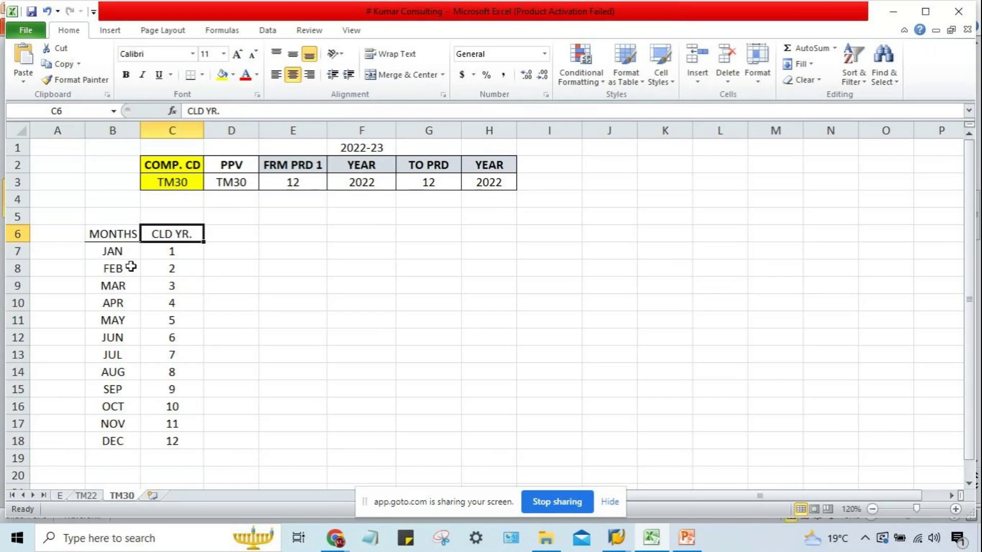
left_click_drag(128, 253, 113, 442)
left_click(191, 253)
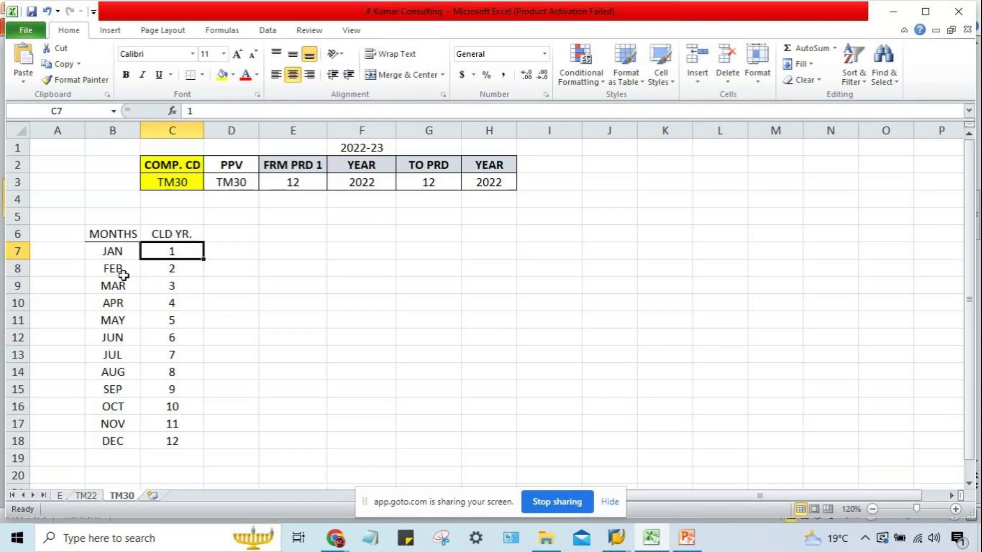
left_click(173, 440)
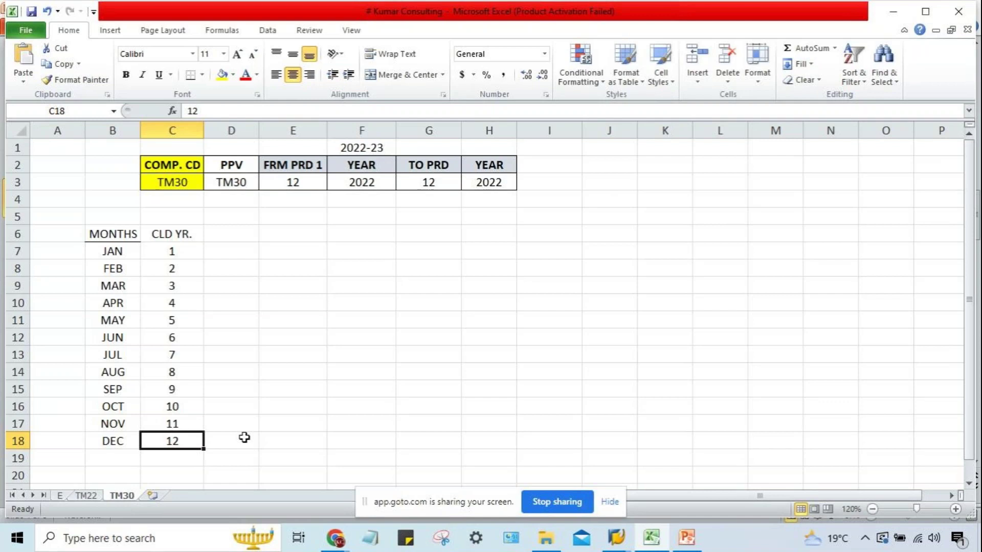
left_click(377, 148)
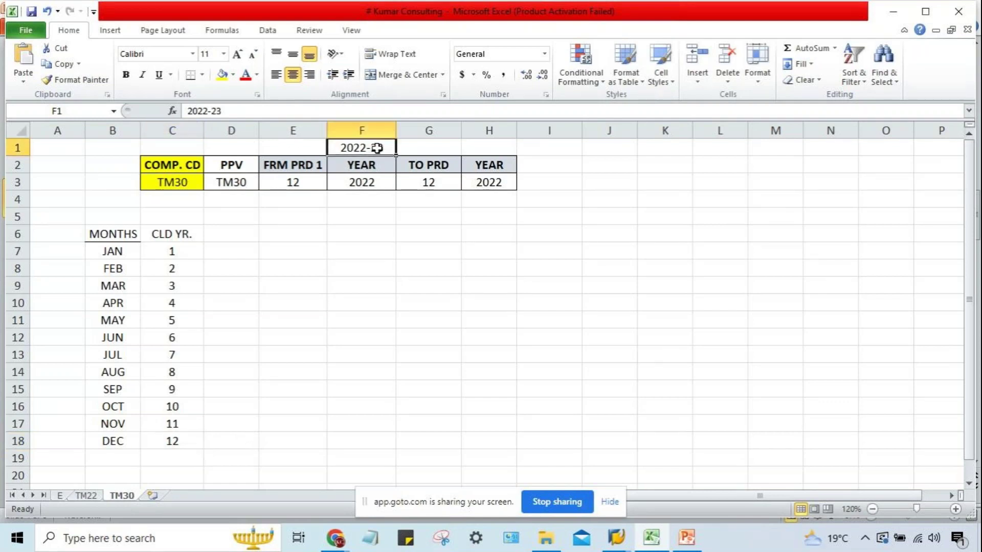
Add a bottom border to C6 and change its heading to JAN-DEC
left_click(164, 234)
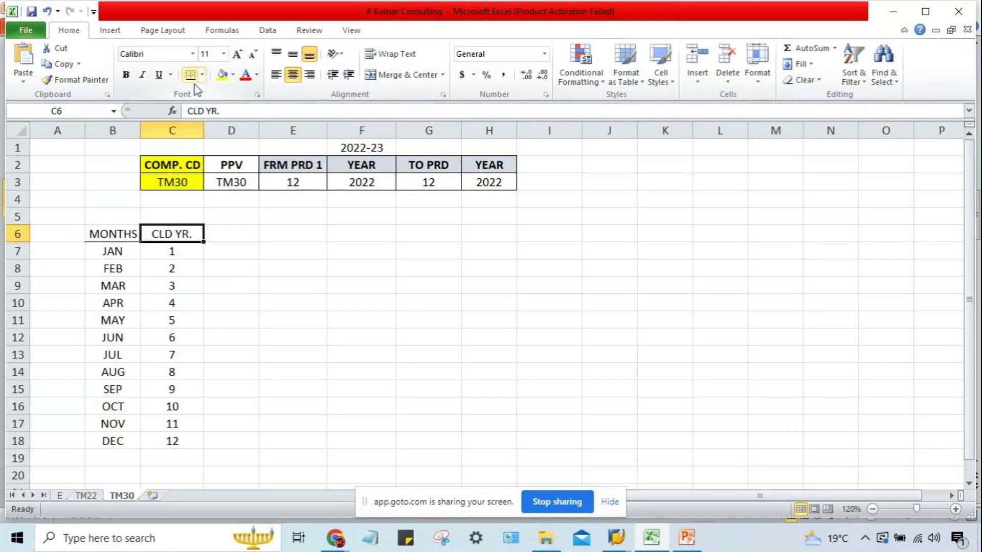
left_click(309, 280)
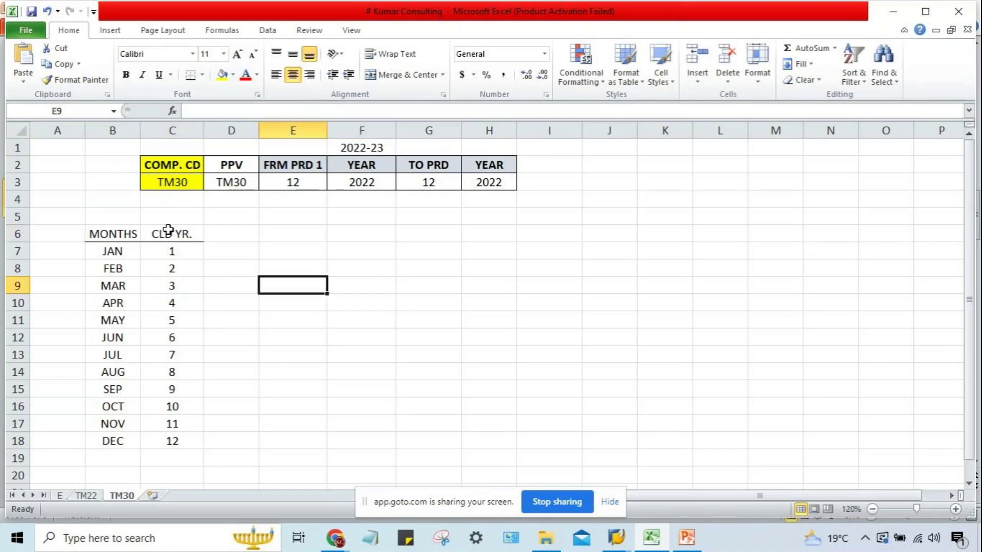
left_click(169, 231)
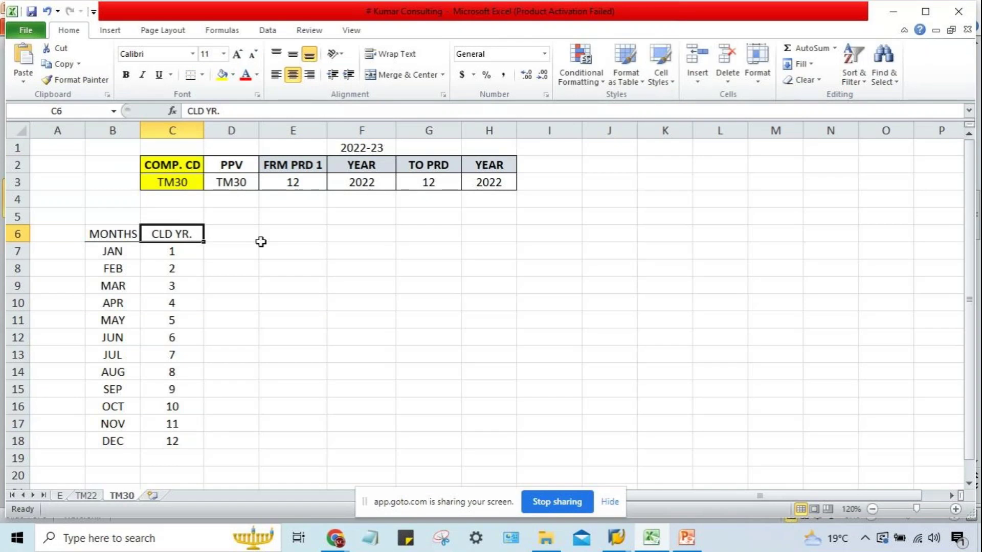
type("JAN-DEC.")
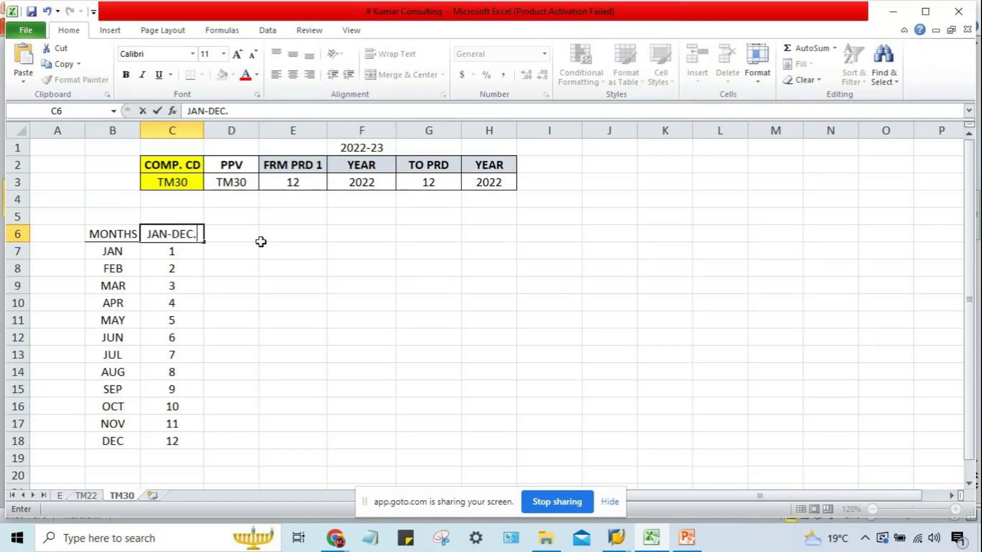
key("Return")
Enter the heading CAL YR. in C5 above the period column heading and make it bold
left_click(184, 218)
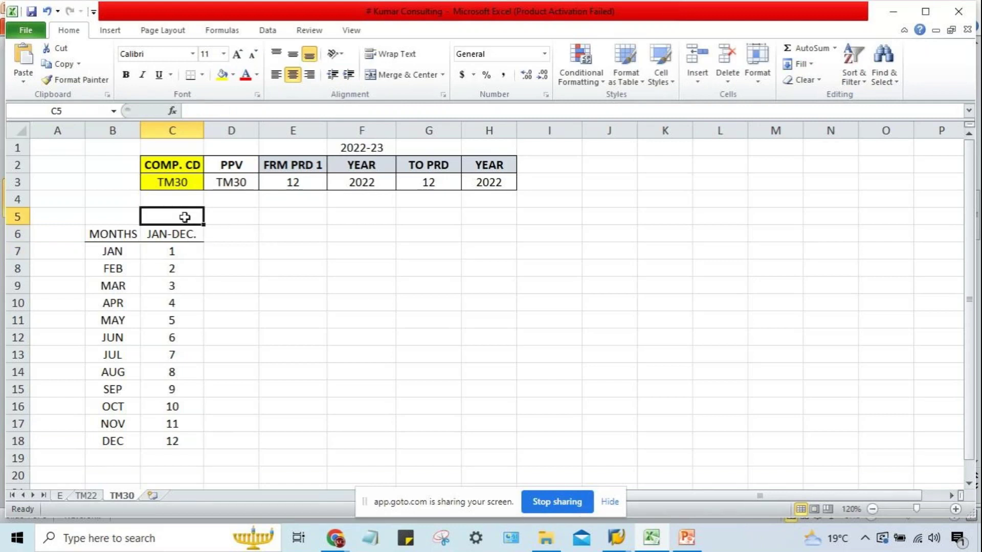
type("CAL YR.")
key("Return")
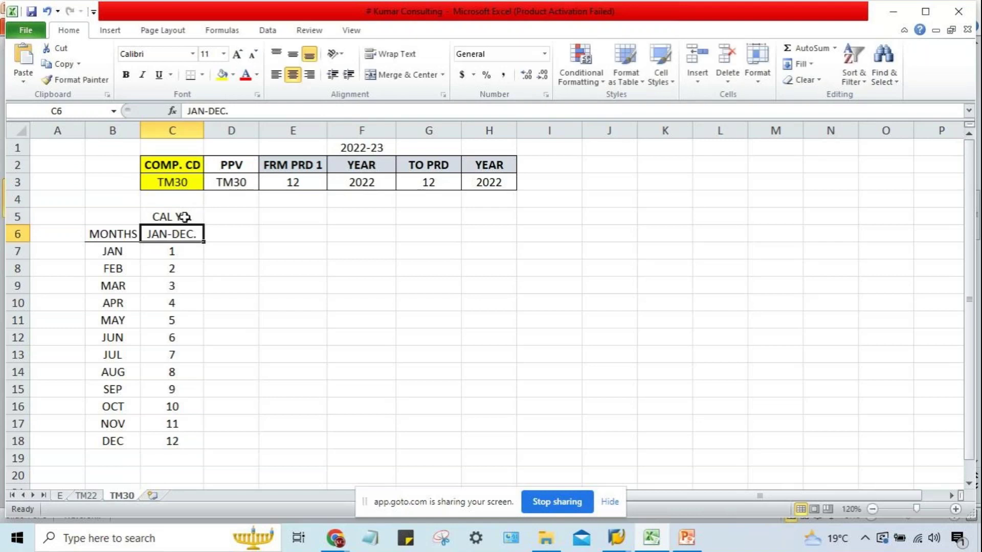
left_click(170, 216)
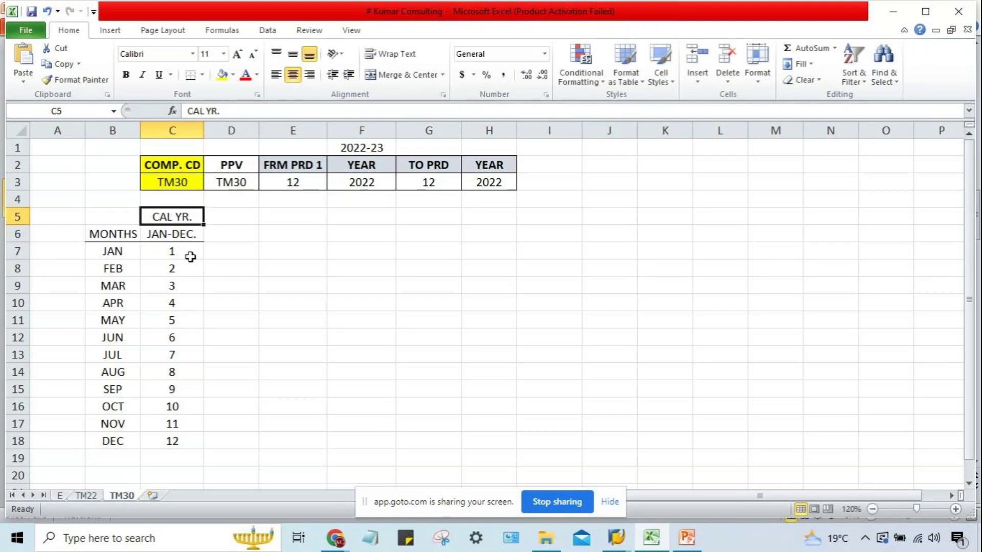
key("ctrl+b")
left_click(197, 268)
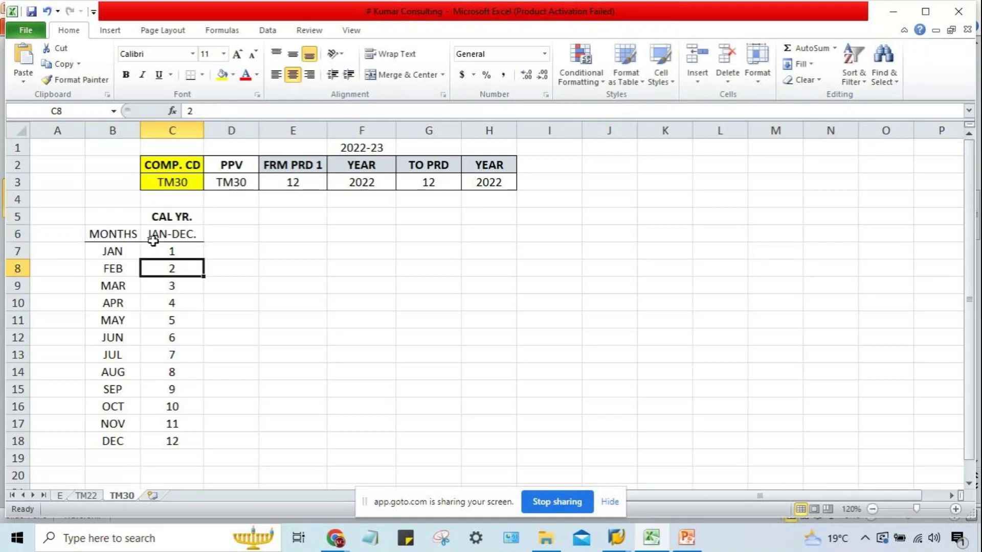
Make the MONTHS and JAN-DEC. headings in B6:C6 bold
left_click_drag(116, 234, 182, 228)
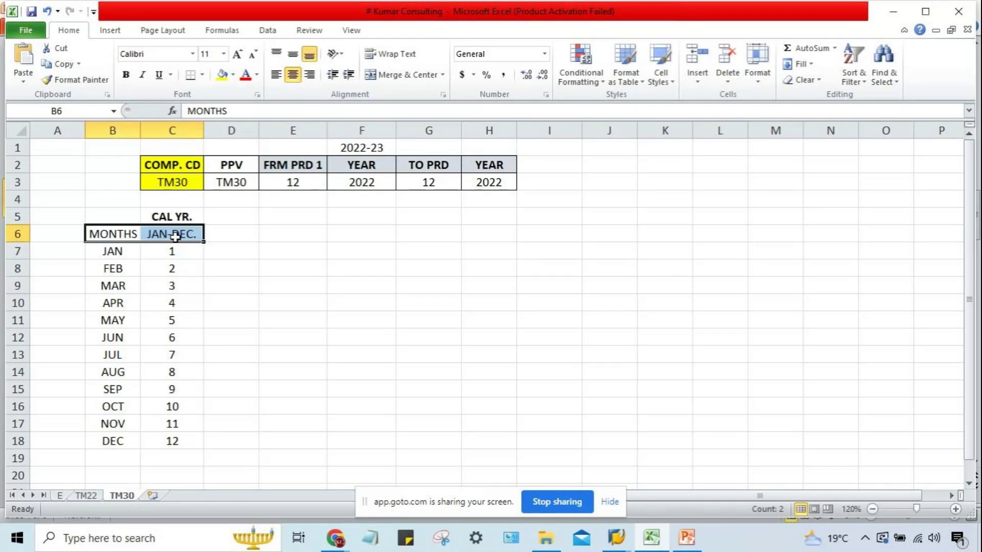
key("ctrl+b")
left_click(254, 245)
key("Up")
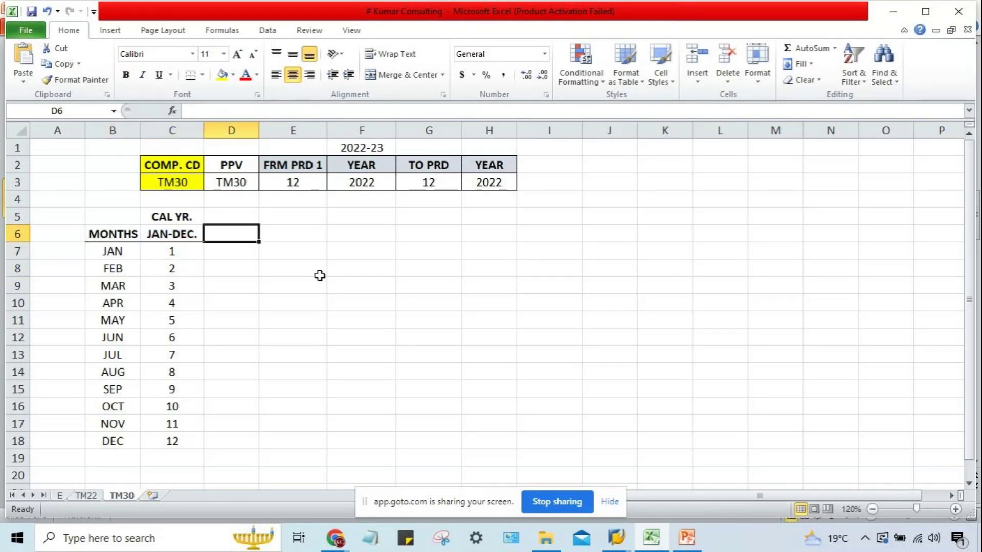
Enter the heading NON C.YR in D5 and widen column D slightly to fit it
left_click(251, 215)
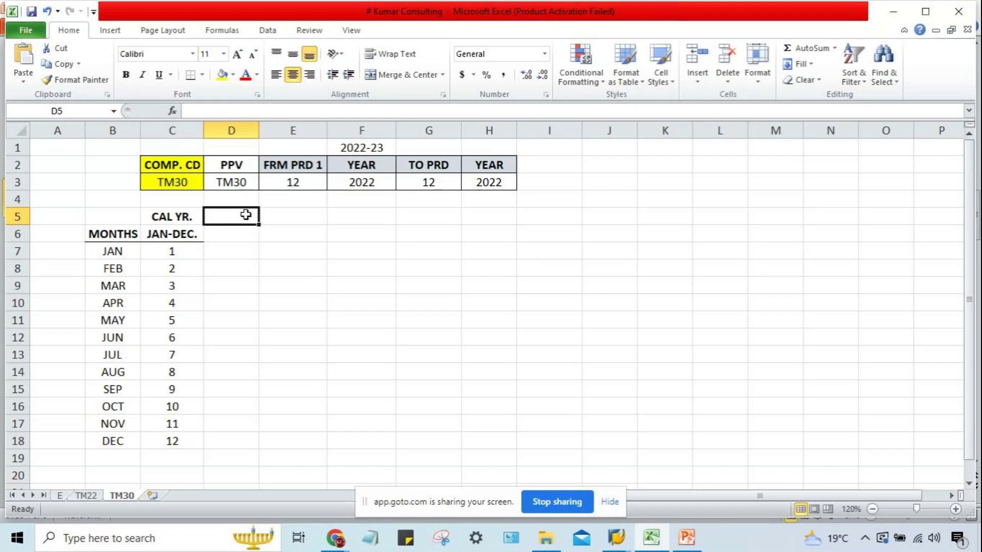
type("NON C")
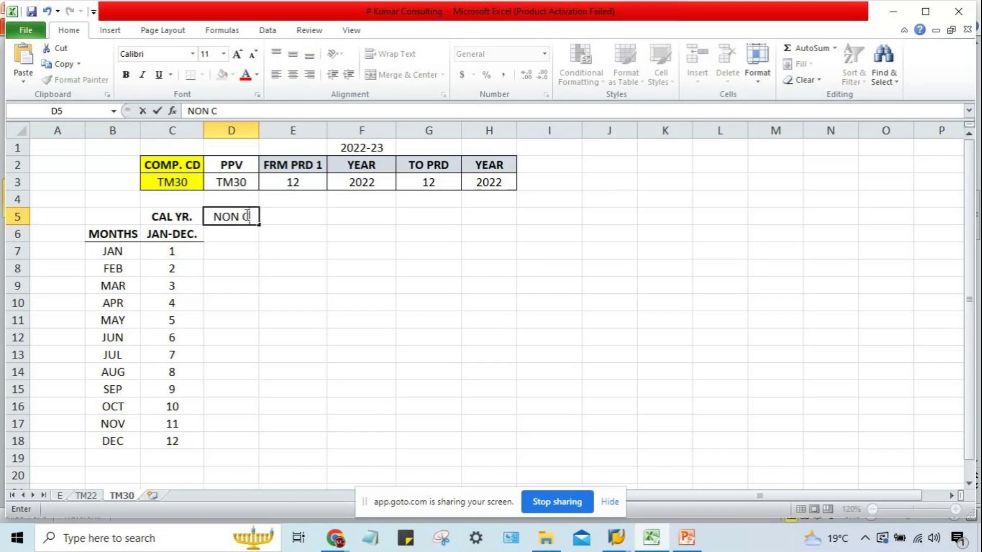
type("YR")
left_click(247, 215)
type(".")
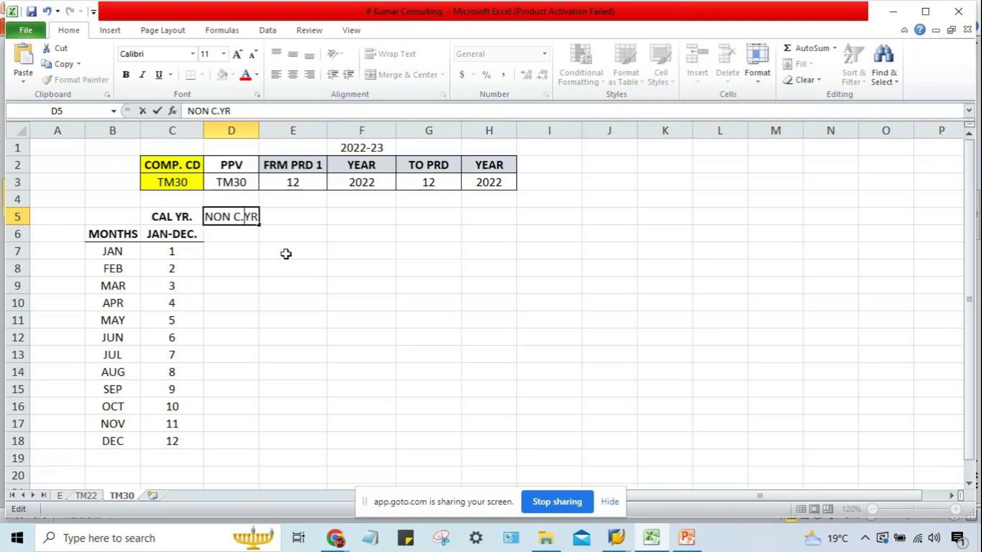
key("Return")
left_click(216, 213)
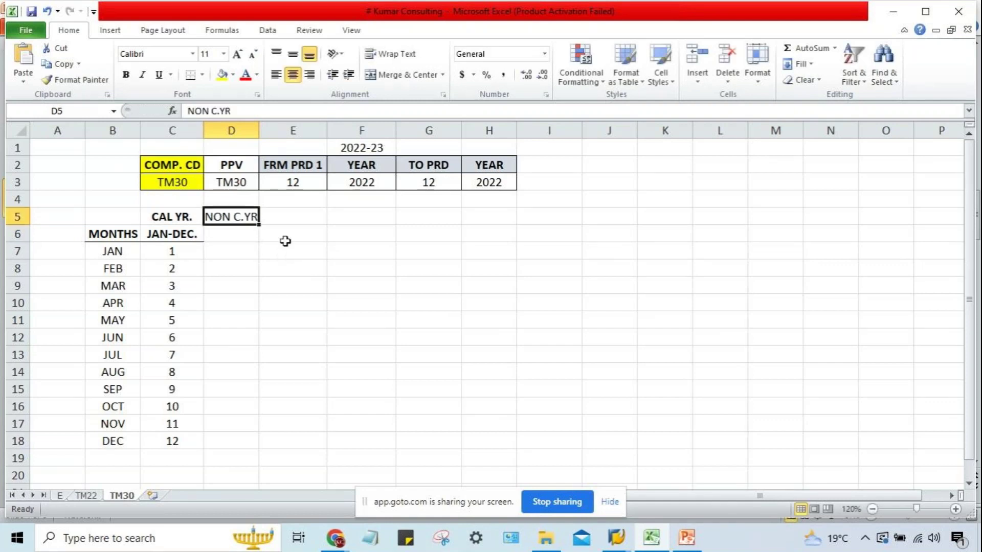
left_click_drag(261, 132, 263, 132)
key("Return")
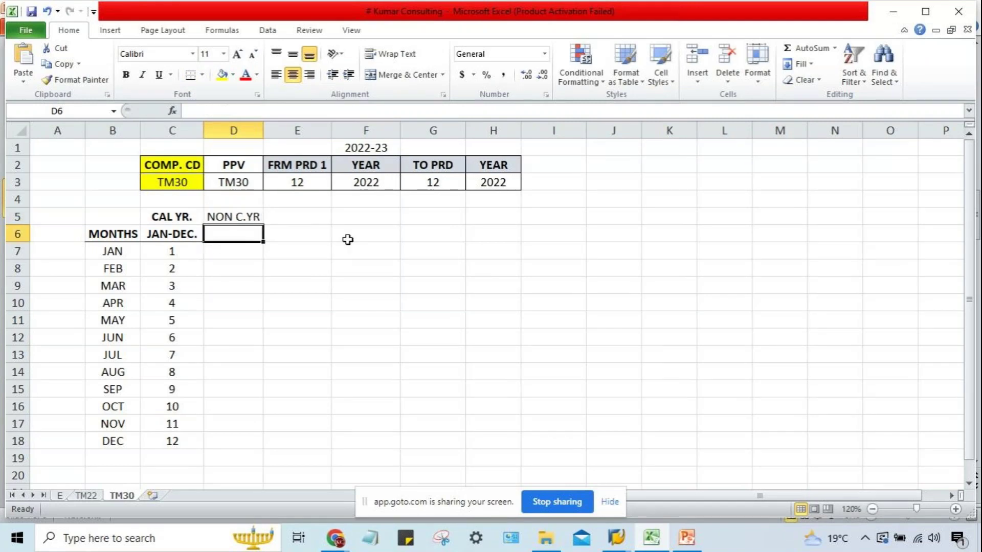
Enter the heading APR-MAR. in D6, make it bold and give the cell top and bottom borders
type("APR")
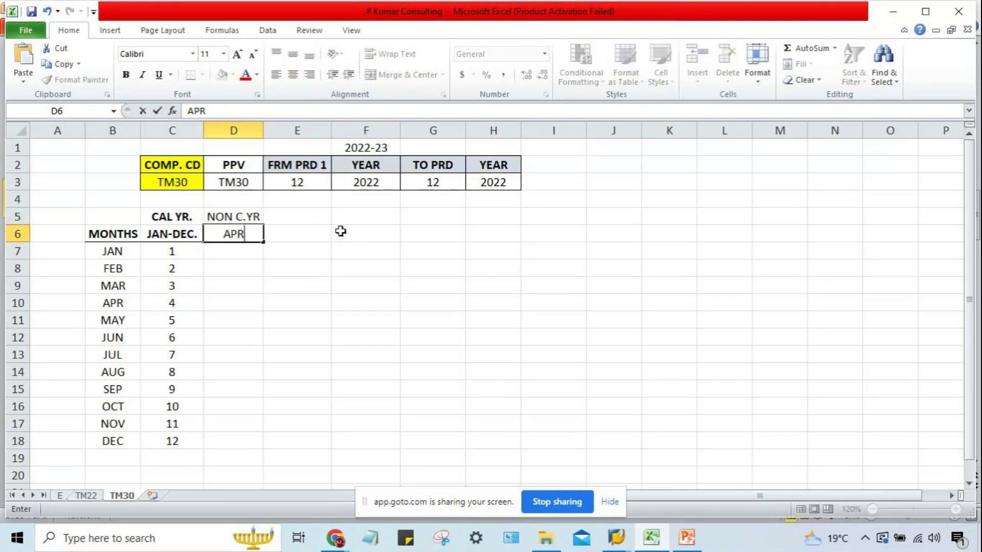
type("-MAR")
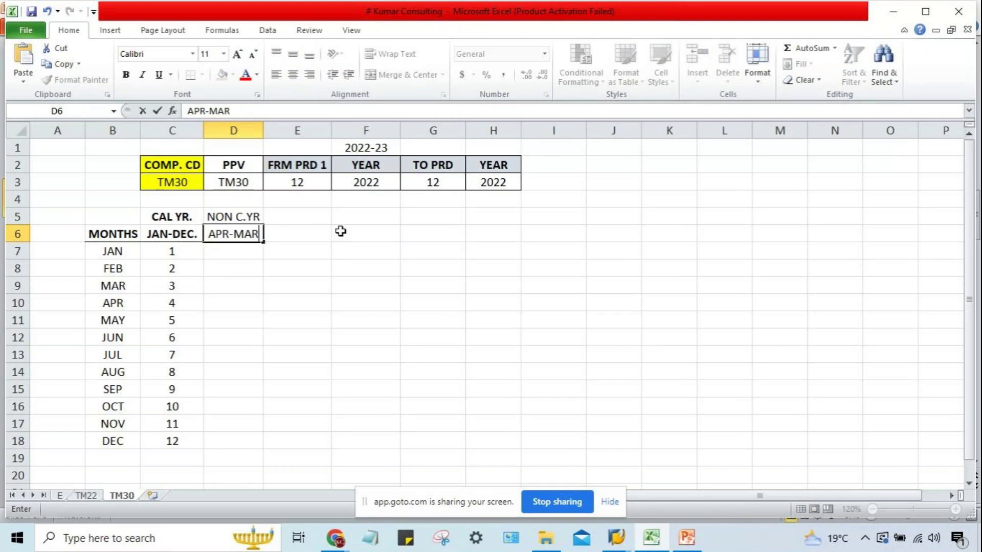
key("Return")
left_click(259, 234)
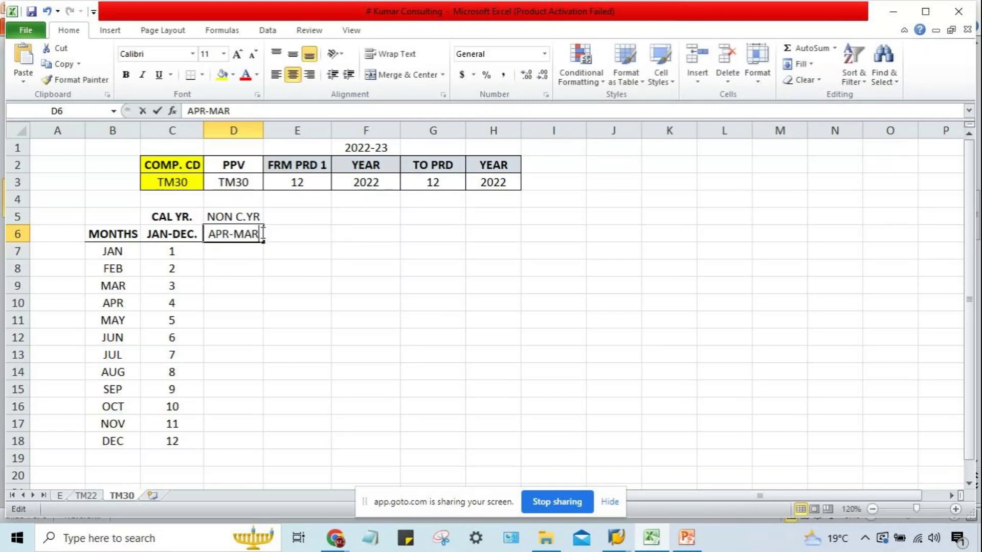
key("F2")
type(".")
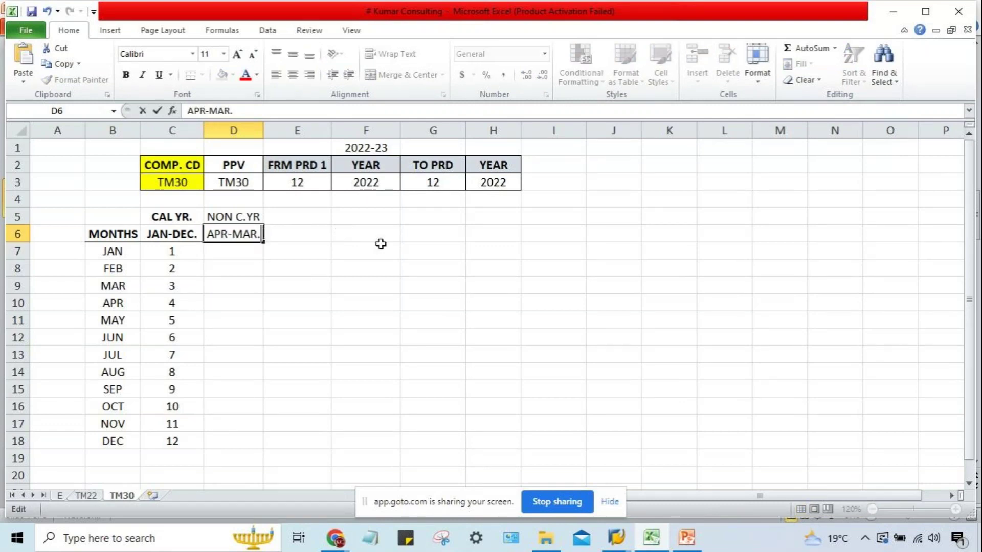
key("Return")
left_click(220, 236)
key("ctrl+b")
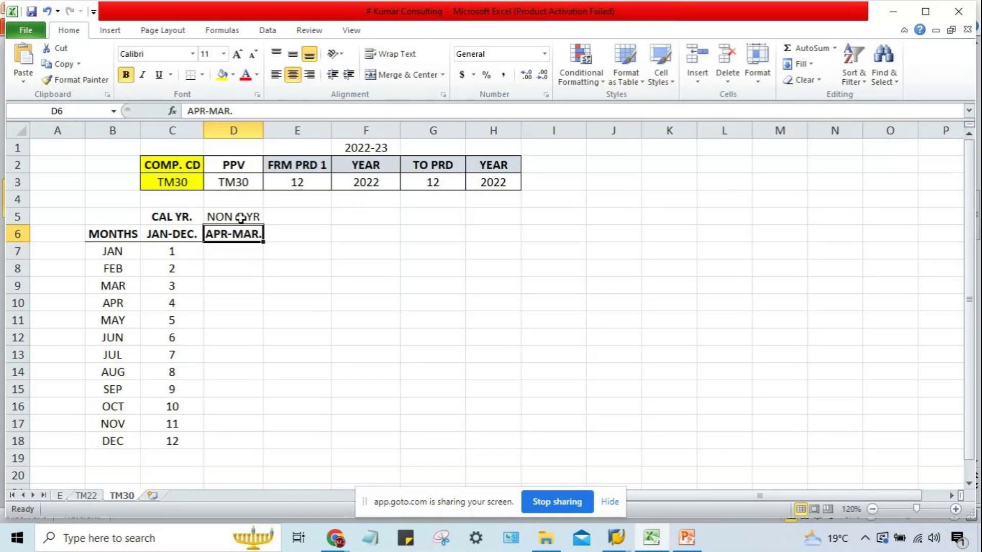
left_click(326, 354)
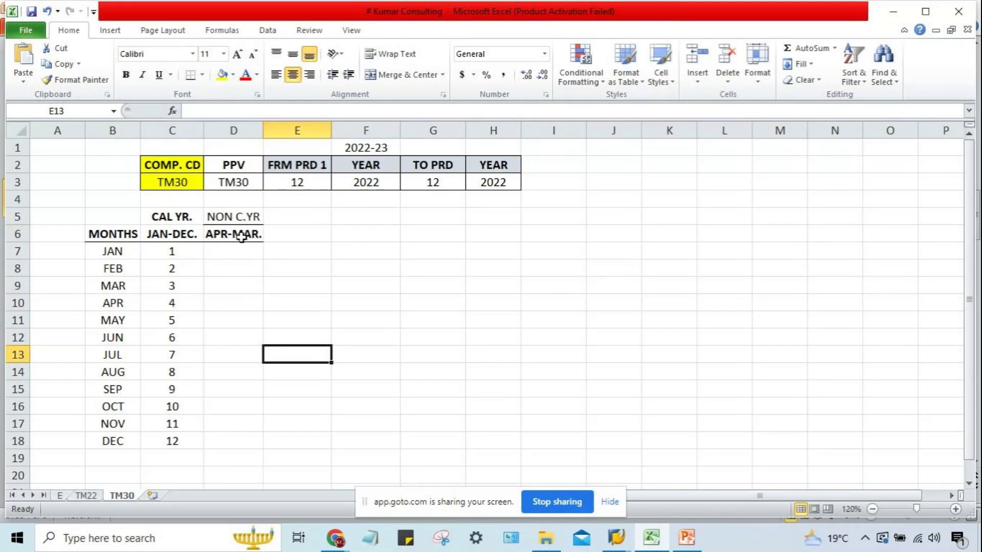
Make the NON C.YR heading in D5 bold
left_click(241, 217)
key("ctrl+b")
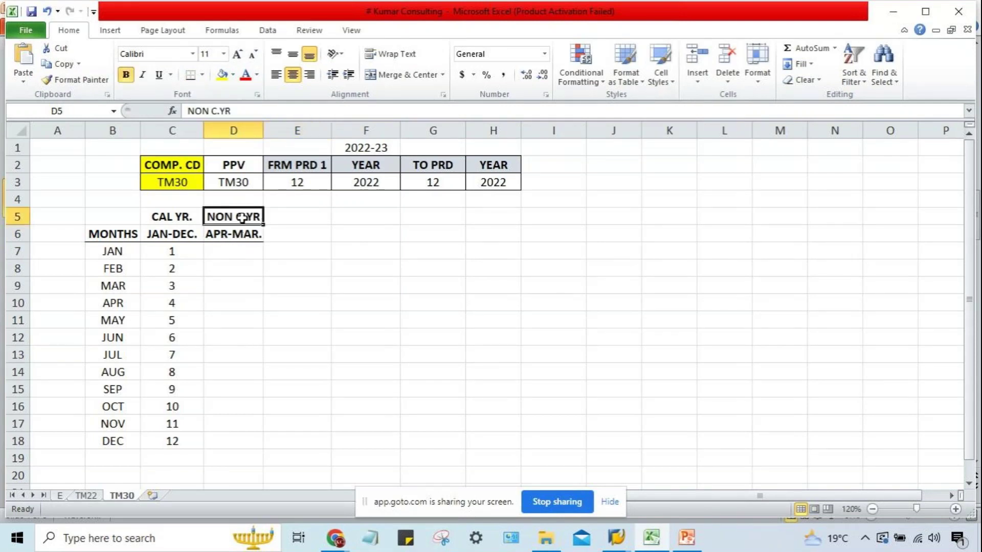
left_click(253, 313)
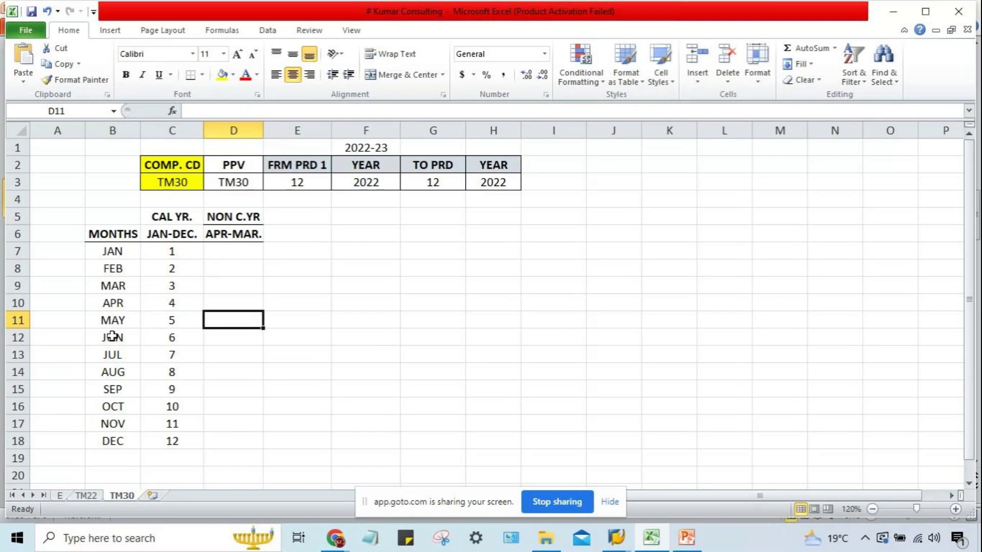
Enter period 1 for APR in D10 and fill it down to DEC in D18 as a series
left_click(119, 303)
left_click(246, 304)
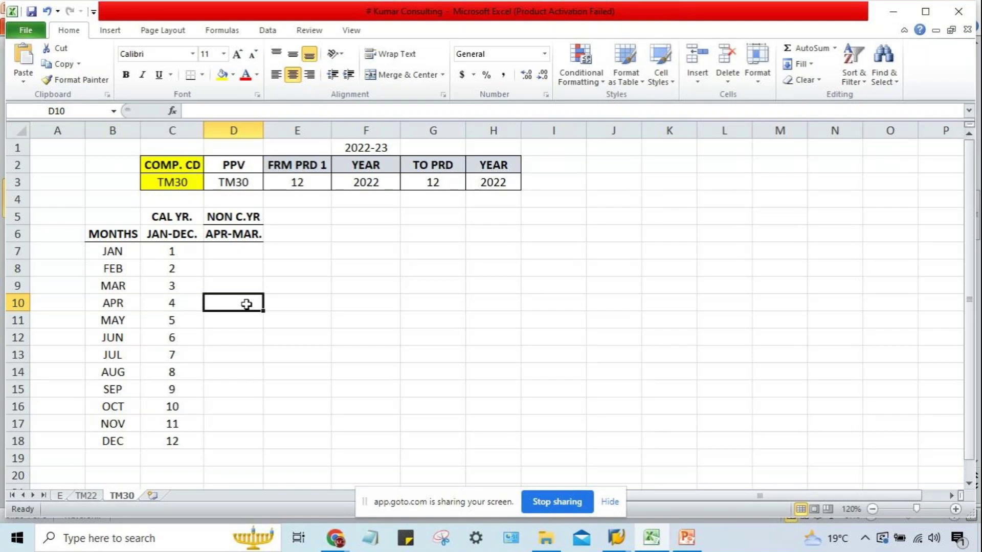
type("1")
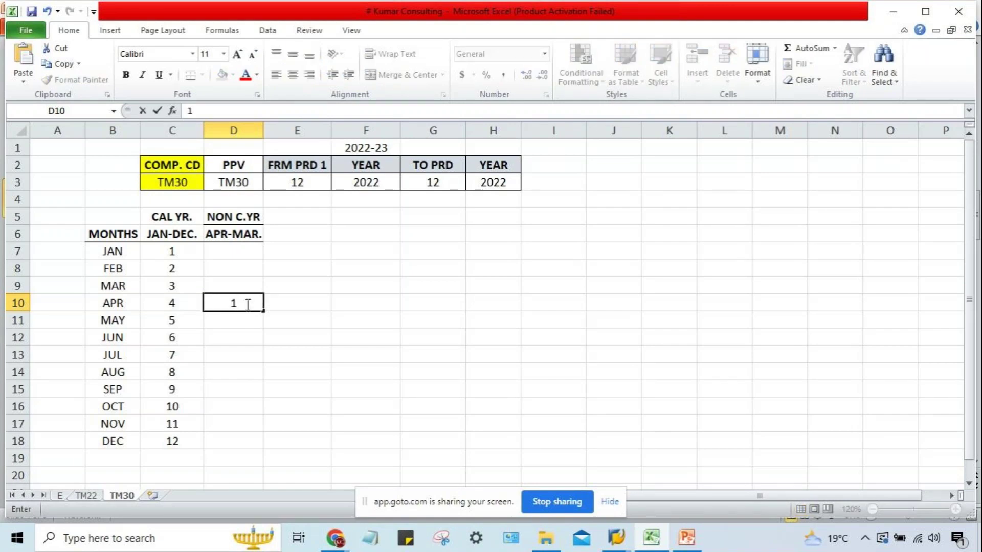
key("Return")
left_click(246, 304)
left_click_drag(263, 311, 265, 449)
left_click(271, 457)
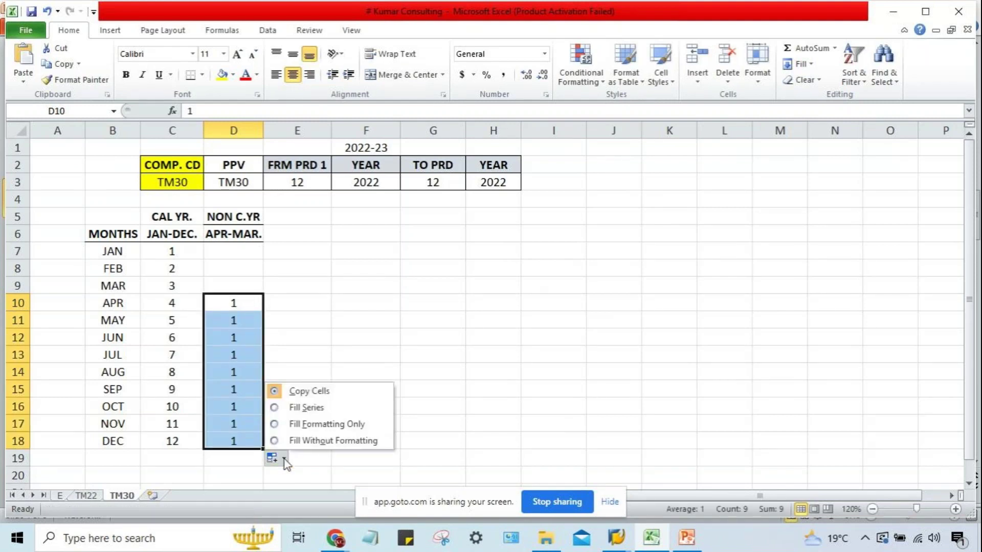
left_click(310, 407)
left_click(233, 442)
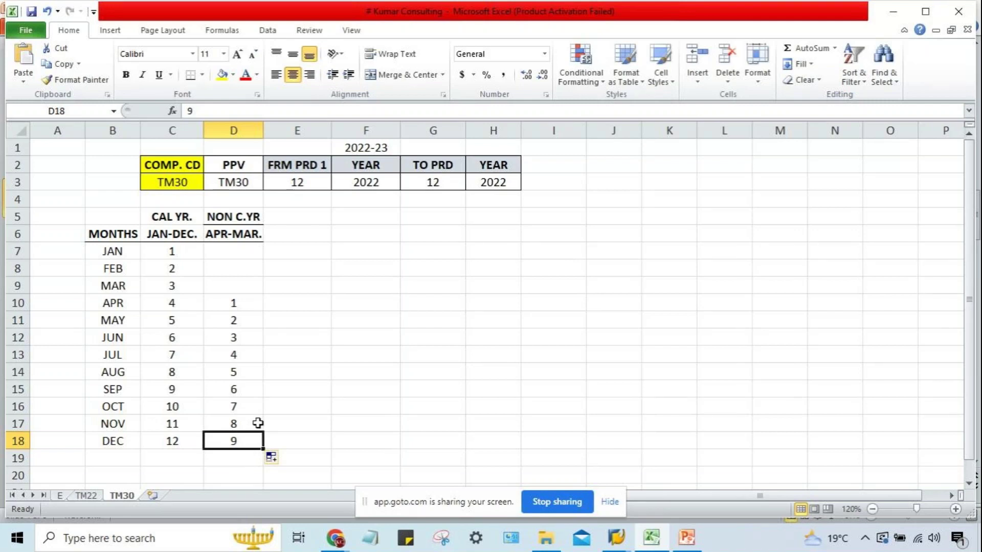
Review the fiscal year label in F1 and the non-calendar periods assigned from APR to DEC
left_click(364, 150)
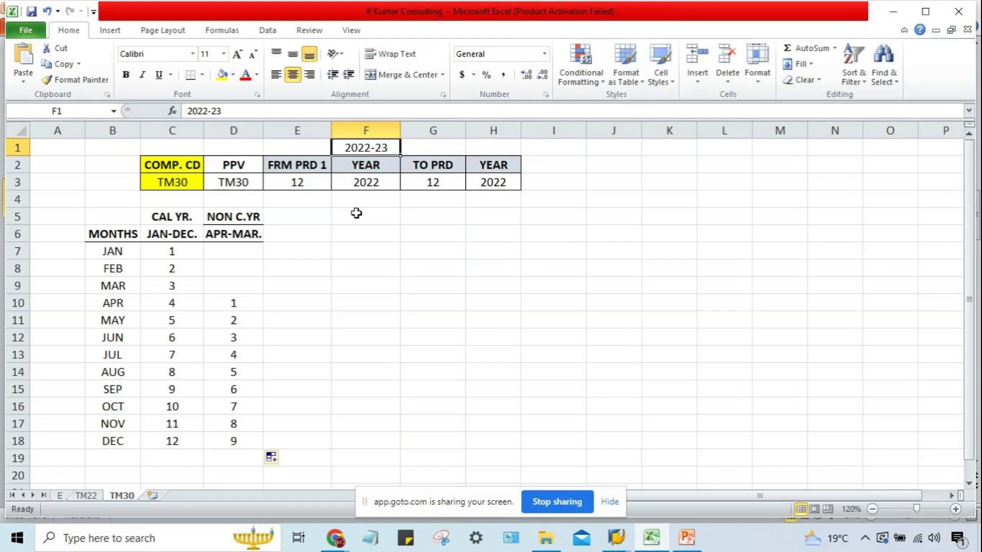
left_click(237, 302)
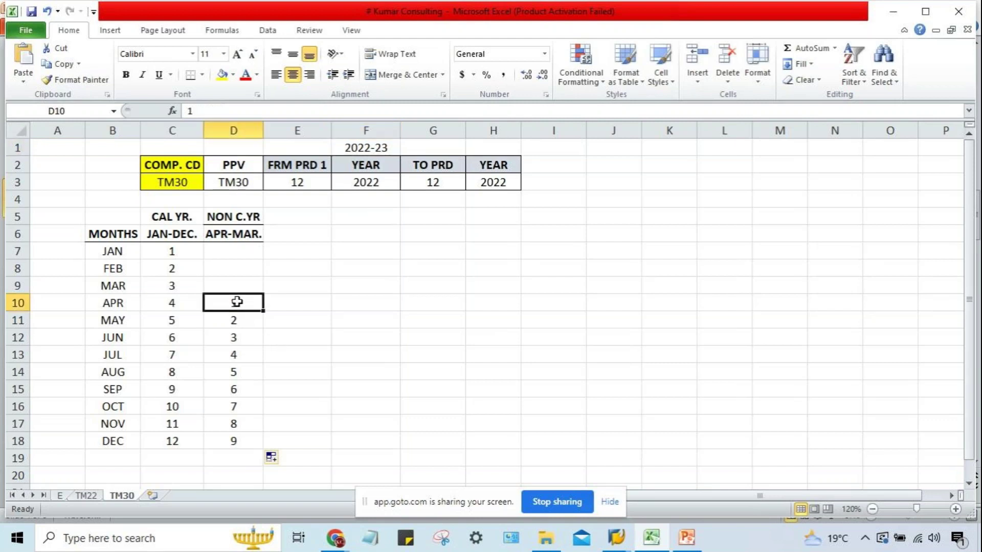
left_click_drag(91, 307, 233, 305)
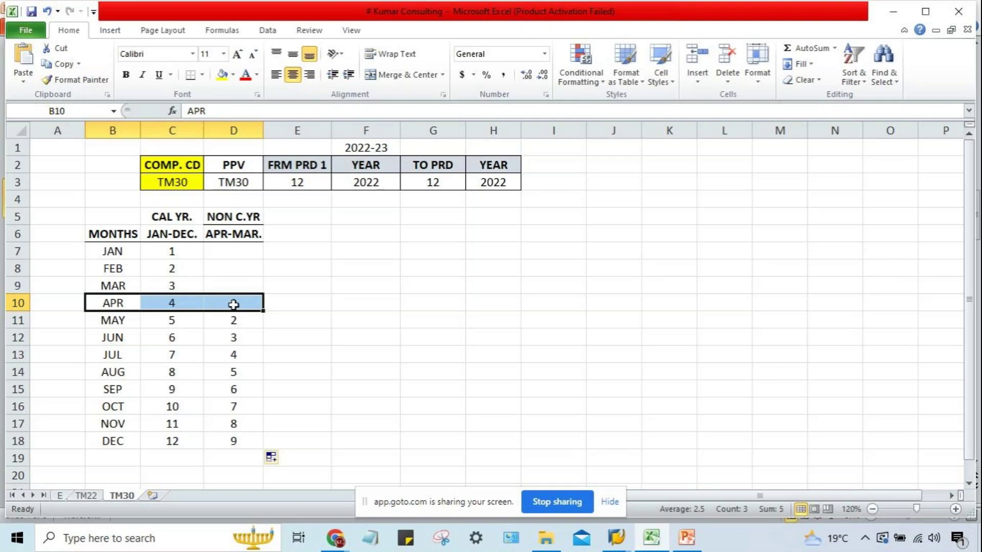
left_click(233, 305)
left_click_drag(228, 302, 247, 443)
left_click(96, 445)
left_click(225, 442)
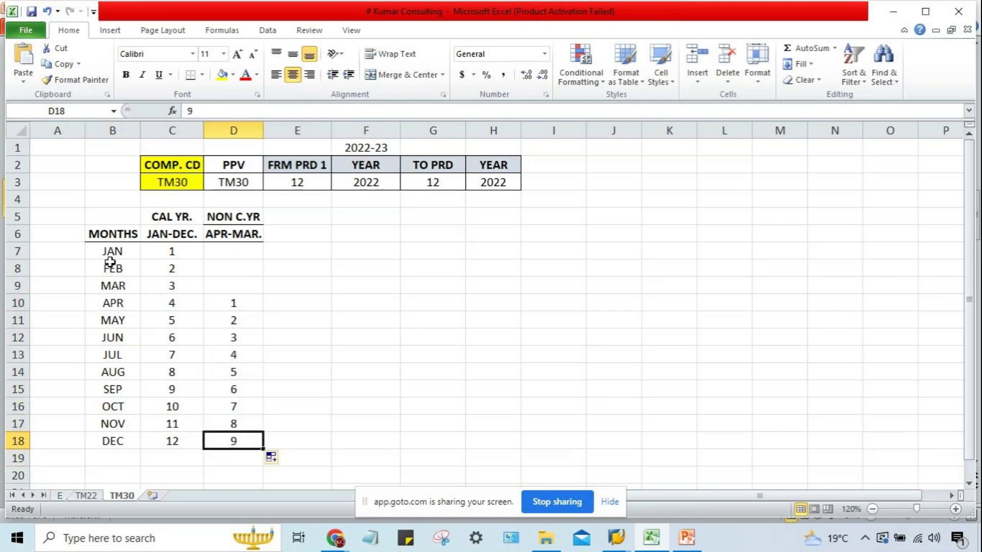
Enter the non-calendar periods 10, 11 and 12 for JAN, FEB and MAR in D7:D9
left_click(110, 251)
left_click(214, 253)
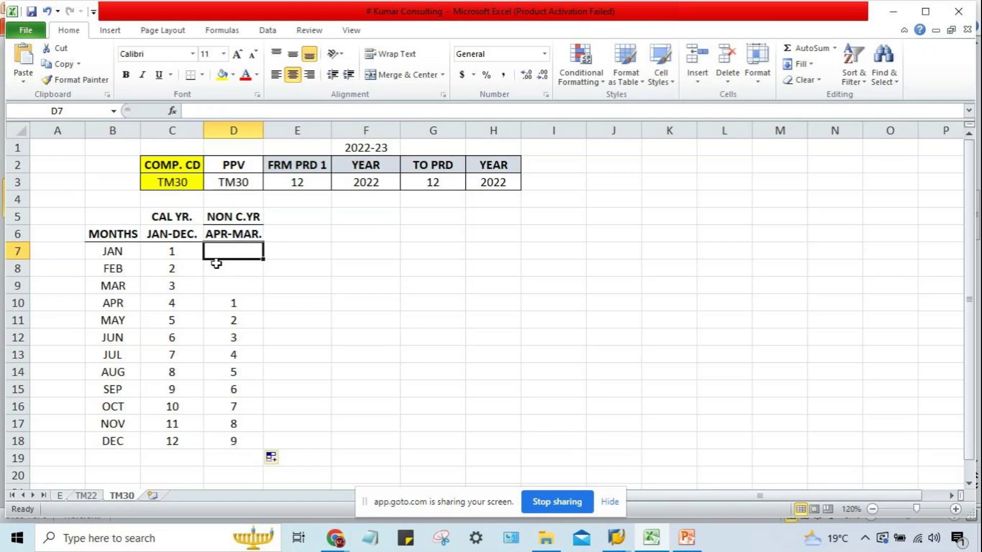
type("10")
key("Return")
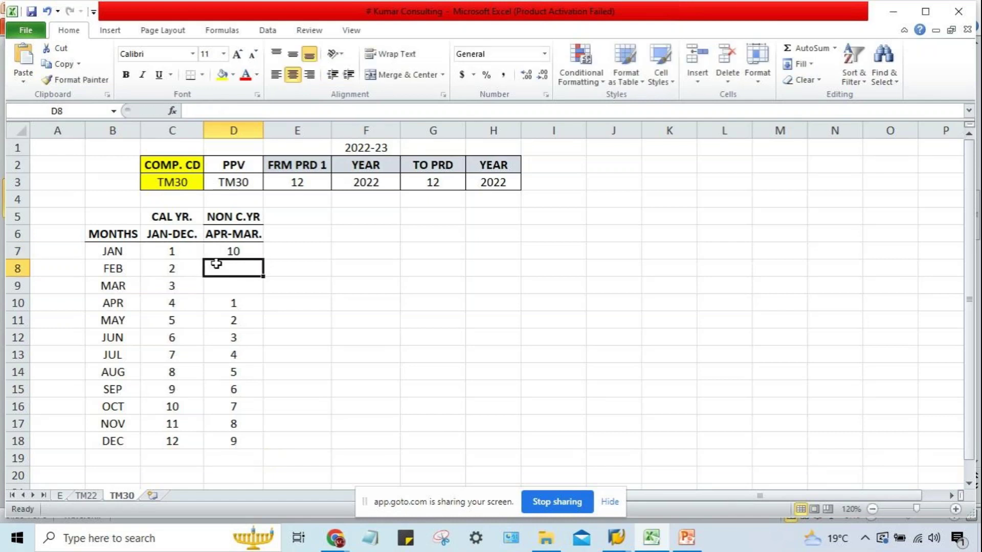
type("11")
key("Return")
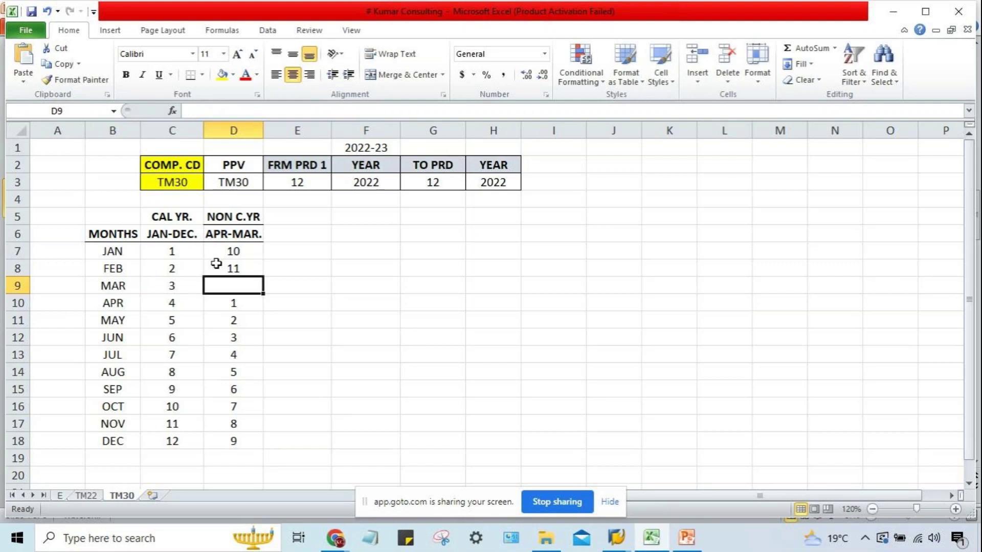
type("12")
key("Return")
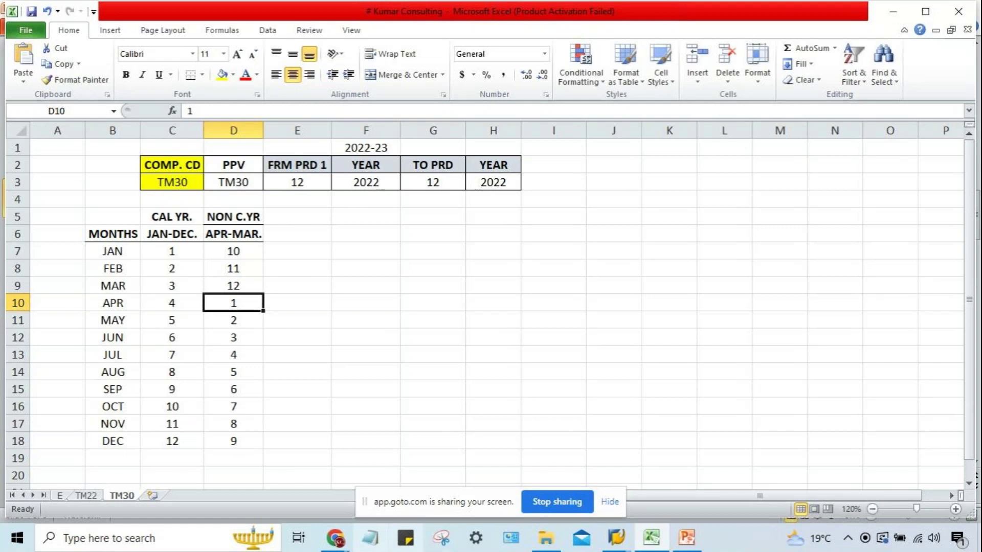
Examine how the APR-MAR. period numbers in column D correspond to the months in column B
mouse_move(344, 546)
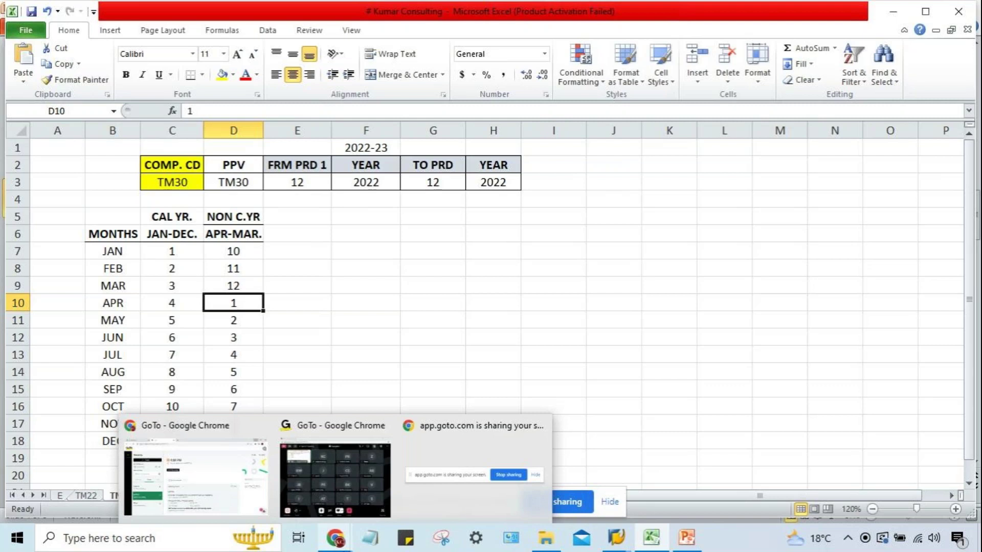
left_click(390, 274)
left_click_drag(236, 311, 235, 442)
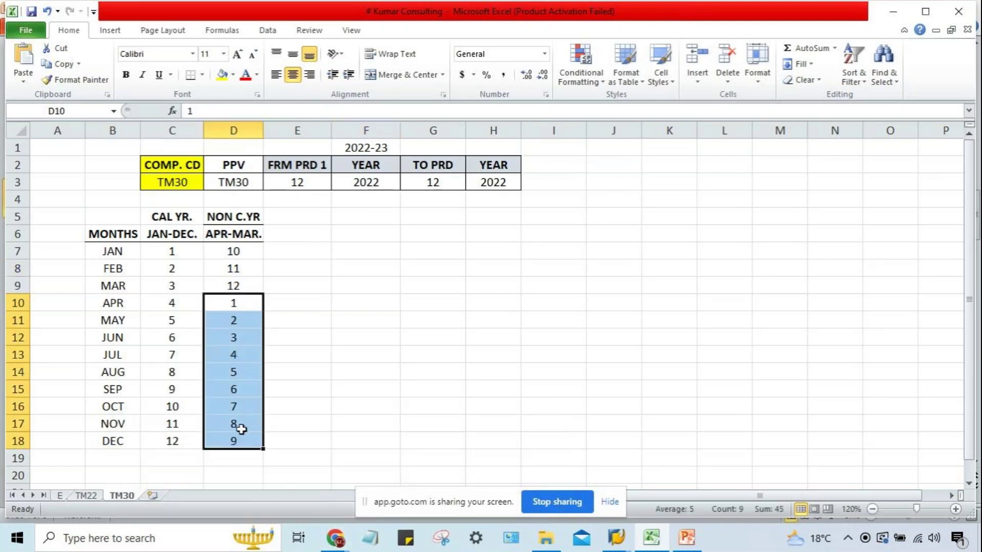
left_click_drag(233, 251, 227, 320)
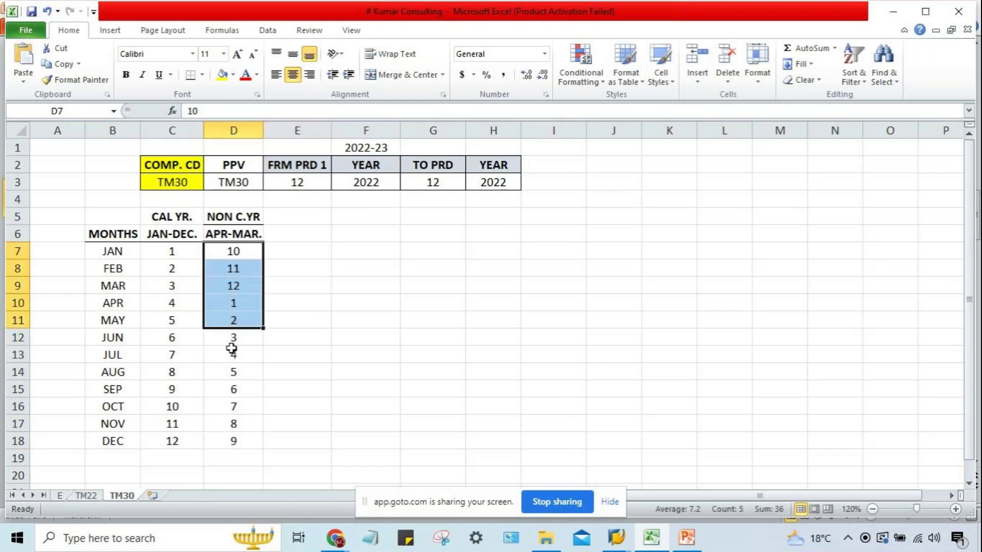
left_click(233, 374)
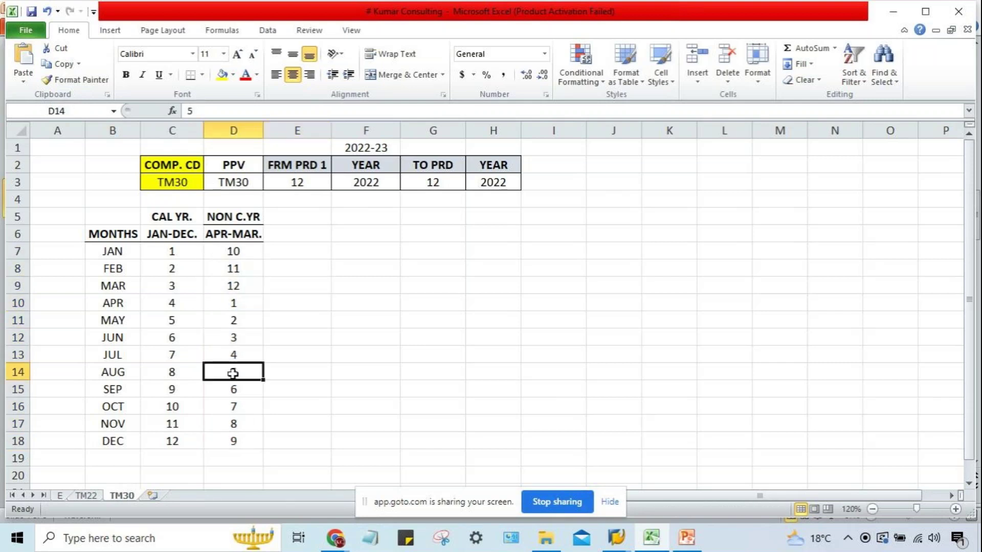
left_click(221, 305)
left_click(234, 320)
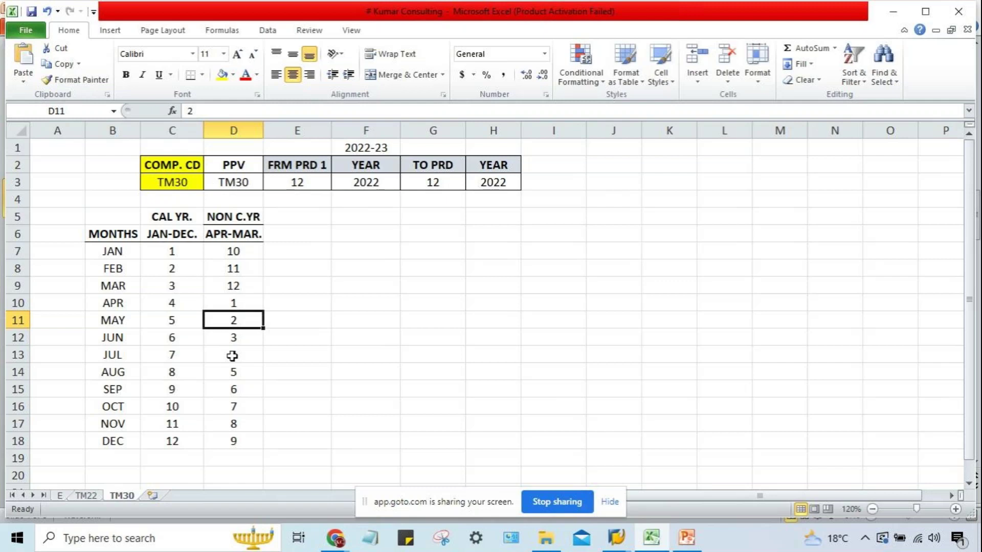
left_click(101, 304)
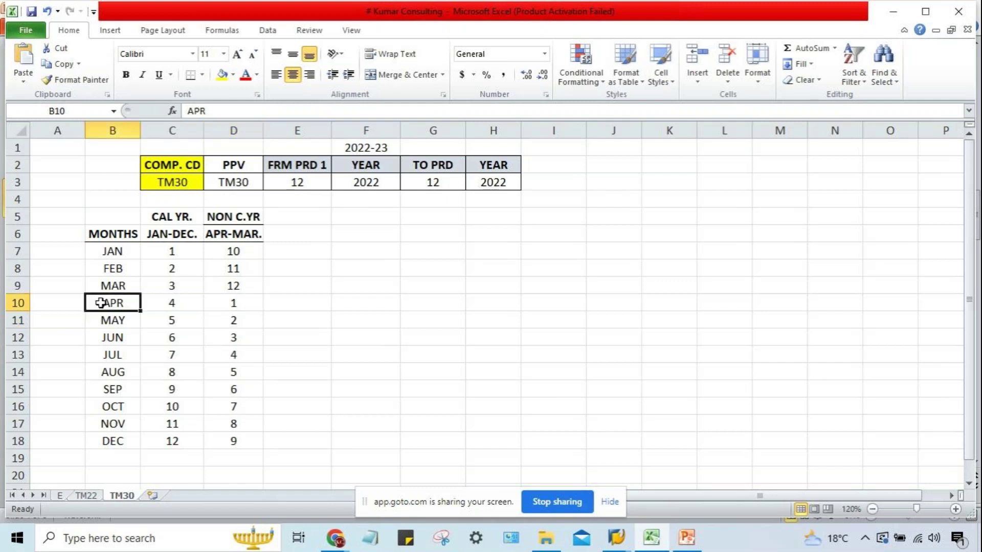
left_click(242, 303)
left_click(130, 318)
left_click(240, 320)
left_click_drag(112, 441, 252, 450)
left_click_drag(234, 254, 240, 433)
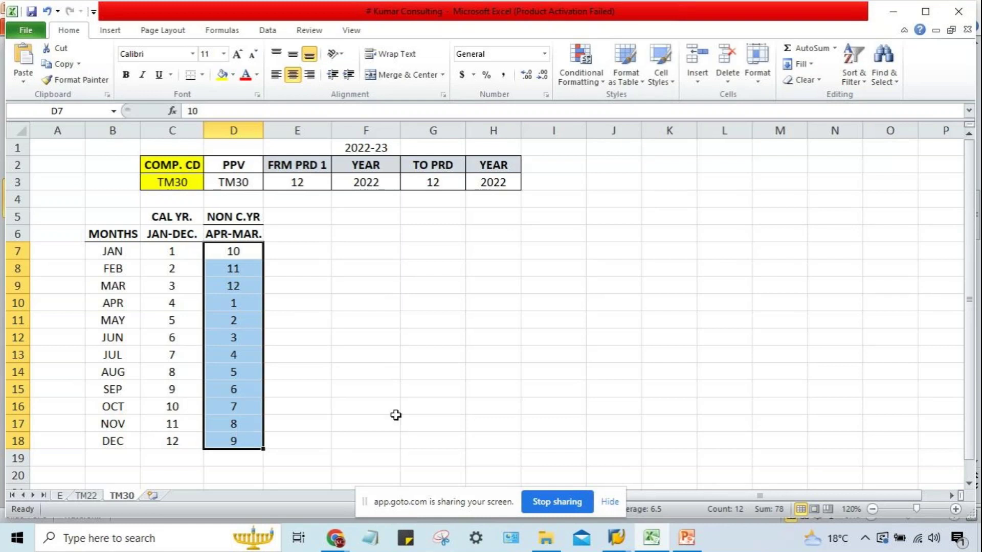
left_click(435, 235)
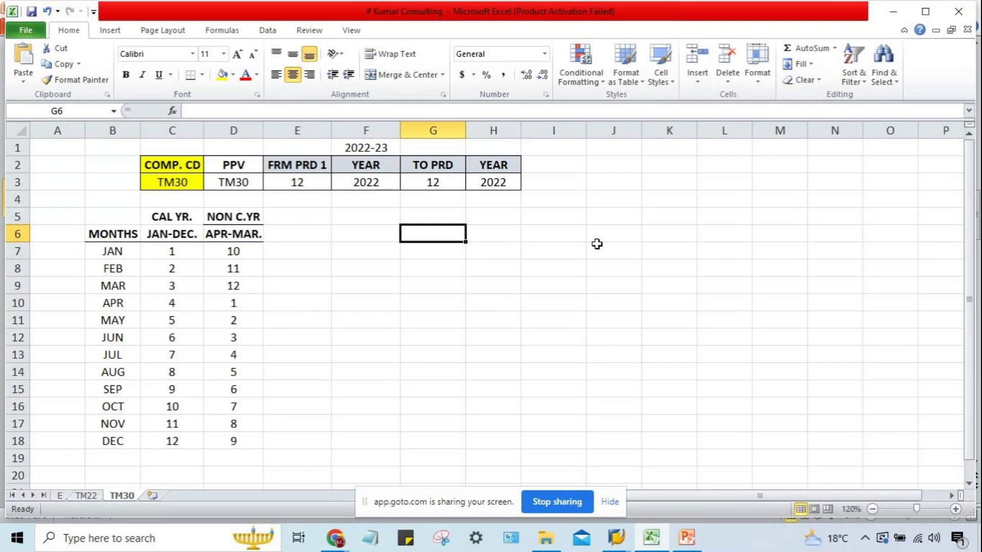
Check the FRM PRD 1 and TO PRD values in row 3
left_click(670, 240)
left_click(624, 236)
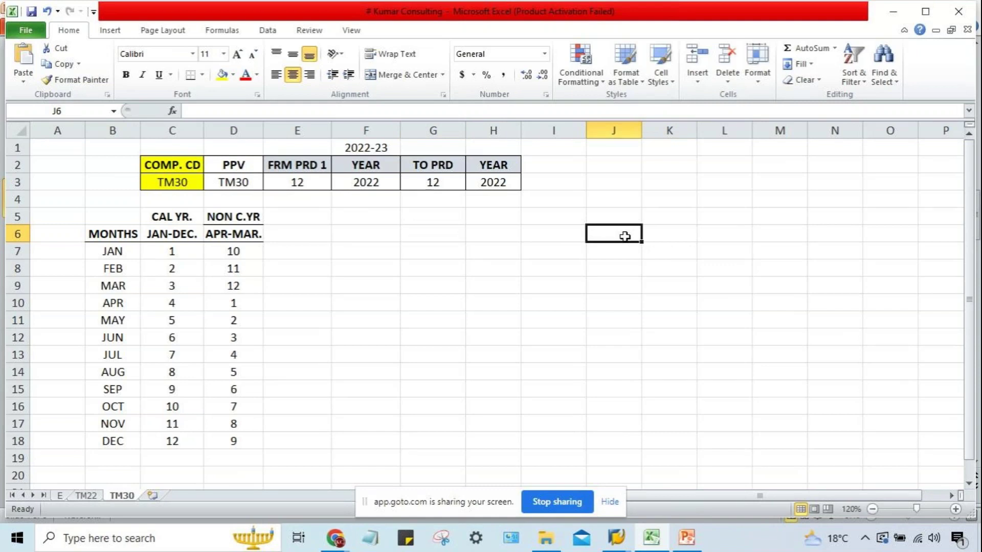
left_click(669, 234)
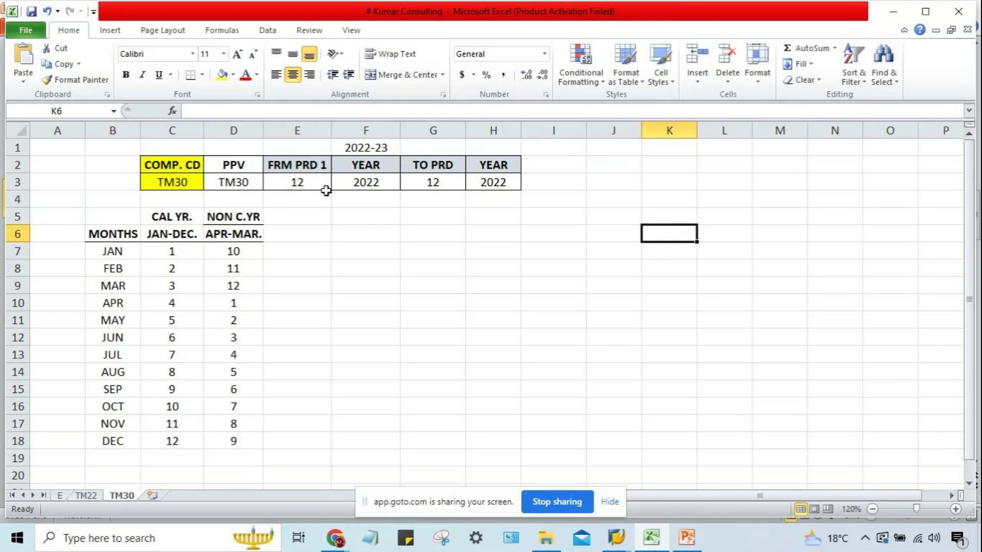
left_click(309, 184)
left_click(434, 186)
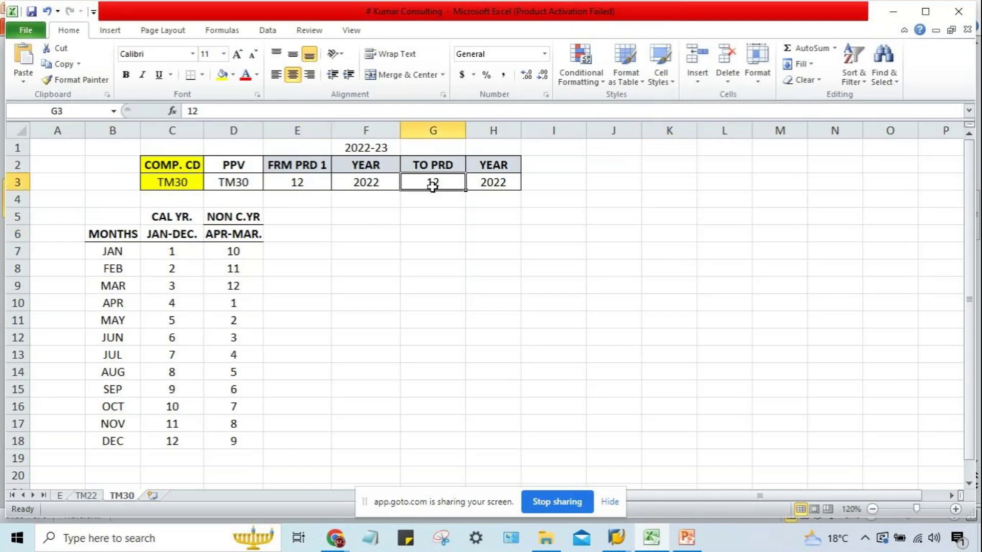
left_click(278, 188)
Enter the label POST. DT. in J6 and the posting date 19.12.2022 in K6
left_click(682, 231)
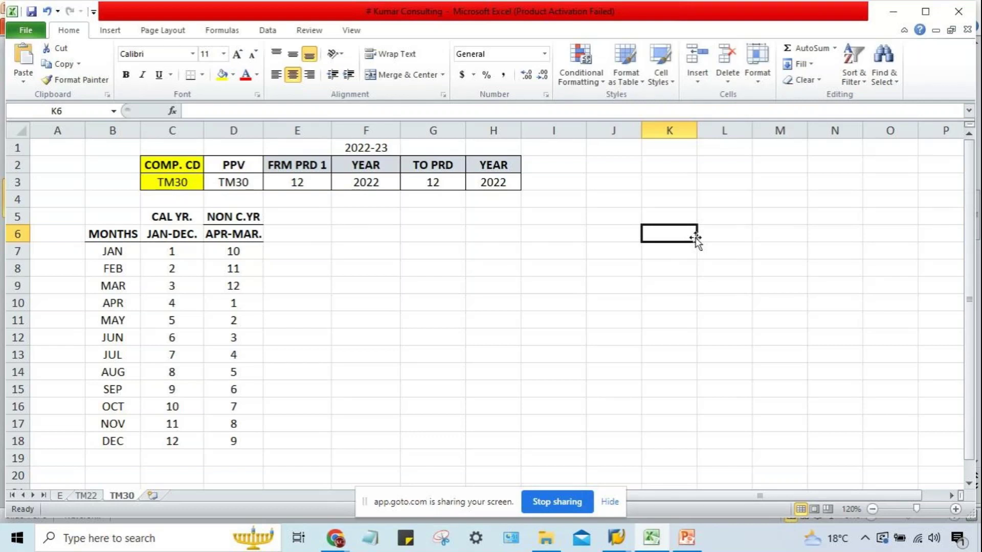
key("Left")
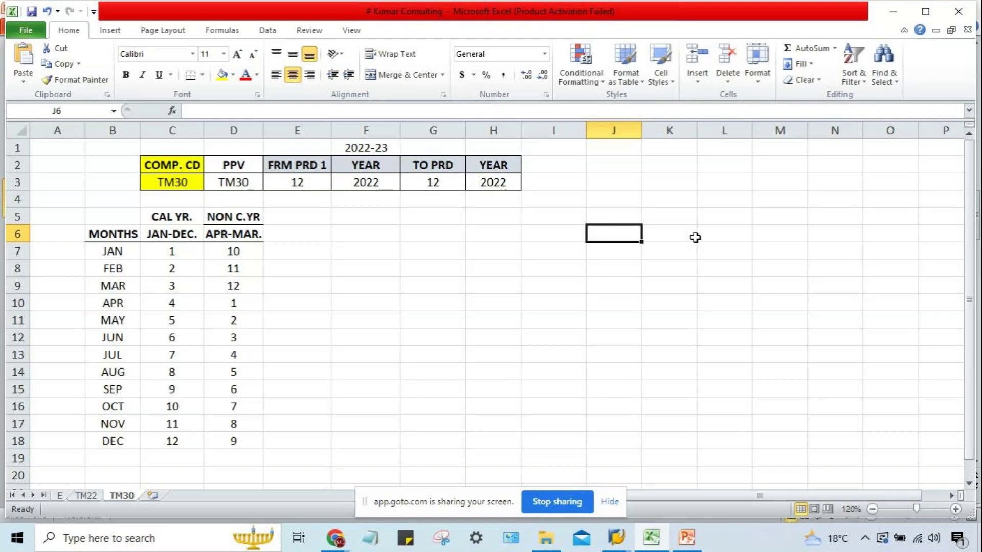
type("POST")
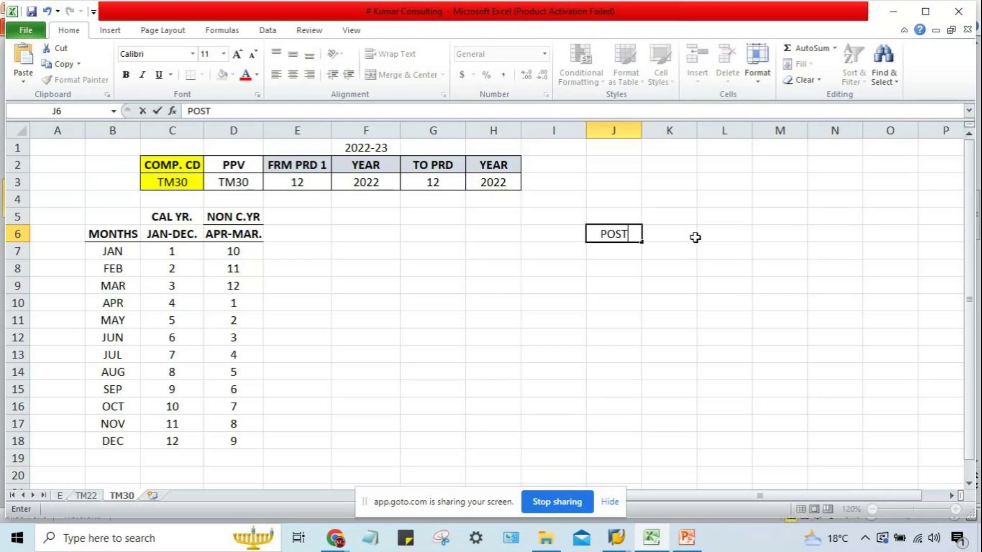
type(". DT.")
key("Tab")
type("19.1")
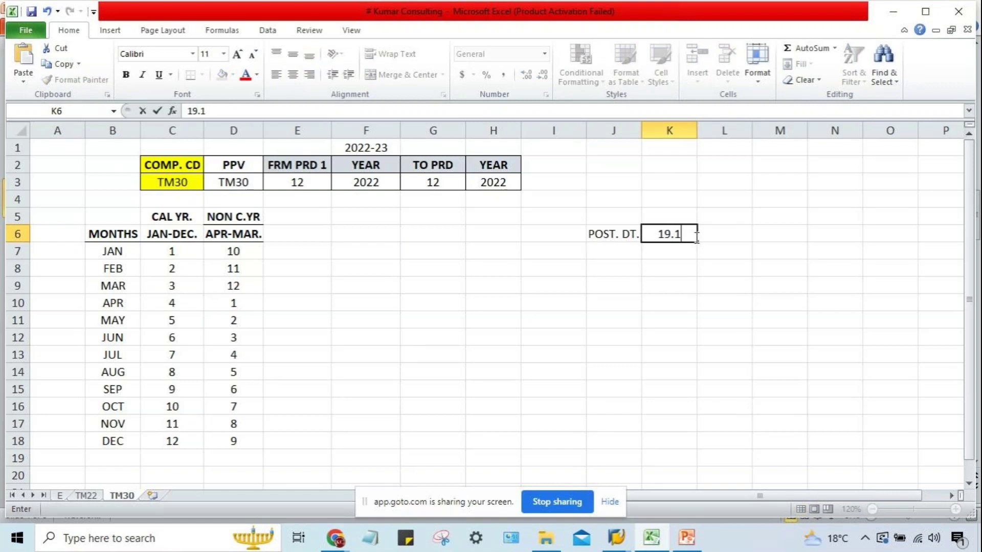
type("2.2022")
key("Return")
Widen column K slightly so the posting date fits within its cell
left_click_drag(696, 131, 700, 131)
left_click(704, 281)
left_click(675, 236)
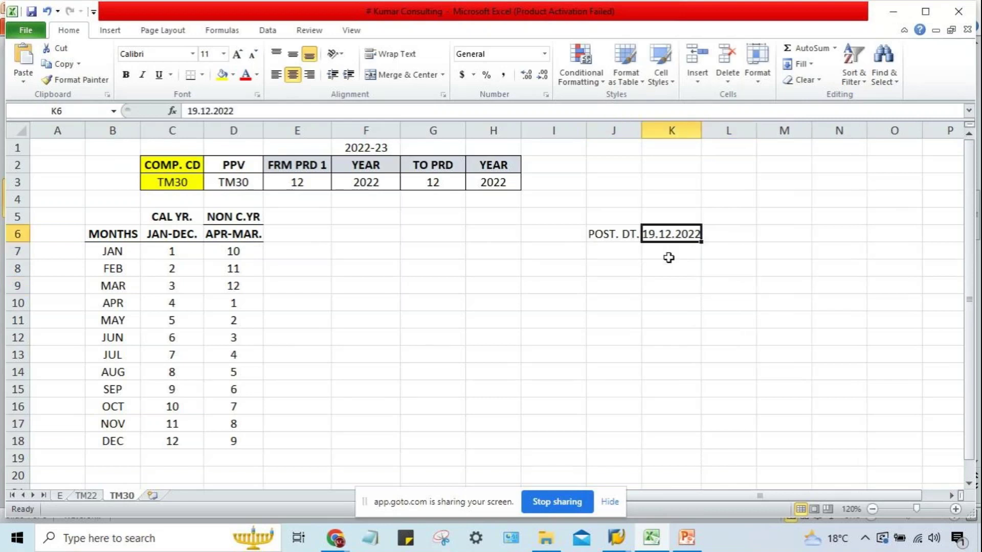
left_click_drag(701, 129, 705, 129)
left_click(673, 302)
Compare the posting date in K6 with company code TM30 and the open period range in E3:H3
left_click(676, 235)
left_click(599, 235)
left_click(679, 222)
key("Down")
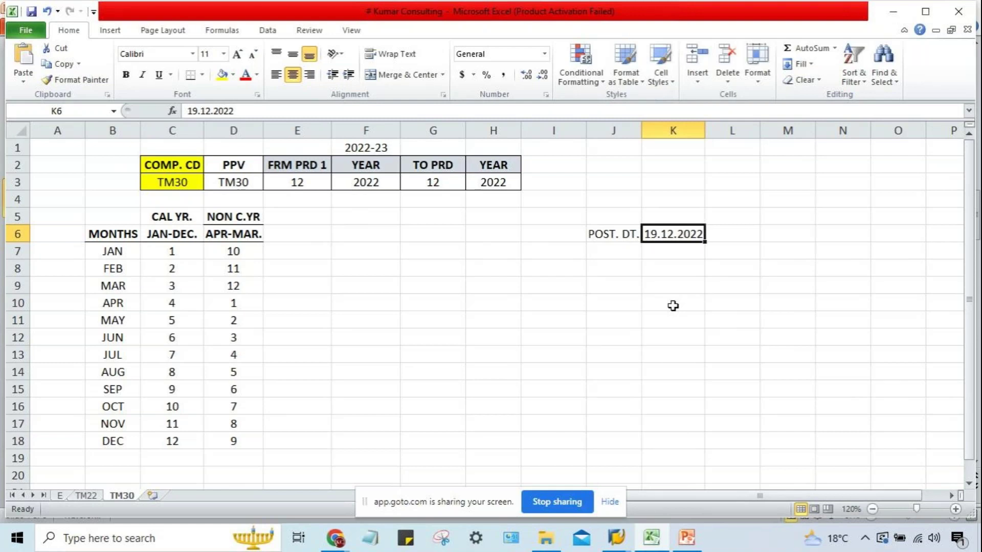
left_click(296, 190)
left_click(431, 187)
left_click(295, 185)
left_click(436, 185)
left_click_drag(300, 182, 477, 184)
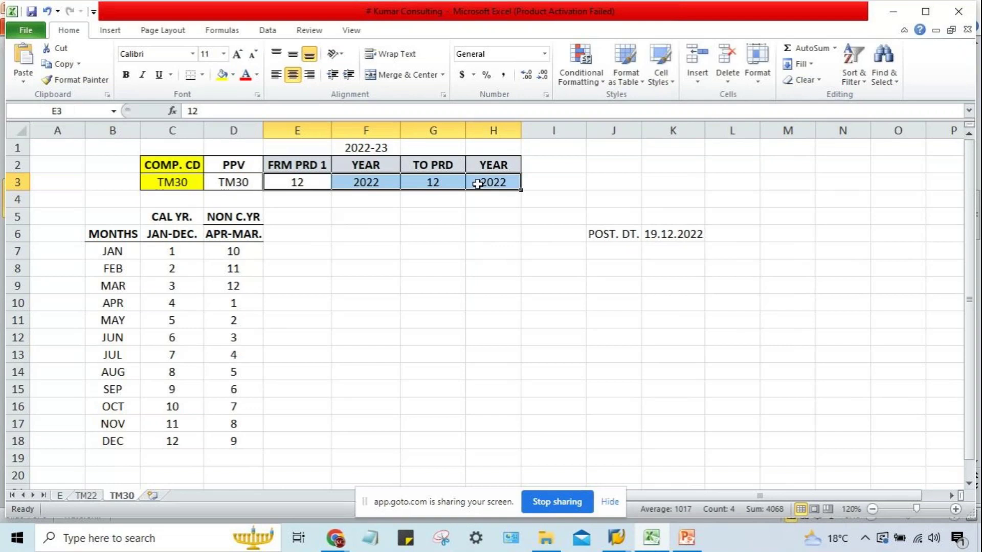
left_click(192, 182)
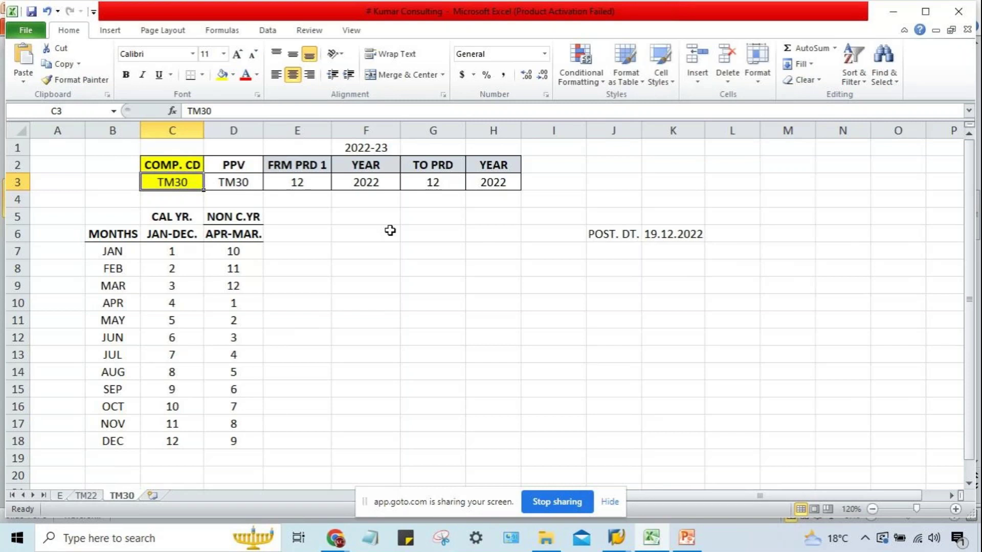
left_click(295, 185)
key("Right")
key("Right")
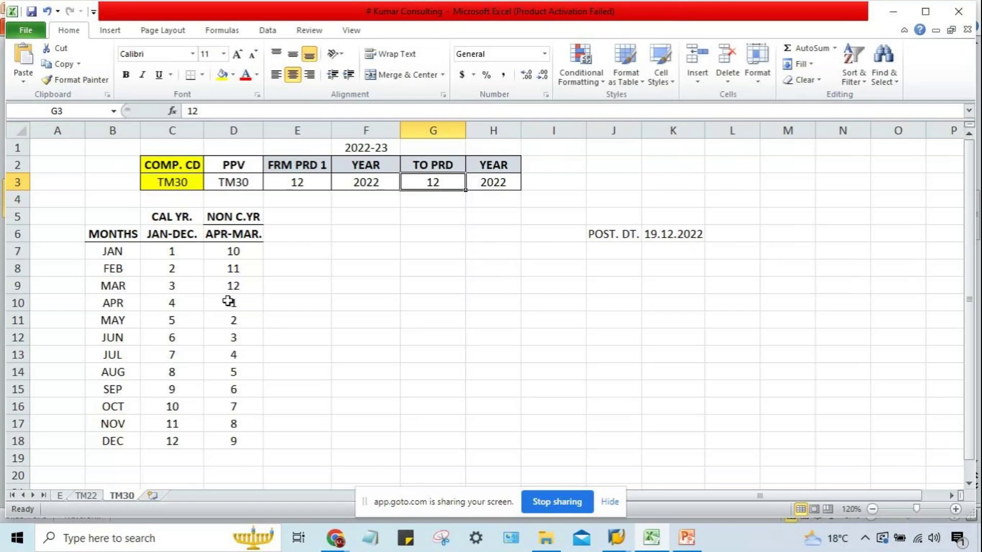
Enter the label FYV in B4 above the months table
left_click(108, 199)
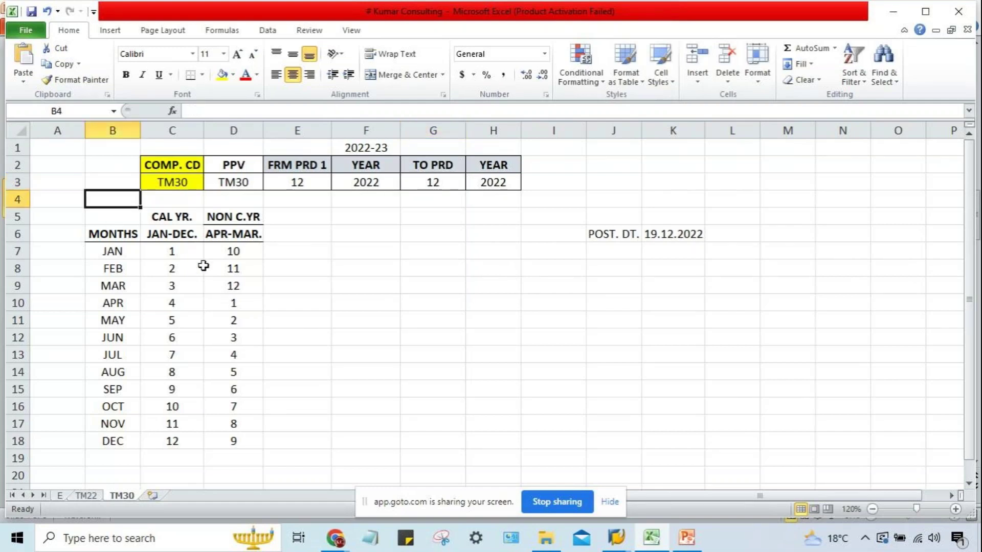
type("FYV")
key("Return")
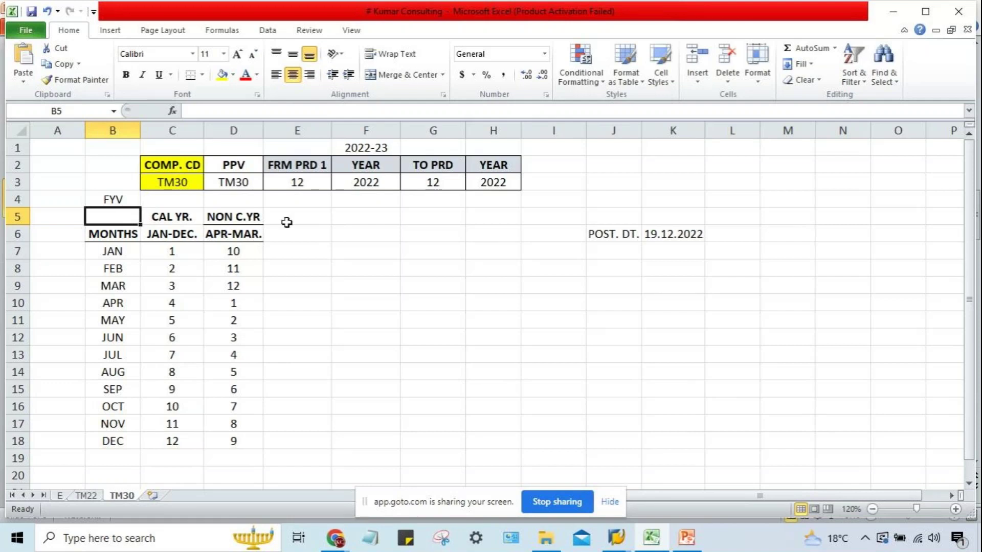
Set FRM PRD 1 in E3 and TO PRD in G3 to 9, the non-calendar period for DEC
left_click(660, 232)
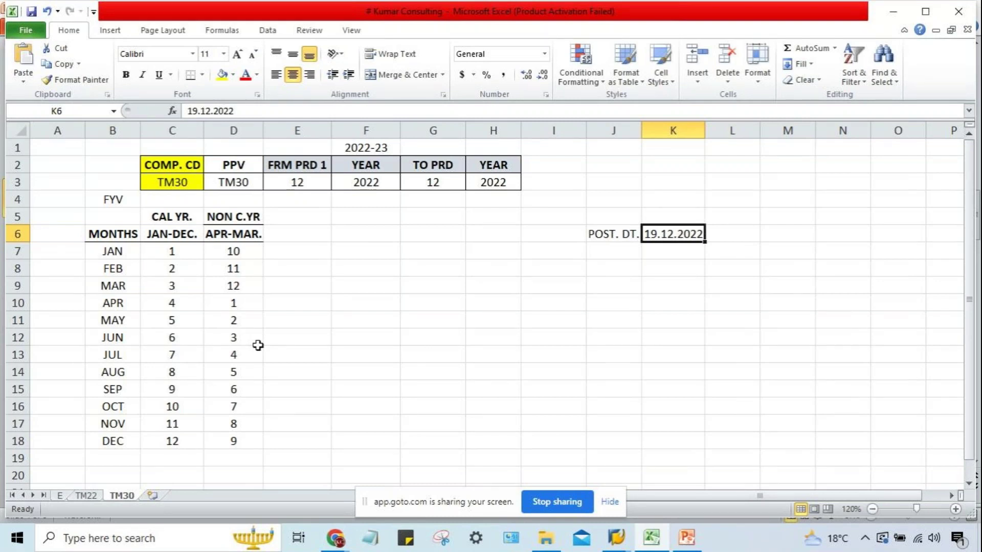
left_click(234, 216)
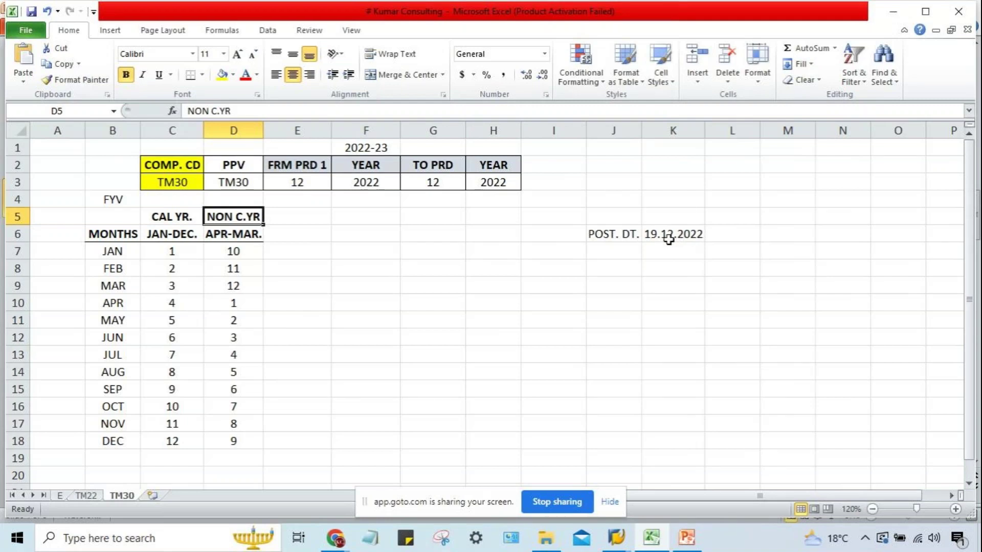
left_click(108, 442)
left_click(227, 443)
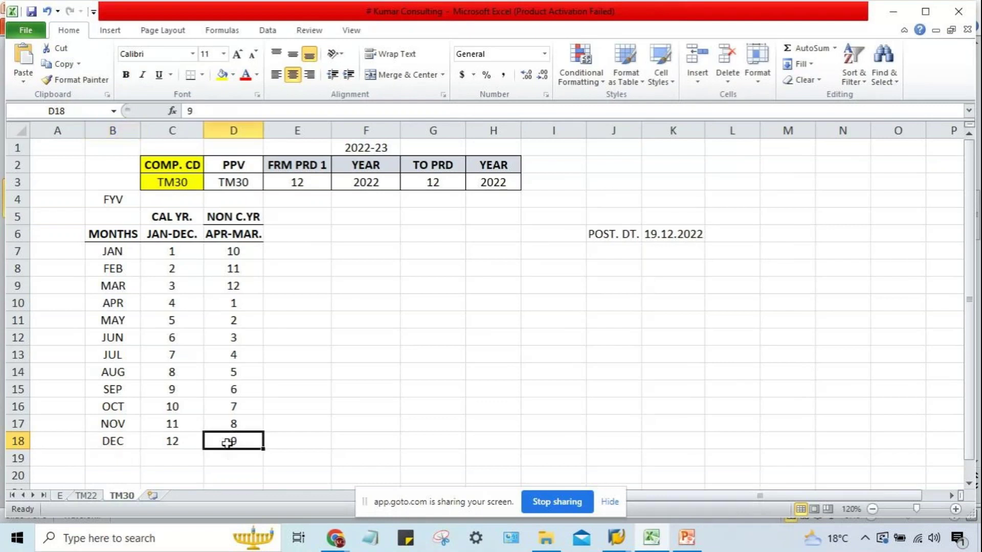
left_click(295, 185)
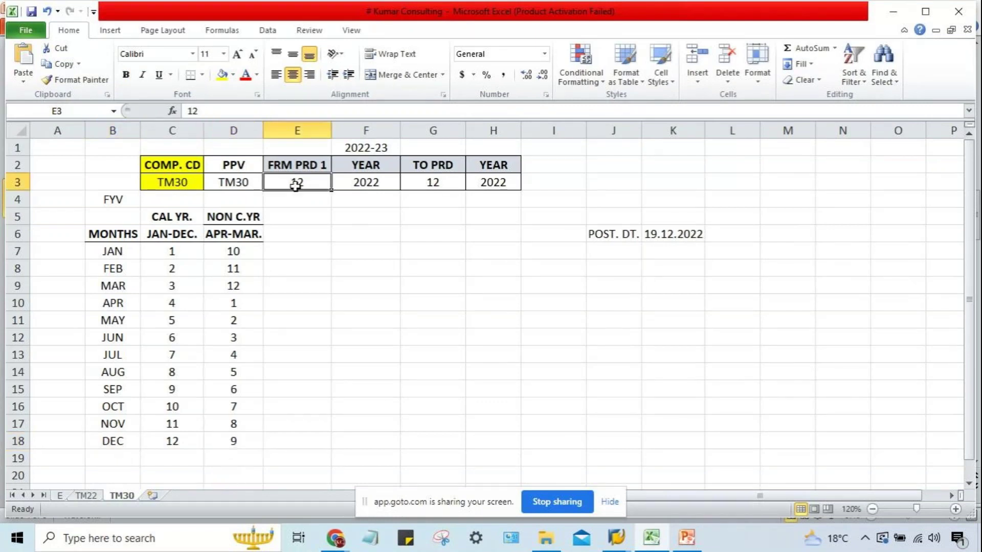
type("9")
key("Tab")
key("Tab")
type("9")
key("Return")
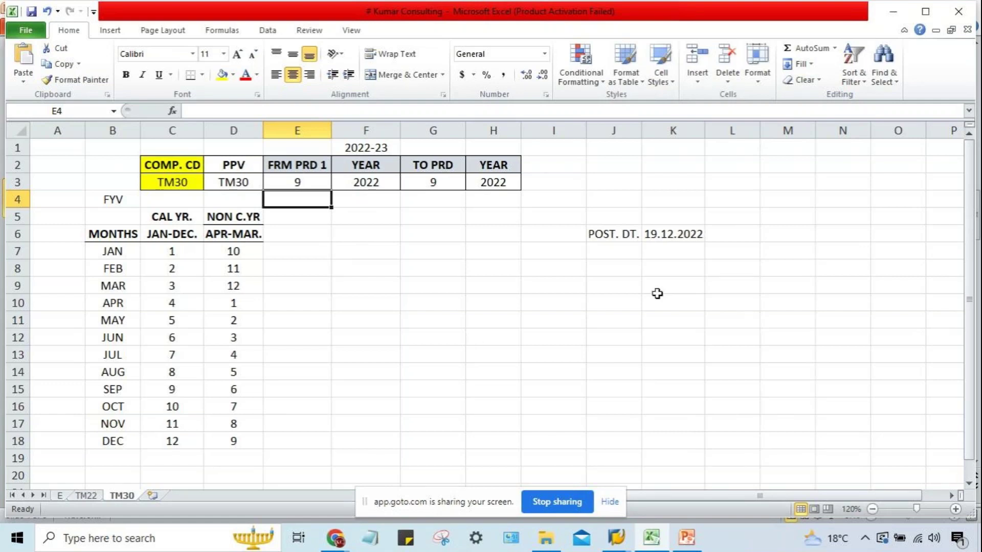
Change the posting date in K6 to 19.10.2022
double_click(673, 233)
key("BackSpace")
type("0")
key("Return")
left_click(681, 230)
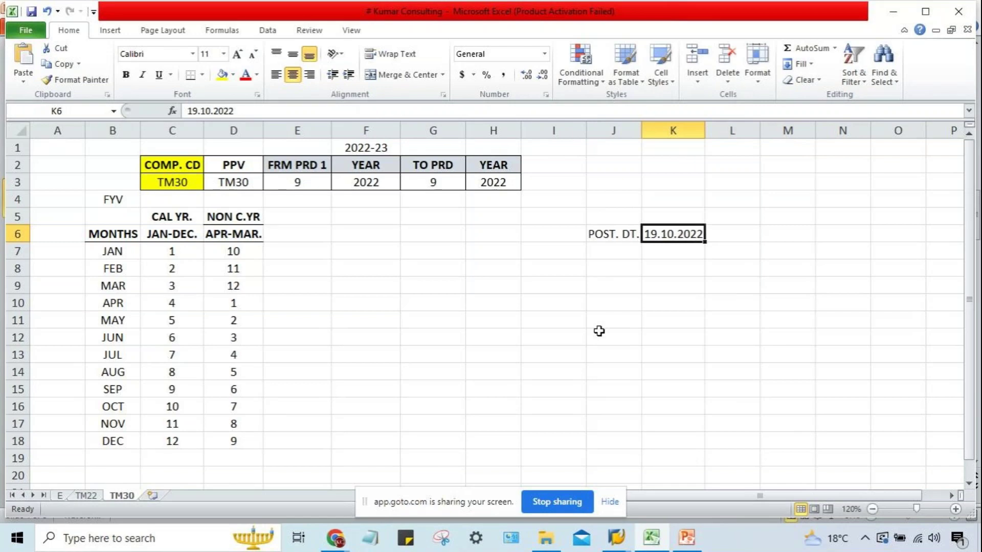
Set FRM PRD 1 in E3 and TO PRD in G3 to 7, the non-calendar period for OCT
left_click(193, 408)
left_click(118, 407)
left_click(236, 407)
left_click(327, 185)
type("7")
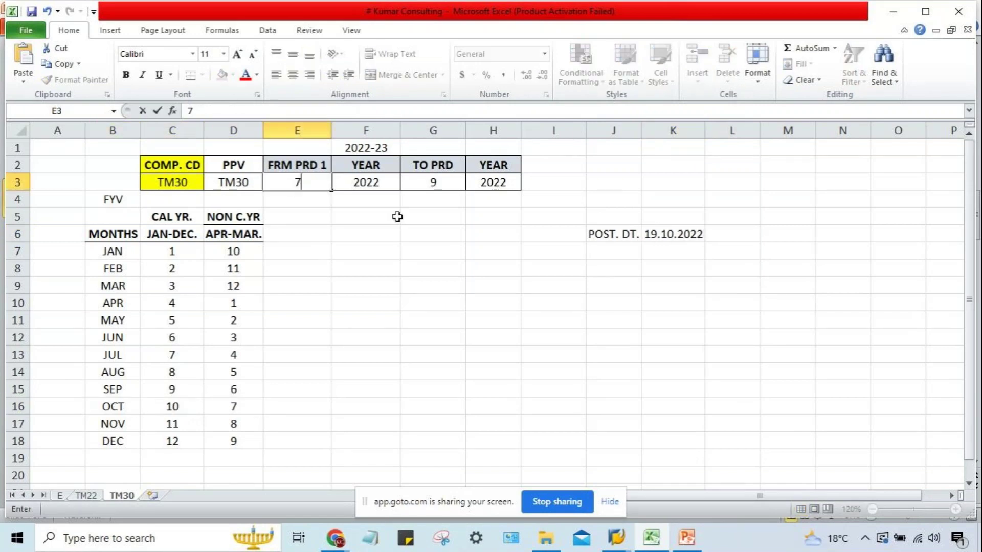
key("Tab")
key("Tab")
type("7")
key("Return")
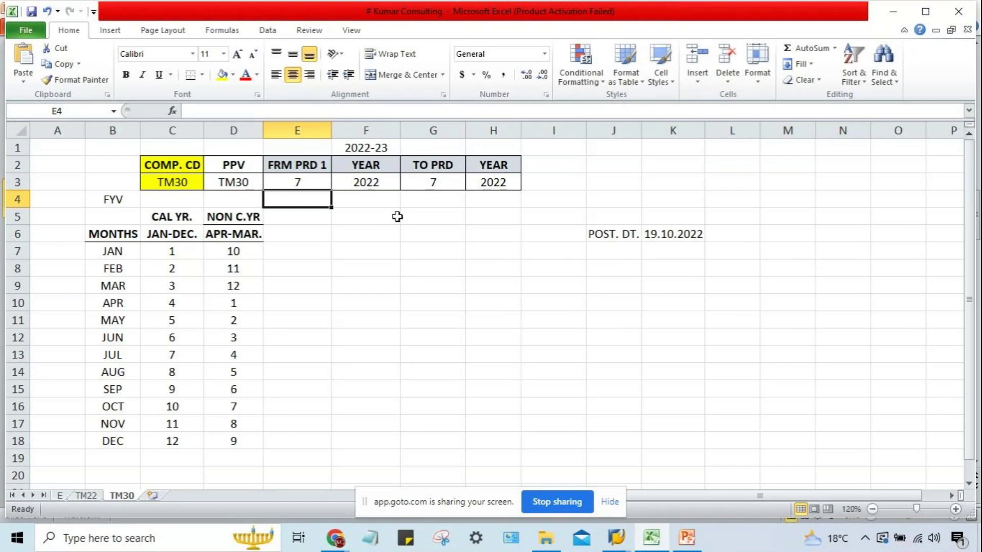
Change the posting date in K6 back to 19.12.2022 and check it against the period range in row 3
double_click(668, 234)
key("Delete")
type("2")
key("Return")
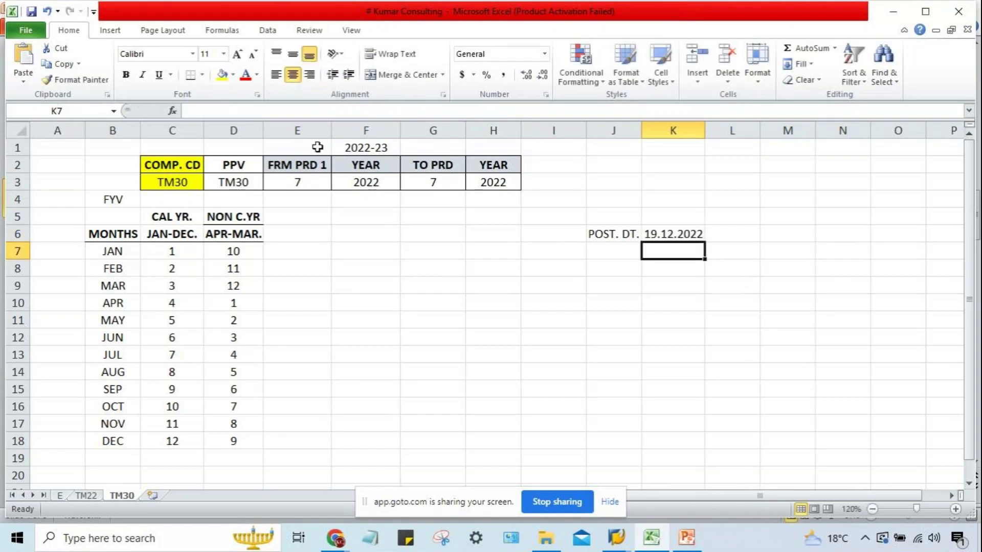
left_click(297, 182)
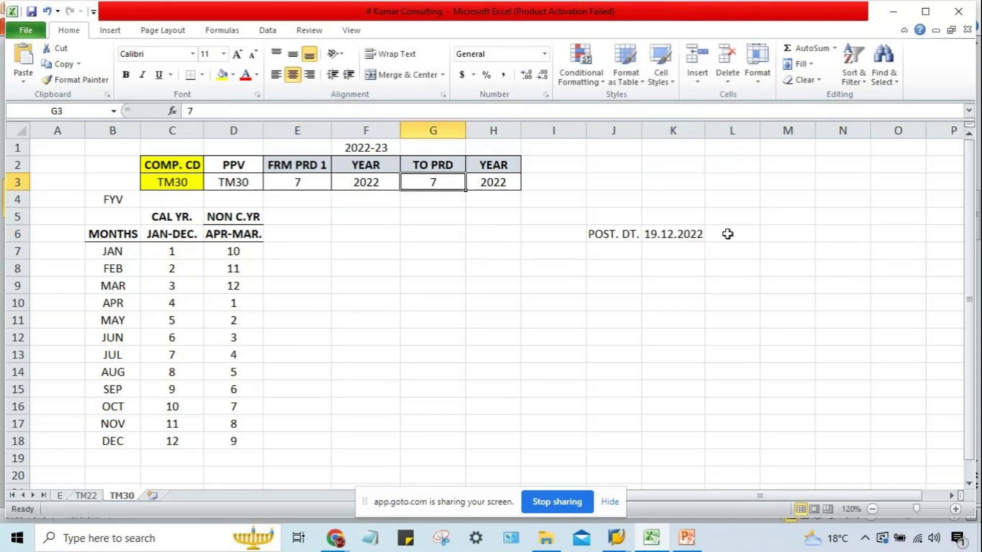
Replace the posting date in K6 with 05.01.2023
left_click(701, 236)
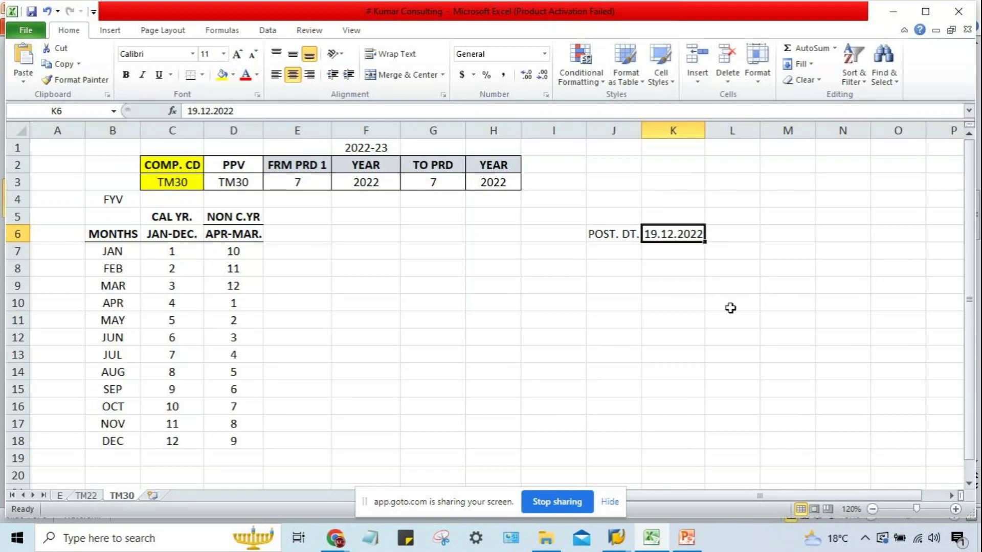
type("0")
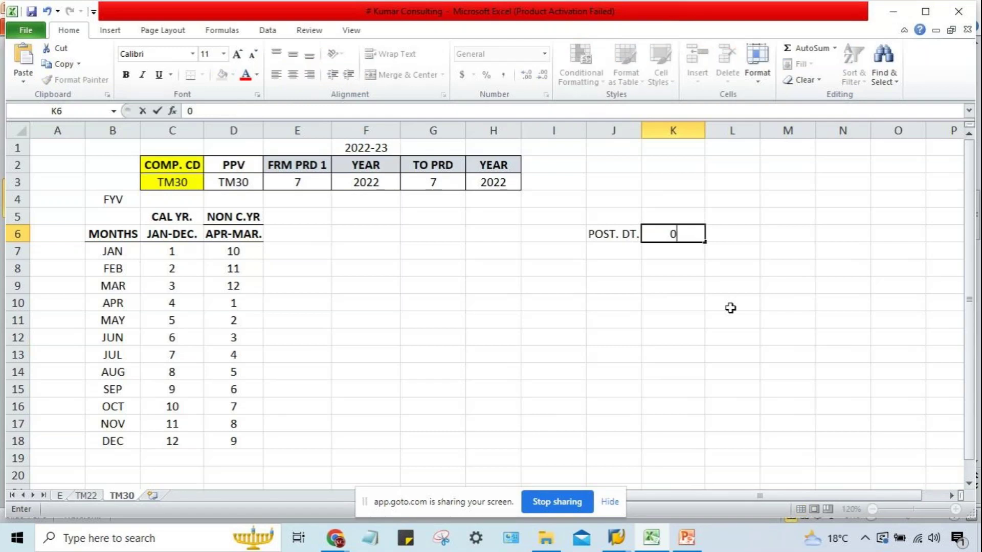
type("5.01.2023")
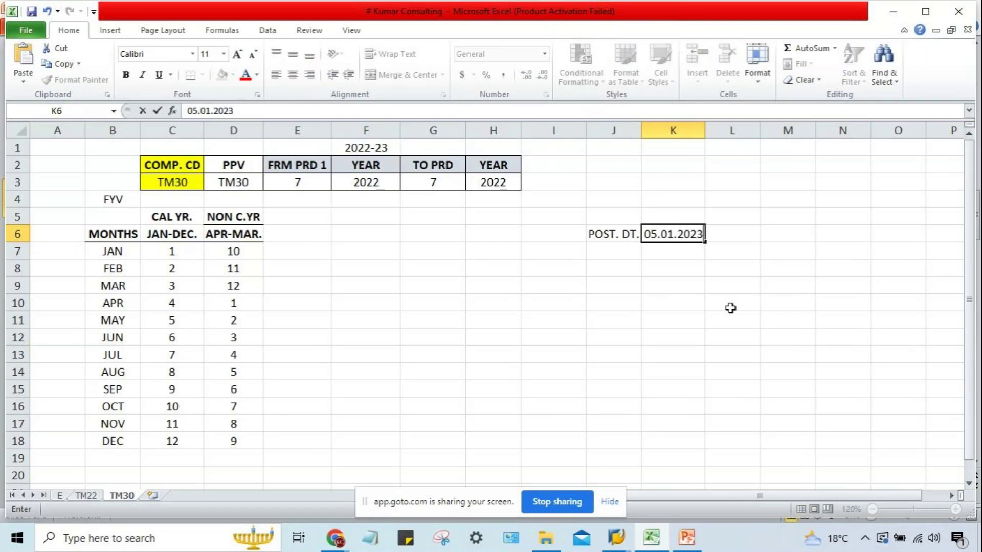
key("Return")
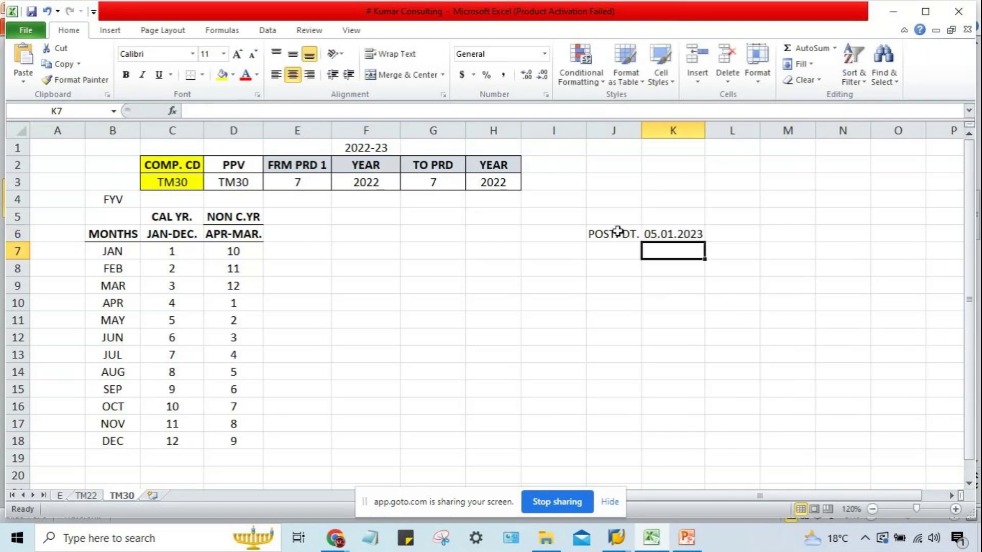
key("Up")
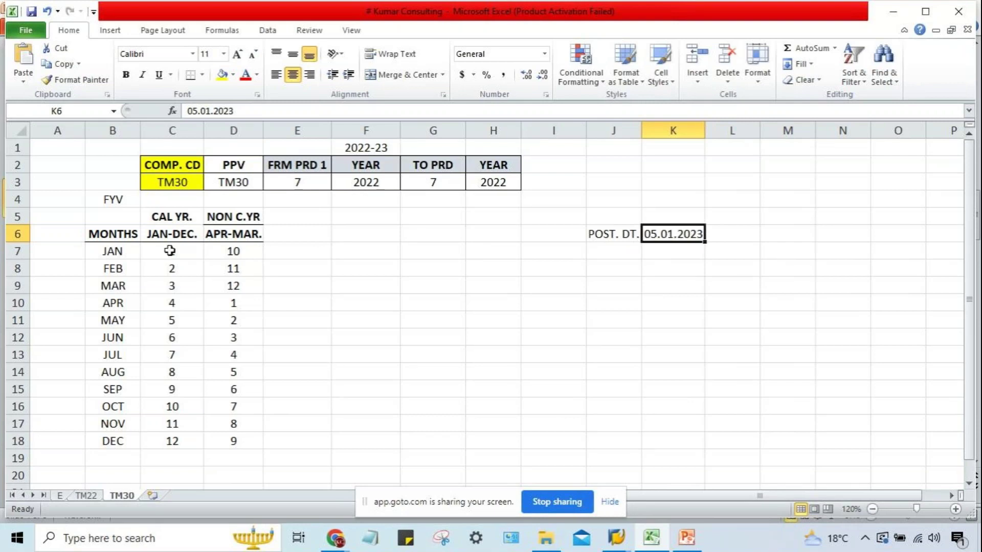
Set FRM PRD 1 in E3 and TO PRD in G3 to 10, the non-calendar period for JAN
left_click(137, 251)
left_click(234, 252)
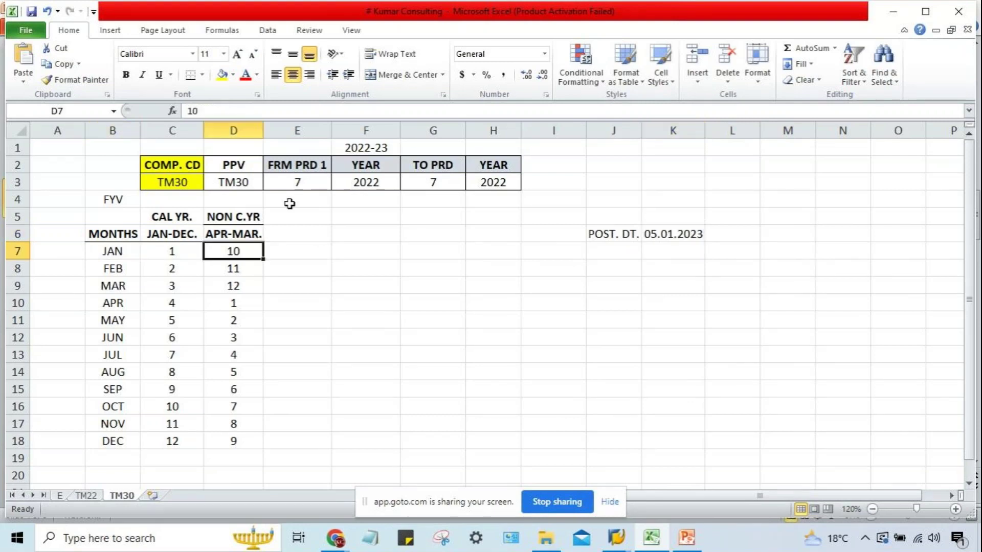
left_click(290, 186)
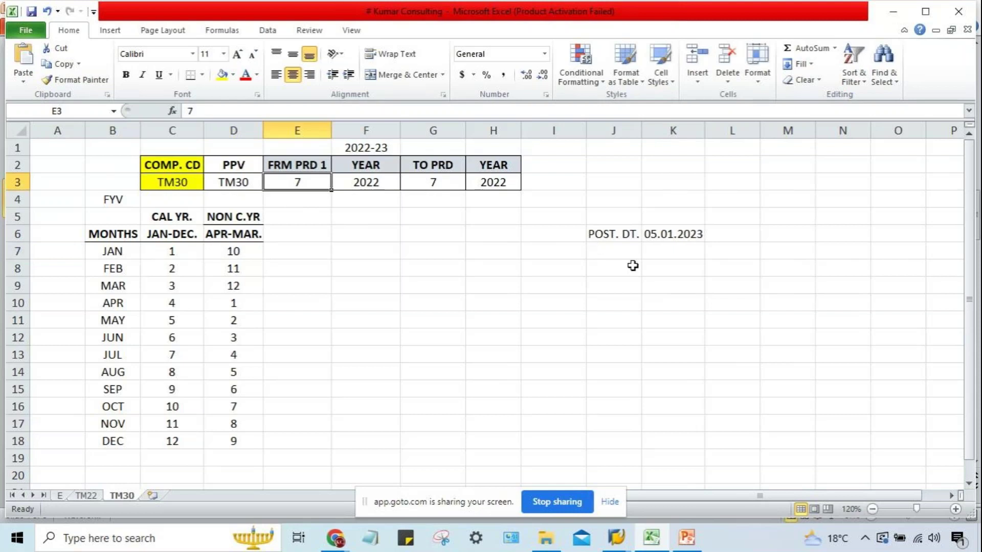
type("10")
key("Tab")
key("Tab")
type("10")
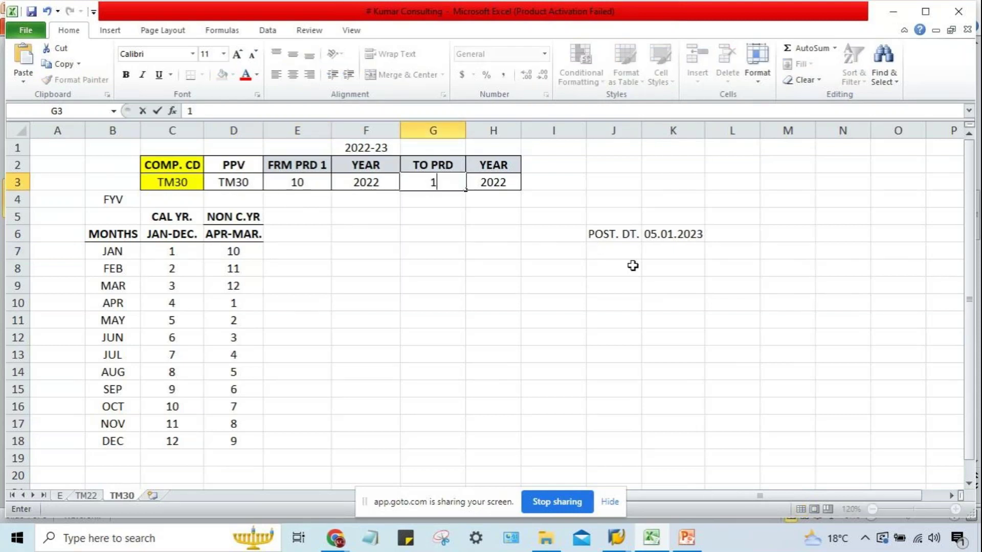
key("Return")
Compare the years in F3 and H3 with the JAN to MAR months and the posting date in K6
left_click(357, 180)
key("Tab")
key("Tab")
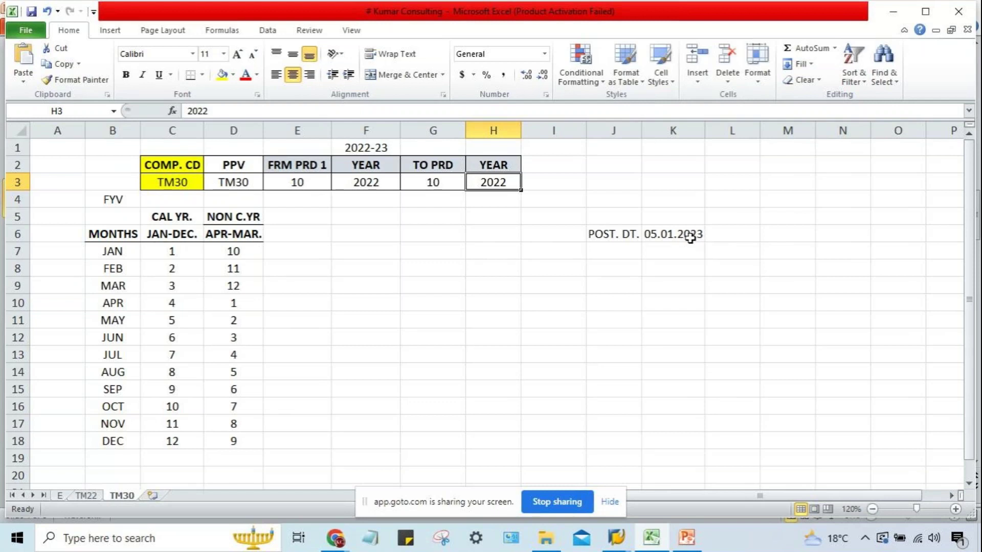
left_click_drag(110, 251, 105, 286)
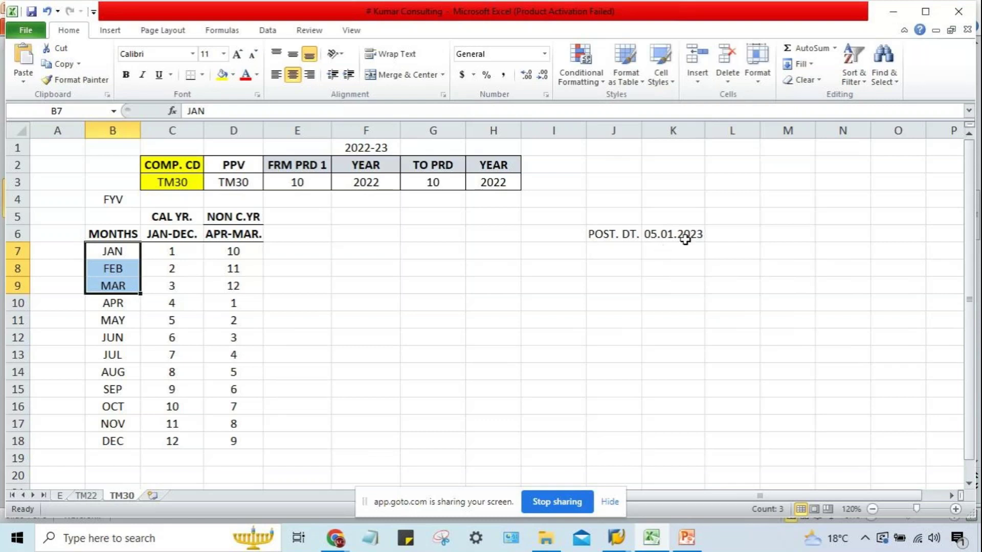
left_click(682, 236)
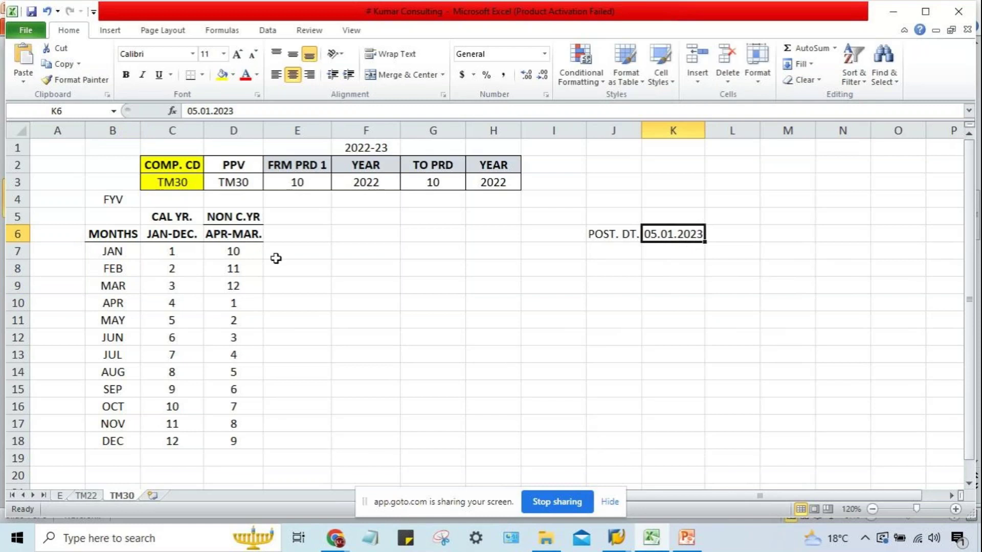
Compare JAN's non-calendar period in D7 and the posting date in K6 with the years in F3 and H3
left_click(238, 252)
left_click(681, 241)
left_click(363, 181)
left_click(507, 185)
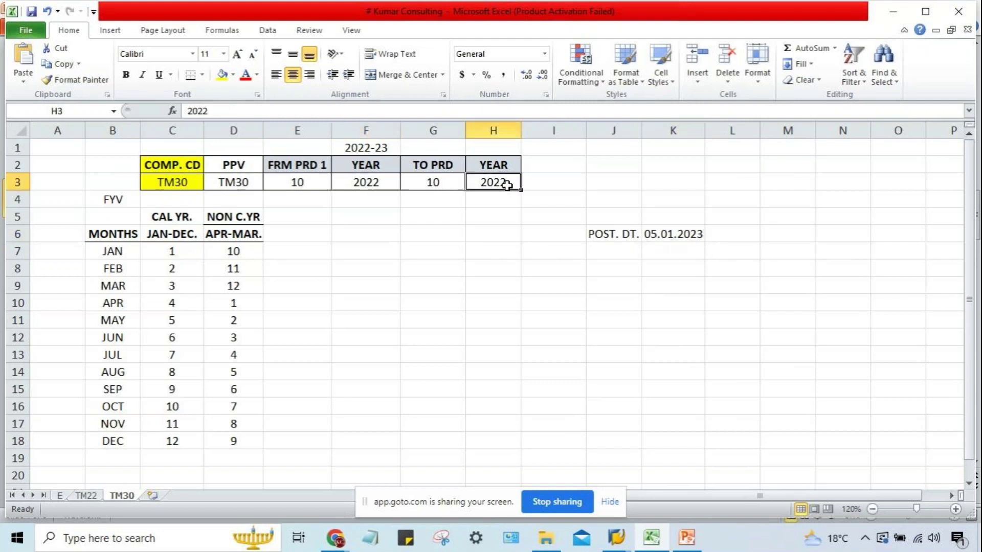
left_click(377, 184)
left_click(508, 182)
left_click(382, 187)
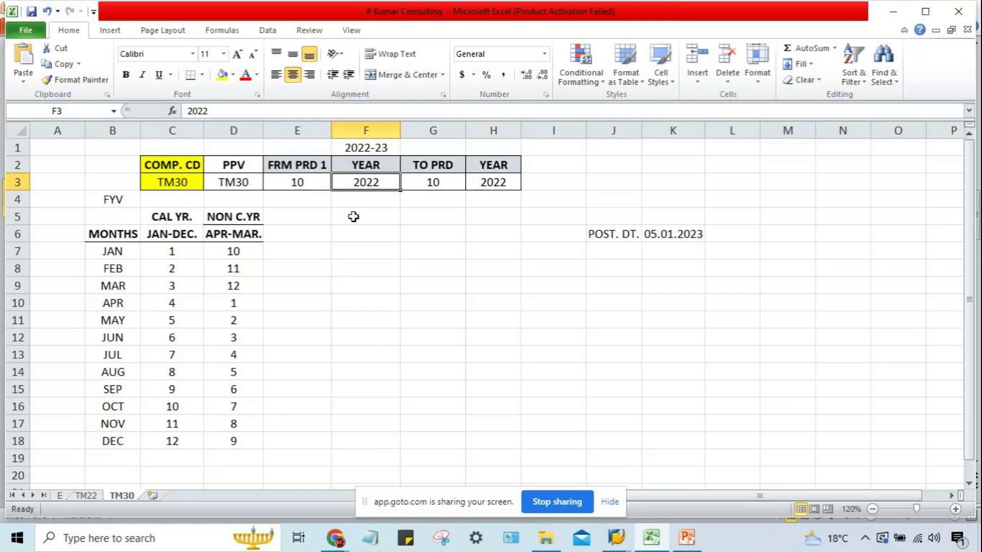
left_click(248, 240)
Enter the heading YR SHIFT in G6 and format it bold with a bottom border
left_click(454, 239)
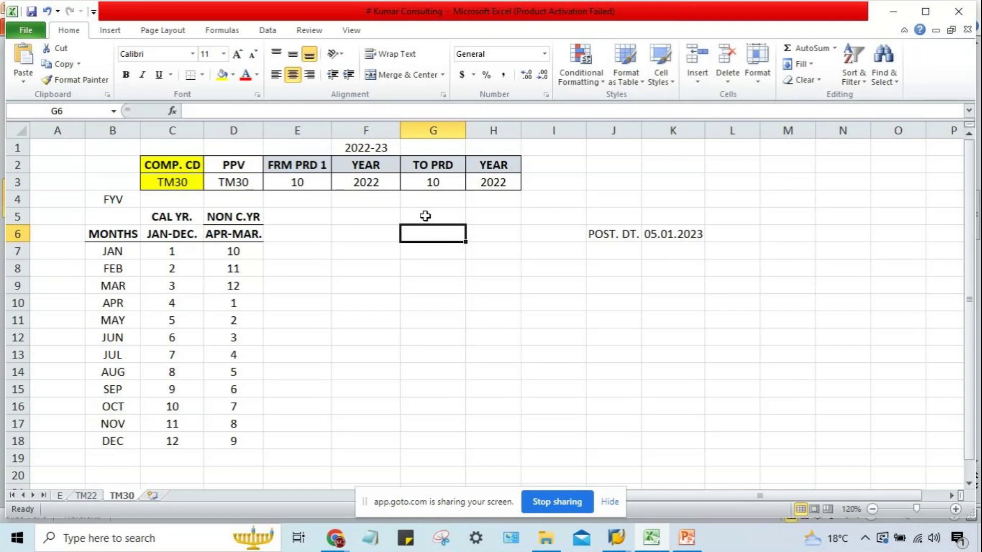
type("YR")
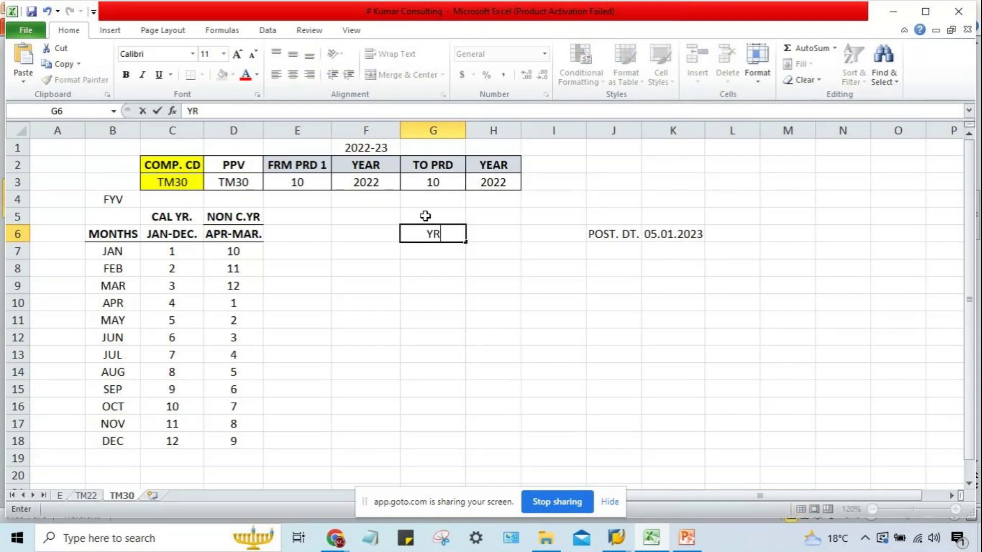
type(" SHIFT")
key("Return")
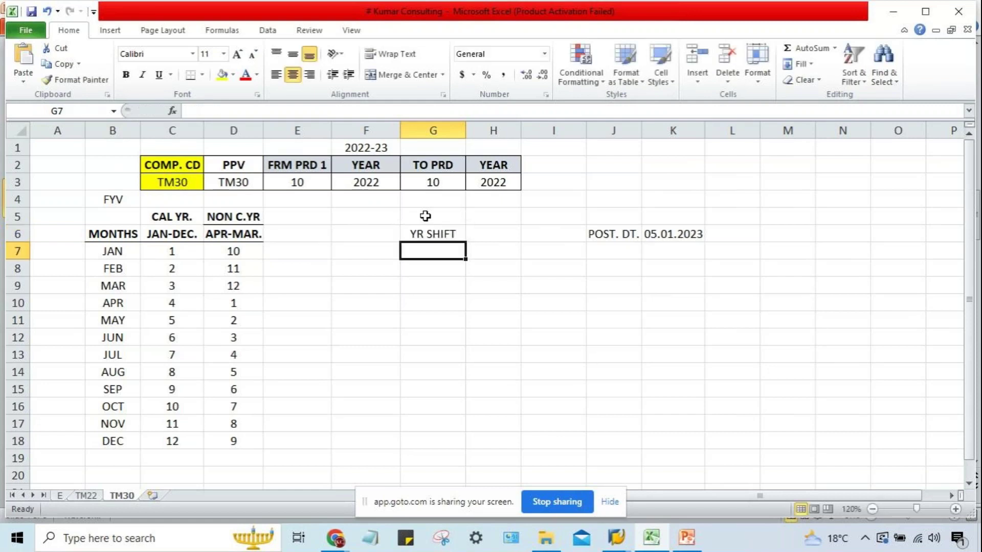
left_click(427, 227)
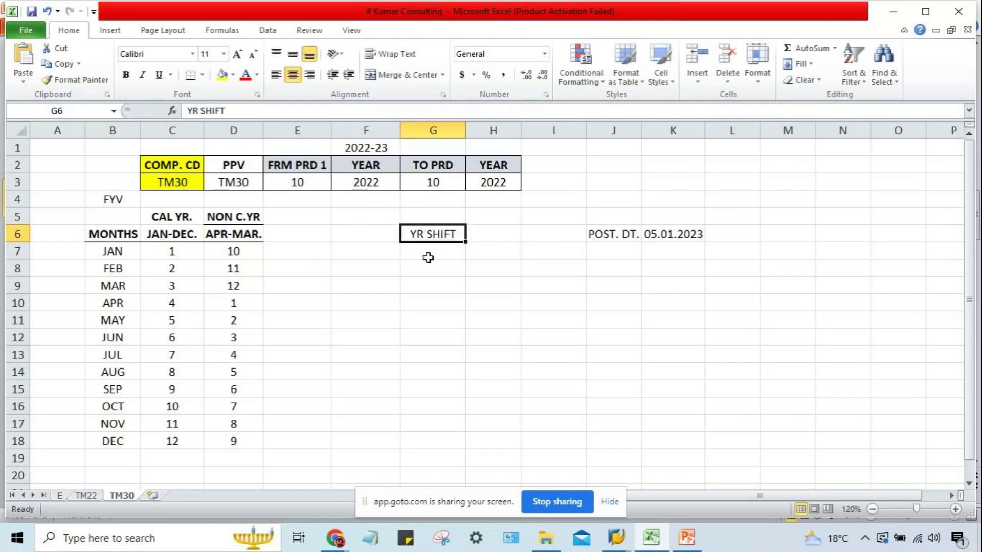
key("ctrl+b")
left_click(188, 76)
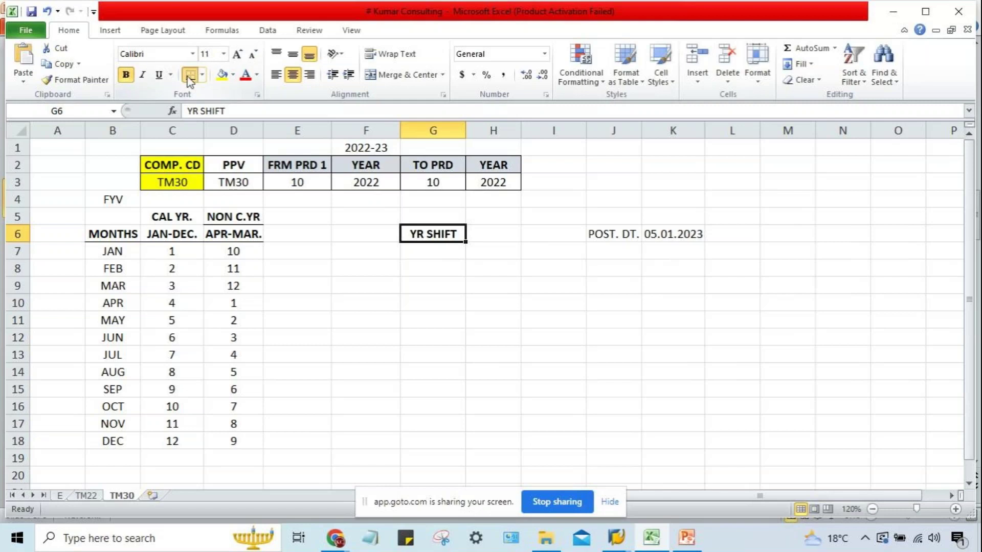
left_click(416, 288)
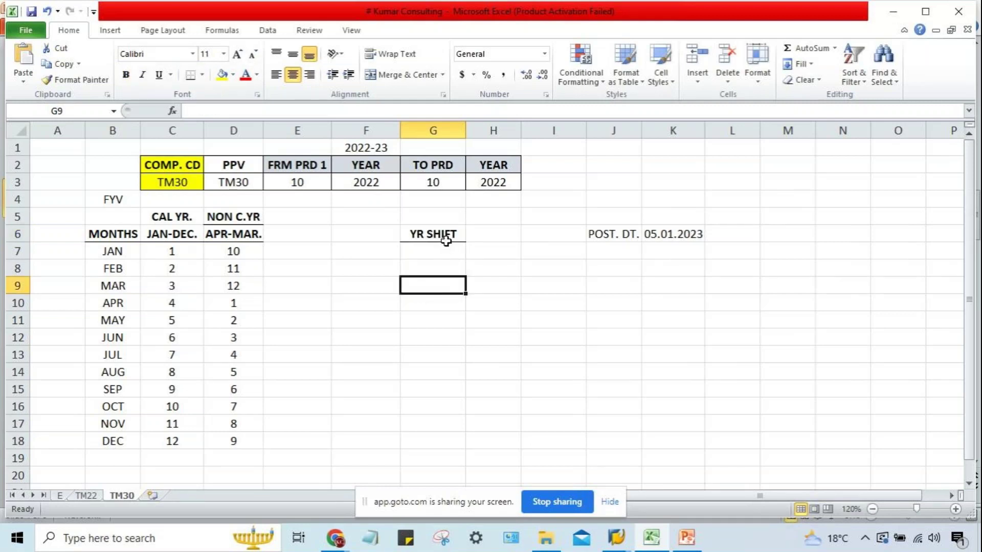
Move the YR SHIFT heading from G6 to E6, beside the APR-MAR. heading
left_click(445, 237)
key("ctrl+c")
left_click(318, 239)
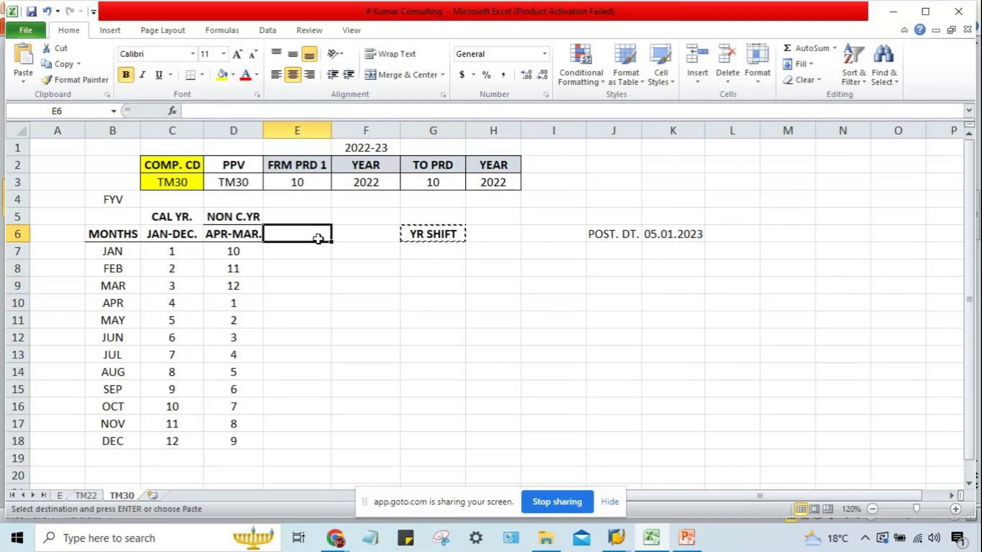
key("Return")
left_click(430, 302)
left_click(291, 232)
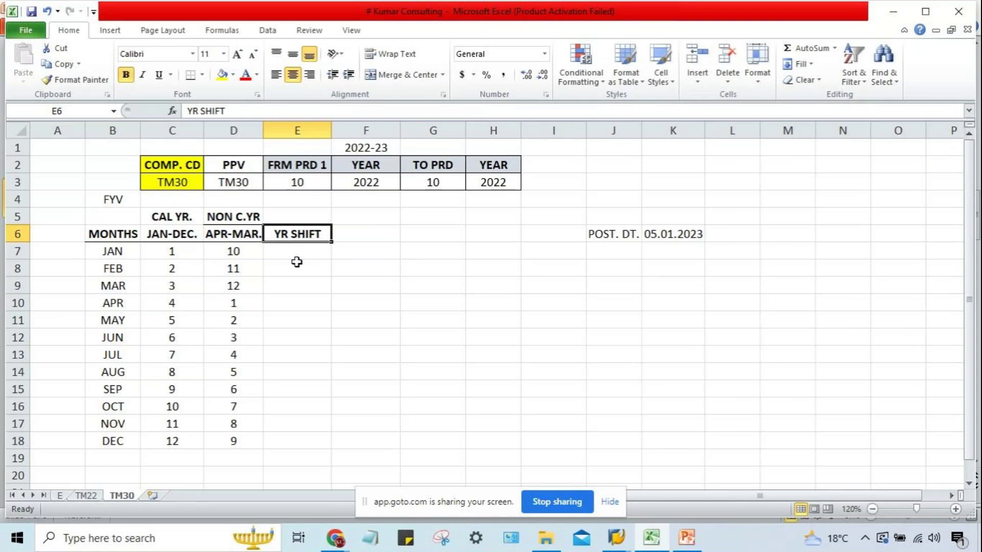
Merge and center A10:A18 beside the APR to DEC rows and align it vertically to the middle
left_click(128, 306)
left_click_drag(110, 302, 231, 307)
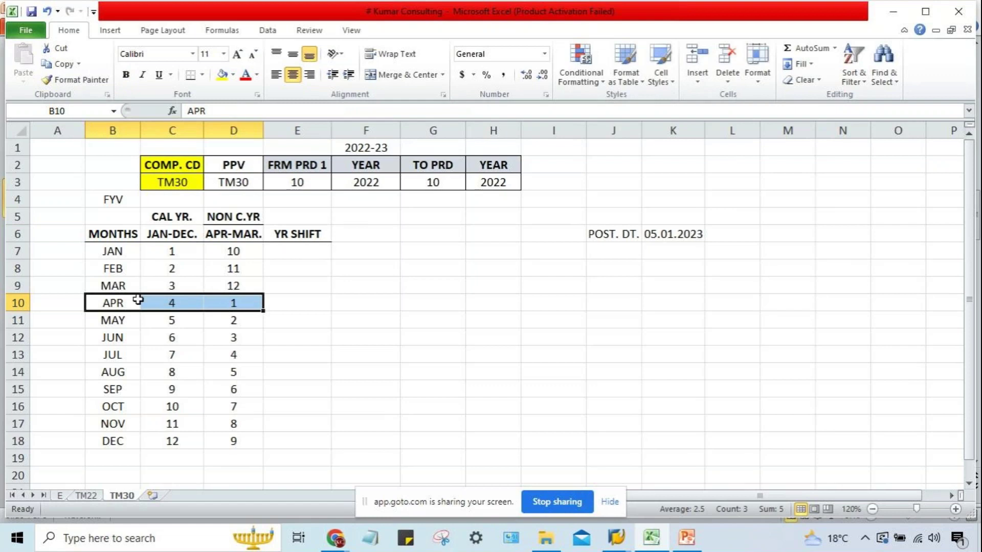
left_click(69, 301)
left_click_drag(69, 301, 62, 441)
left_click(379, 77)
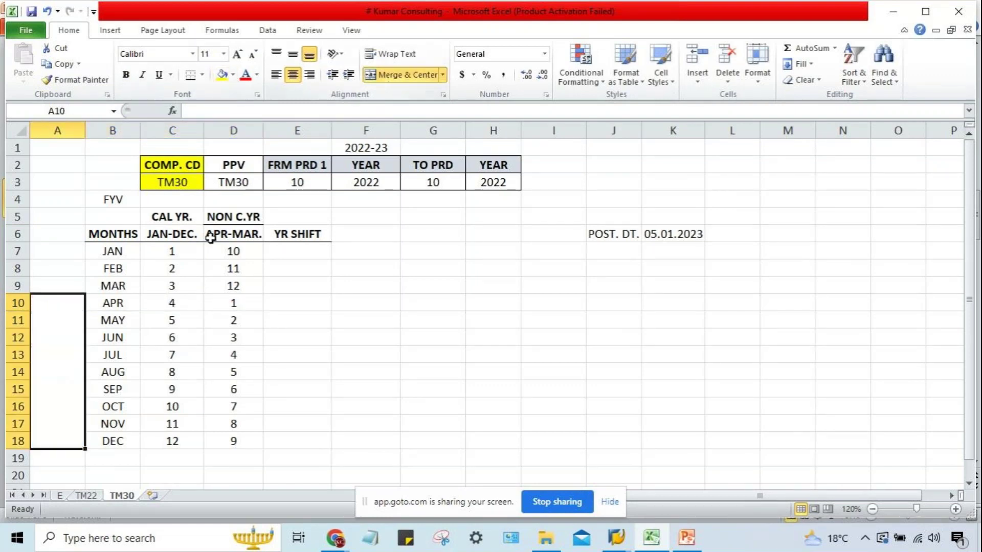
left_click(293, 54)
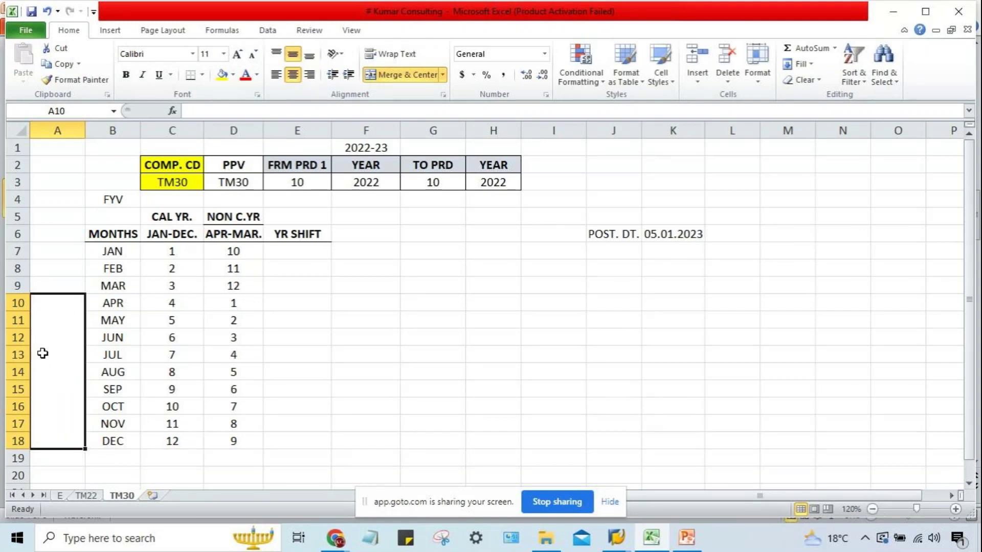
Enter 2022 in the merged cell A10:A18 and fill it yellow
type("2022")
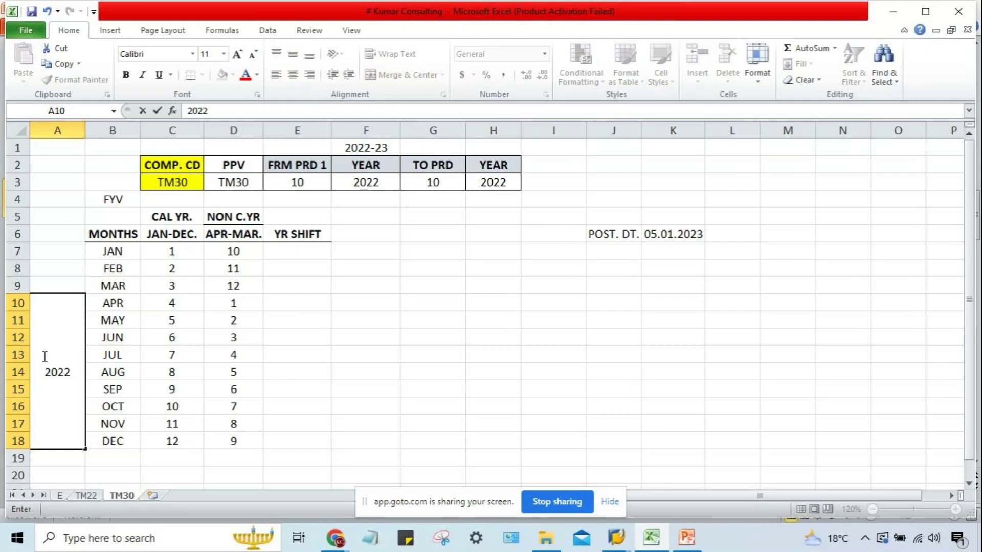
key("Return")
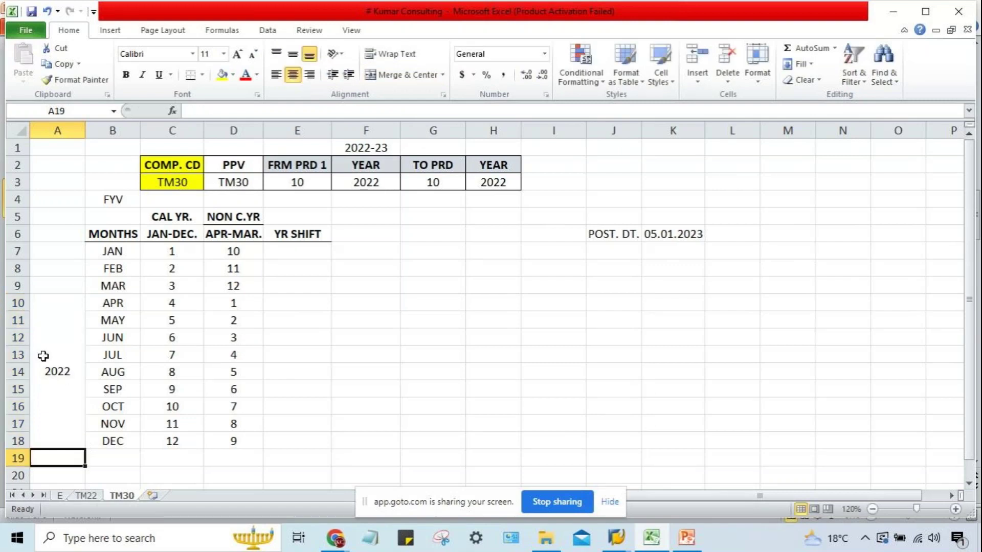
left_click(46, 357)
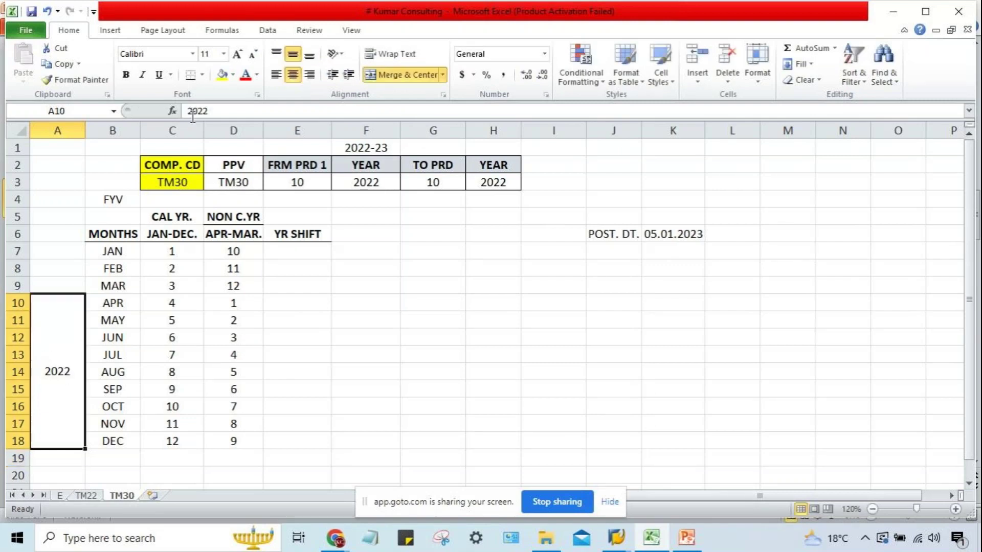
left_click(223, 74)
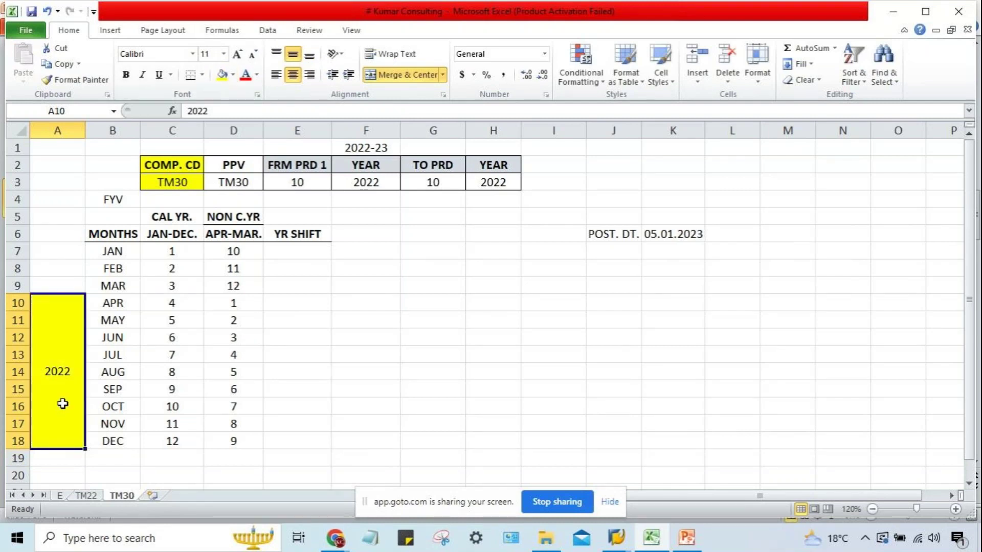
left_click(269, 385)
Check the APR to DEC months and DEC's calendar period against the 2022 block in column A
left_click(114, 302)
left_click(122, 439)
left_click(174, 440)
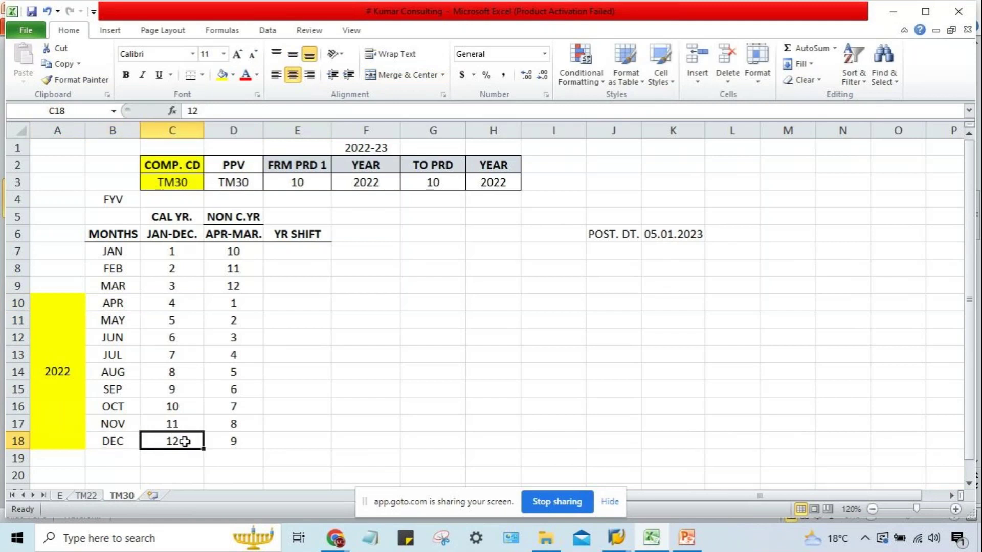
left_click(61, 335)
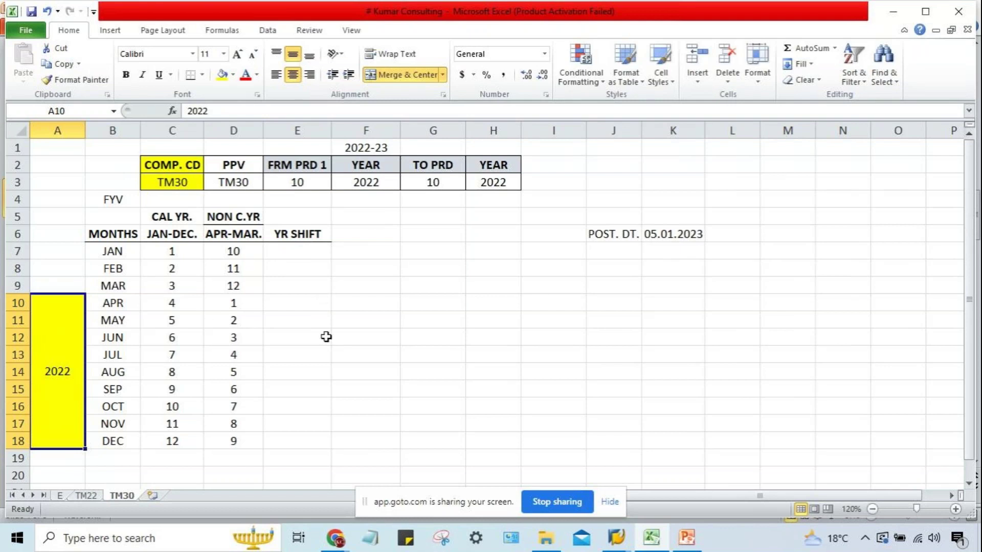
Merge and center A7:A9 beside the JAN to MAR rows and align it vertically to the middle
left_click(68, 250)
left_click_drag(68, 250, 69, 286)
left_click(432, 74)
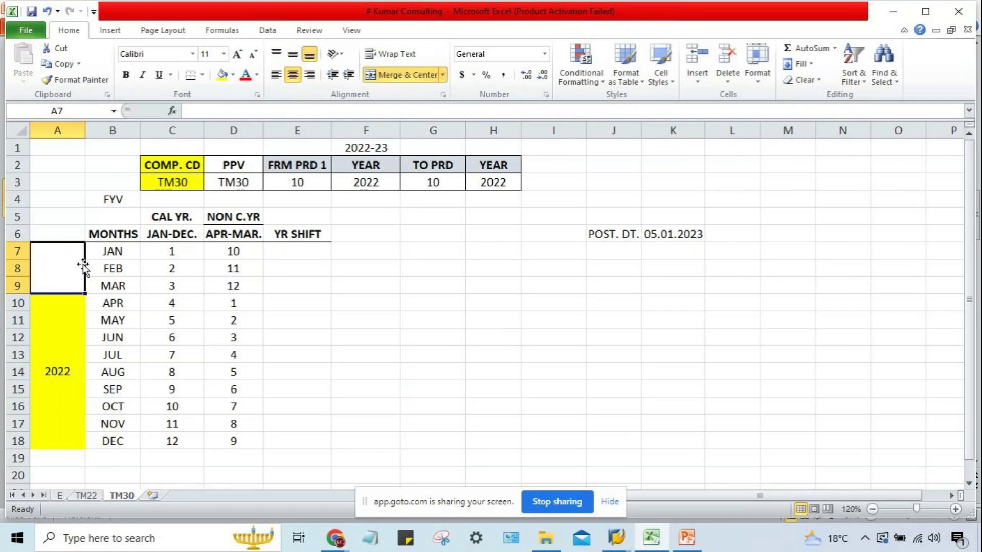
left_click(293, 54)
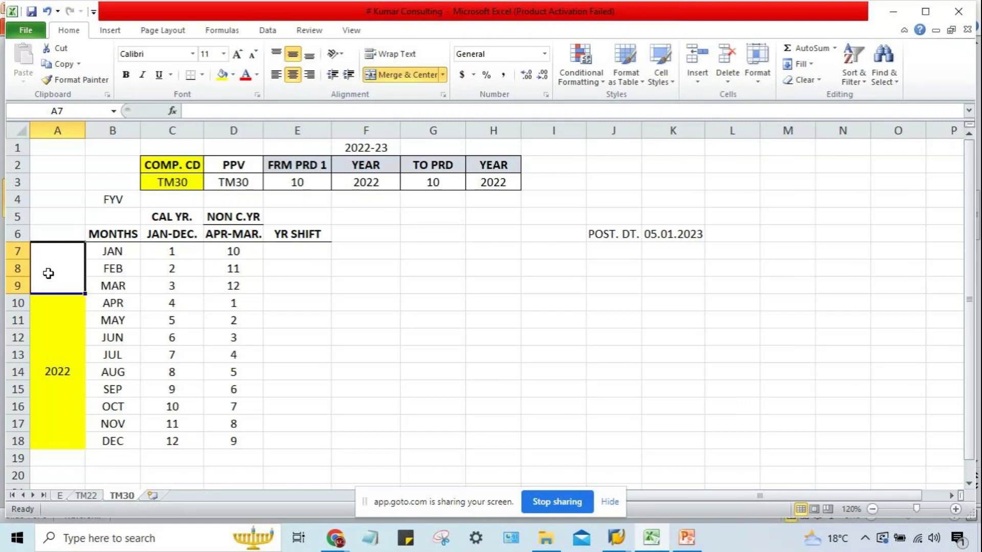
Enter 2023 in the merged cell A7:A9 and fill it with a blue-gray theme color
double_click(49, 273)
type("202")
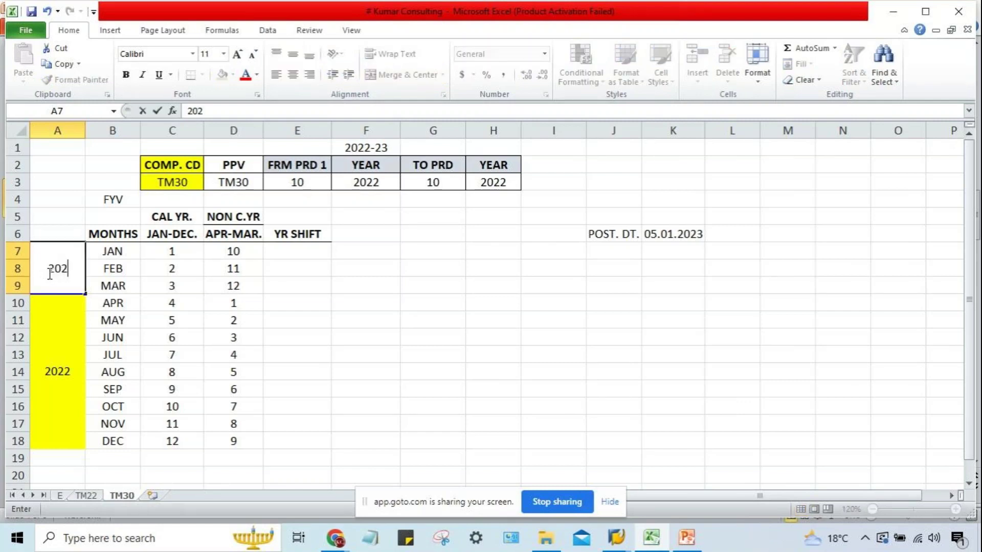
type("3")
key("Return")
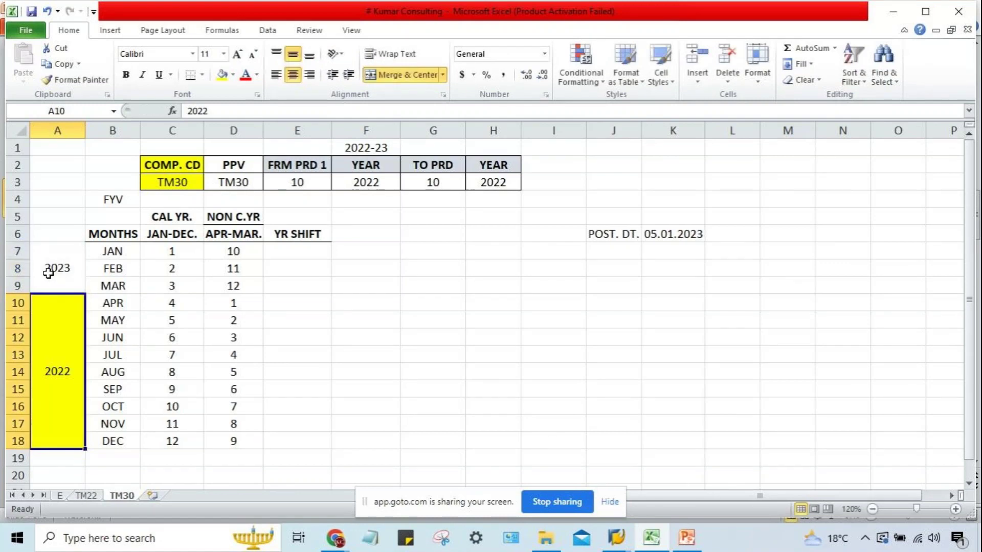
left_click(48, 273)
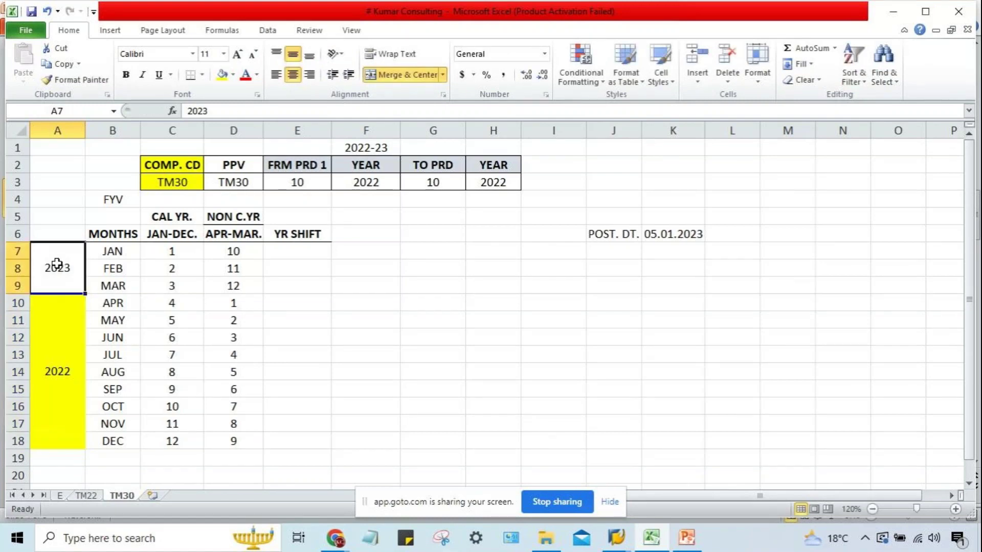
left_click(234, 74)
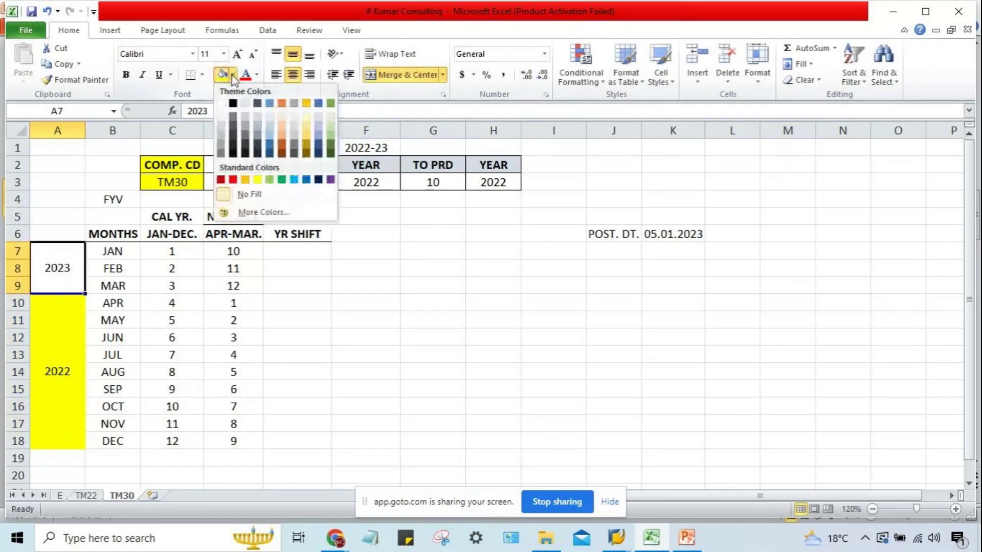
left_click(258, 128)
Compare the 2023 and 2022 month blocks with the empty YR SHIFT cells in E7:E18
left_click_drag(111, 250, 307, 273)
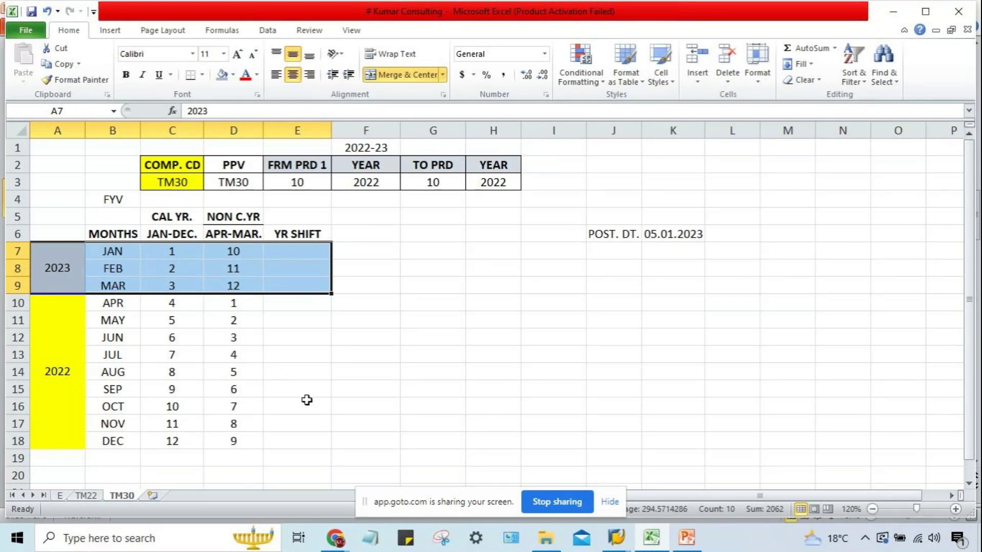
left_click(65, 264)
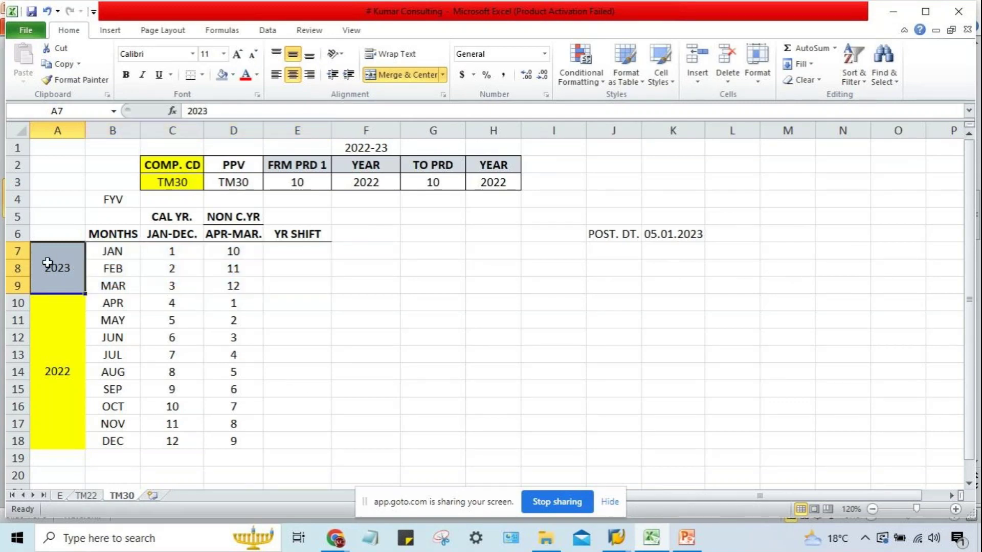
left_click(69, 343)
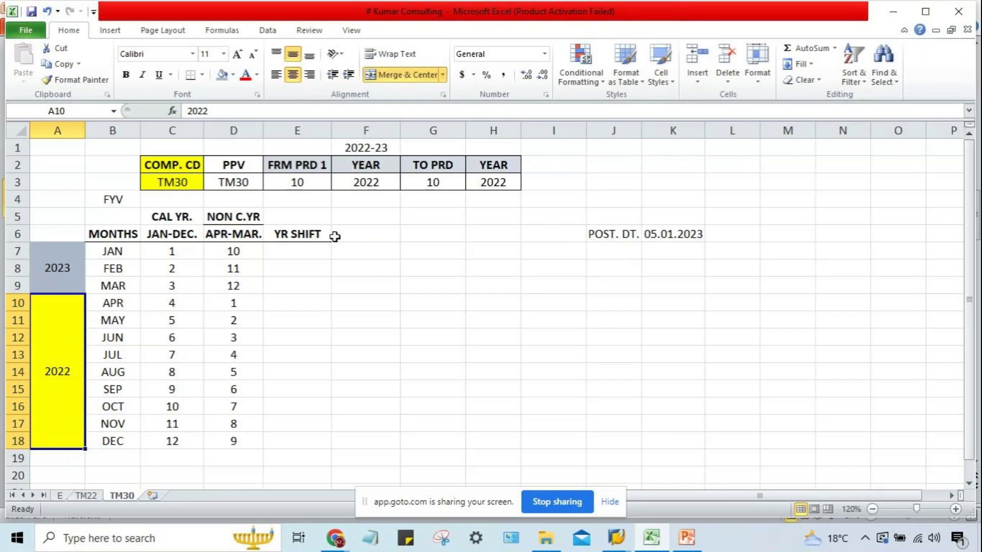
left_click_drag(294, 302, 297, 440)
left_click(50, 322)
left_click_drag(302, 256, 286, 444)
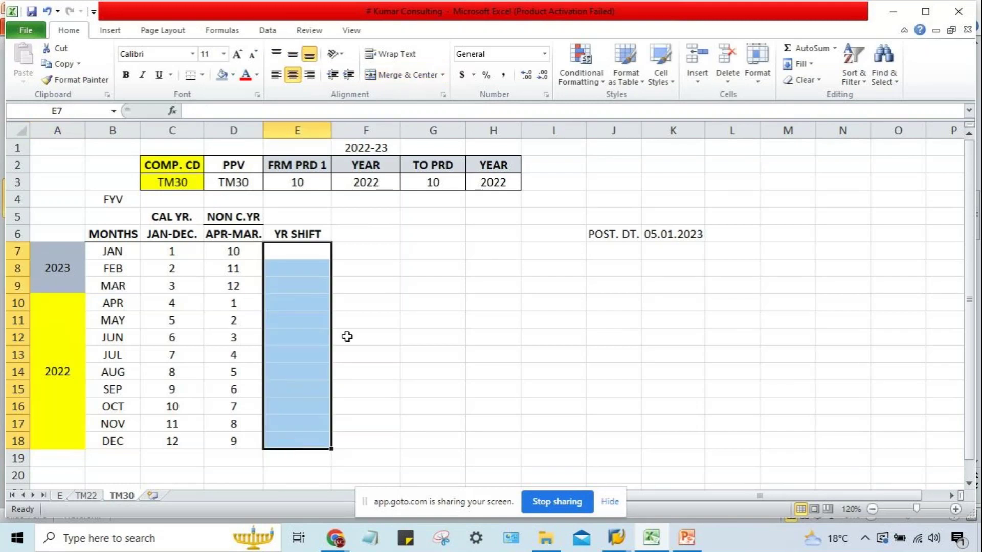
left_click(361, 255)
left_click(298, 320)
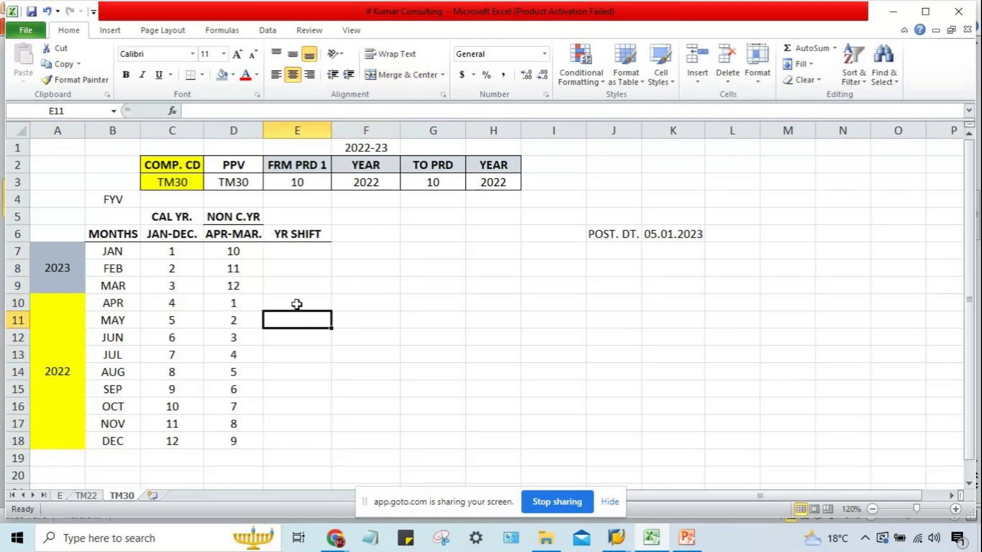
left_click(57, 337)
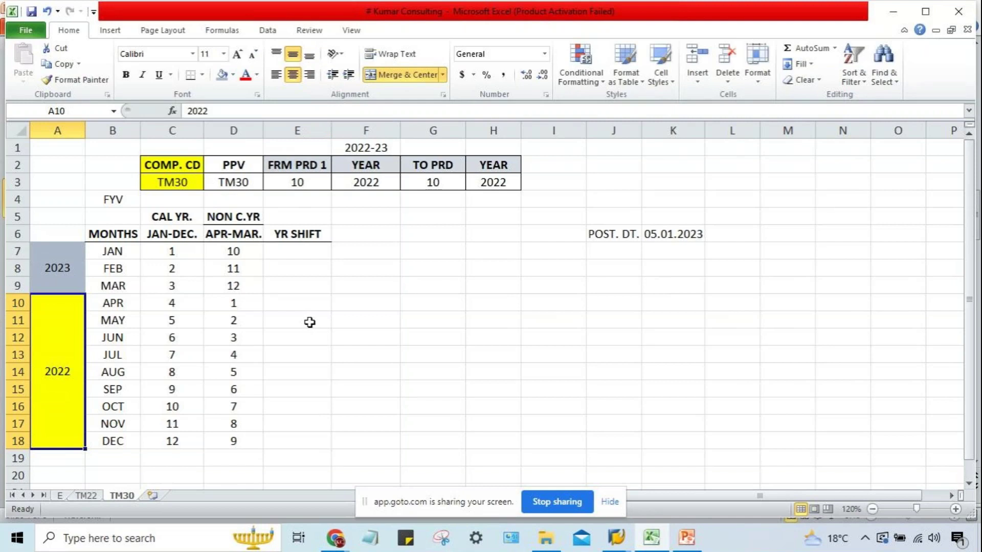
Enter a year shift of 0 in E10 for APR and fill it down to DEC in E18
left_click(291, 305)
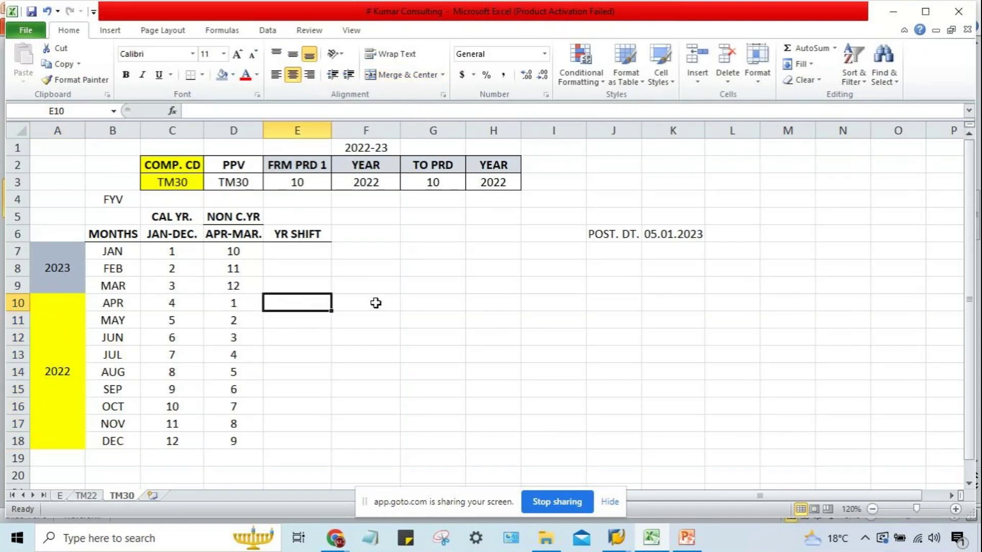
type("0")
left_click_drag(317, 303, 311, 434)
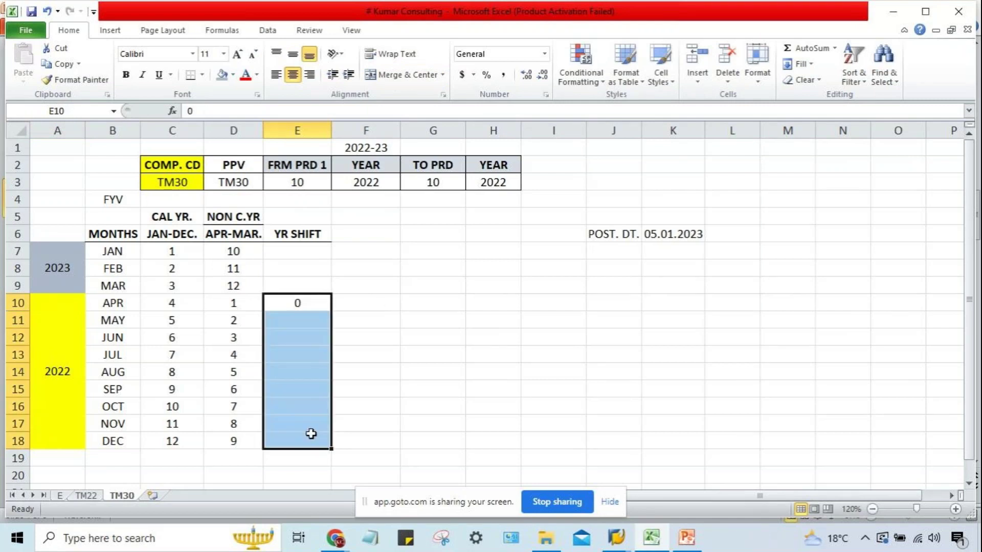
key("ctrl+d")
left_click(462, 403)
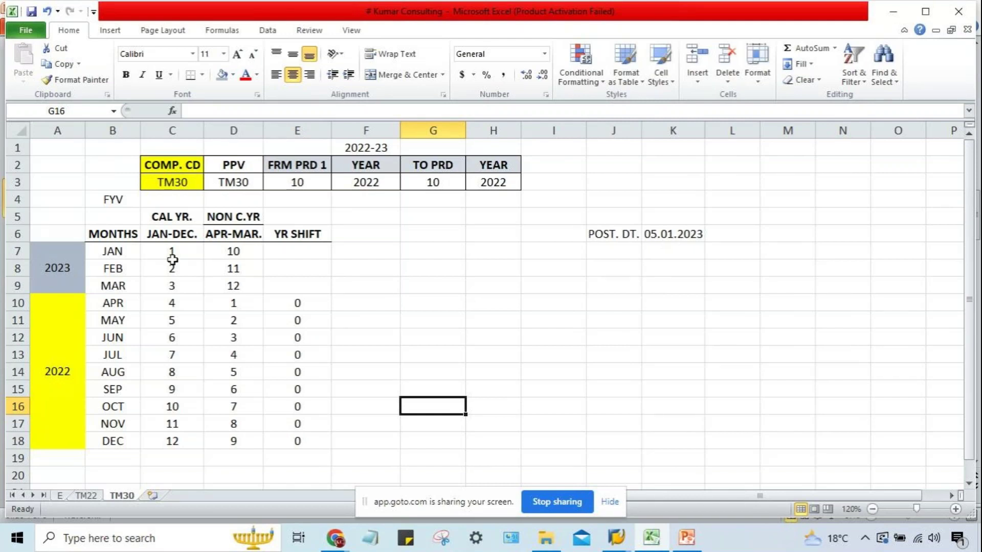
left_click(614, 215)
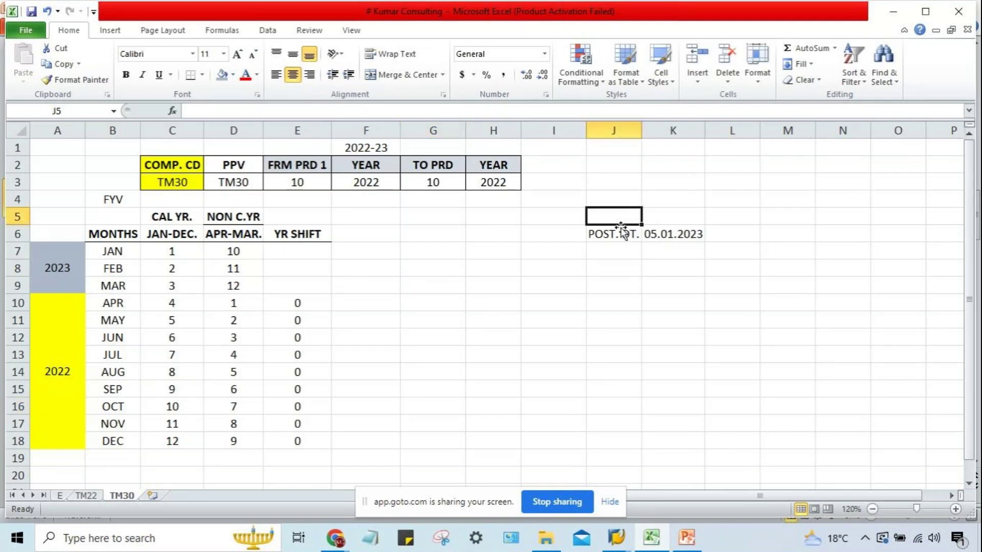
Copy the POST. DT. label from J6 into J5 and enter the posting date 10.12.2022 in K5
left_click(611, 239)
key("ctrl+c")
left_click(597, 211)
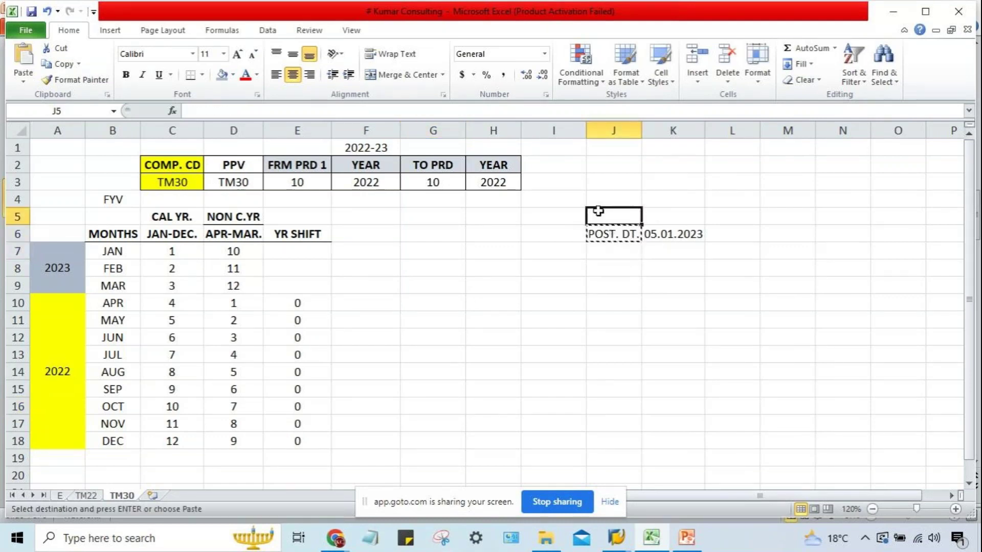
key("ctrl+v")
left_click(688, 215)
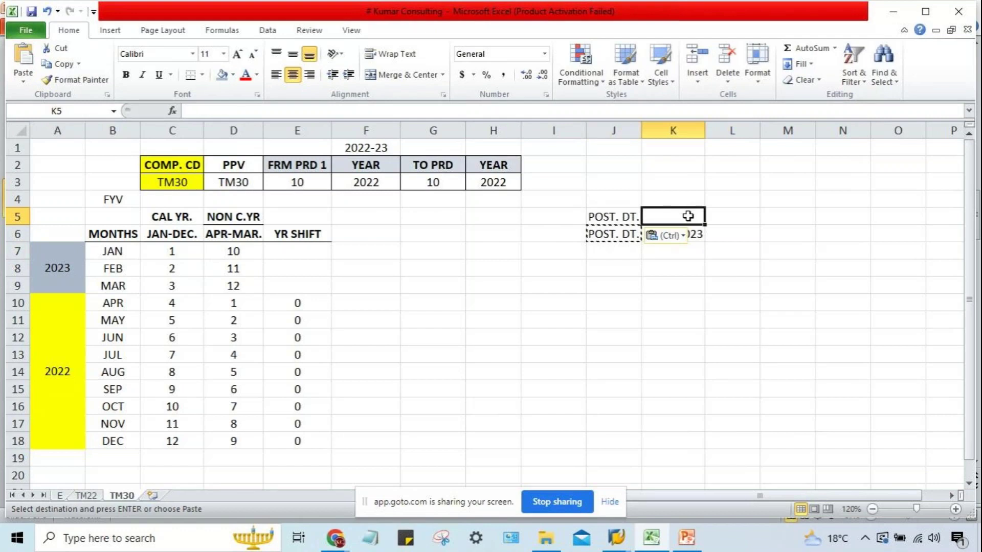
type("10.")
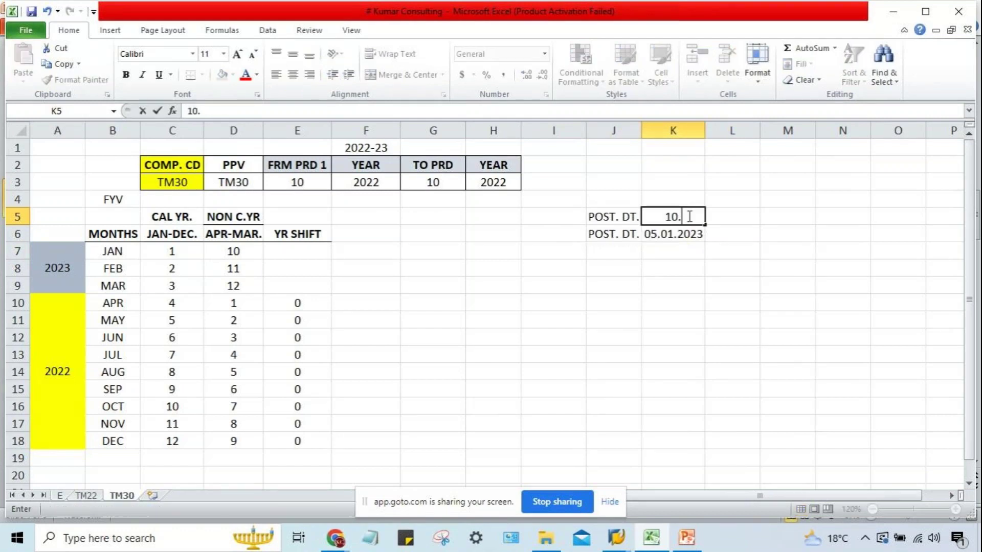
type("12.2022")
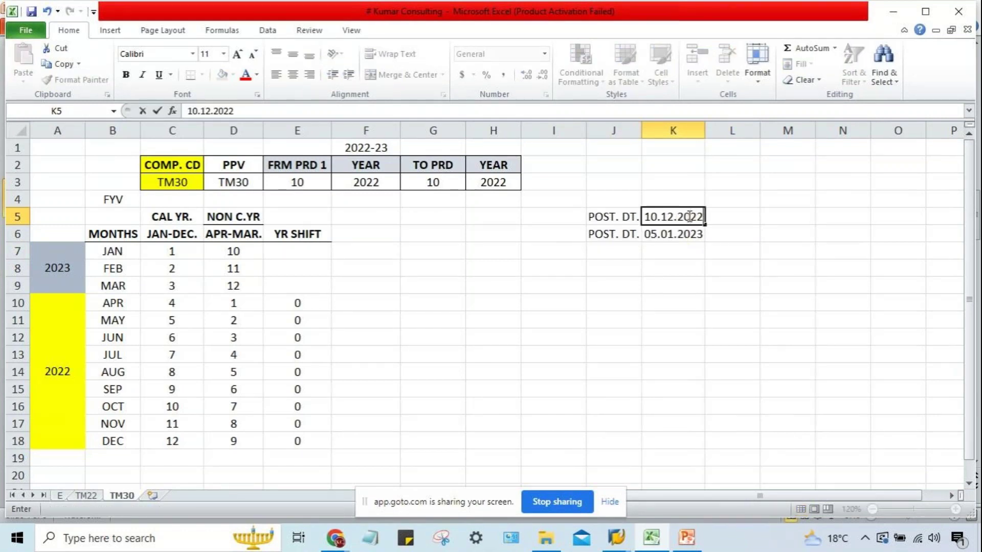
key("Return")
Compare the posting date in K5 with DEC's non-calendar period, its year shift and the years in F3 and H3
left_click(688, 216)
left_click(608, 216)
left_click(685, 216)
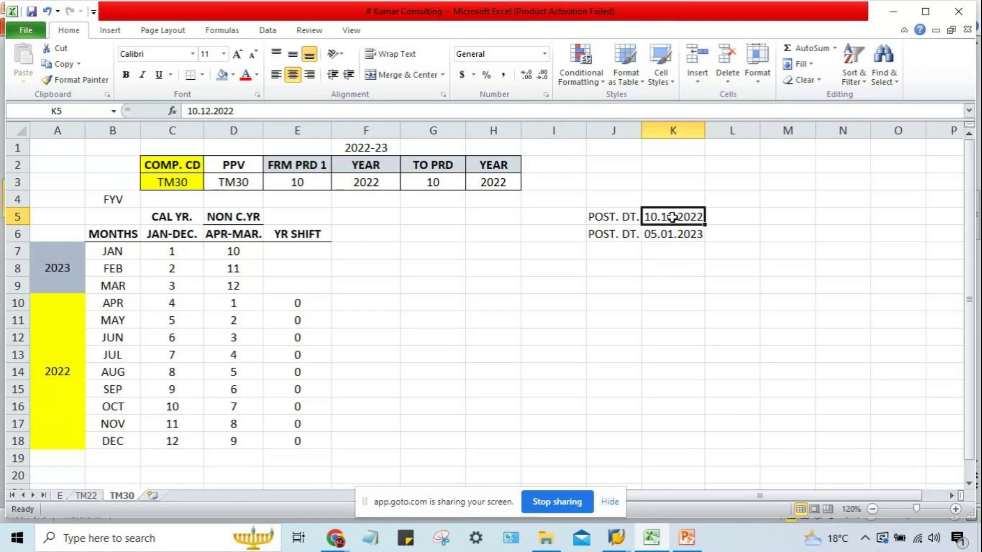
left_click(246, 441)
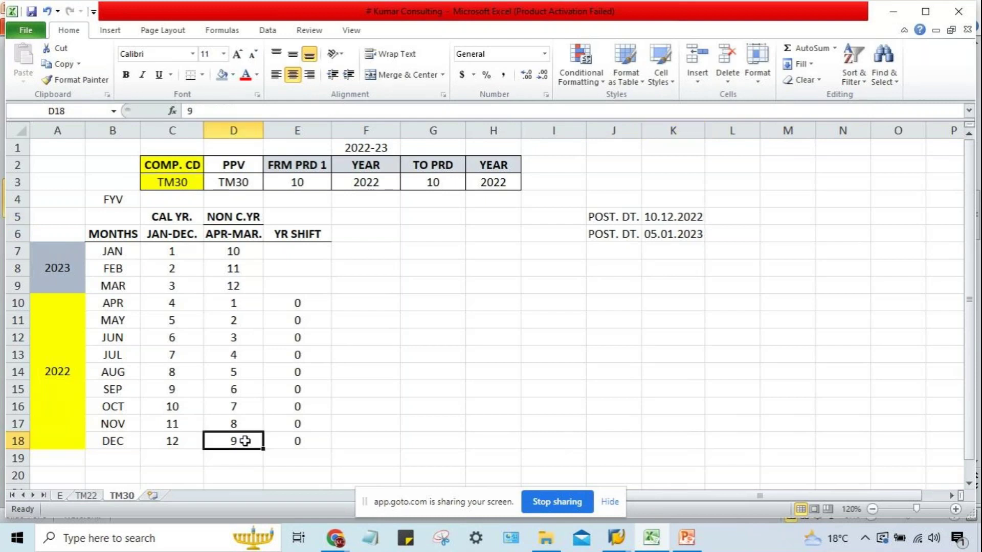
left_click(685, 216)
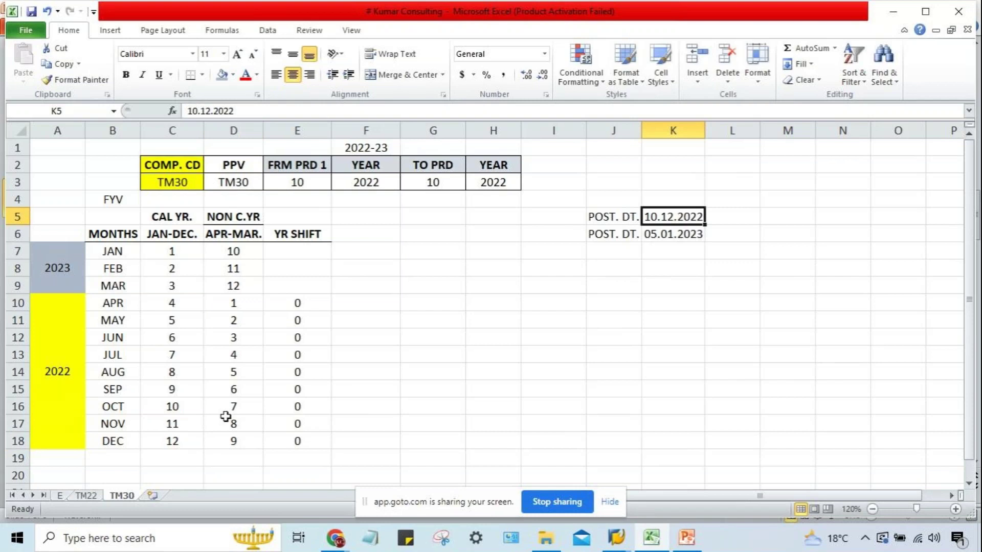
left_click(292, 444)
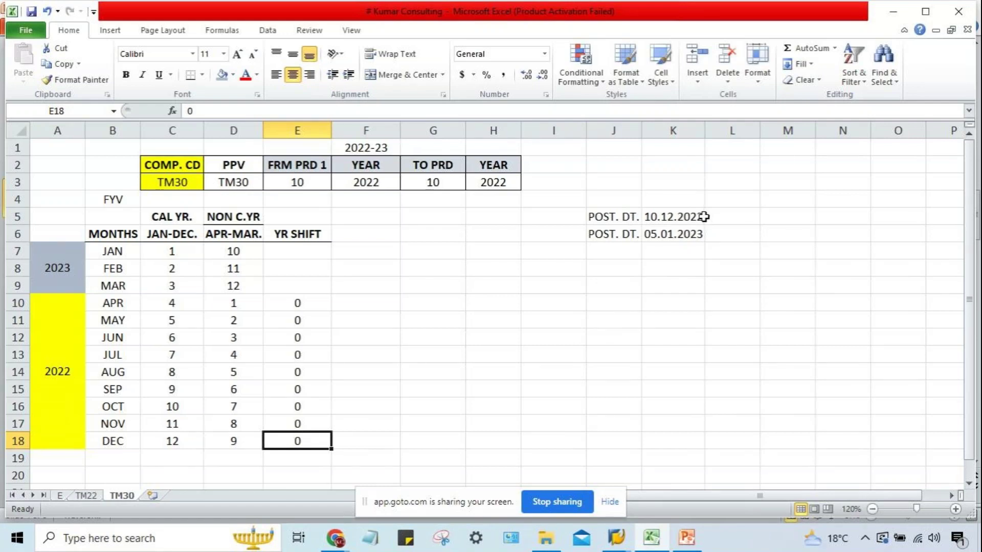
left_click(365, 184)
left_click(499, 182)
left_click(368, 185)
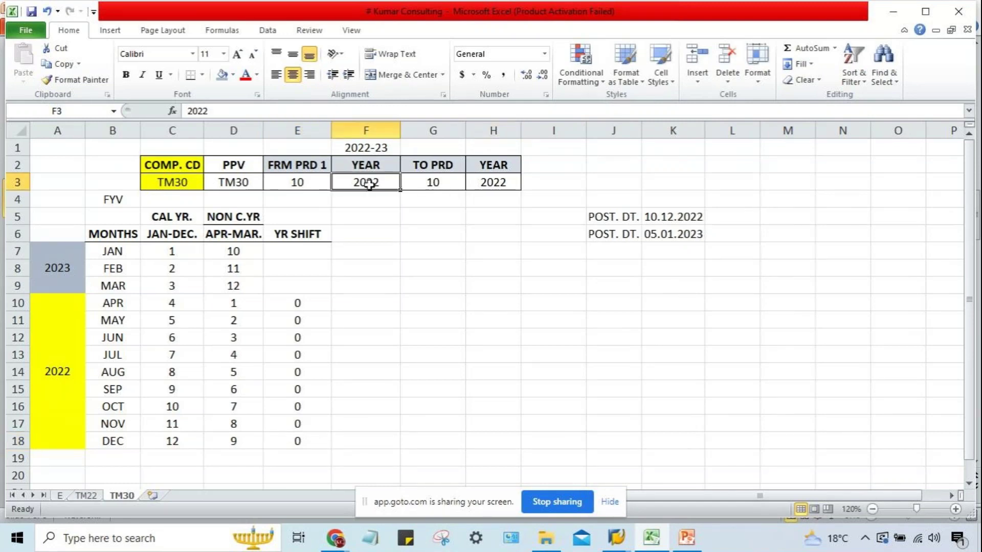
left_click(640, 234)
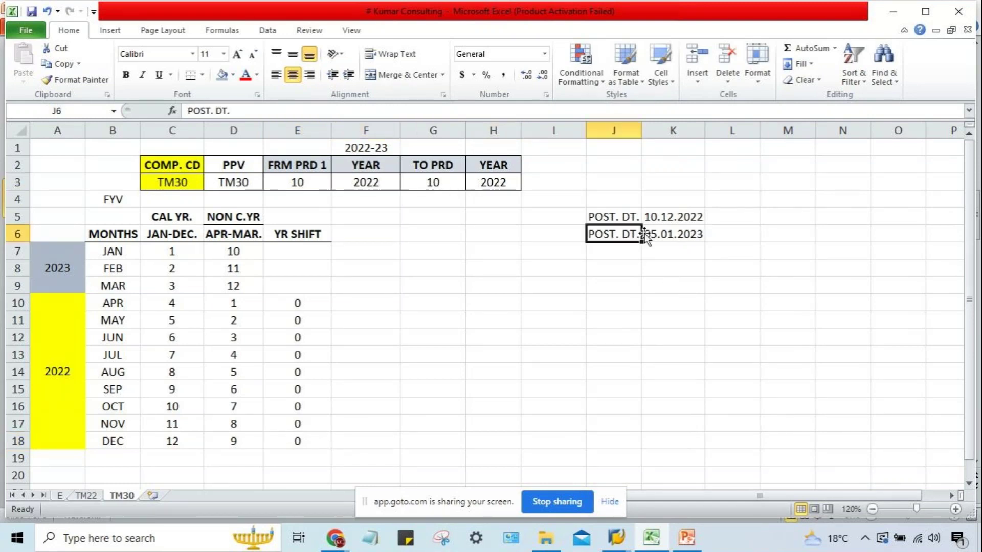
left_click(674, 236)
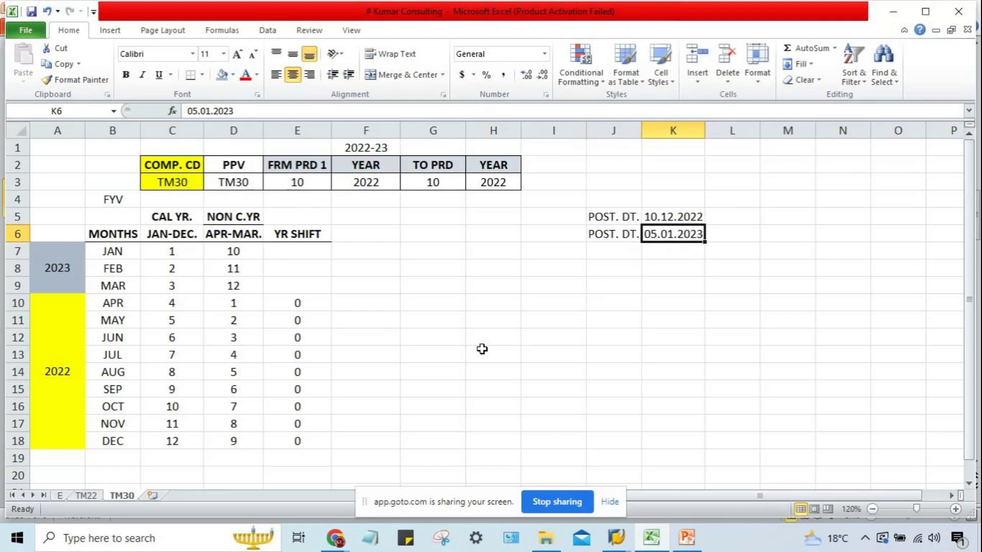
Enter a year shift of -1 in E7 for JAN and fill it down to MAR in E9
left_click(295, 253)
type("-1")
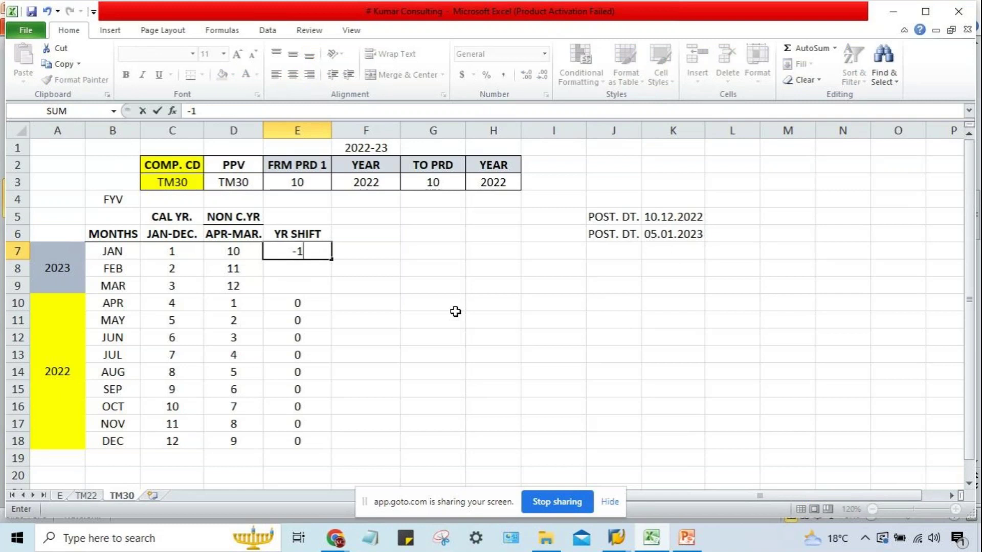
key("Return")
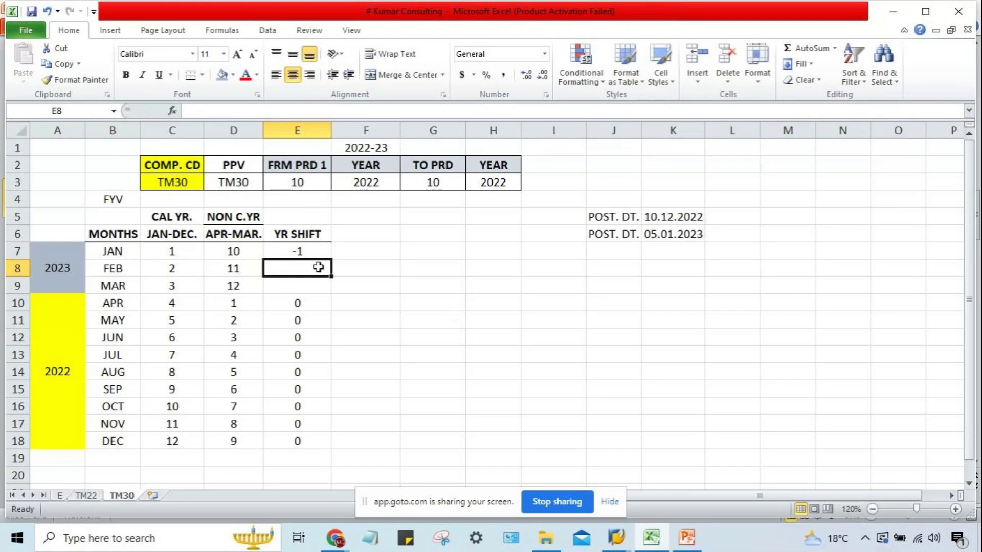
left_click_drag(299, 252, 302, 285)
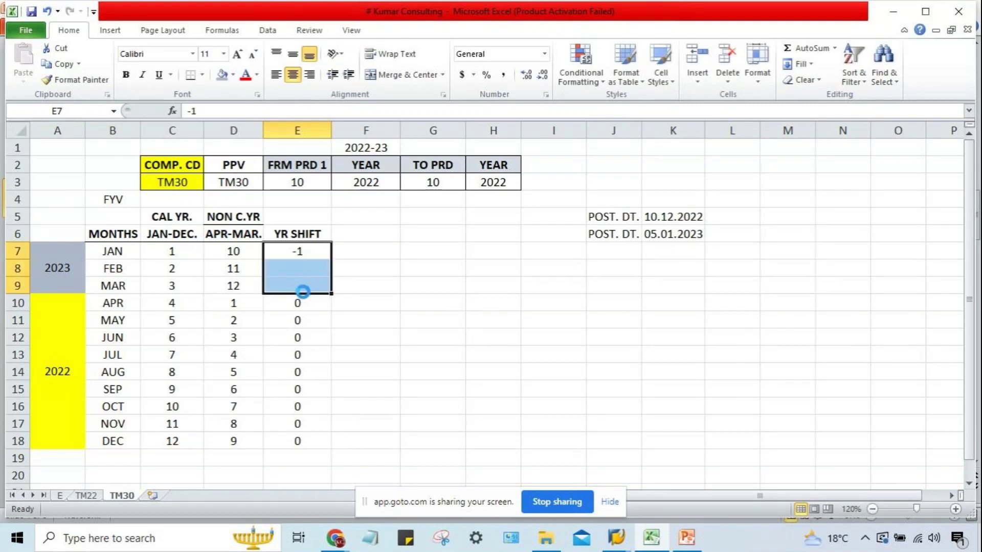
key("ctrl+d")
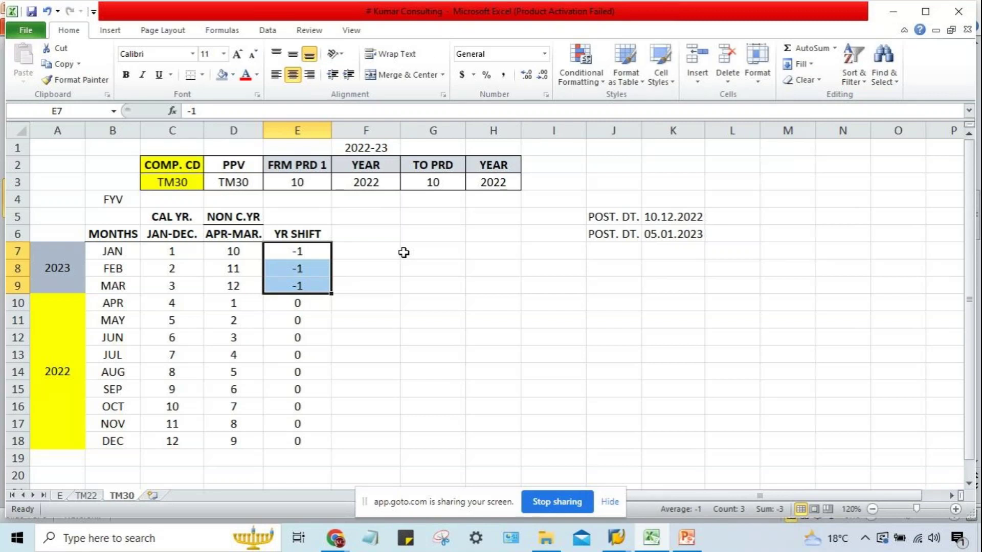
Trace the posting date in K6 through JAN's non-calendar period and year shift to the from and to periods in row 3
left_click(417, 336)
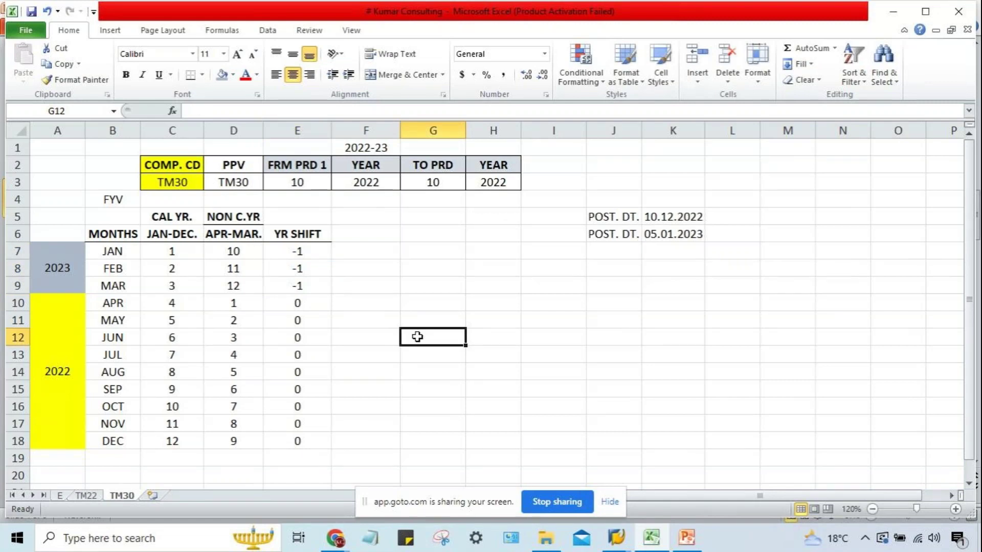
left_click_drag(294, 251, 294, 286)
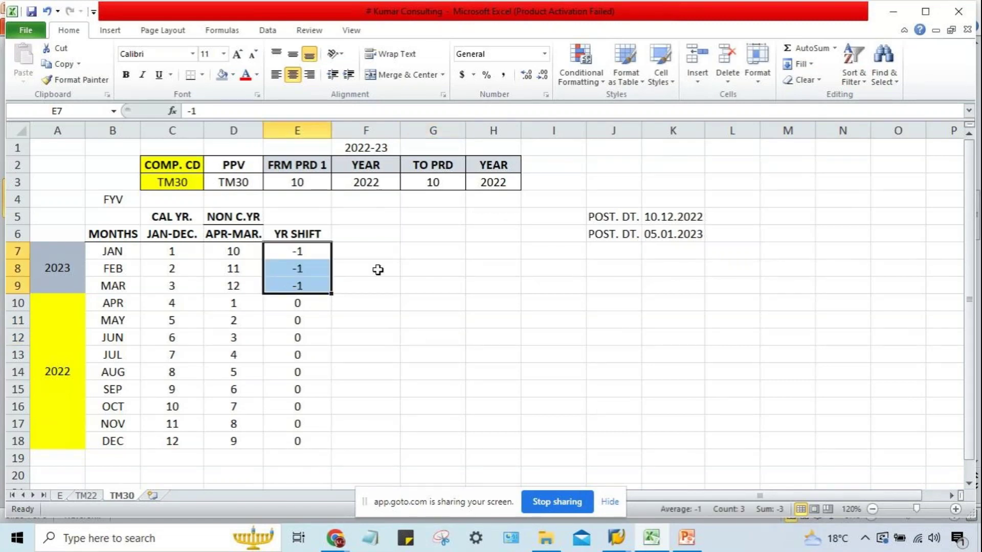
left_click(439, 267)
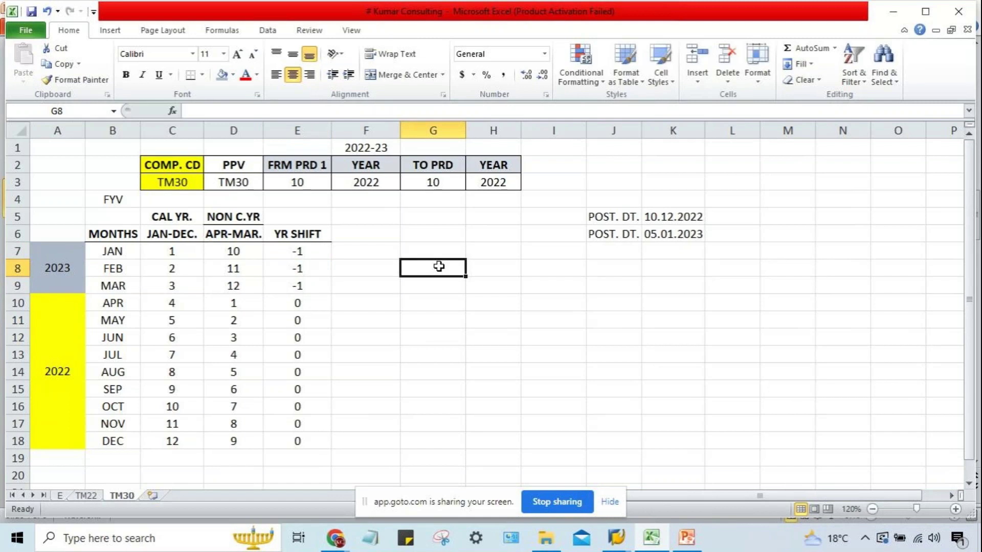
left_click(684, 234)
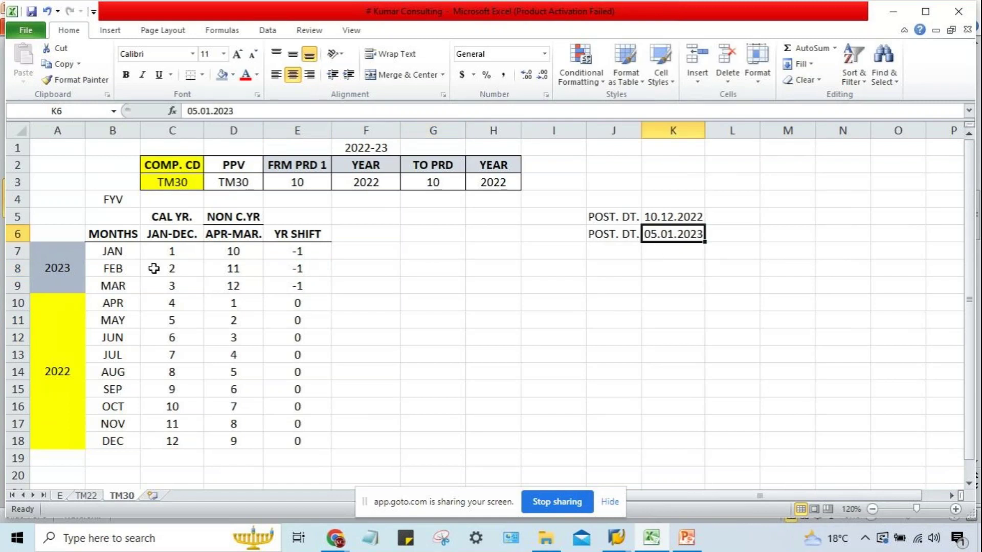
left_click(106, 250)
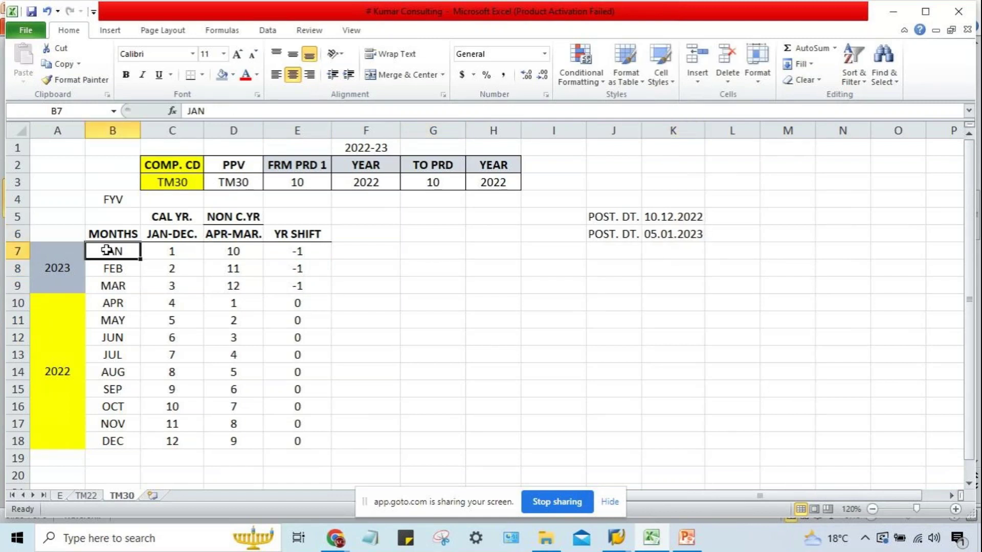
left_click(254, 247)
left_click(296, 182)
left_click(440, 183)
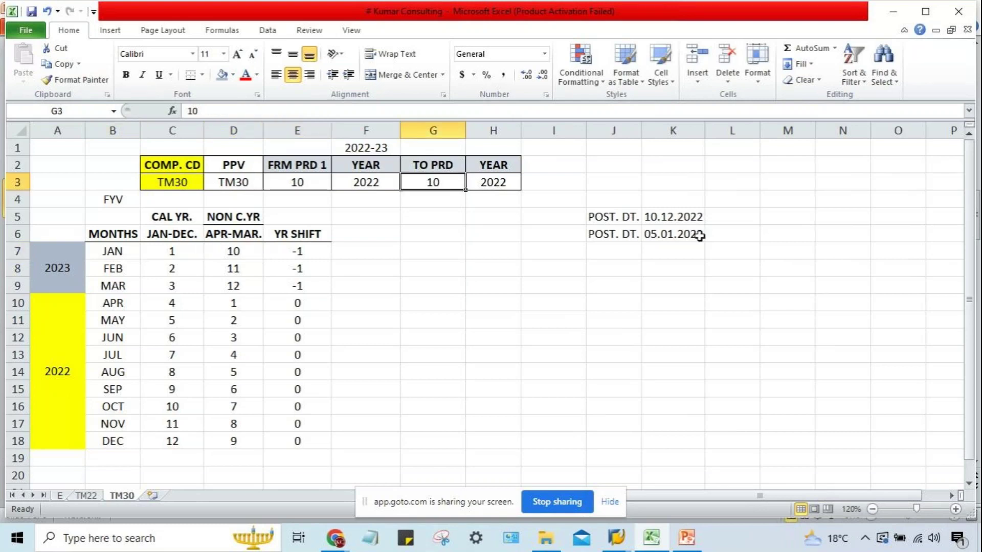
left_click(699, 236)
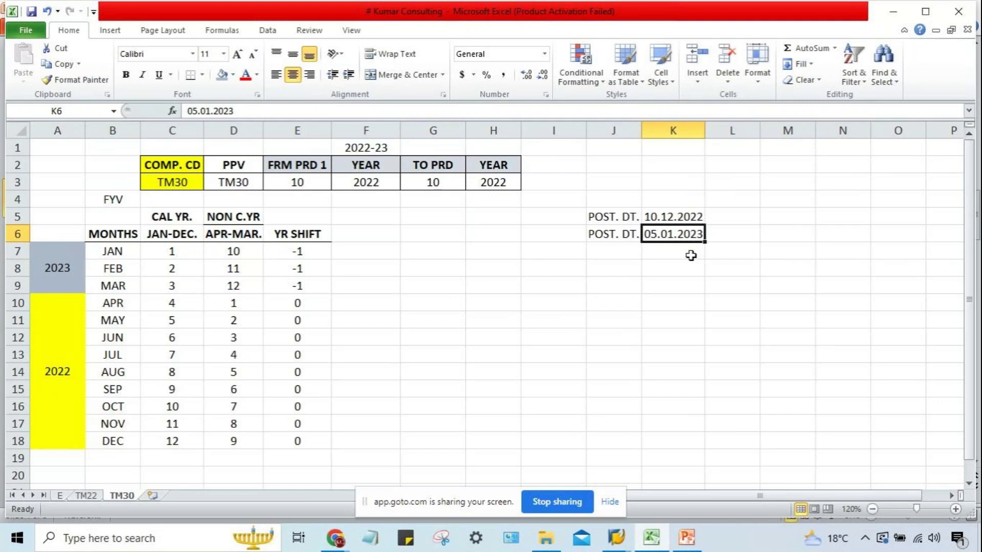
left_click(275, 254)
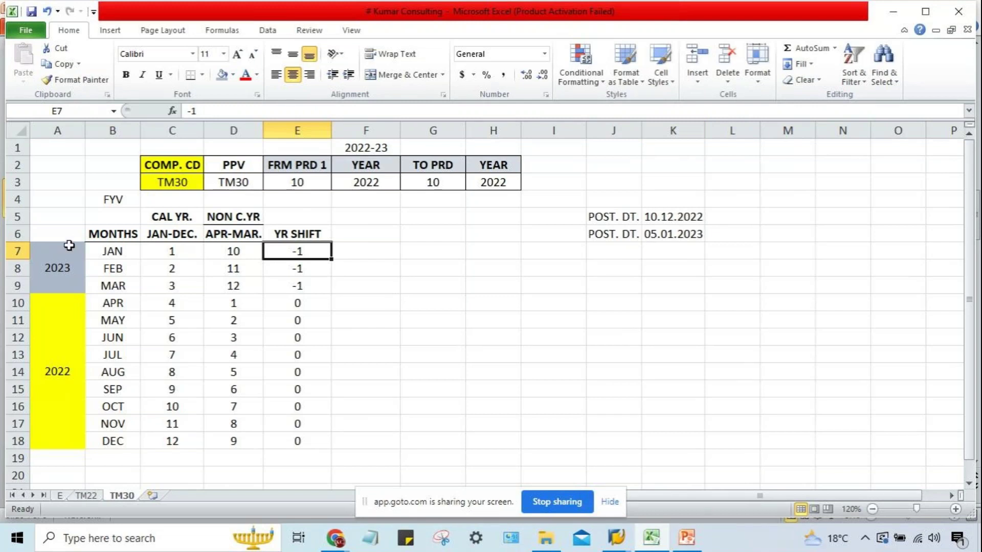
left_click(511, 304)
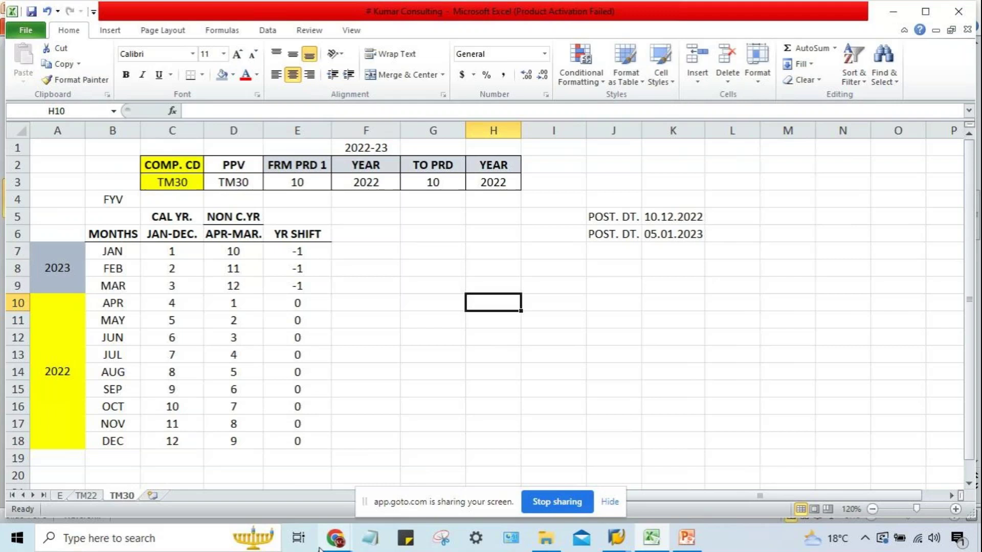
left_click(409, 315)
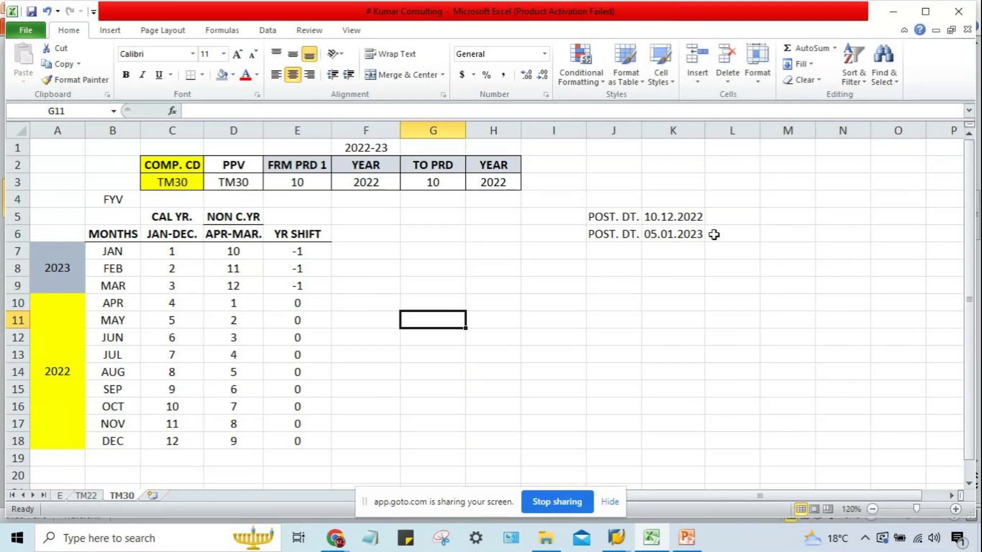
Check how JAN's year shift in E7 relates the posting date in K6 to the posting years in F3 and H3
left_click(696, 236)
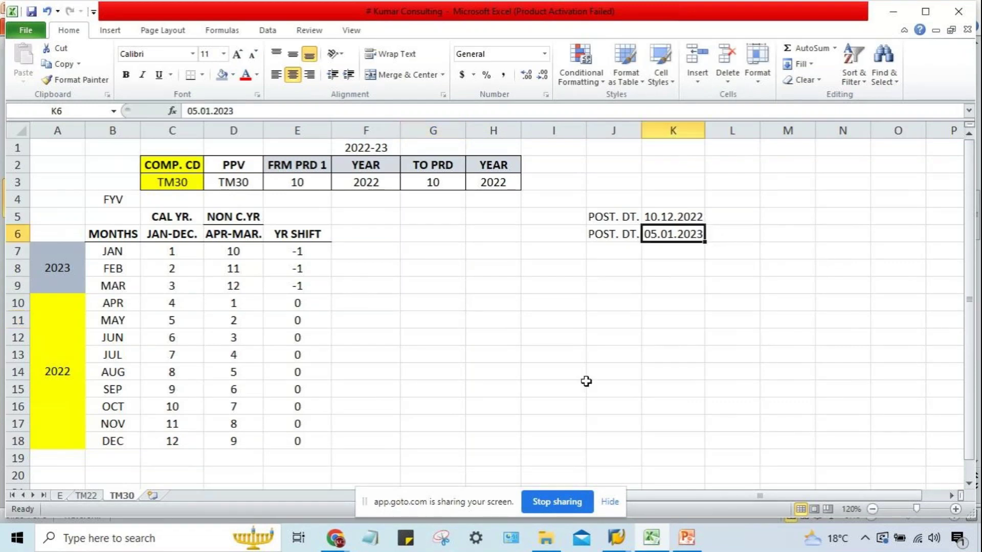
left_click(291, 256)
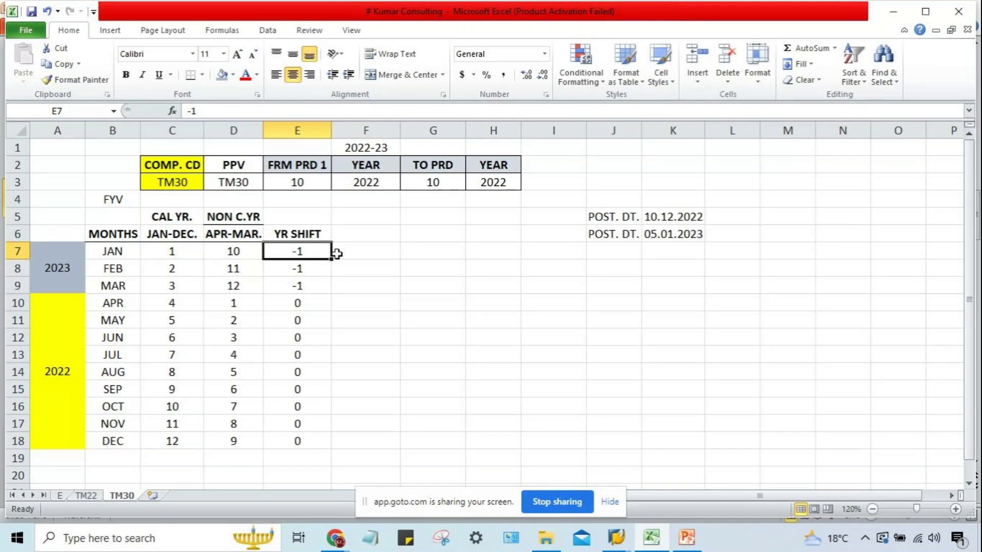
left_click(681, 236)
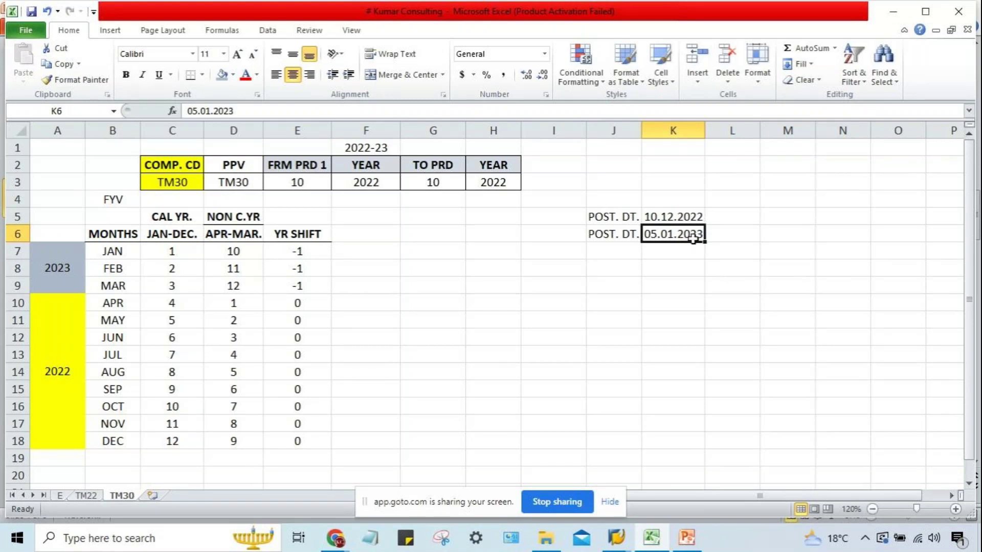
left_click(276, 254)
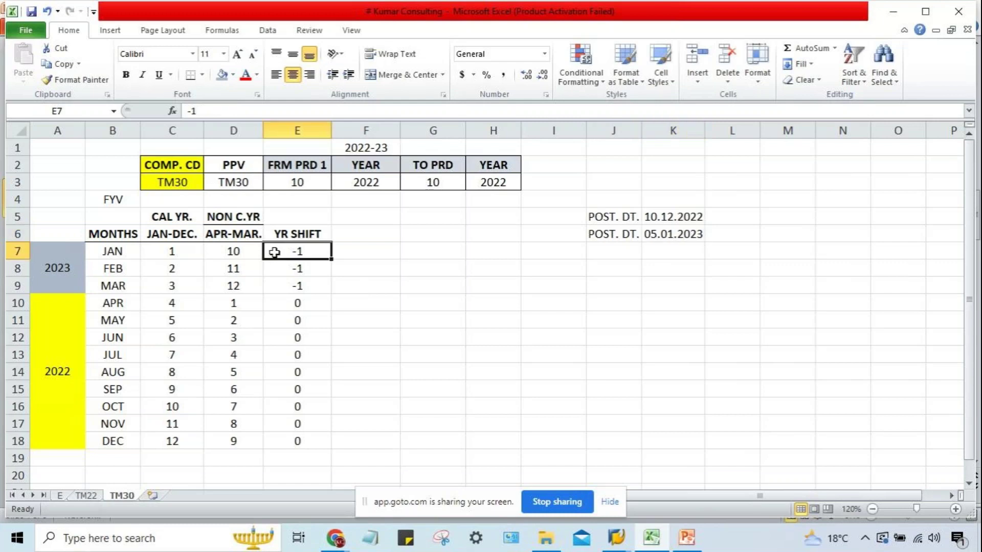
left_click(696, 235)
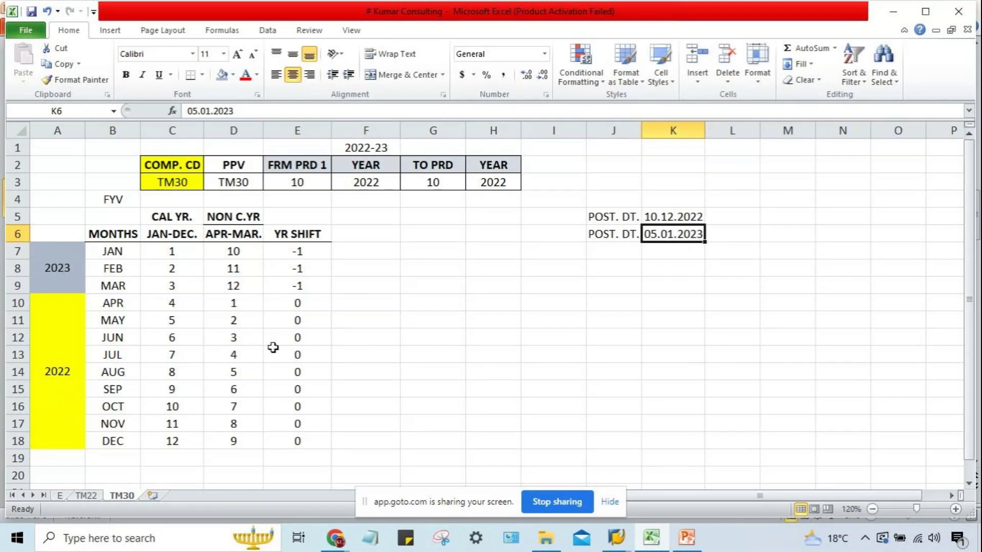
left_click(233, 252)
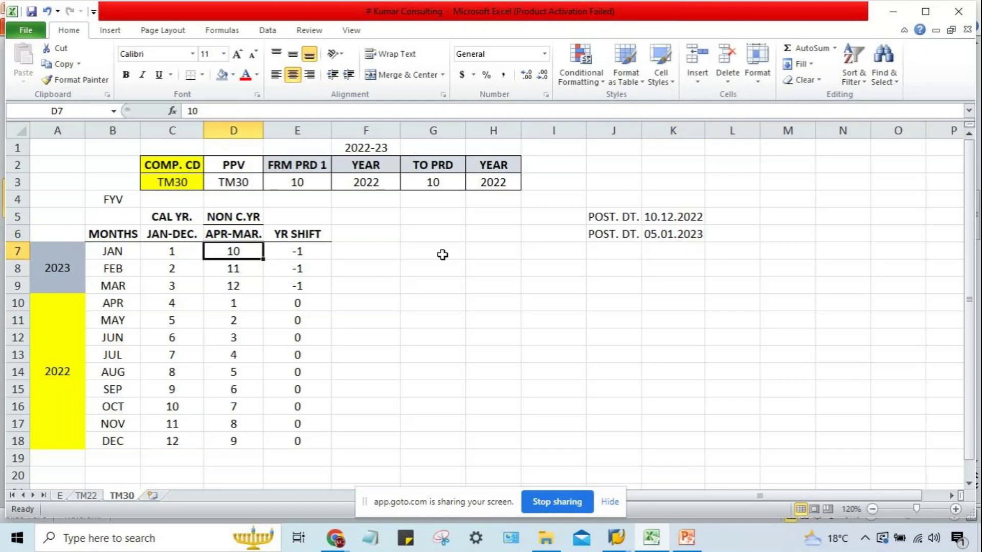
left_click(691, 233)
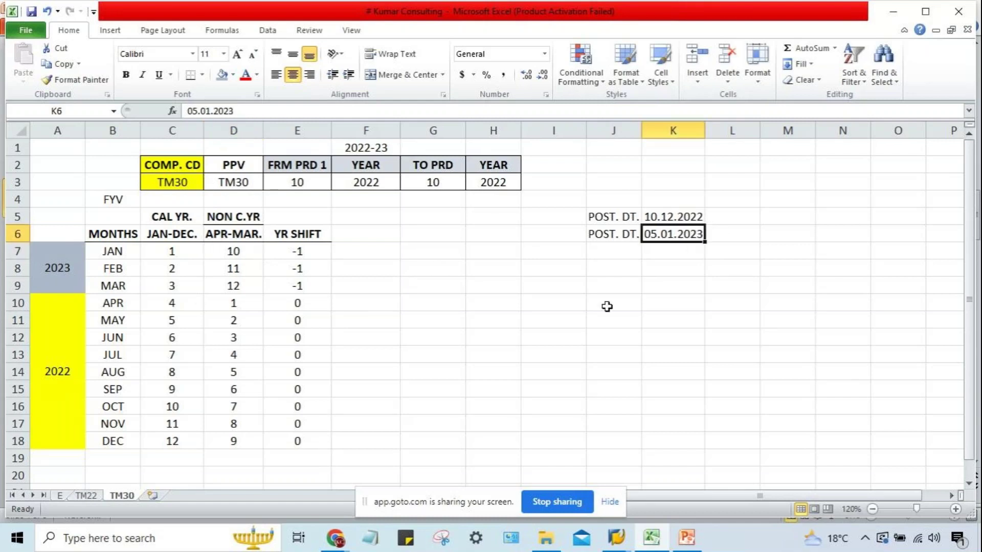
left_click(283, 253)
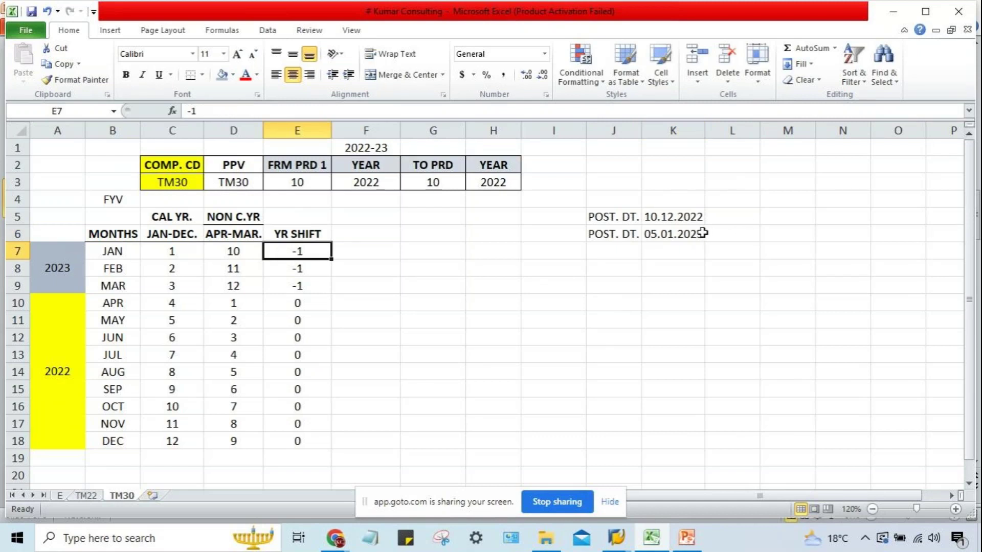
left_click(372, 182)
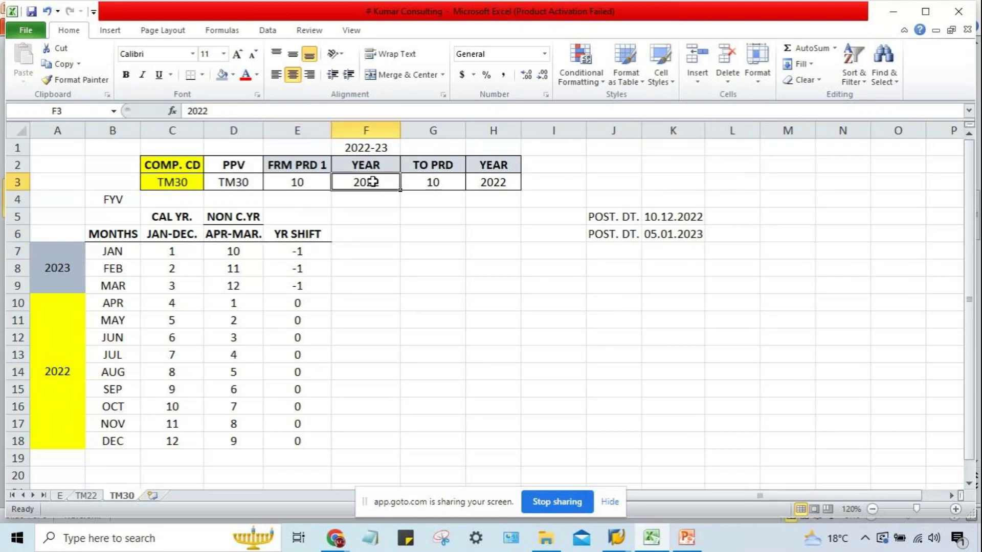
left_click(513, 182)
left_click(358, 182)
left_click(215, 283)
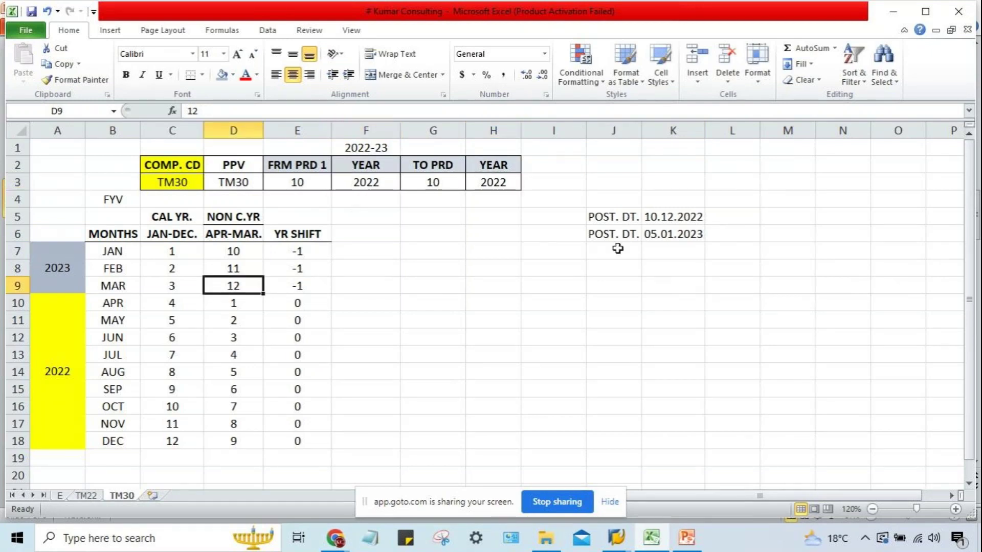
Enter the posting date 10.03.2023 in K7
left_click(655, 249)
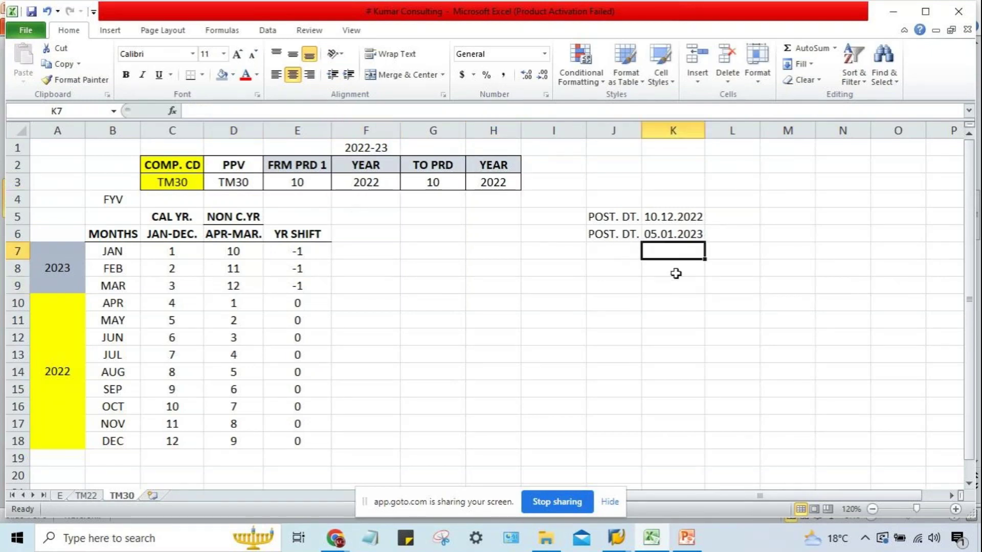
type("10.03")
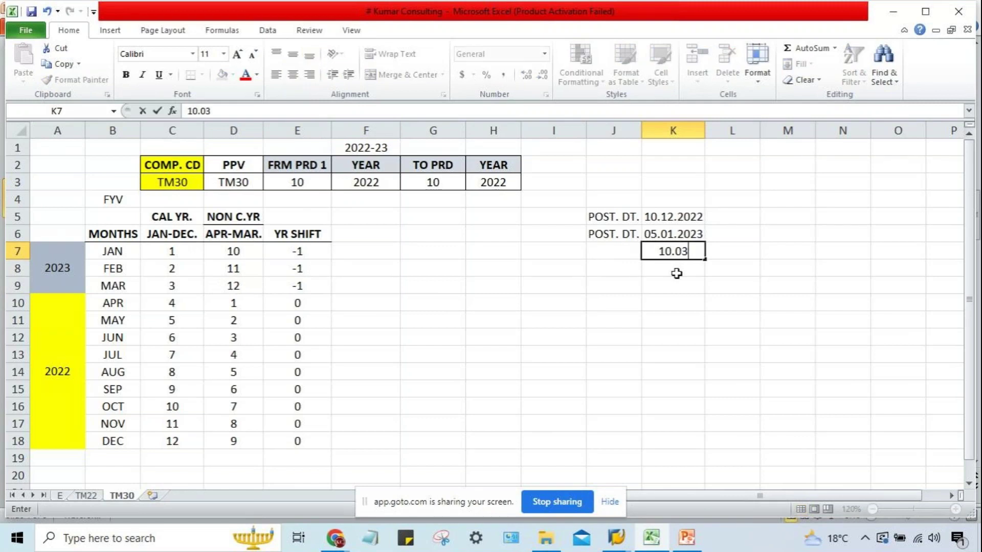
type(".2023")
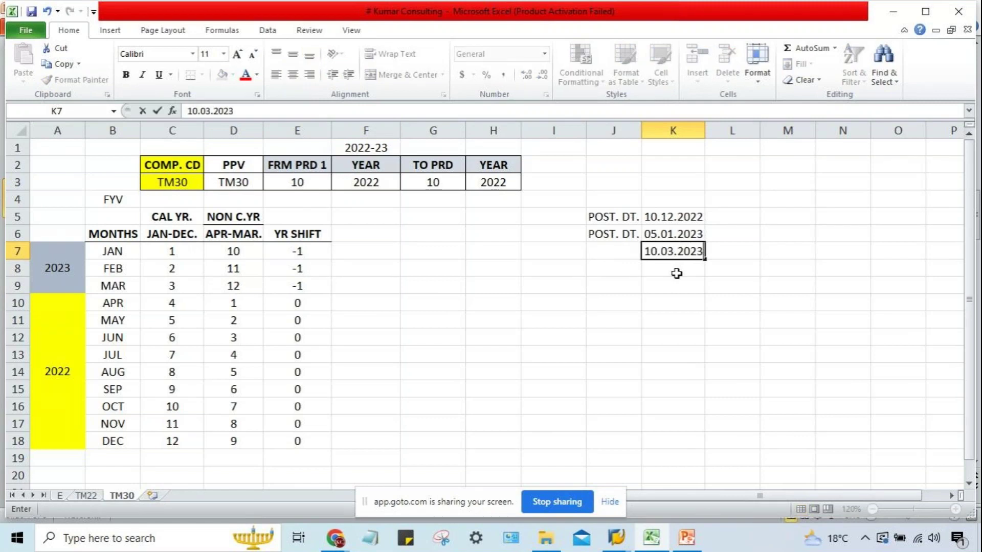
key("Return")
Set the from period in E3 and the to period in G3 to 12, matching MAR's non-calendar period for the posting date in K7
left_click(658, 252)
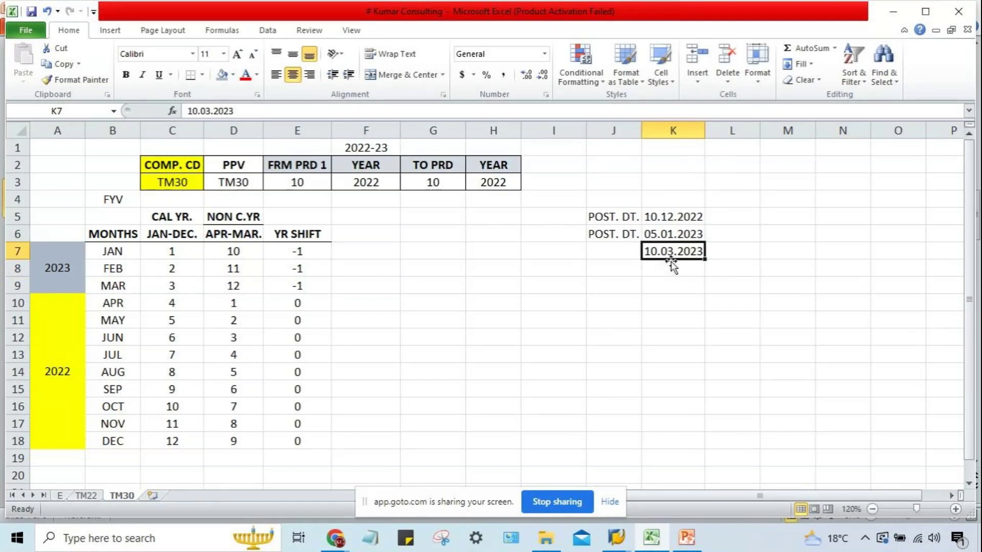
left_click(128, 288)
left_click(232, 288)
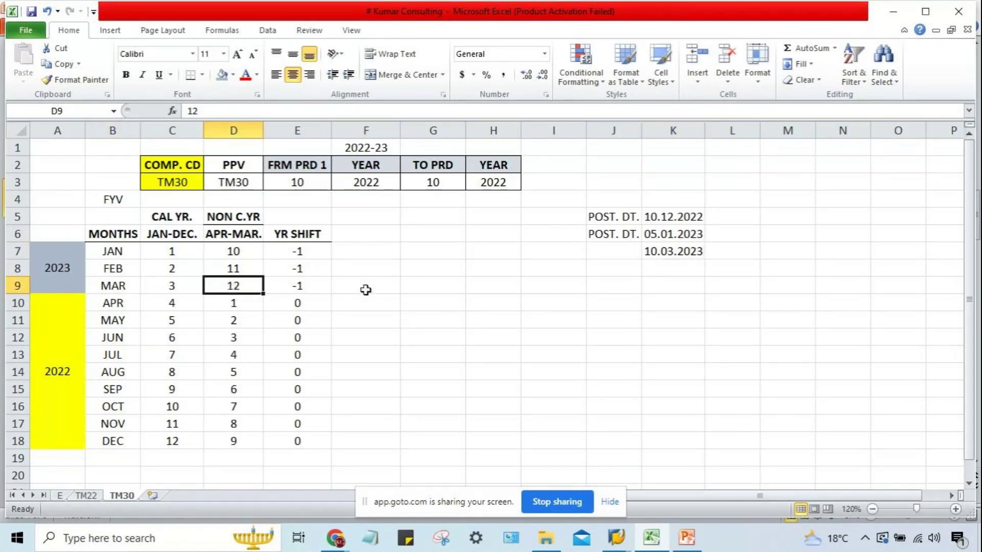
left_click(275, 184)
type("12")
key("Tab")
key("Tab")
type("12")
key("Return")
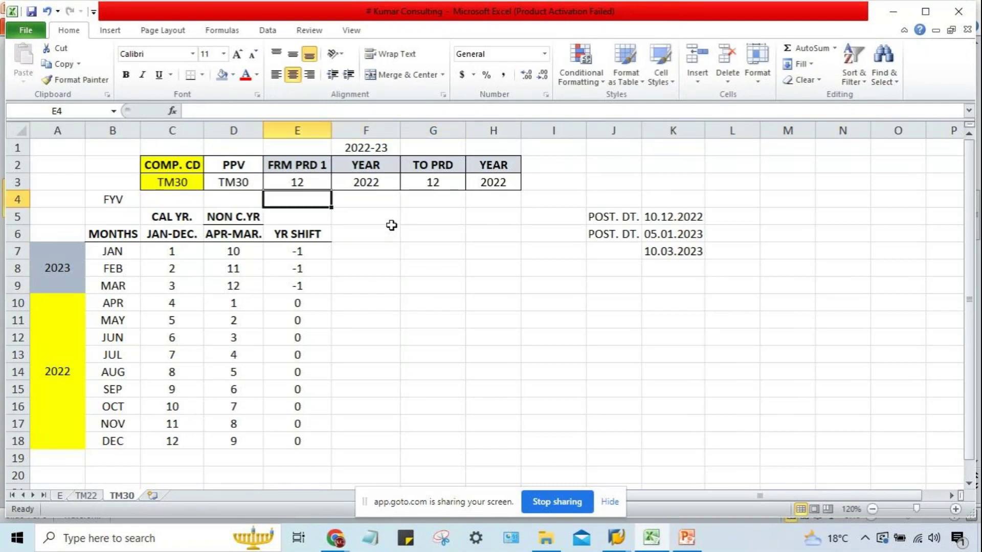
Compare the posting date in K7 with MAR's year shift in E9 and the year in H3
left_click(690, 248)
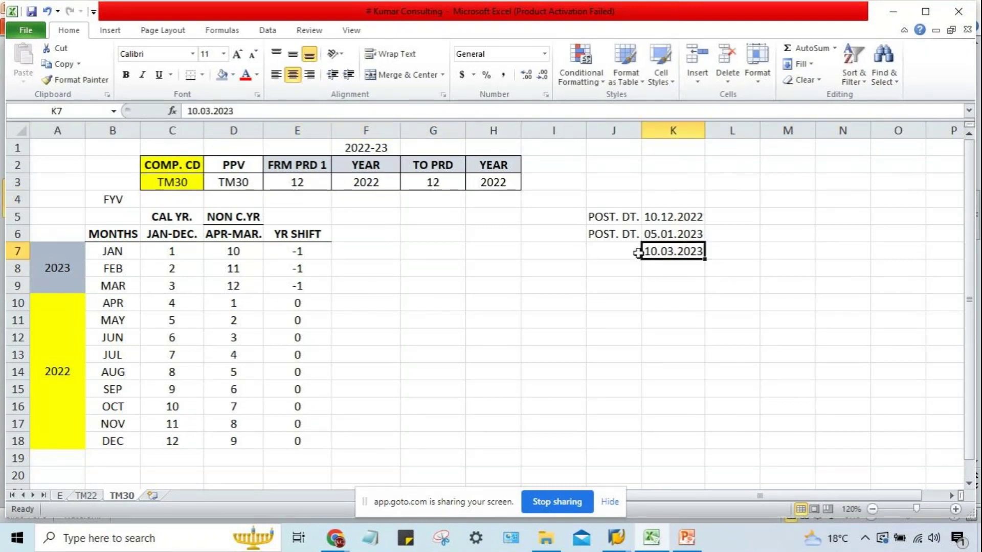
left_click(307, 286)
left_click(487, 185)
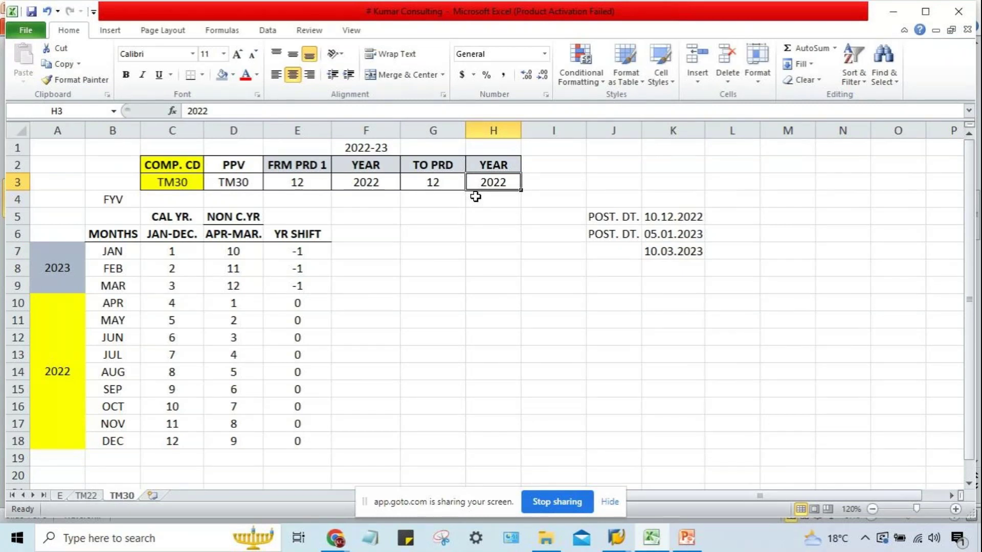
Set both the from and to periods in row 3 to 1 and both years to 2023
left_click(301, 185)
type("1")
key("Tab")
type("202")
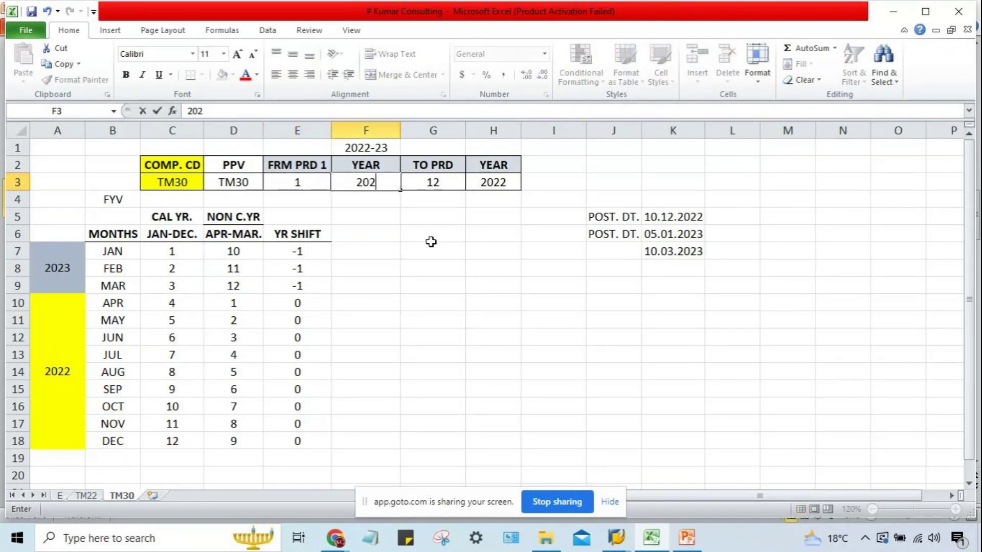
type("3")
key("Tab")
type("1")
key("Tab")
type("2023")
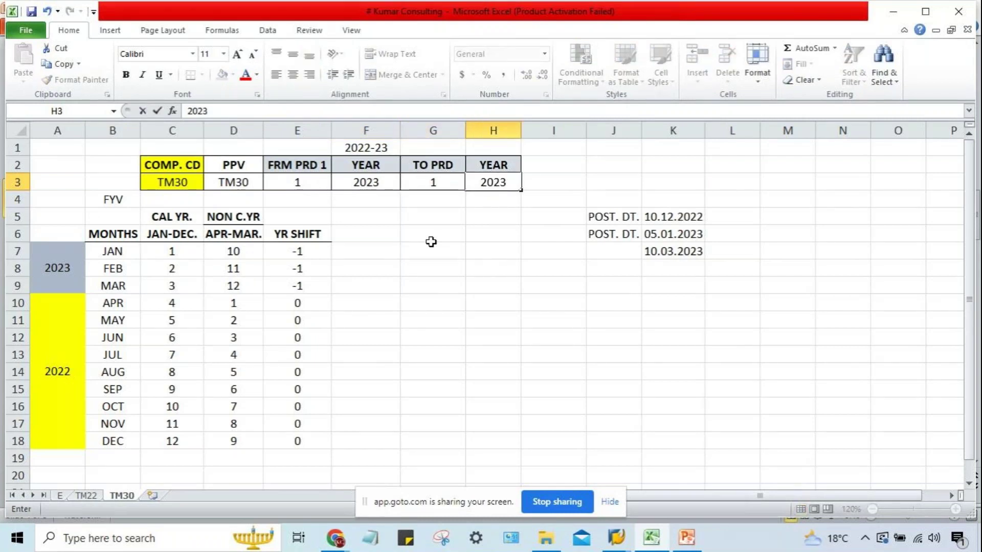
key("Return")
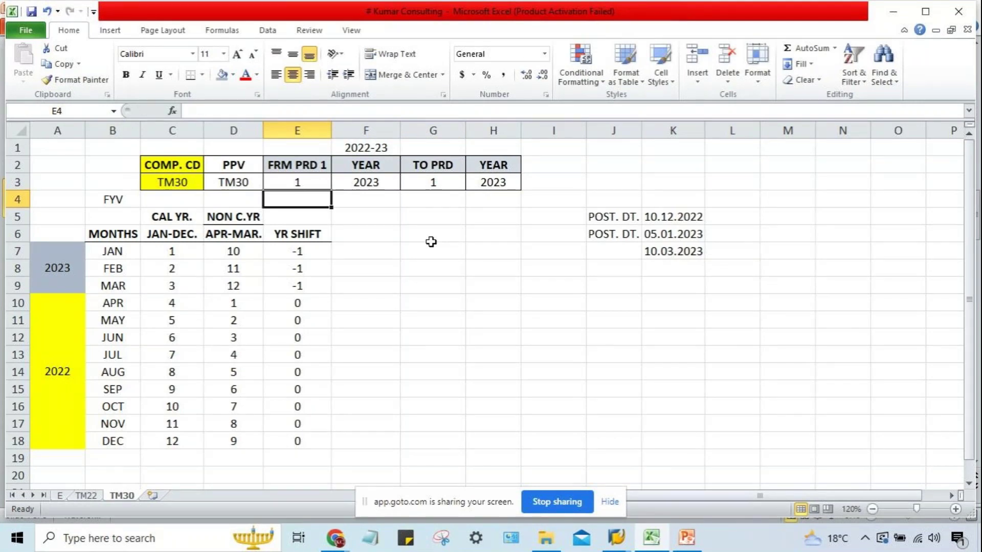
Review the year shifts for APR to DEC against those for JAN to MAR
left_click_drag(322, 304, 328, 451)
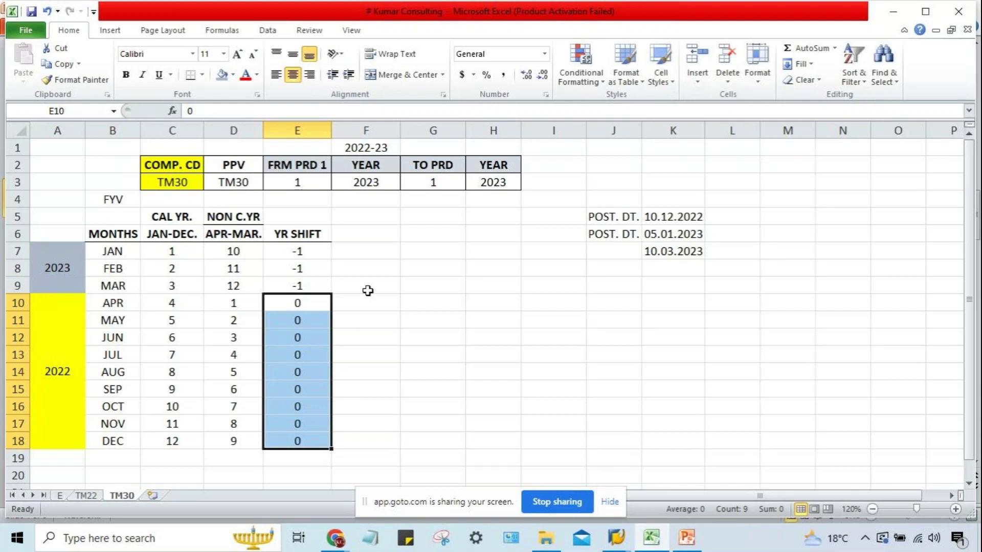
left_click_drag(296, 250, 298, 282)
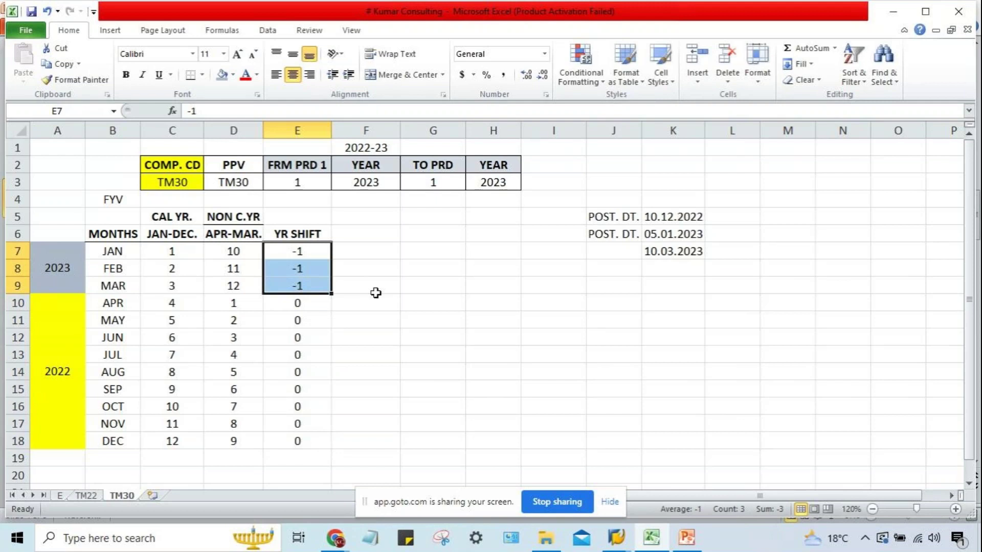
left_click(472, 307)
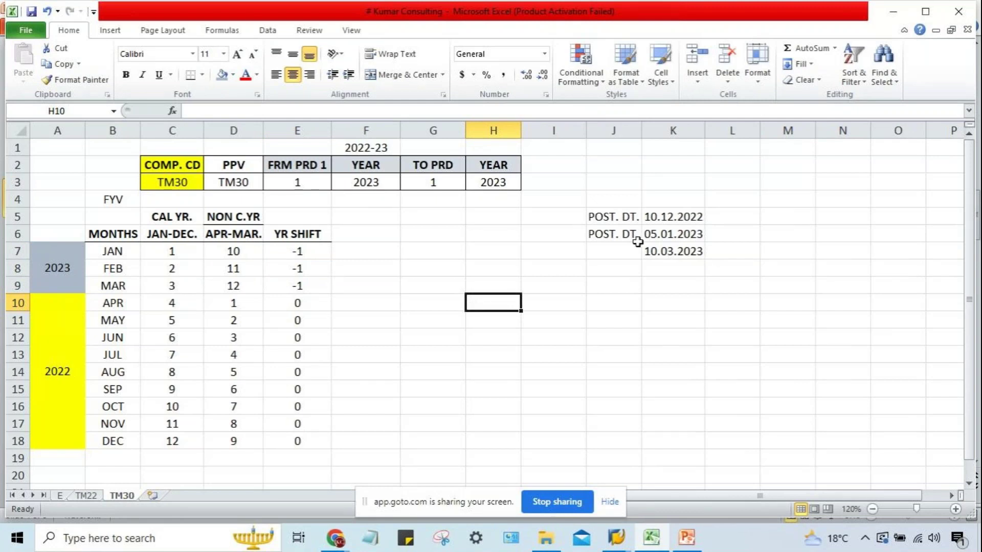
left_click(598, 286)
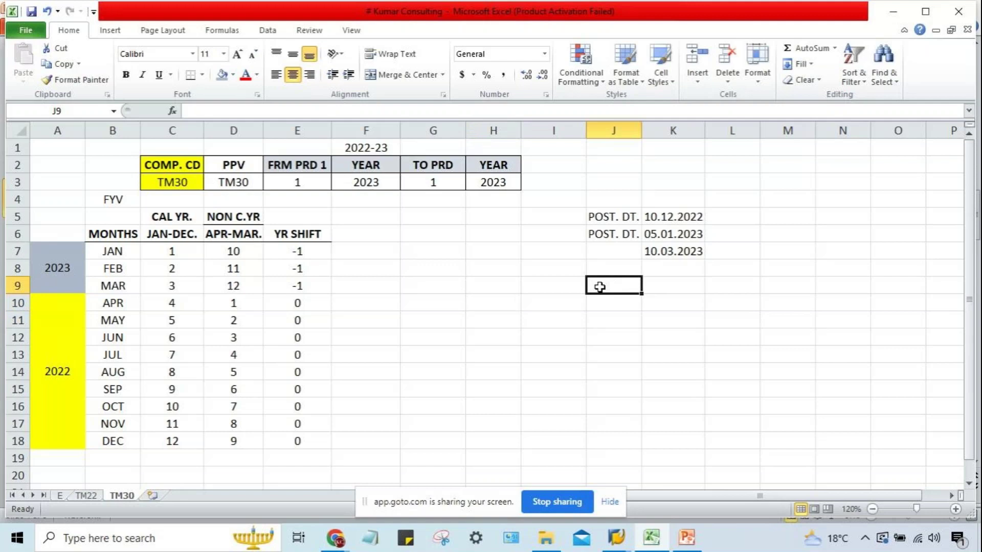
Move the YR SHIFT column from E6:E18 to F6:F18 and clear the shift values below its heading
left_click(298, 235)
left_click_drag(299, 235, 299, 447)
key("ctrl+c")
left_click(394, 232)
key("ctrl+v")
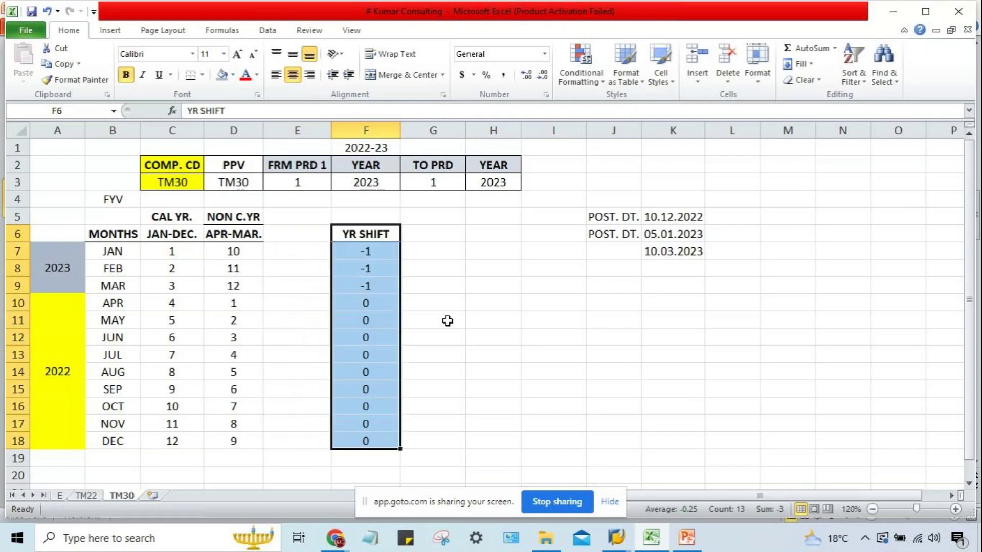
left_click_drag(388, 251, 374, 440)
key("Delete")
left_click(481, 351)
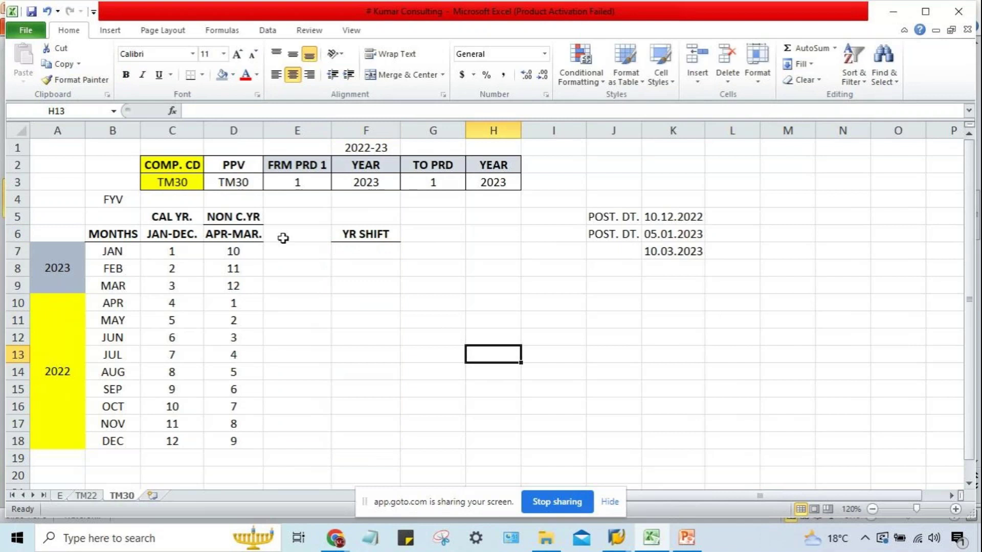
Enter the heading OCT-SEP. in E6 and make it bold
left_click(283, 238)
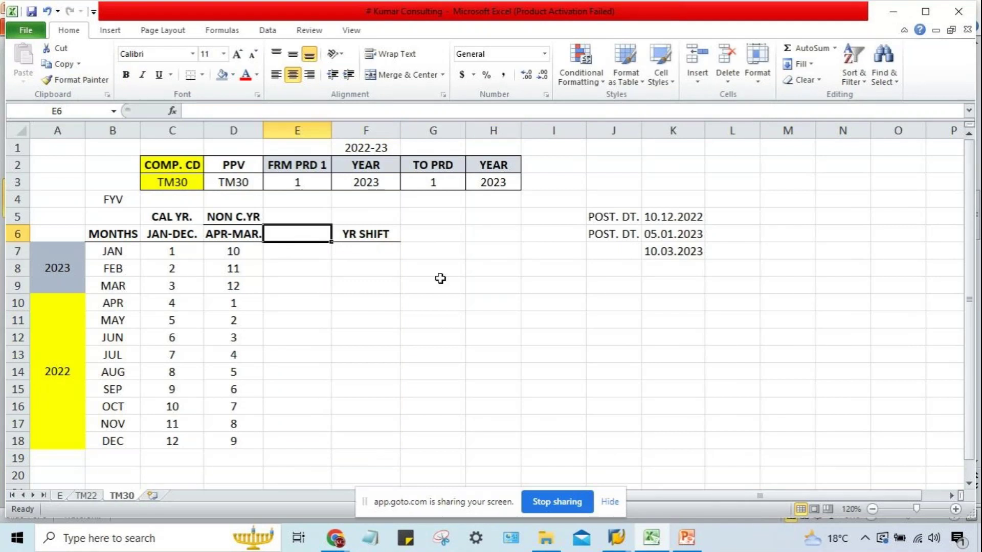
type("OCT.")
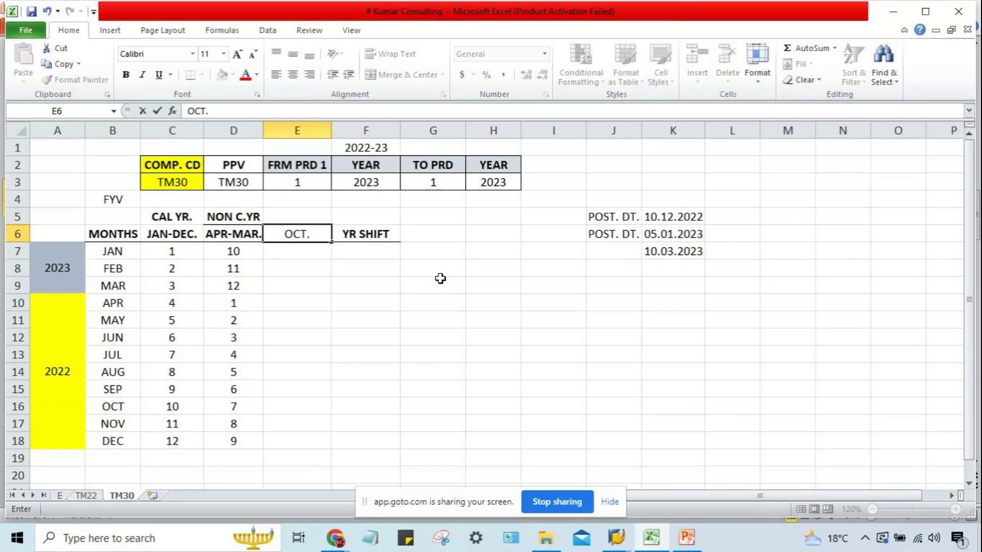
key("BackSpace")
type("-SEP.")
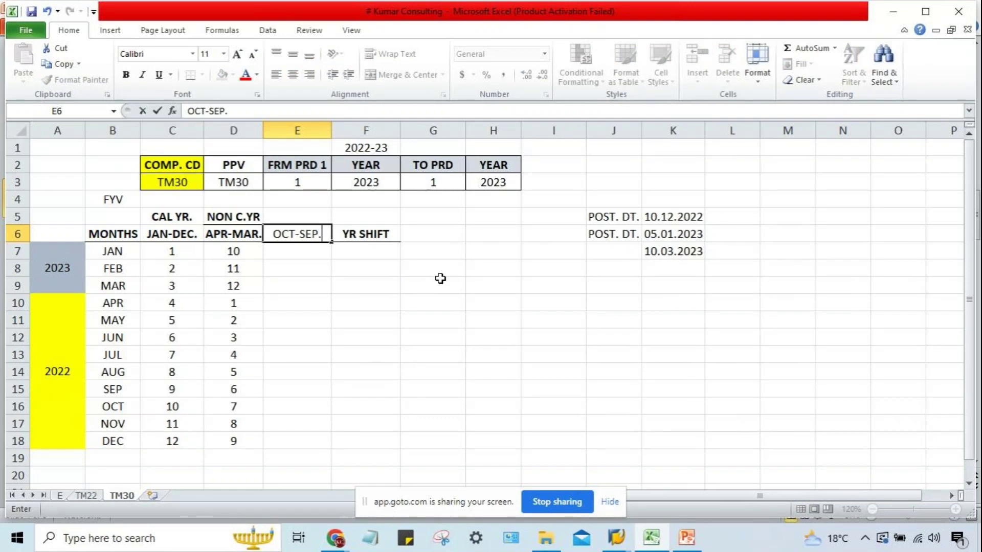
key("Return")
left_click(297, 233)
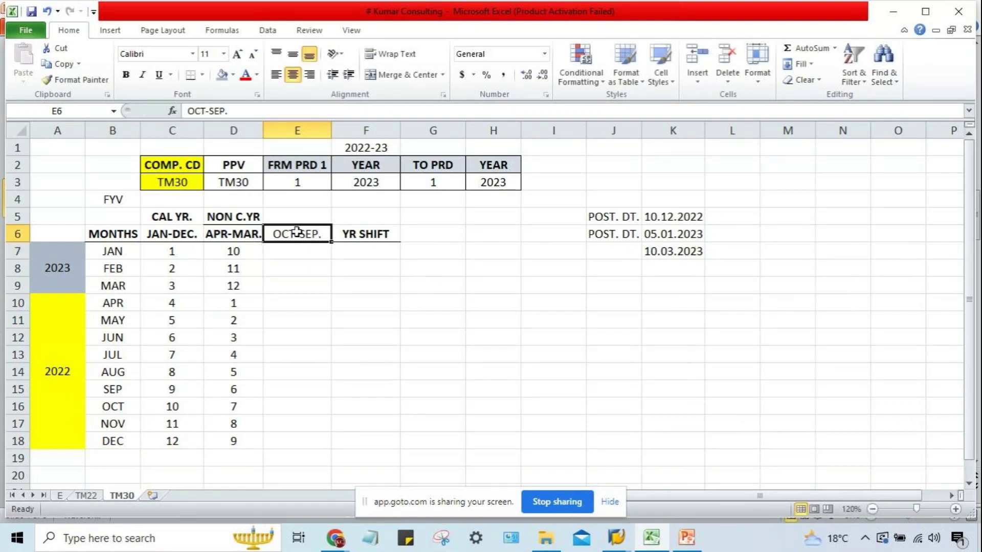
key("ctrl+b")
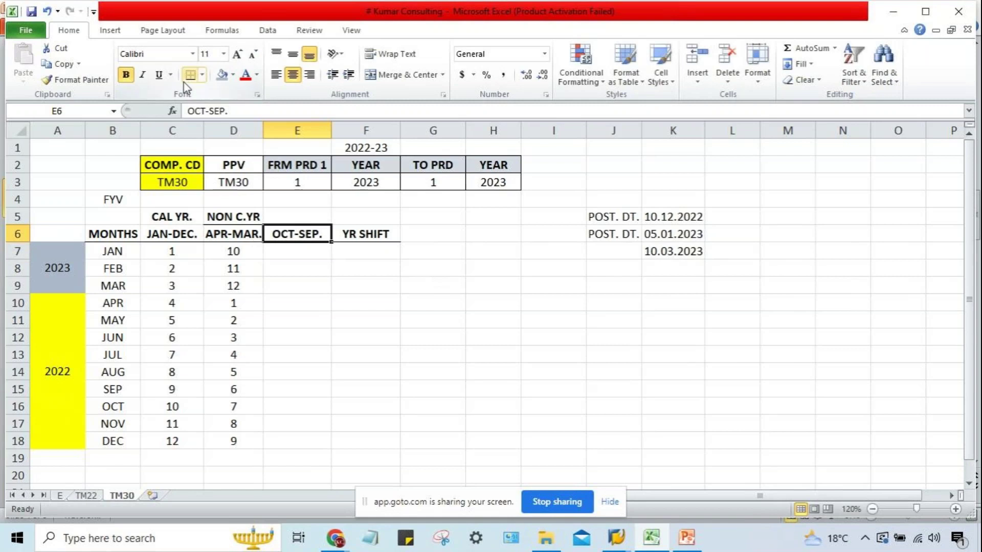
left_click(432, 337)
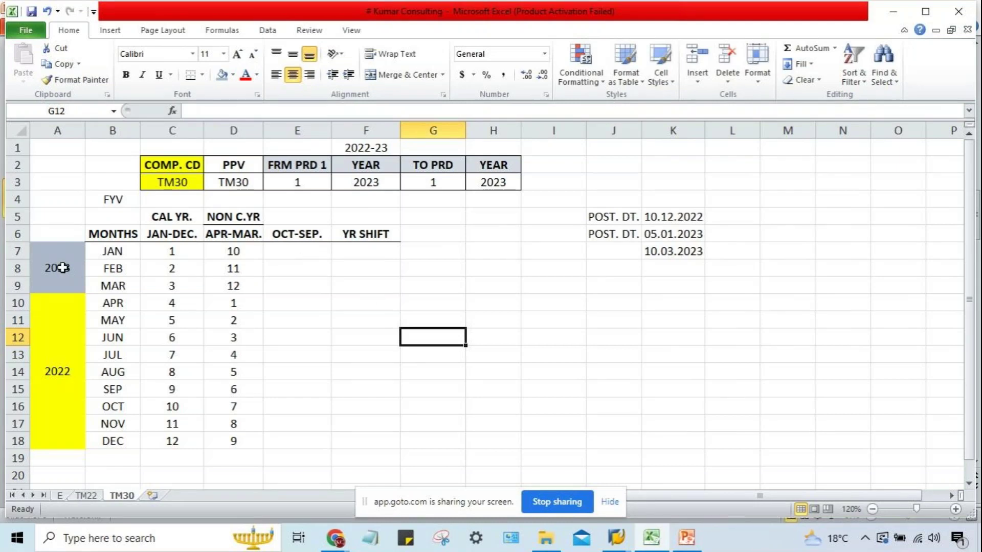
Unmerge the year label cells A7:A18, remove their fill colour and clear their contents
left_click_drag(62, 268, 42, 442)
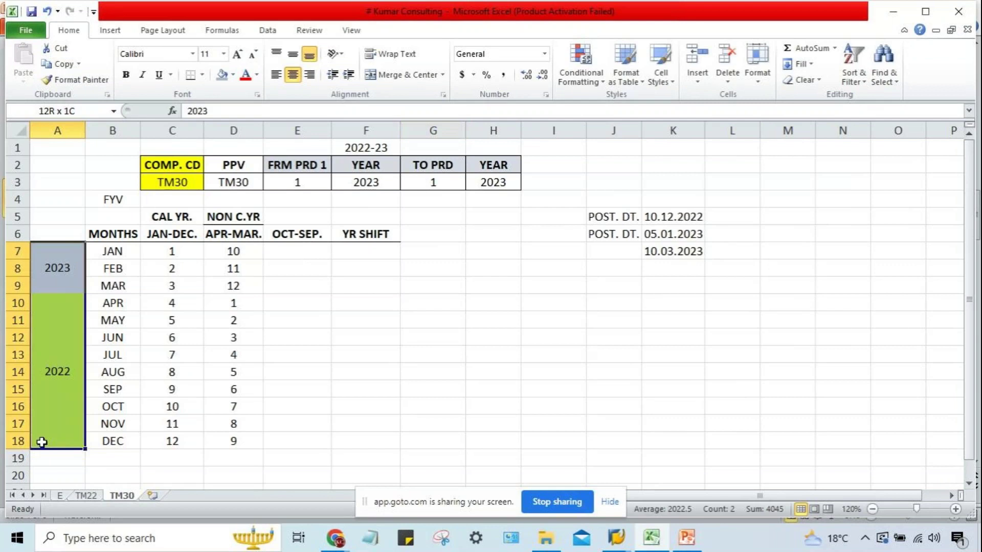
left_click(404, 74)
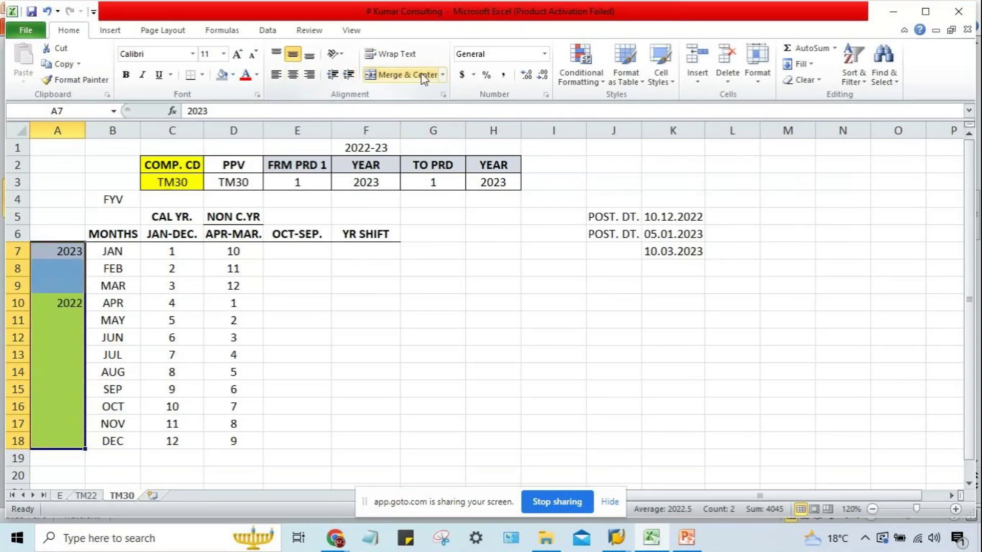
left_click(233, 75)
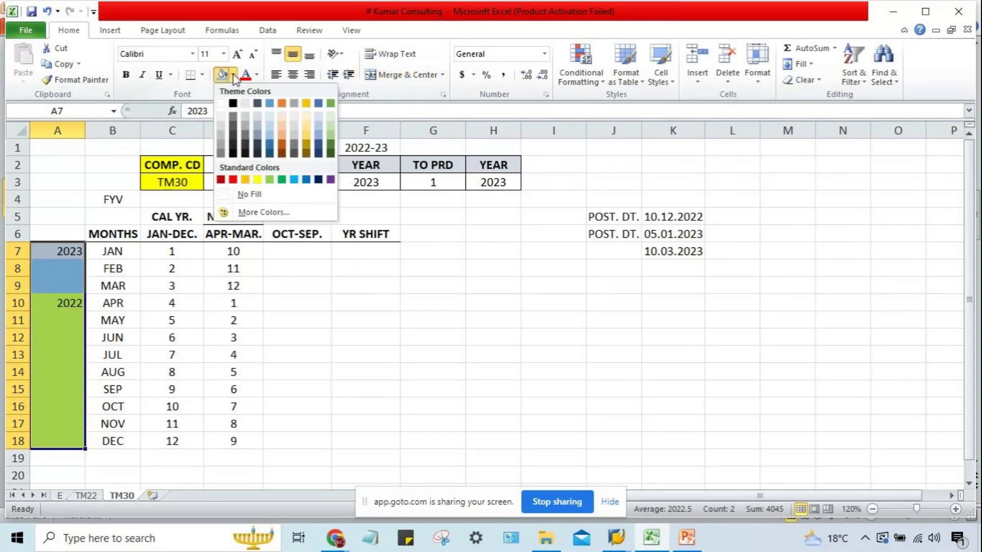
left_click(239, 197)
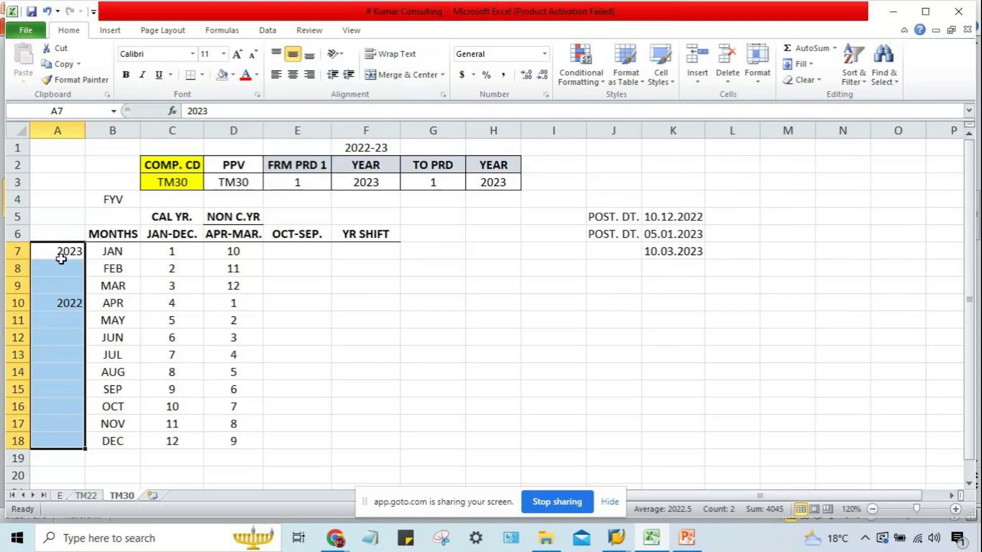
left_click_drag(61, 259, 71, 441)
key("Delete")
left_click(347, 388)
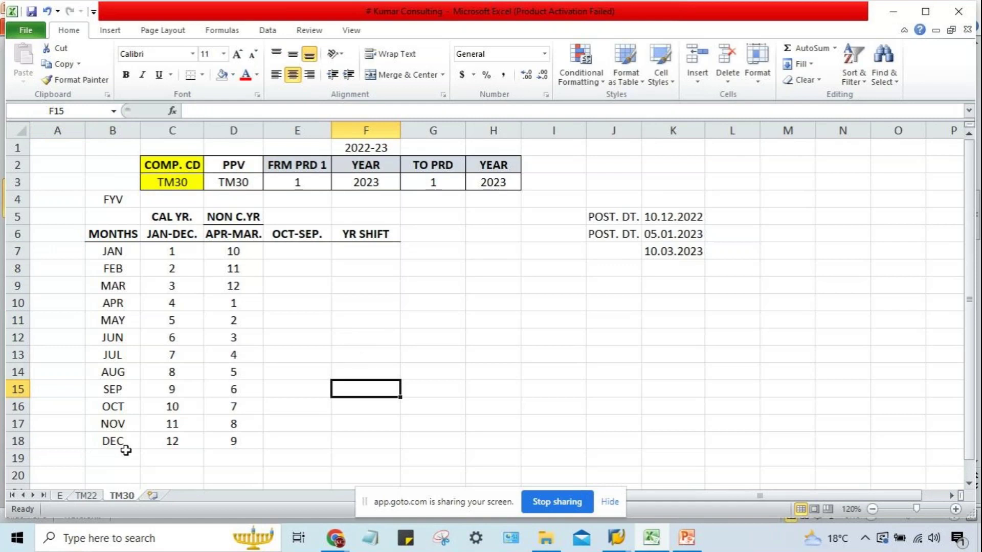
Examine the months OCT to DEC, the empty year cells beside them, and OCT's calendar and APR-MAR periods
left_click_drag(124, 407, 120, 441)
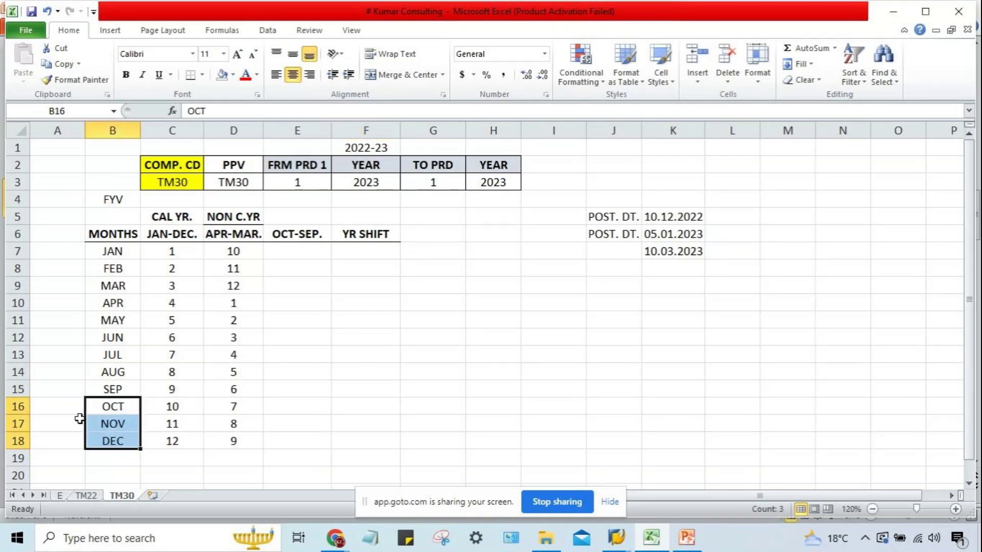
left_click_drag(67, 409, 66, 438)
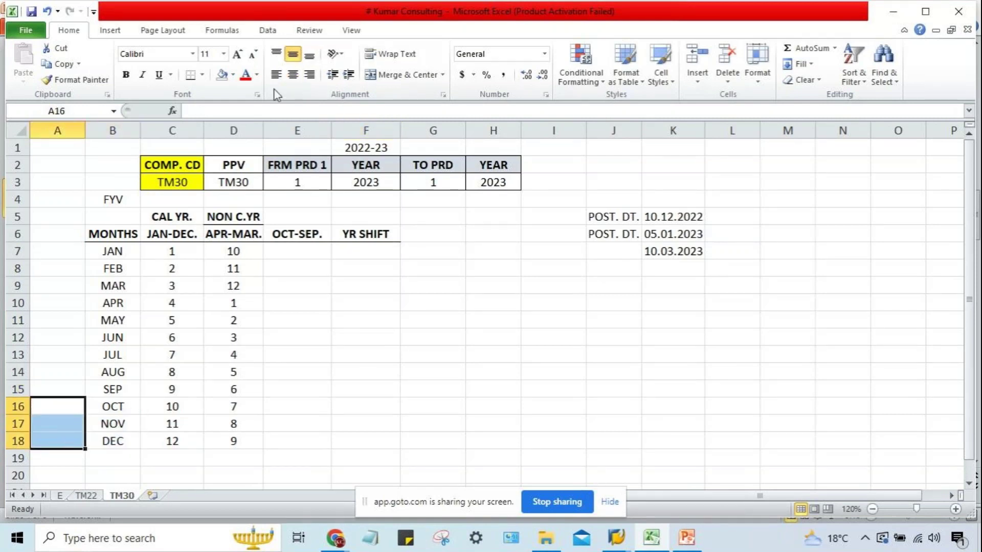
left_click(500, 317)
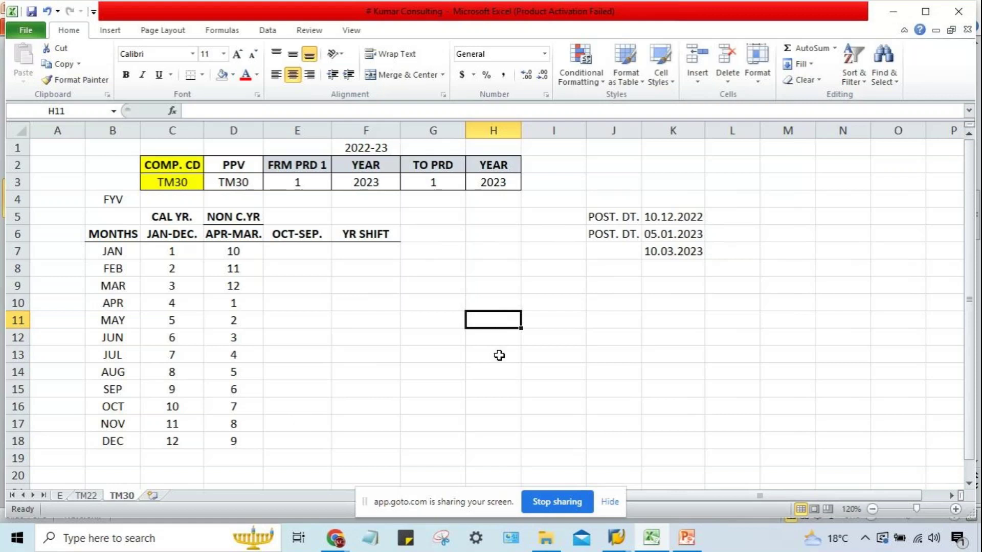
left_click(111, 410)
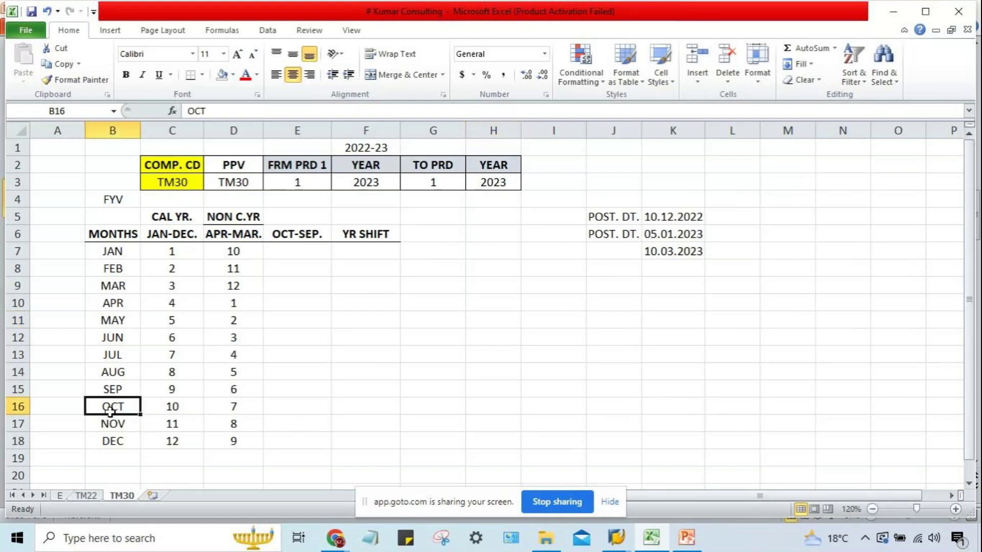
left_click(362, 256)
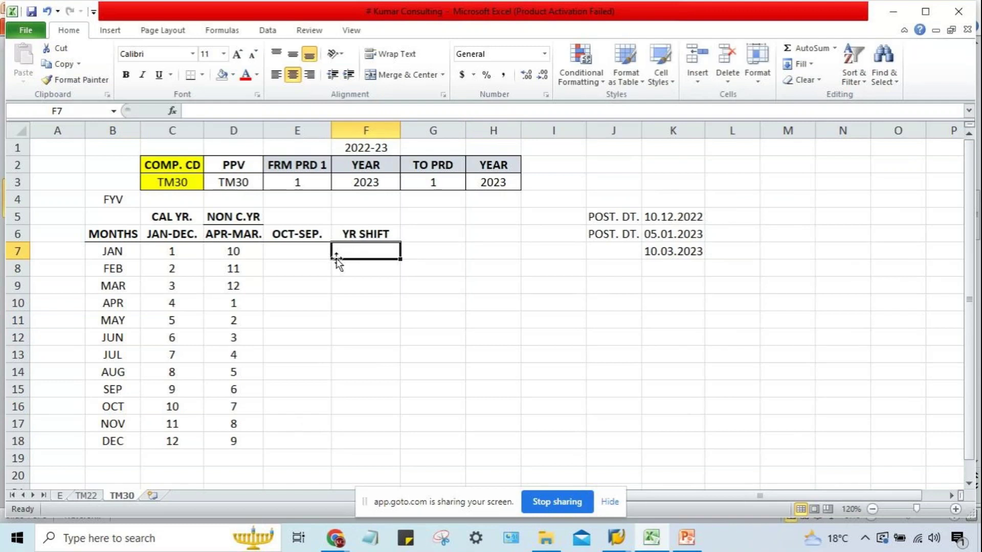
left_click(63, 412)
left_click_drag(63, 419, 63, 442)
left_click(230, 376)
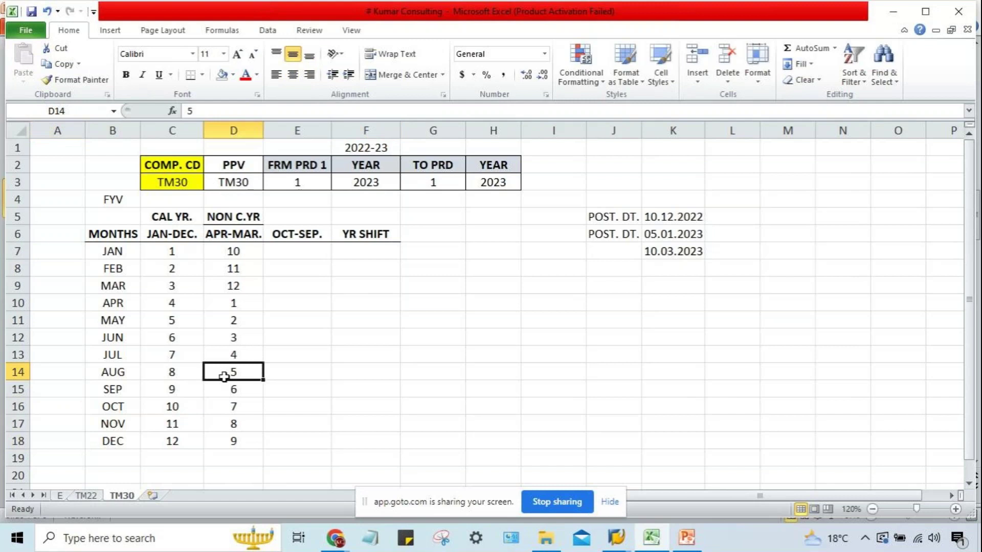
left_click(113, 406)
left_click(153, 407)
left_click(246, 402)
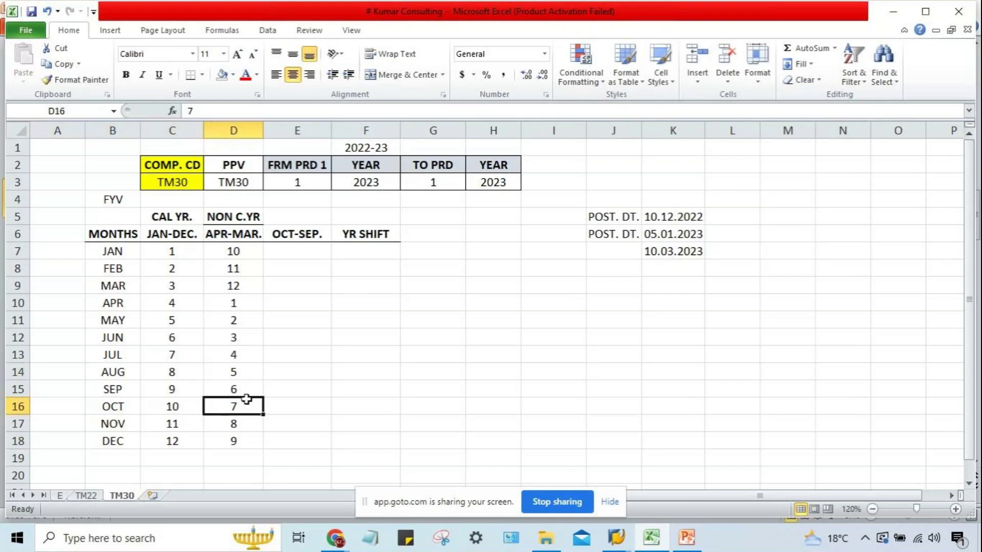
Enter the OCT-SEP. periods 1, 2 and 3 for OCT, NOV and DEC in E16:E18
left_click(117, 406)
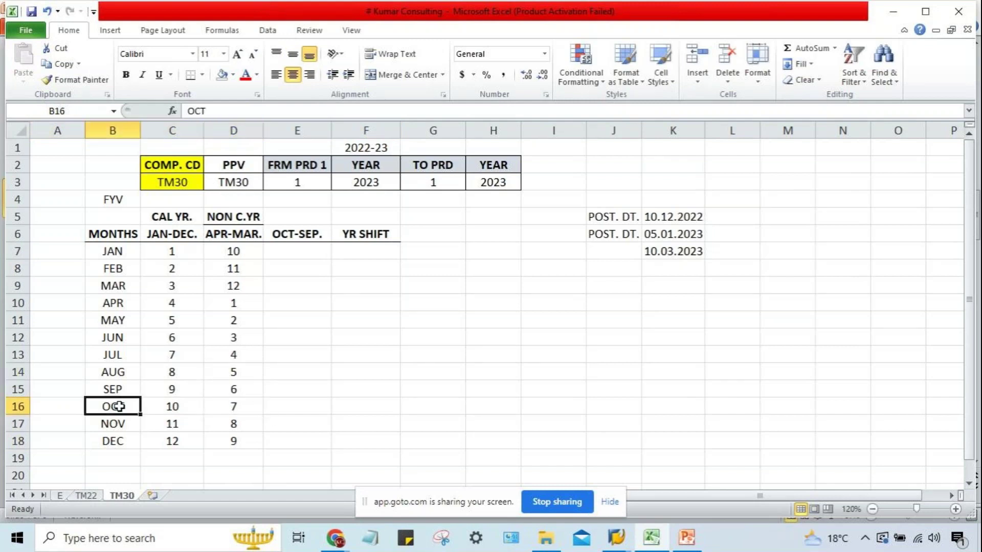
left_click(278, 404)
type("1")
key("Return")
type("2")
key("Return")
type("3")
key("Return")
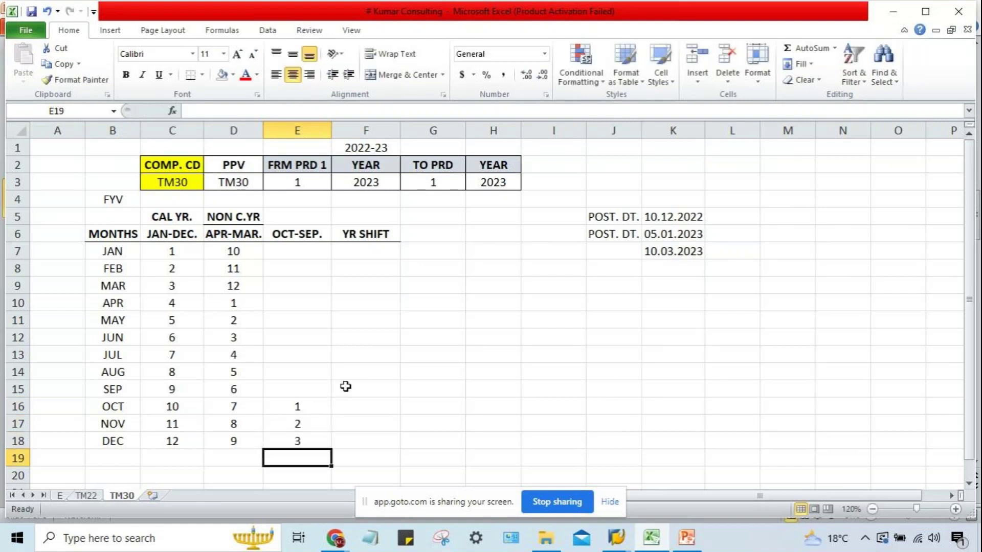
Enter 4 as JAN's OCT-SEP. period in E7 and fill it as a series through SEP in E15
left_click(307, 252)
type("4")
key("Return")
left_click(309, 253)
left_click_drag(331, 260, 313, 406)
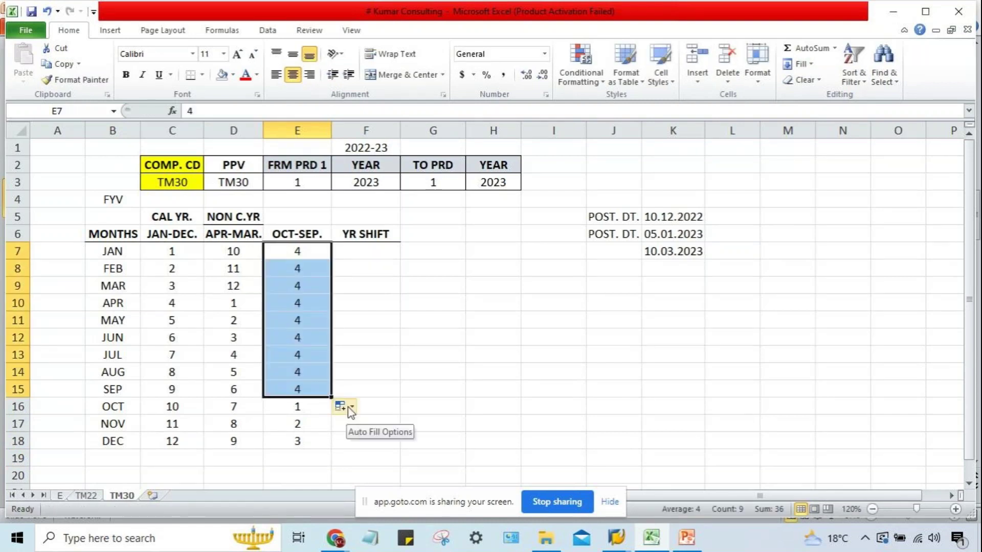
left_click(340, 406)
left_click(358, 441)
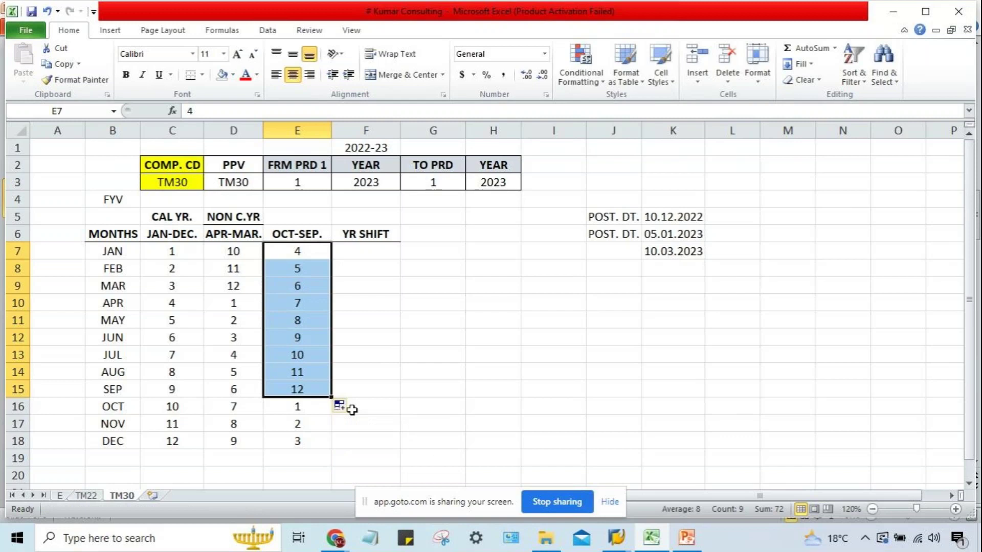
left_click(379, 358)
Compare the OCT-SEP. periods with the calendar-year periods, especially for OCT to DEC
left_click(292, 421)
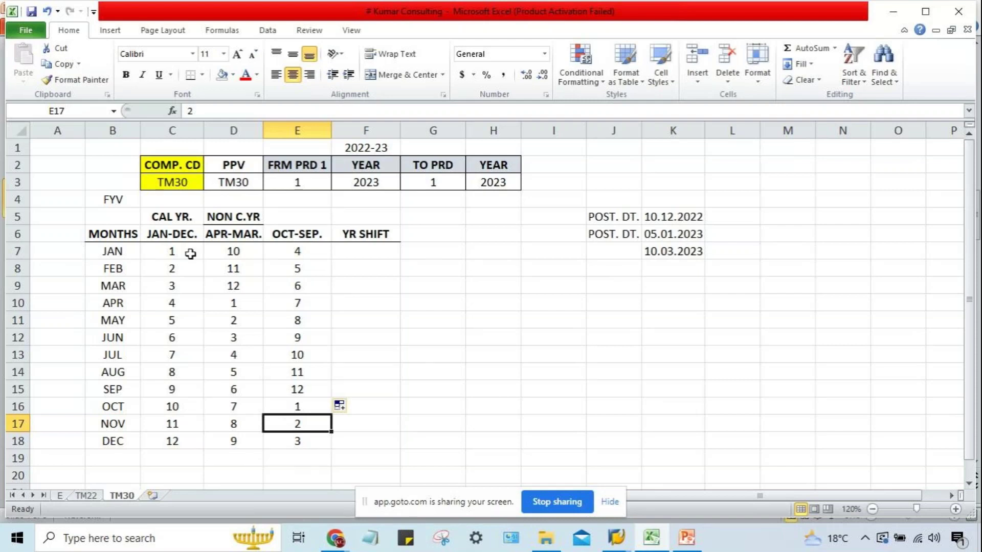
left_click_drag(186, 252, 171, 444)
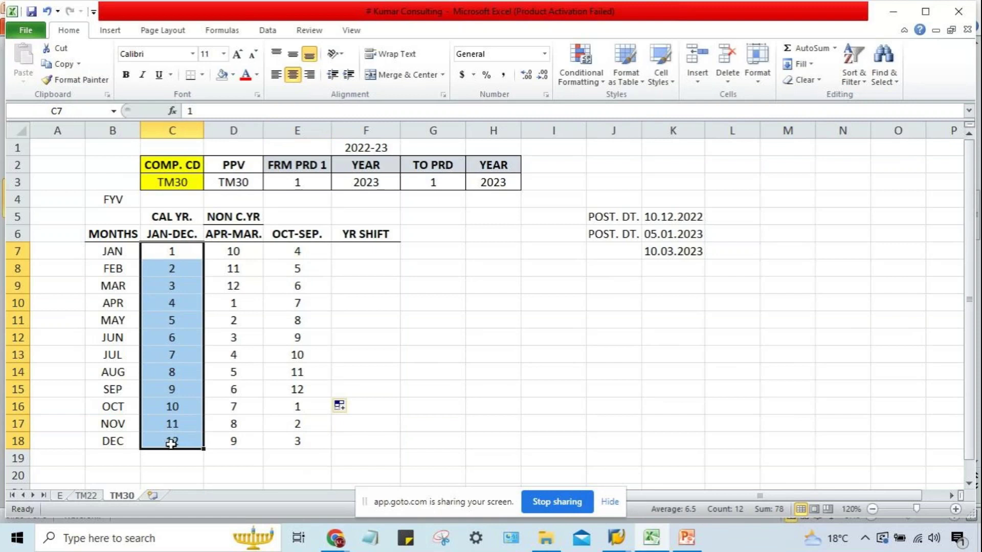
left_click(377, 350)
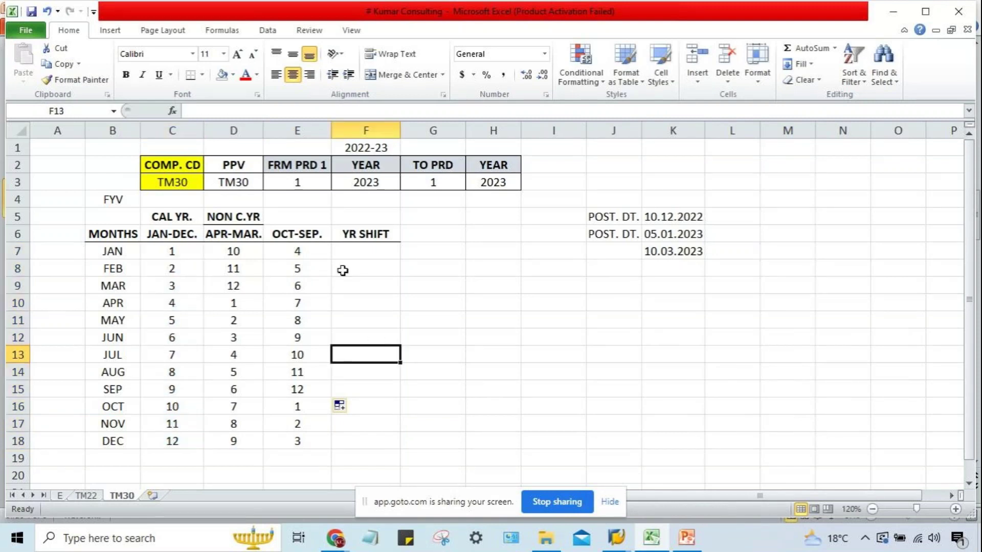
left_click(303, 234)
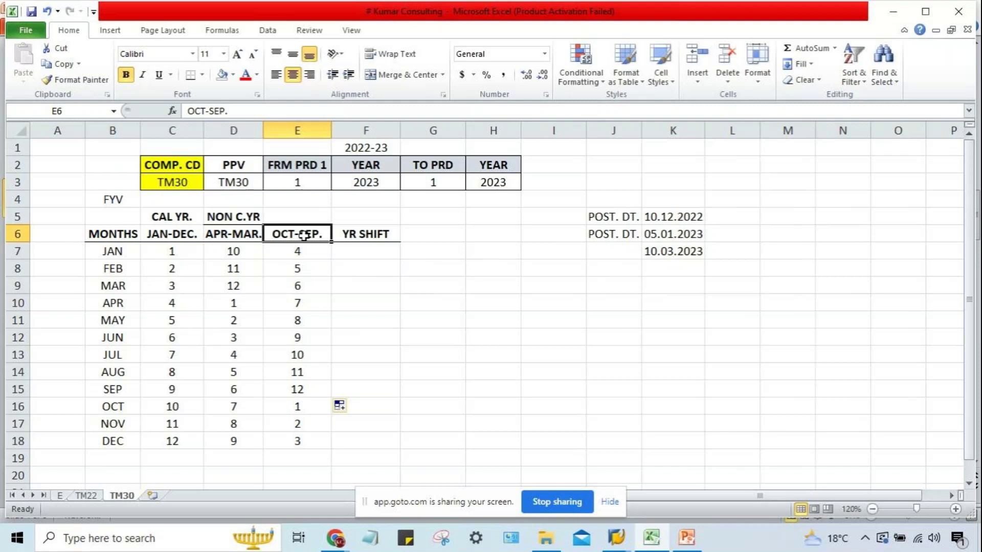
left_click_drag(174, 252, 176, 452)
left_click(279, 412)
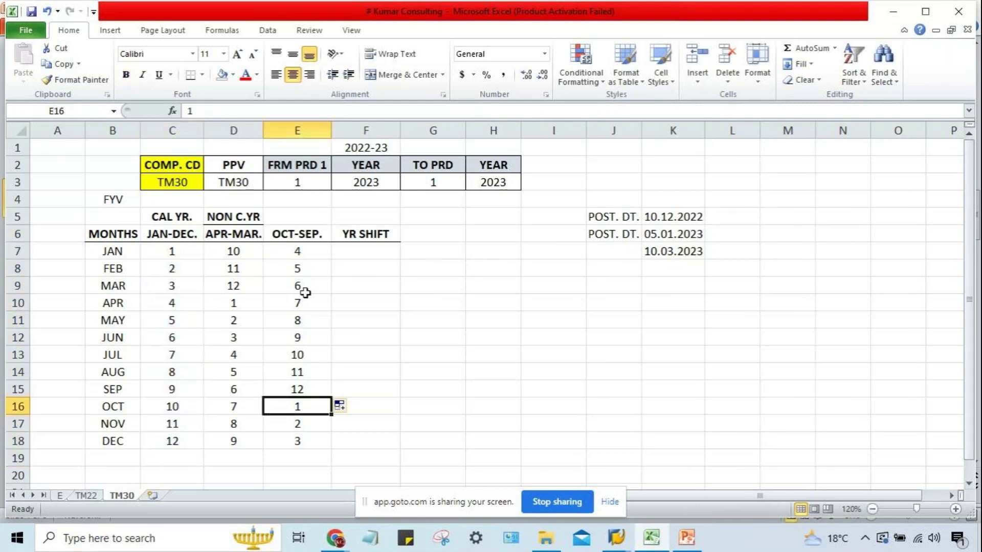
left_click_drag(302, 252, 305, 429)
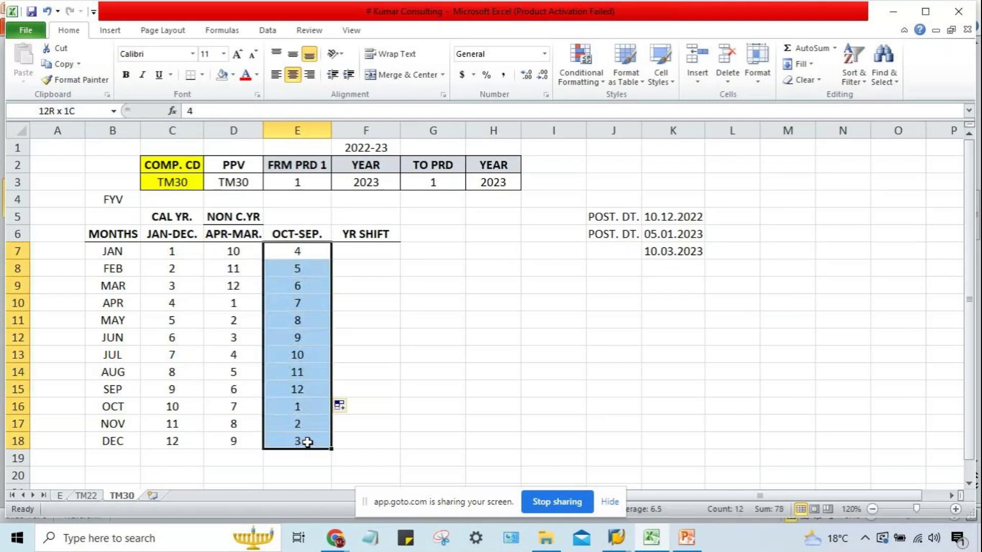
left_click(296, 409)
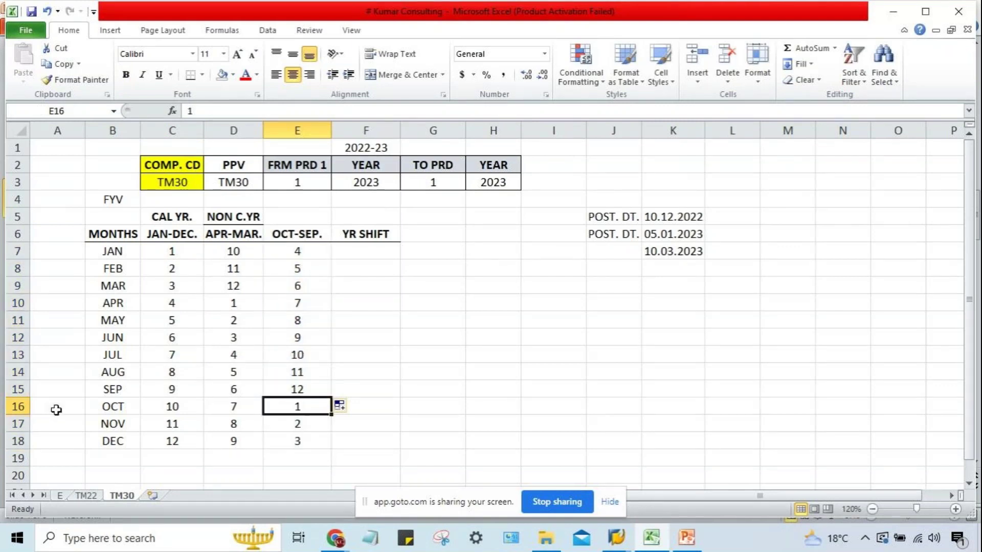
left_click_drag(54, 408, 55, 445)
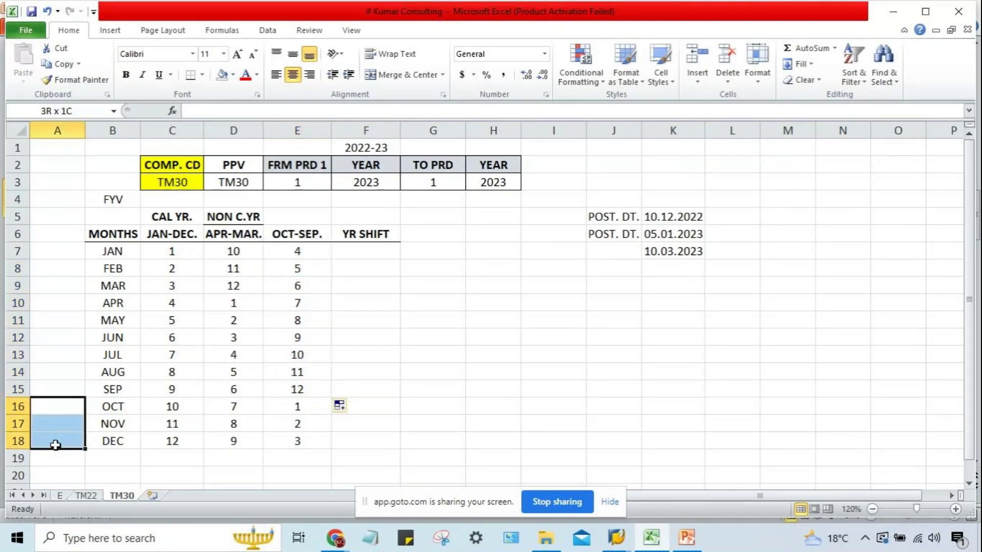
left_click(107, 412)
left_click(302, 410)
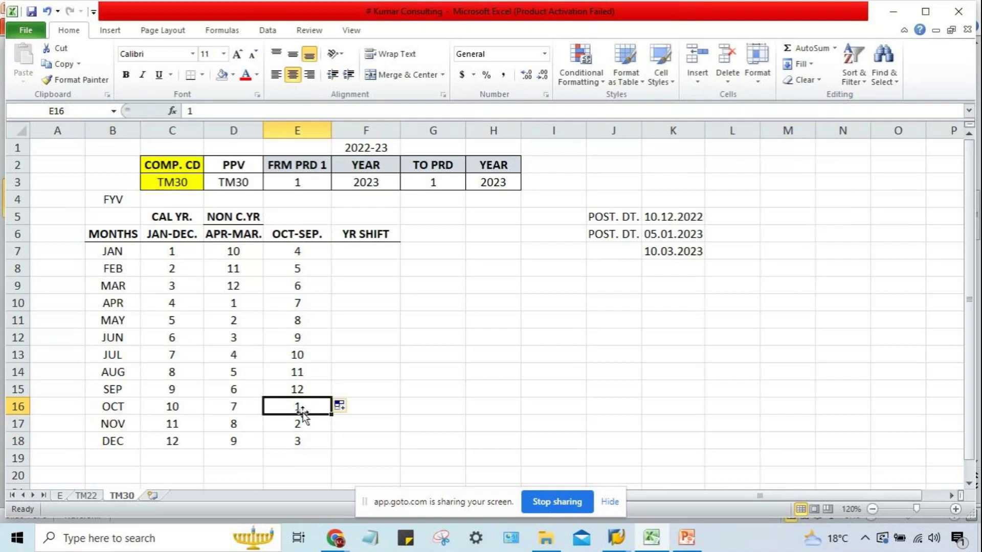
Merge and center A16:A18 beside OCT to DEC and fill the merged cell yellow
left_click(71, 412)
left_click_drag(71, 411, 66, 445)
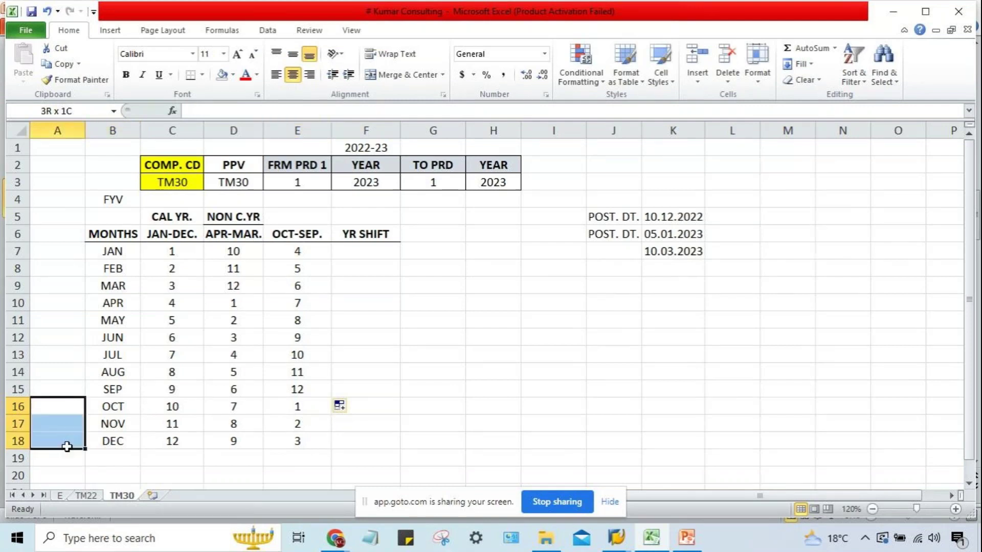
left_click(409, 75)
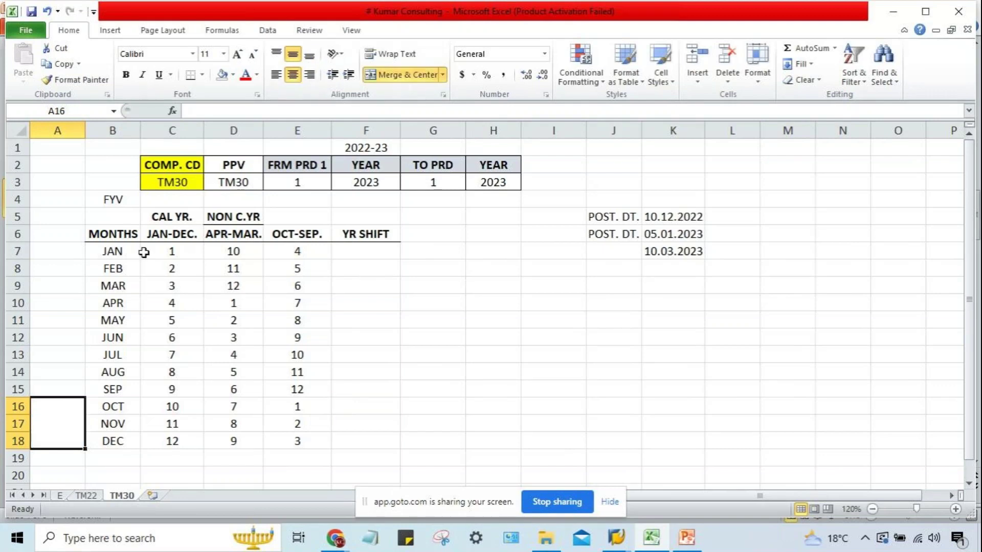
left_click(234, 74)
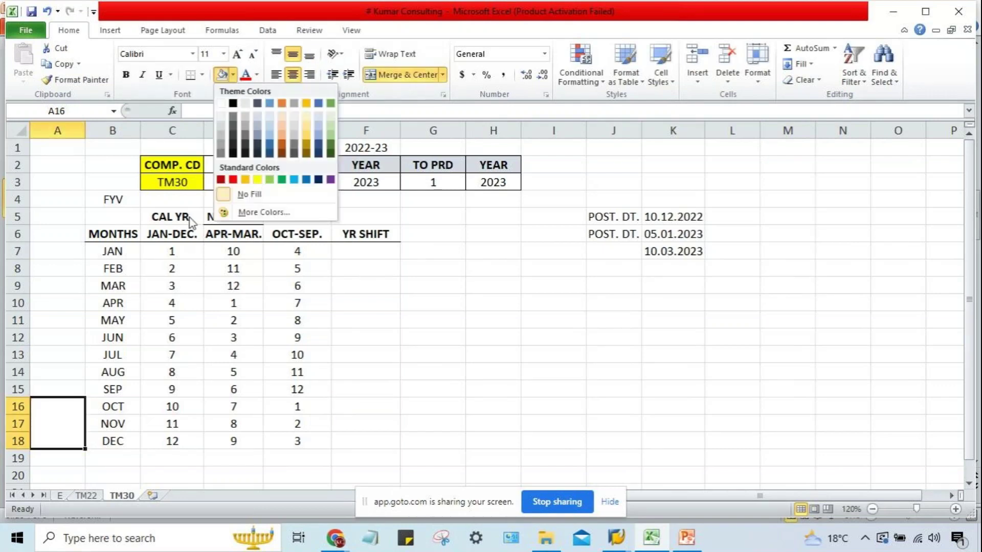
left_click(257, 179)
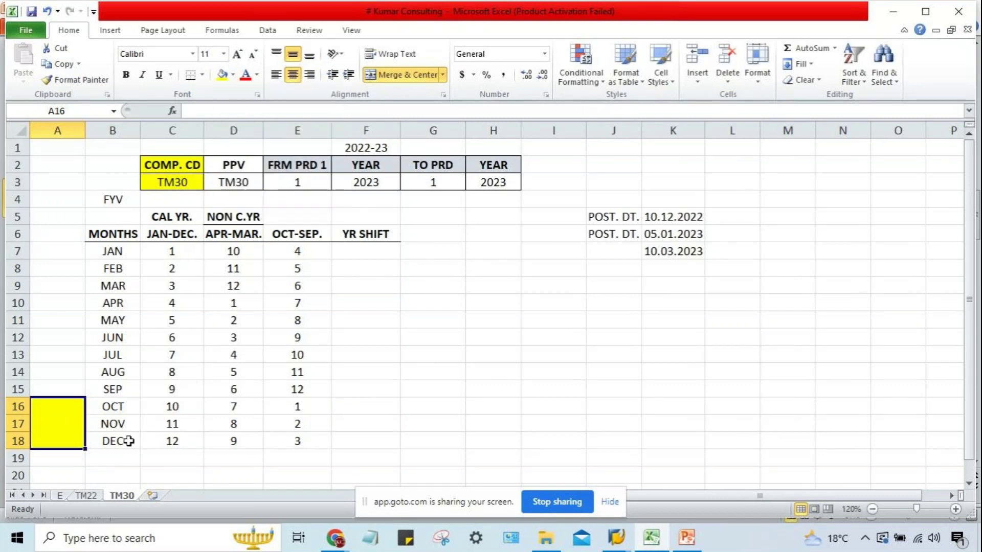
Enter 2023 as the year label for OCT to DEC
type("20")
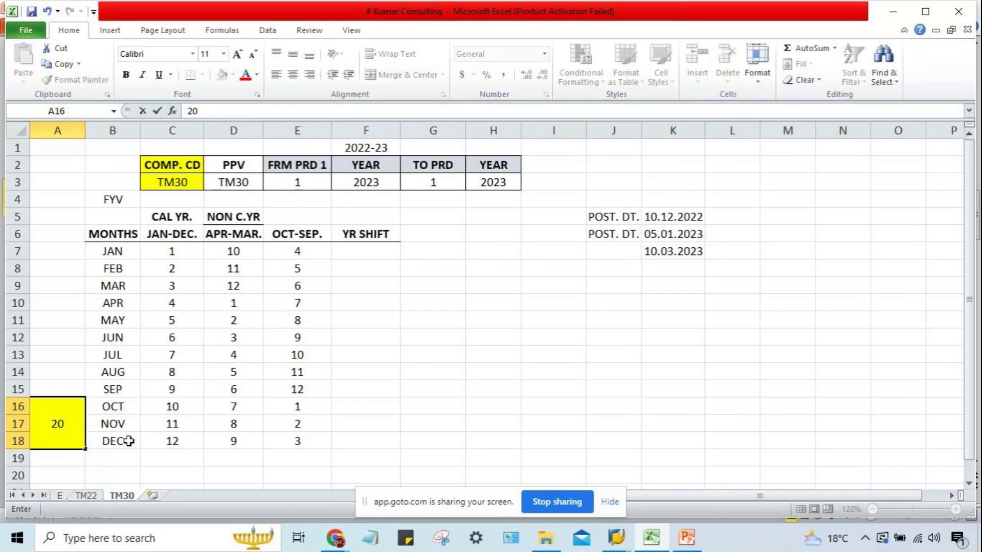
type("23")
key("Return")
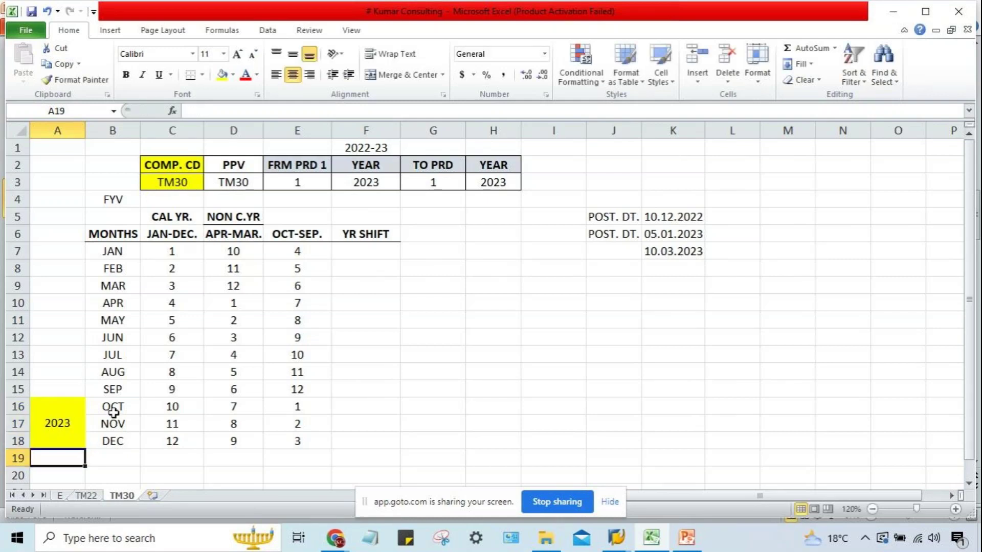
Review the months on both sides of the year break and set the OCT to DEC year label to 2022
left_click_drag(48, 256, 55, 383)
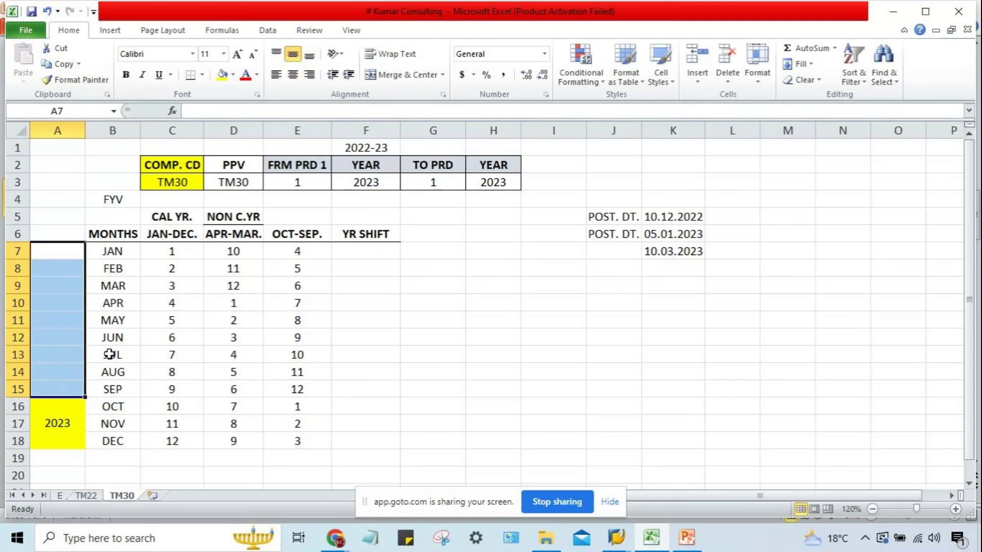
left_click(57, 433)
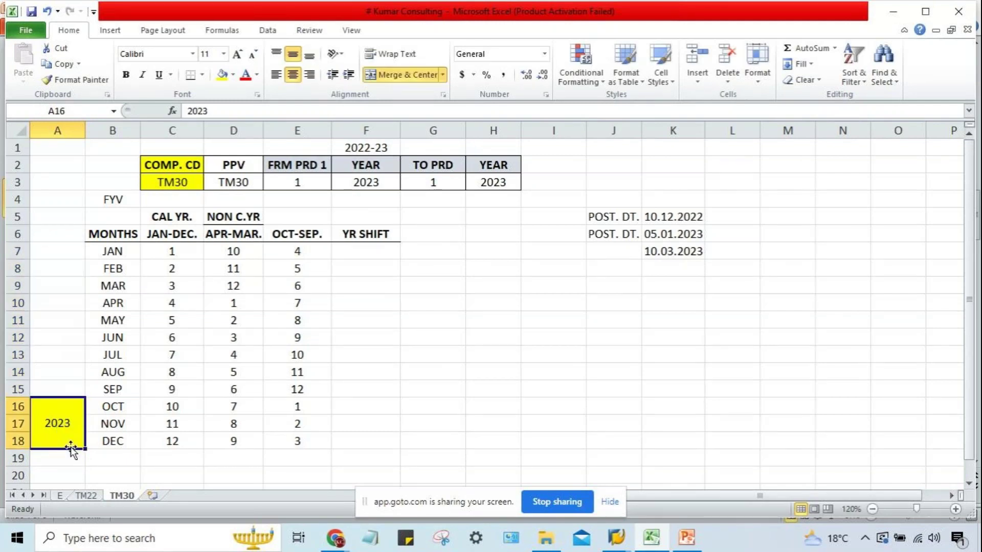
left_click(116, 412)
left_click_drag(115, 412, 115, 444)
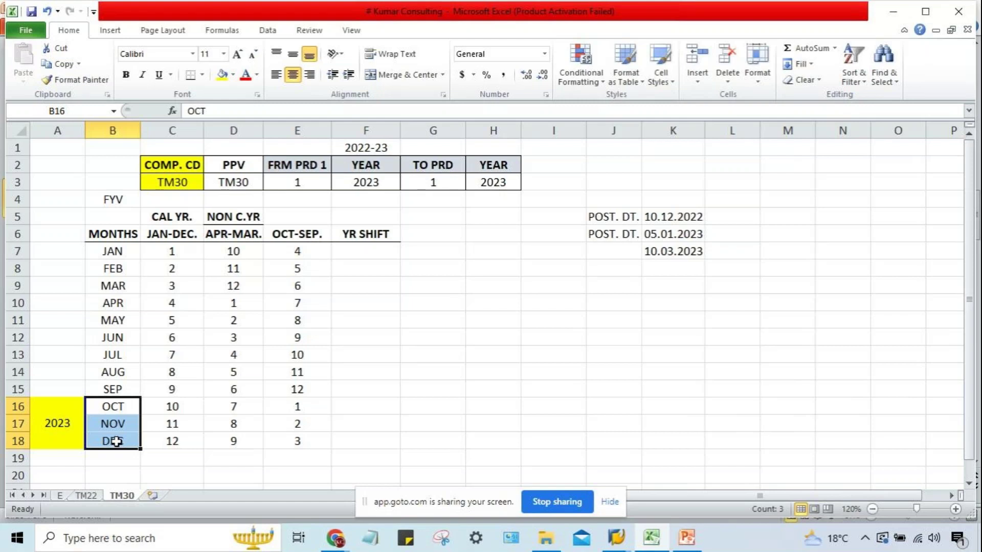
left_click_drag(114, 411, 110, 441)
left_click(76, 423)
type("20")
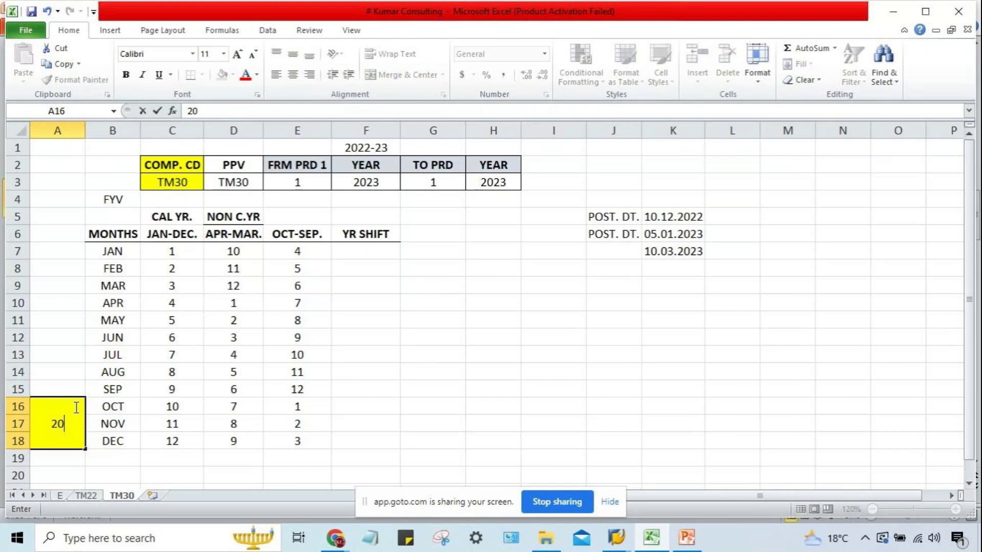
type("22")
Merge and center A7:A15 beside JAN to SEP and enter the year label 2023
left_click_drag(73, 244, 41, 391)
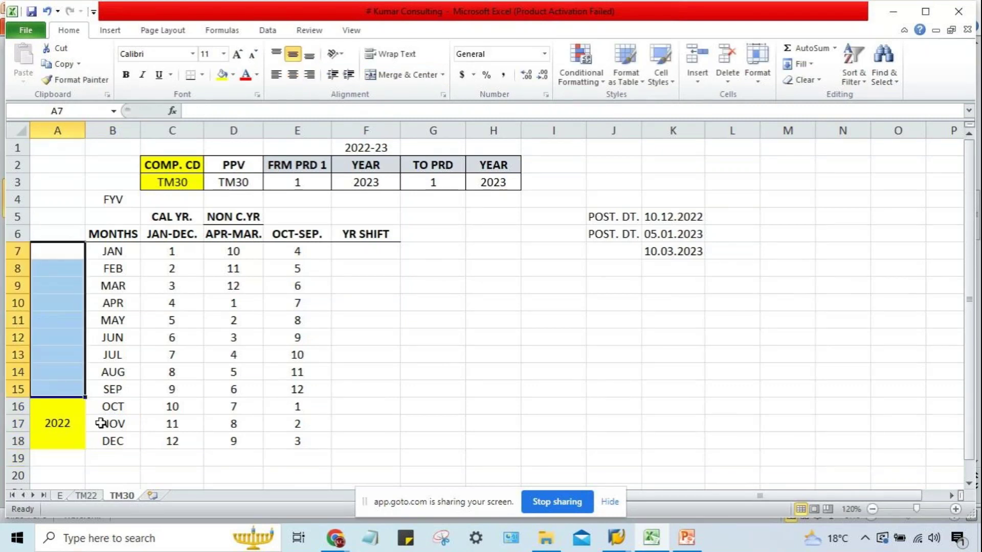
left_click_drag(110, 407, 118, 436)
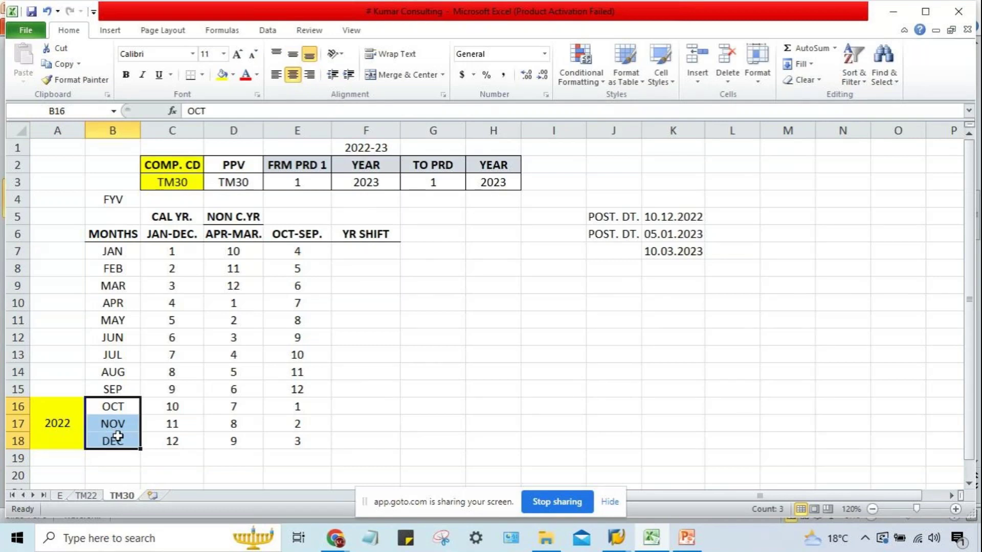
left_click(66, 443)
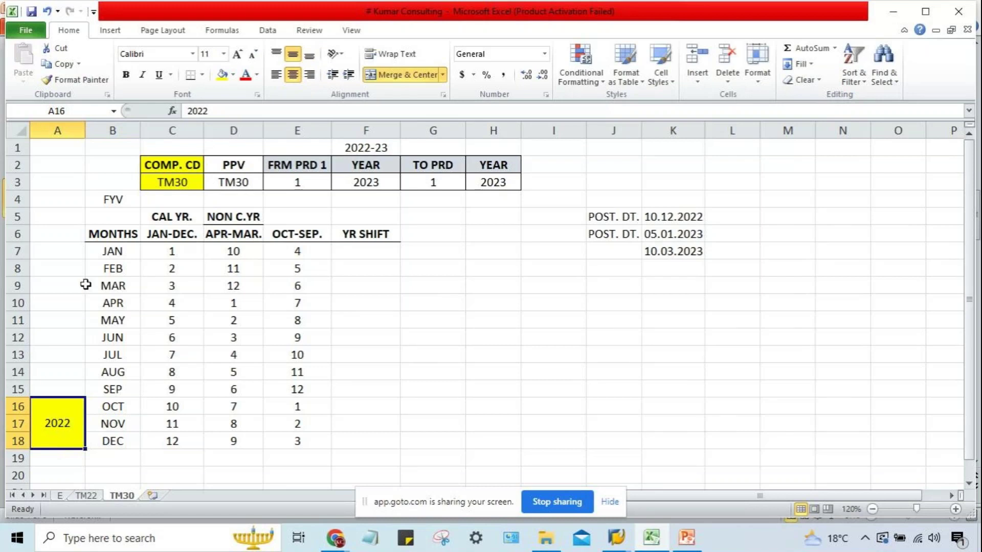
left_click(72, 253)
left_click_drag(72, 253, 67, 395)
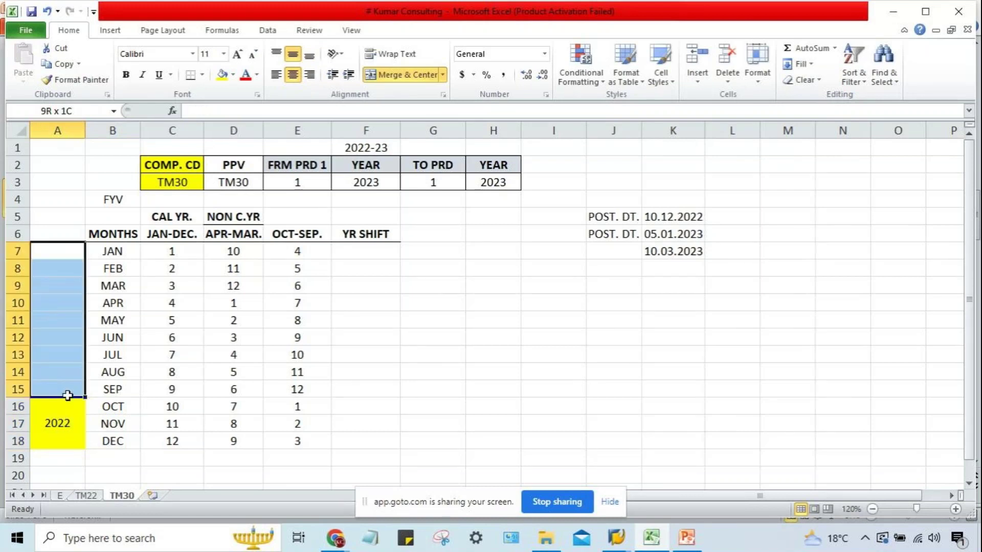
left_click(404, 74)
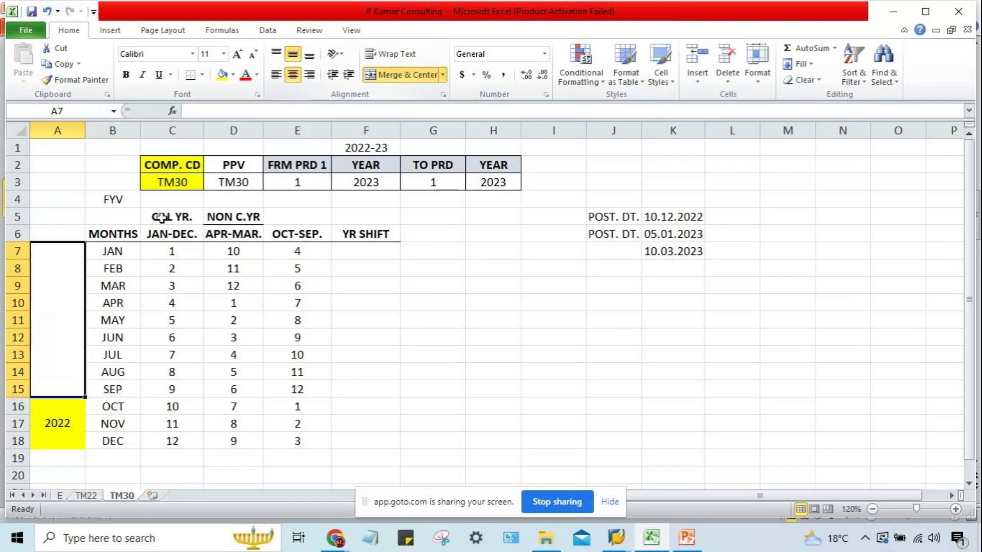
type("2023")
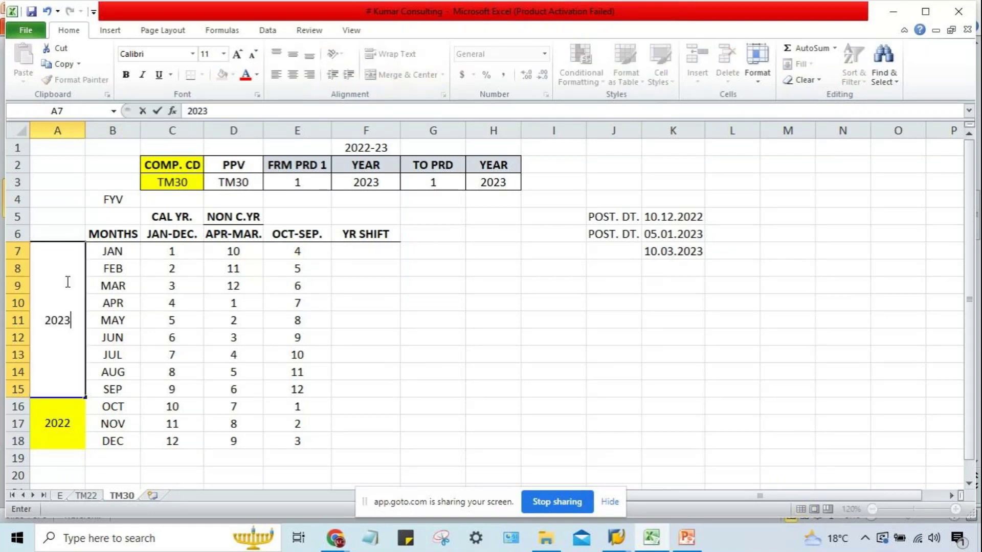
key("Return")
Fill the merged 2023 year label cell with a light blue-gray theme color
left_click(67, 282)
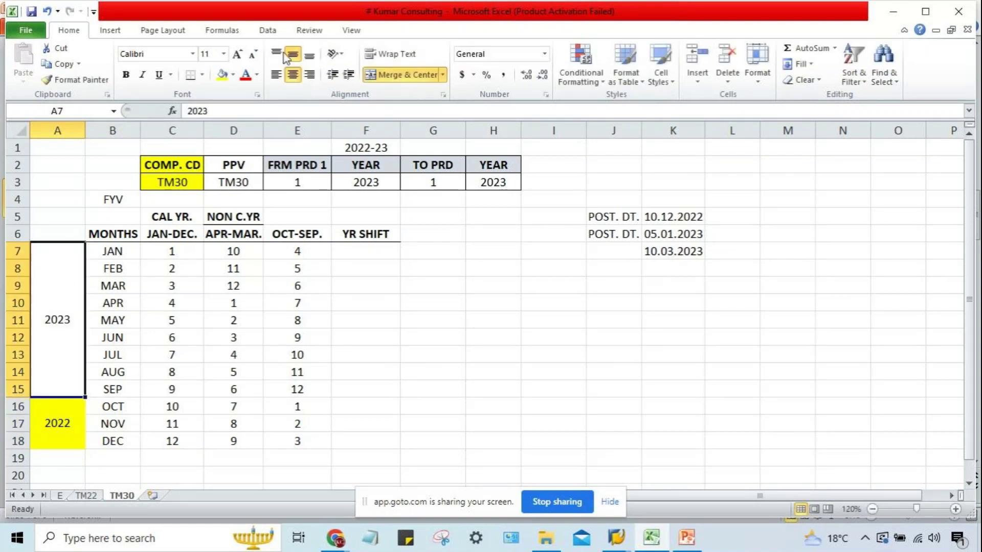
left_click(233, 75)
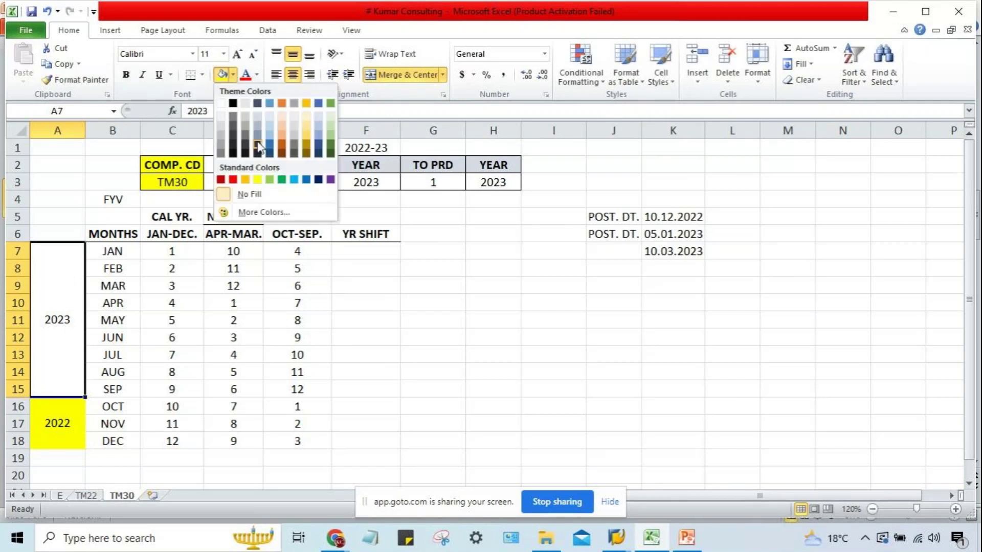
left_click(263, 122)
left_click(437, 335)
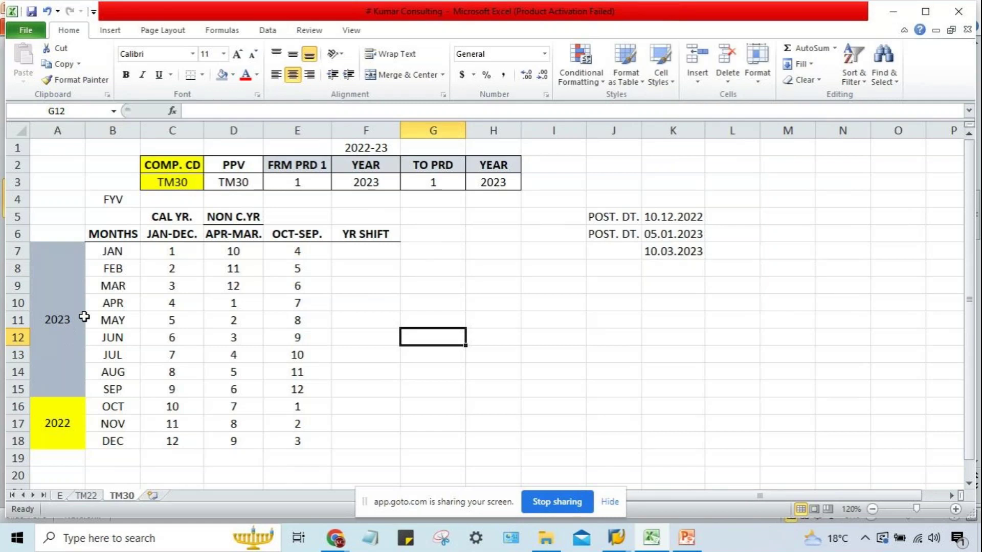
Enter 2022 in B5 below FYV and format it in bold red
left_click(120, 216)
type("2")
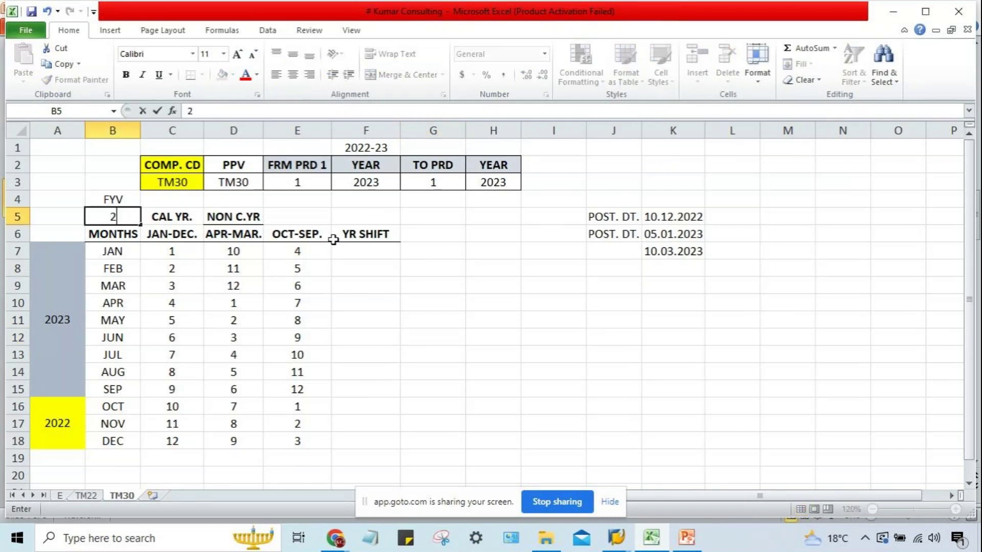
type("022")
key("Return")
left_click(114, 217)
left_click(238, 79)
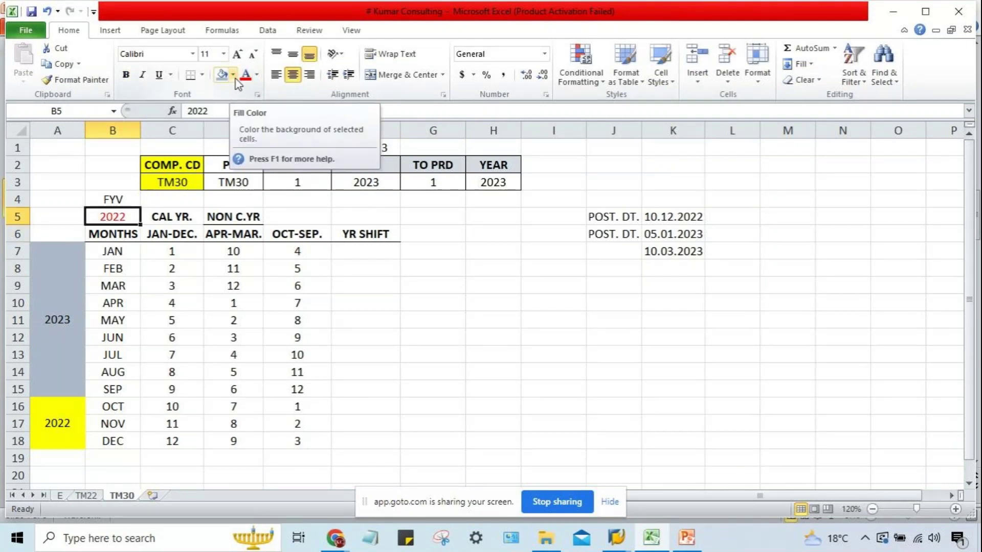
left_click(432, 407)
left_click(99, 212)
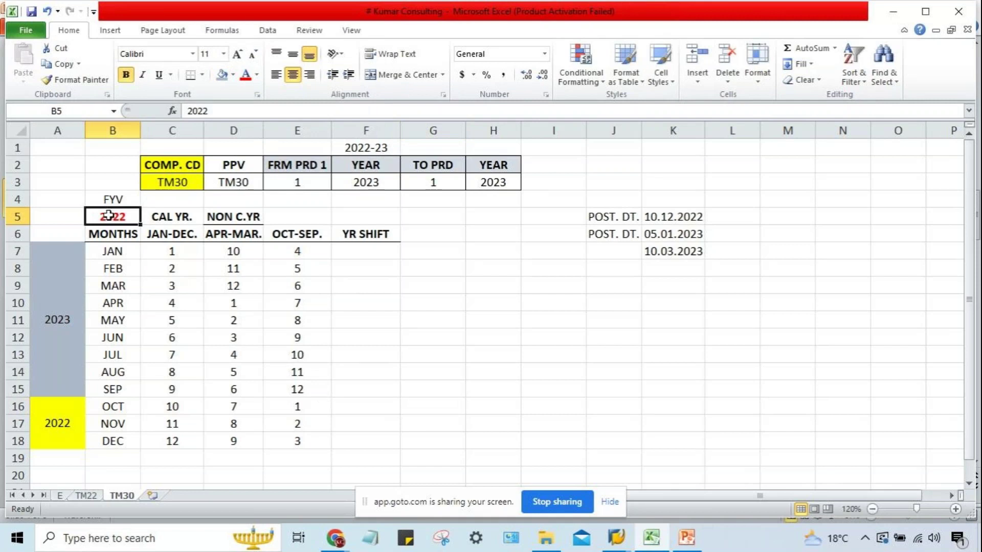
Review the full month list and examine the OCT to DEC months beside the 2022 year label
left_click_drag(113, 251, 116, 448)
left_click(68, 433)
left_click_drag(112, 251, 117, 440)
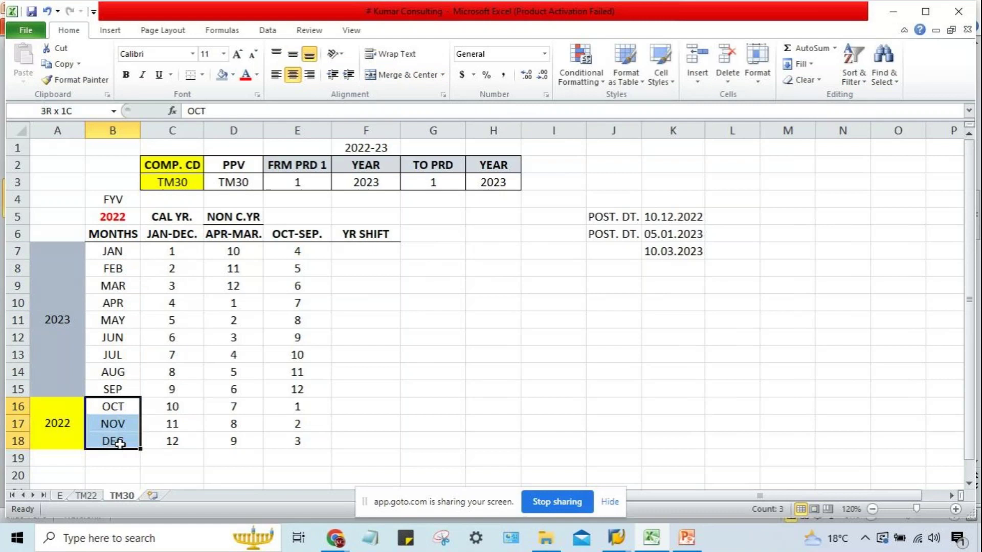
left_click(117, 408)
left_click(115, 424)
left_click(110, 408)
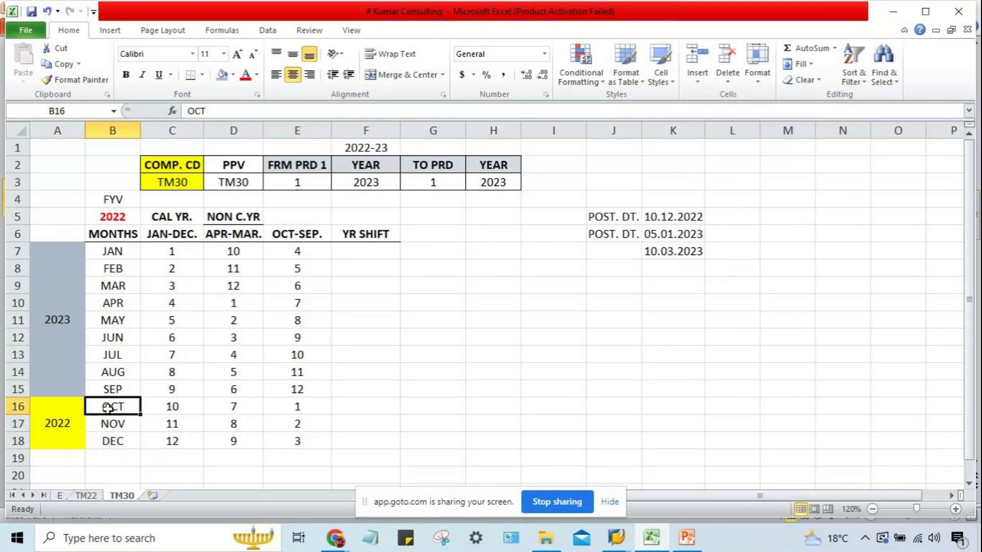
left_click(112, 423)
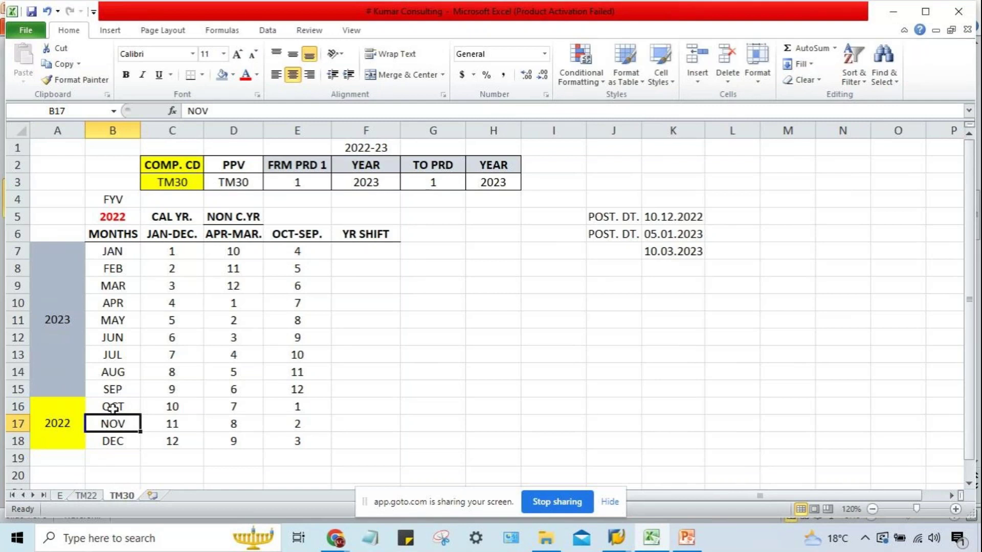
left_click(110, 408)
left_click(109, 421)
left_click(110, 409)
left_click(110, 422)
left_click(108, 407)
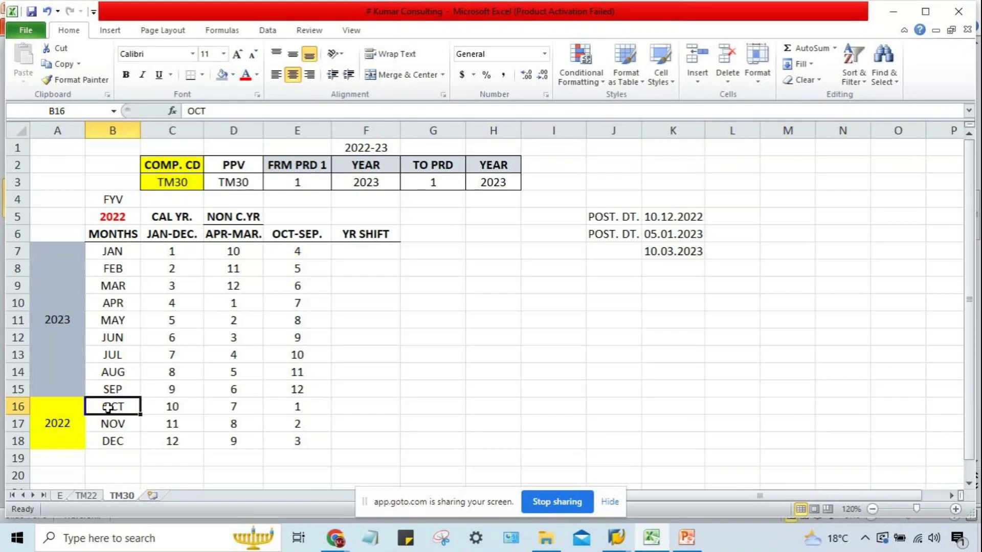
left_click_drag(108, 407, 112, 438)
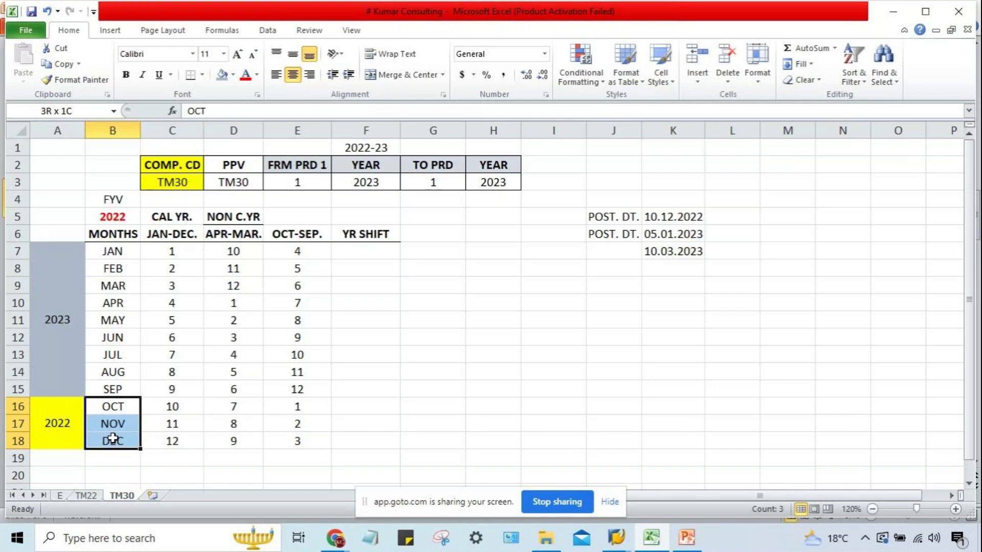
left_click_drag(113, 438, 112, 439)
left_click(111, 406)
Compare the JAN to DEC month list with the OCT-SEP. fiscal year column and the OCT to DEC months labelled 2022
left_click(122, 252)
left_click_drag(121, 252, 99, 433)
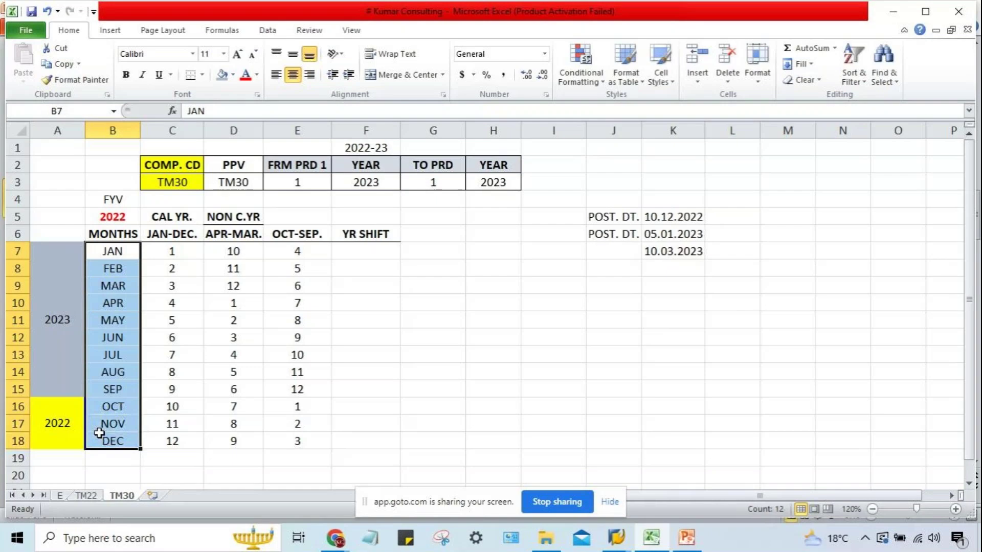
left_click(304, 234)
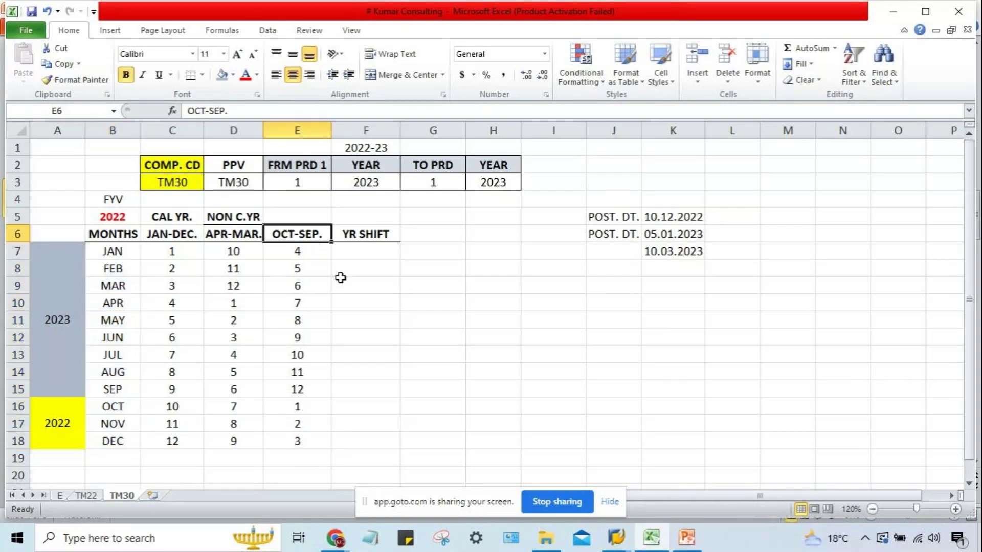
left_click(107, 408)
left_click_drag(107, 408, 107, 444)
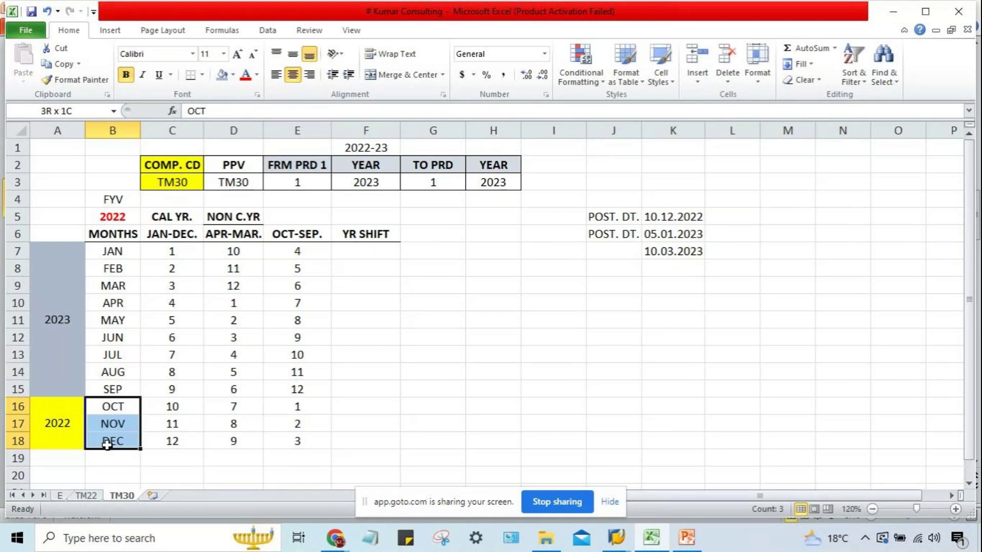
left_click(109, 406)
left_click(105, 444)
left_click(109, 406)
left_click_drag(110, 407, 118, 443)
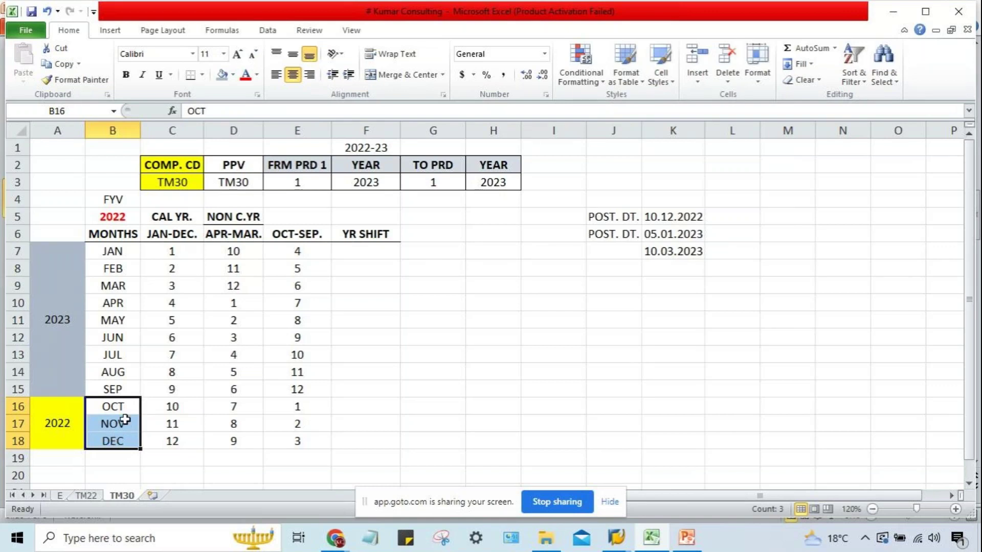
left_click(114, 439)
left_click(59, 425)
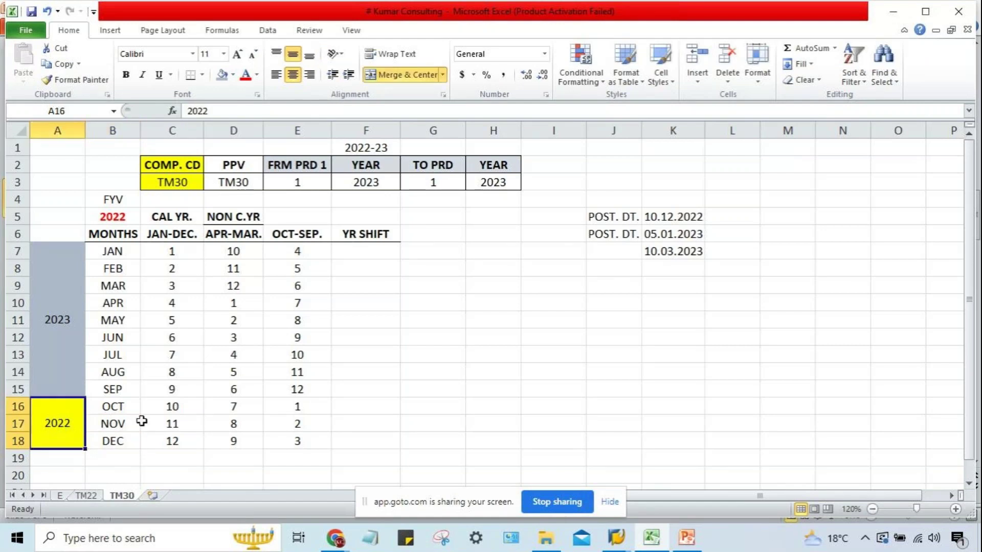
Clear the three sample posting dates from K5:K7
left_click_drag(679, 225, 685, 267)
left_click(677, 319)
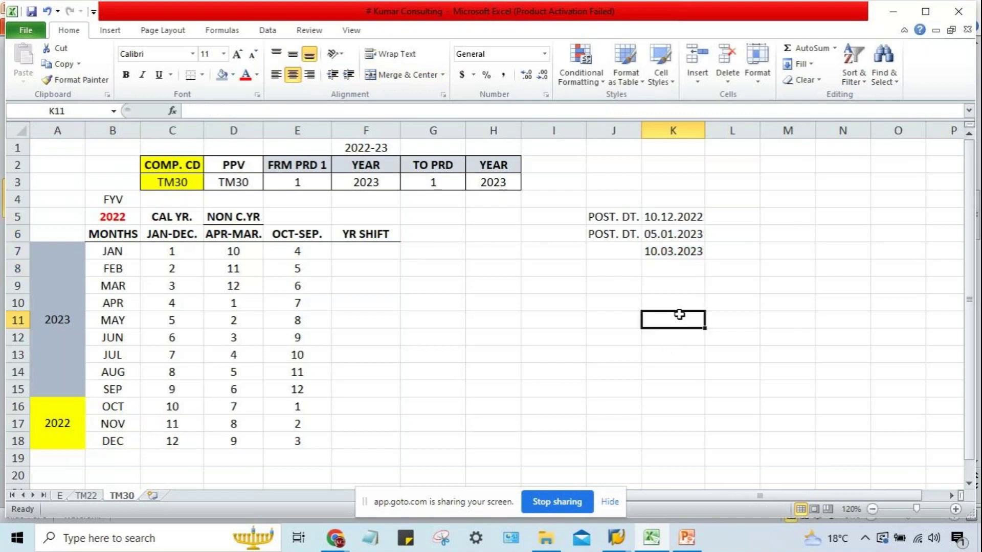
left_click(663, 229)
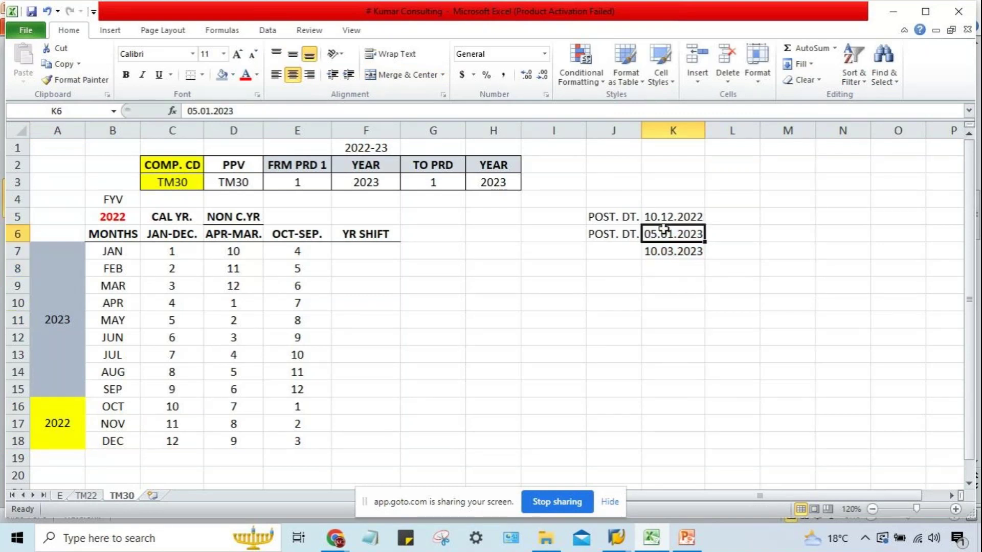
key("BackSpace")
left_click(683, 217)
key("BackSpace")
left_click(687, 256)
key("BackSpace")
Enter the posting date 05.10.2022 in K5 beside the first POST. DT. label
left_click(669, 214)
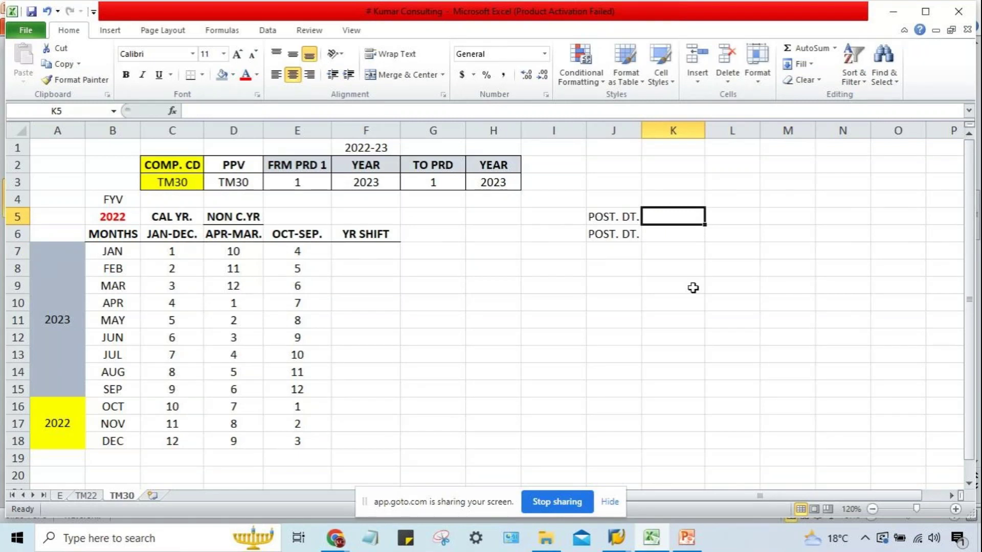
type("05.10.")
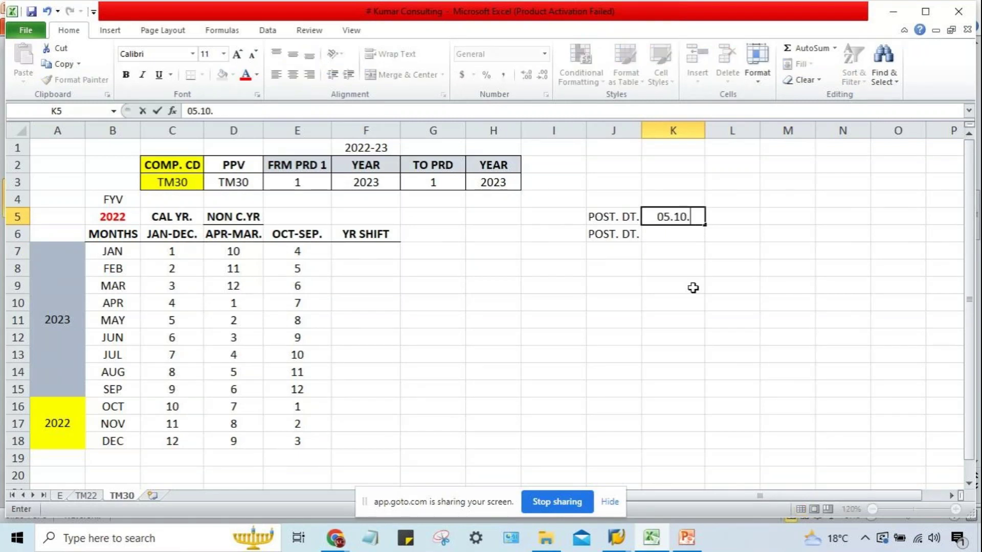
type("2022")
key("Return")
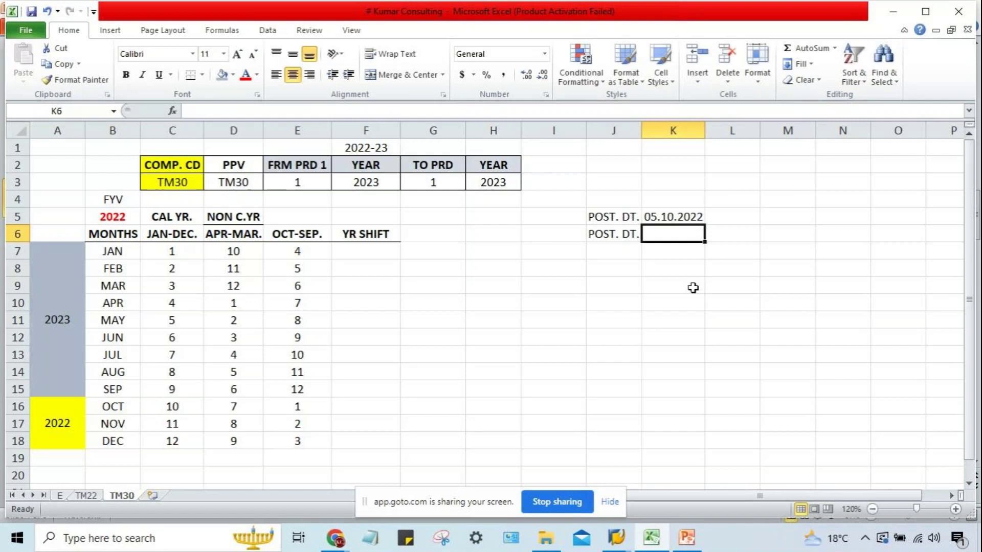
Check the 05.10.2022 posting date against the OCT row and the from and to periods and years set for TM30
left_click(675, 212)
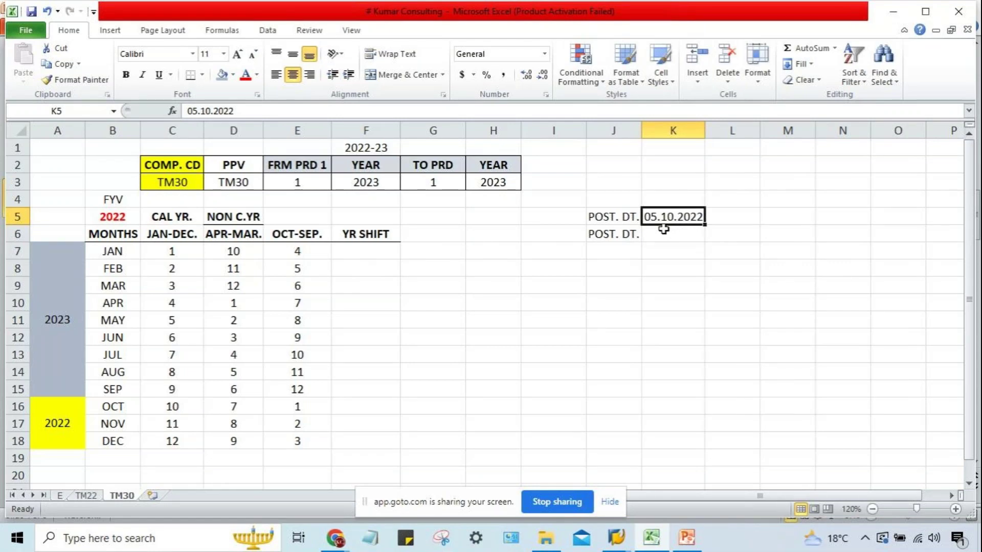
left_click(105, 405)
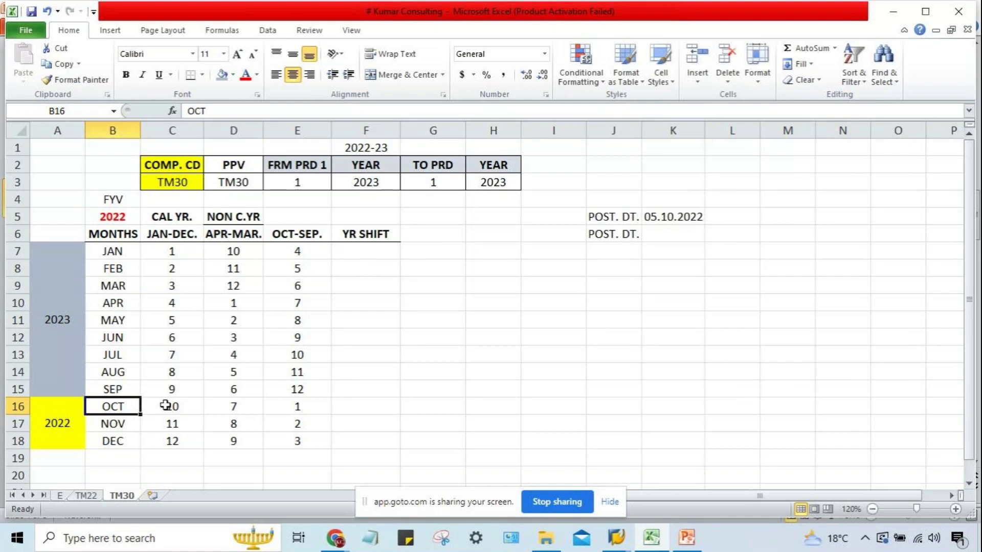
left_click(671, 219)
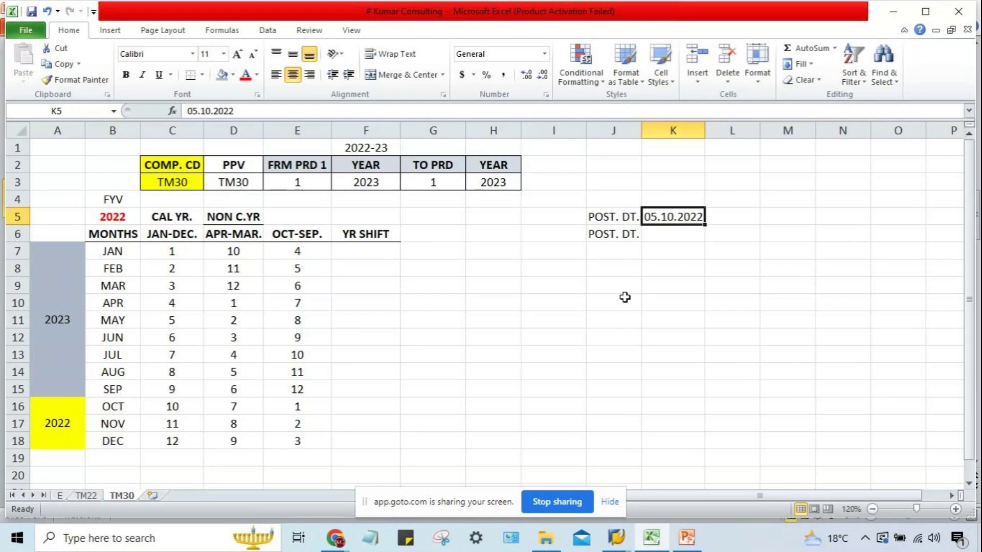
left_click(302, 188)
left_click(362, 185)
left_click(429, 186)
left_click(485, 185)
left_click(302, 182)
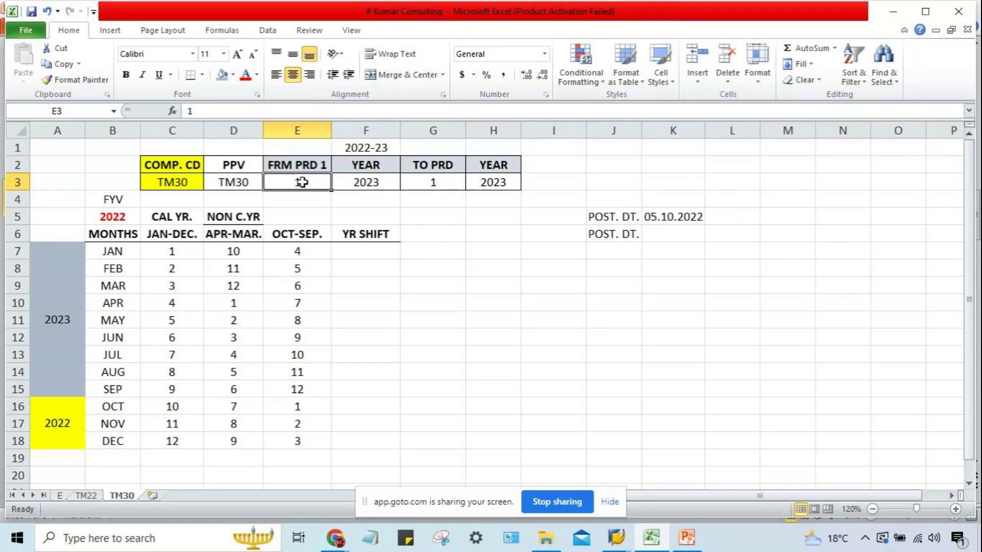
left_click(522, 320)
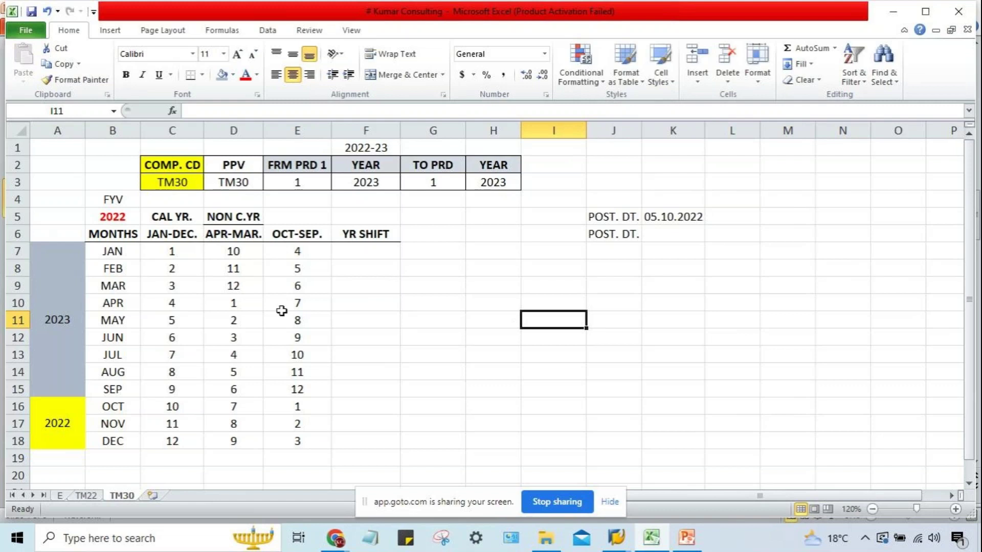
left_click(107, 409)
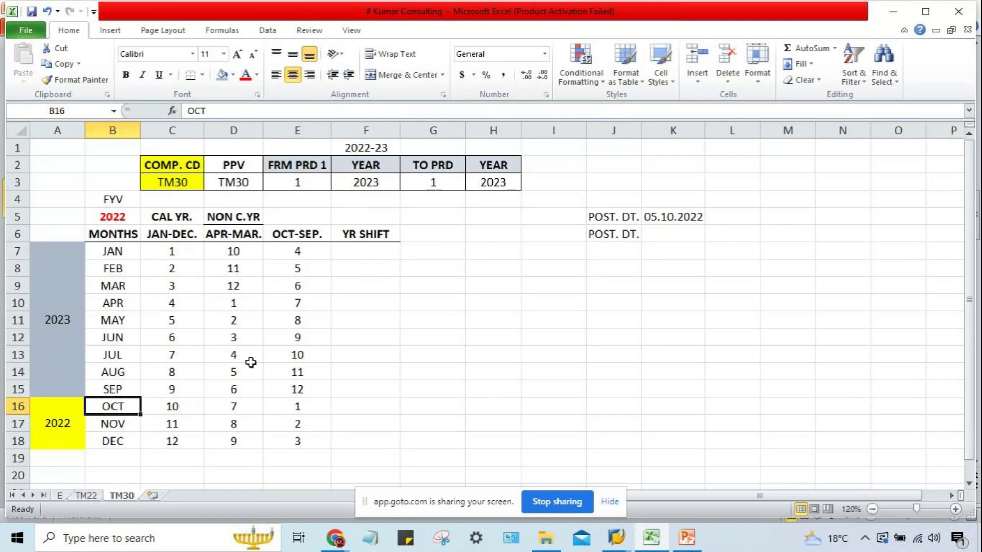
left_click(158, 406)
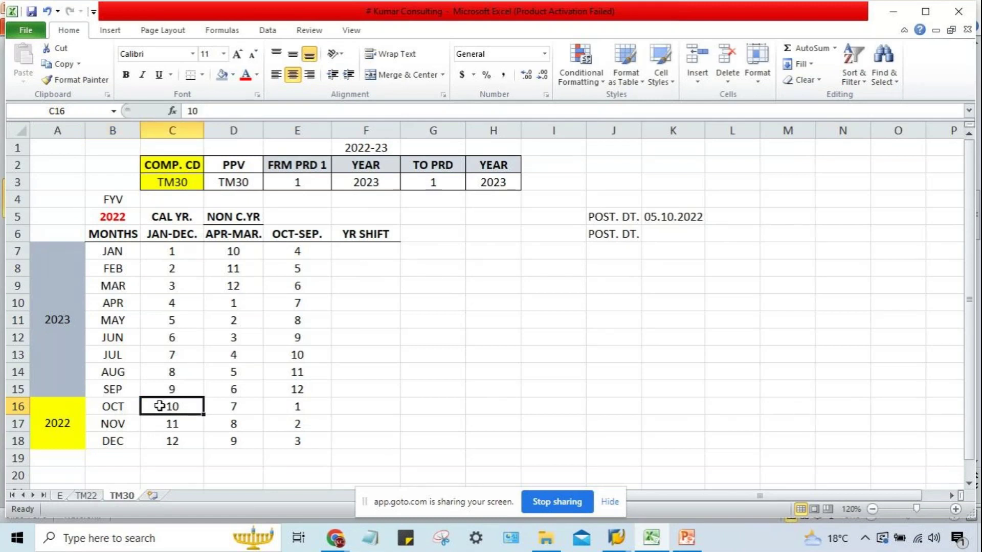
left_click(279, 188)
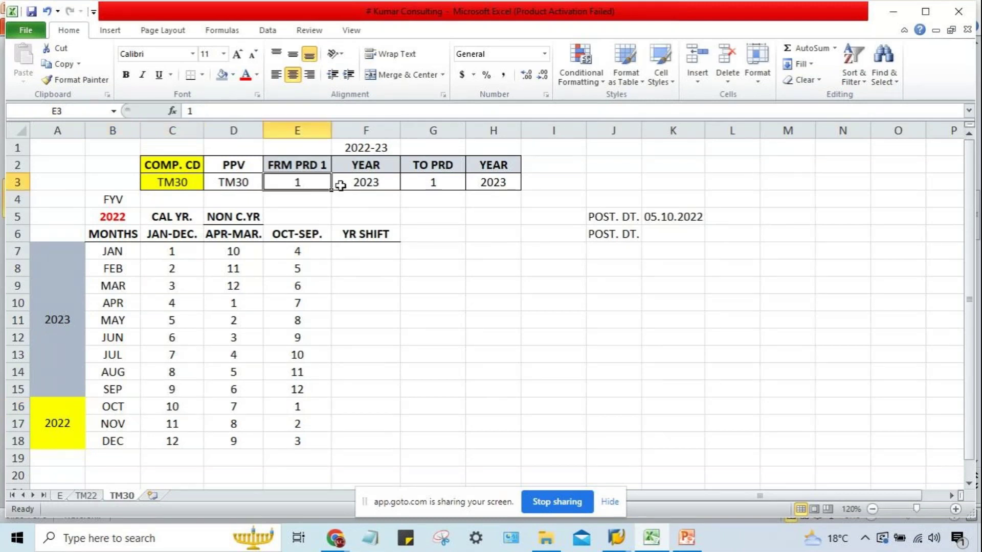
left_click(353, 185)
left_click(419, 185)
left_click(496, 186)
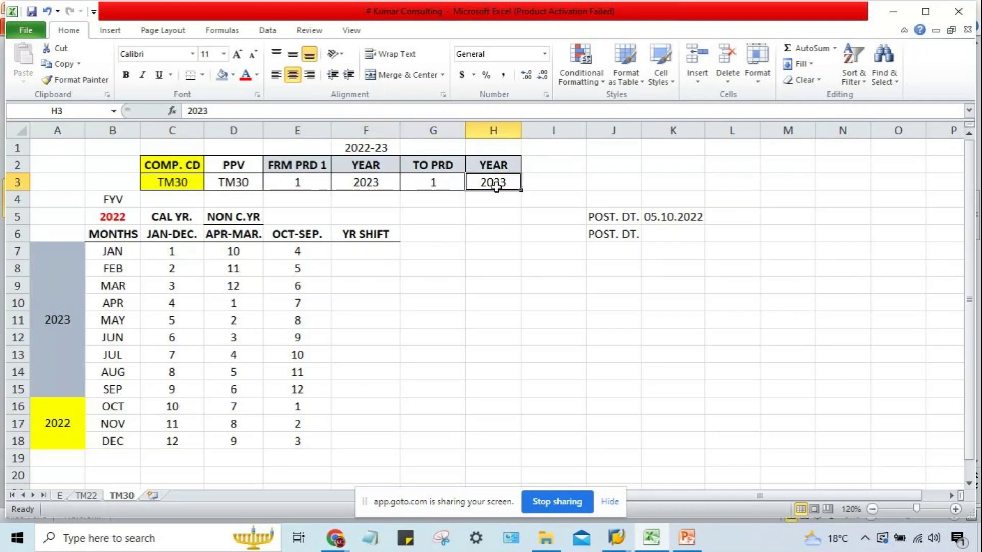
Delete the second POST. DT. label from J6
left_click(691, 220)
left_click(626, 236)
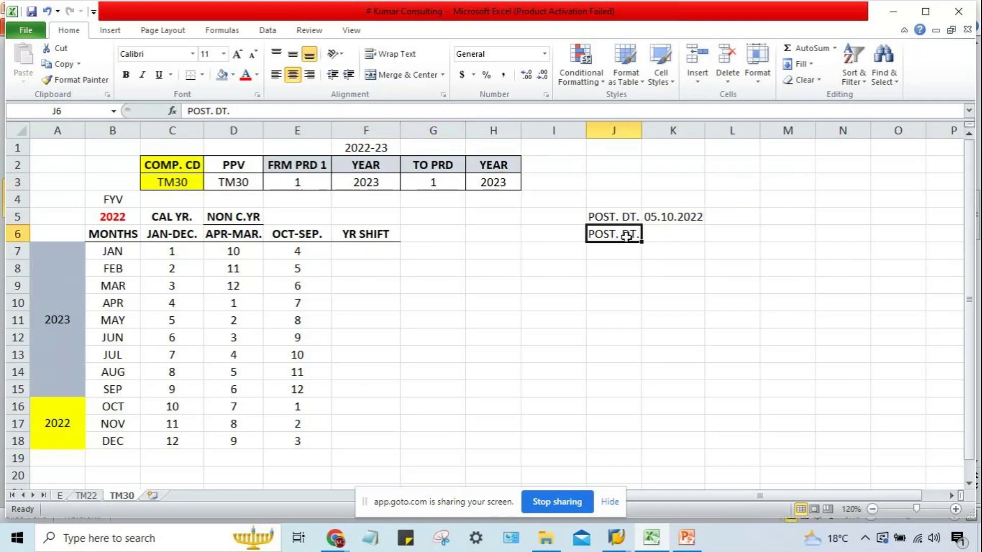
key("BackSpace")
left_click(651, 330)
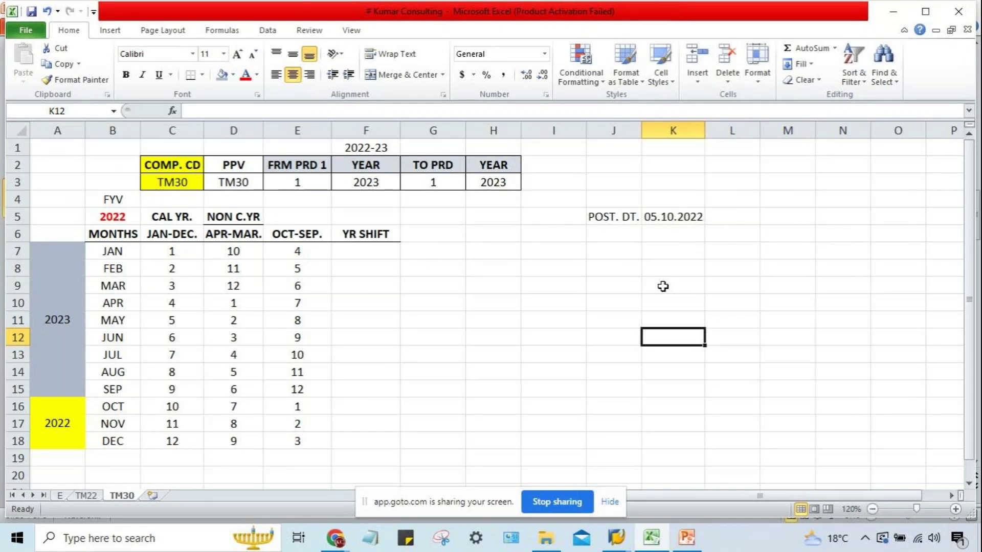
Examine the 05.10.2022 posting date against October's OCT-SEP period and the from and to period fields
left_click(693, 215)
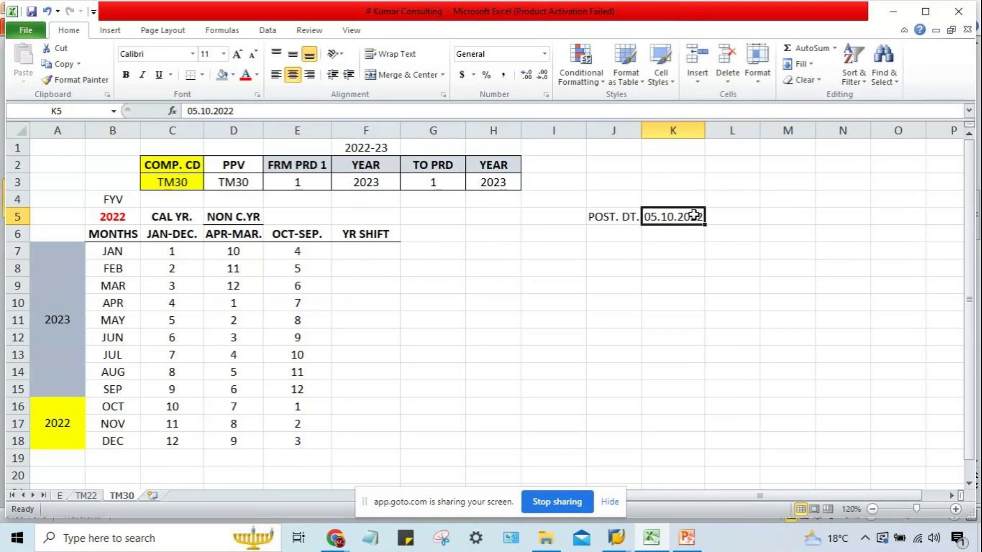
left_click(688, 314)
left_click(682, 222)
left_click(104, 406)
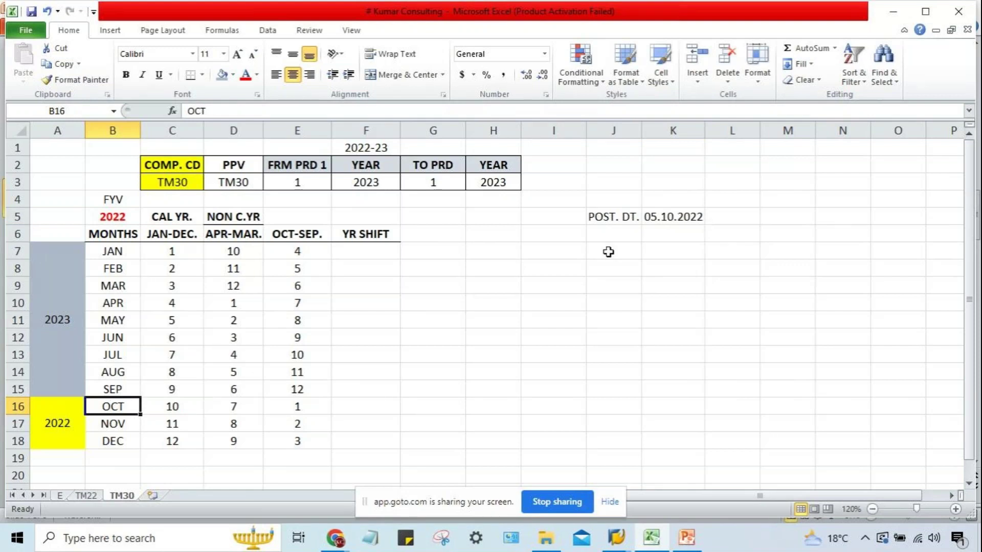
left_click(298, 406)
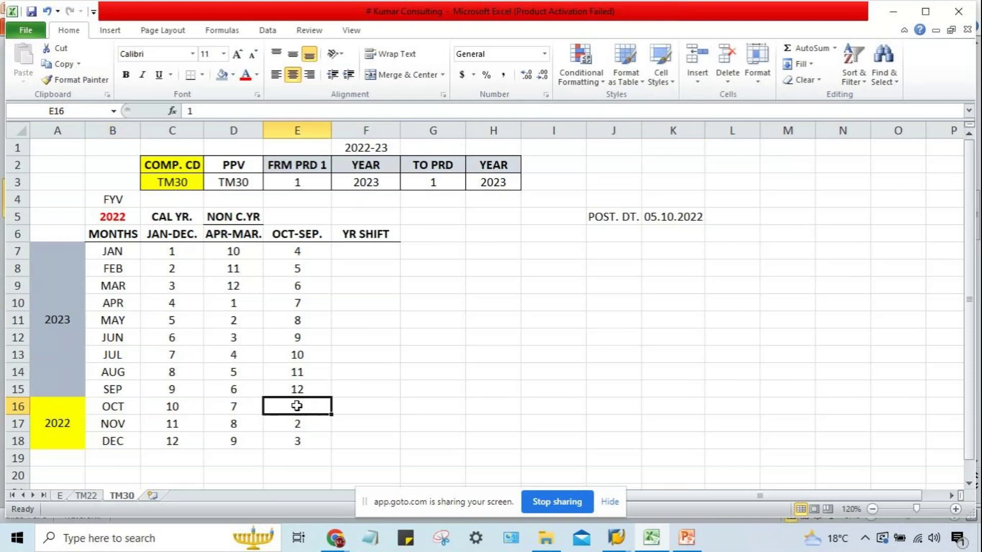
left_click(307, 183)
left_click(437, 185)
key("Left")
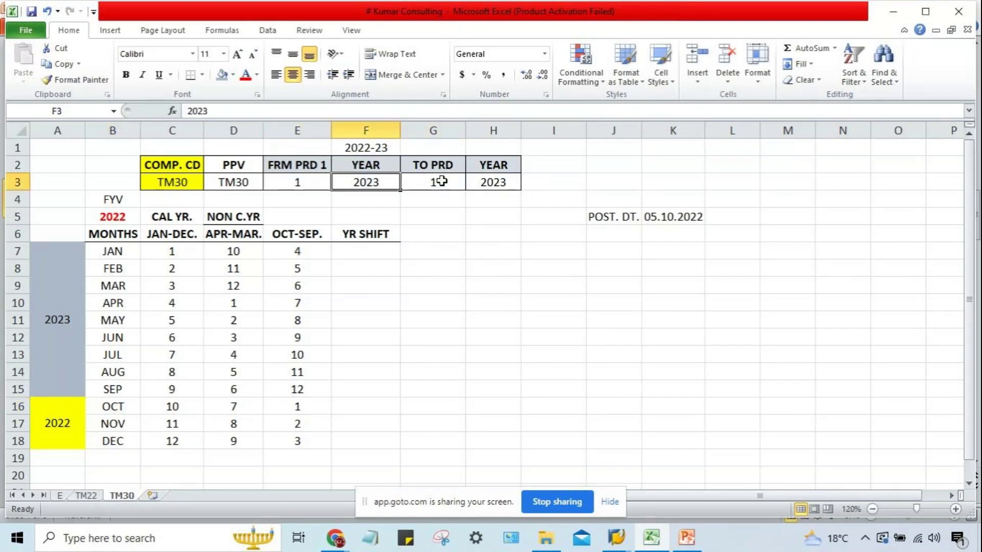
left_click(682, 234)
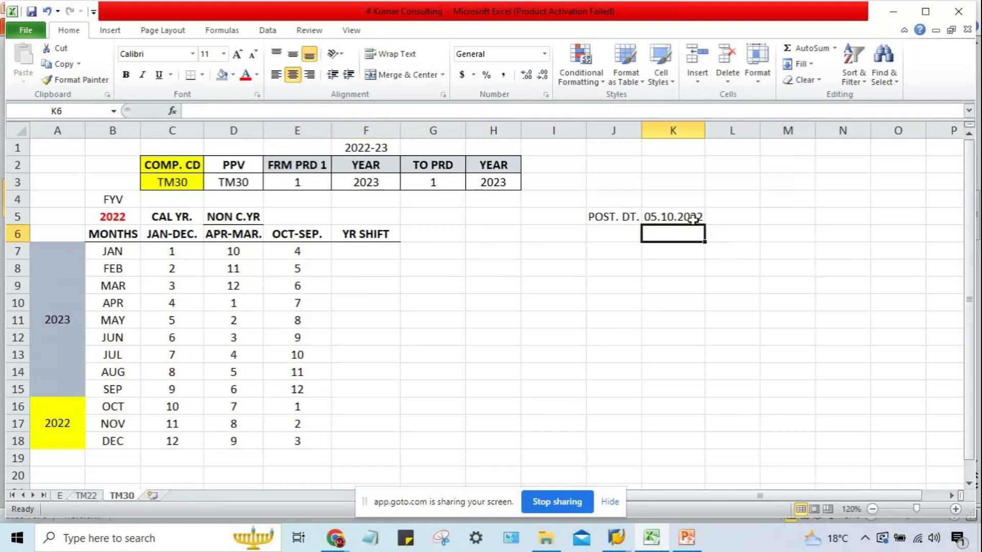
left_click(693, 219)
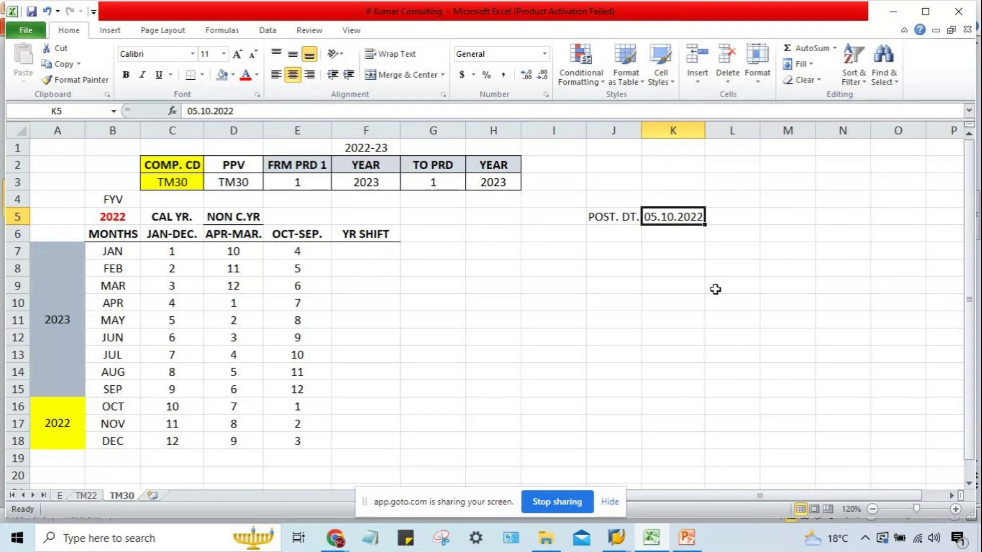
Enter +1 as text in the YR SHIFT column for October, November and December
left_click(134, 411)
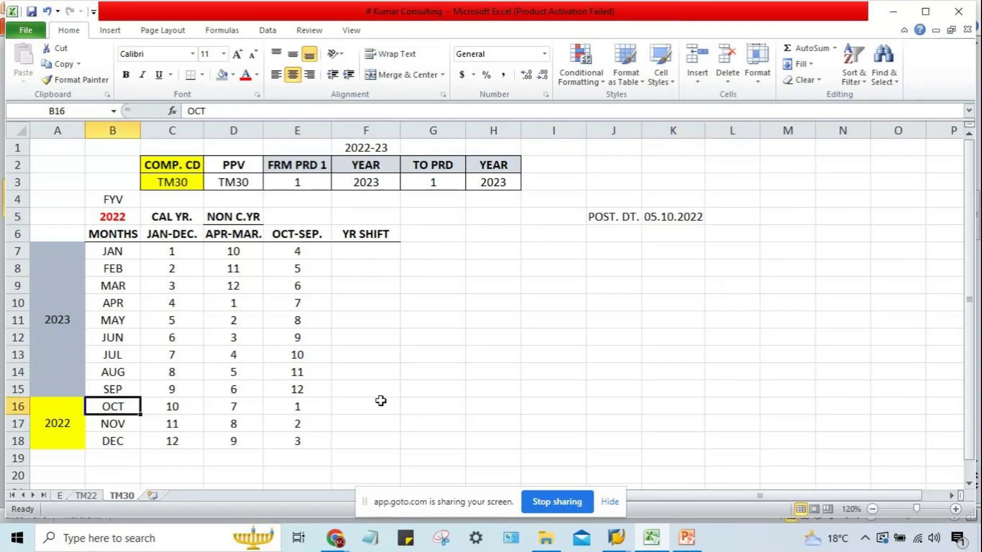
left_click(378, 404)
type("1")
key("Return")
key("Up")
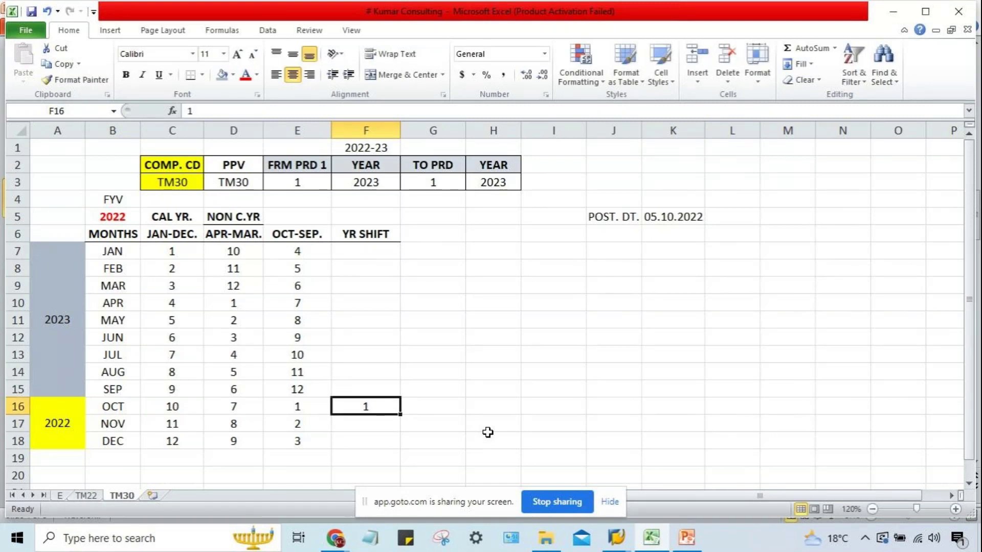
type("'+1")
key("Return")
key("ctrl+d")
key("Down")
key("ctrl+d")
key("Down")
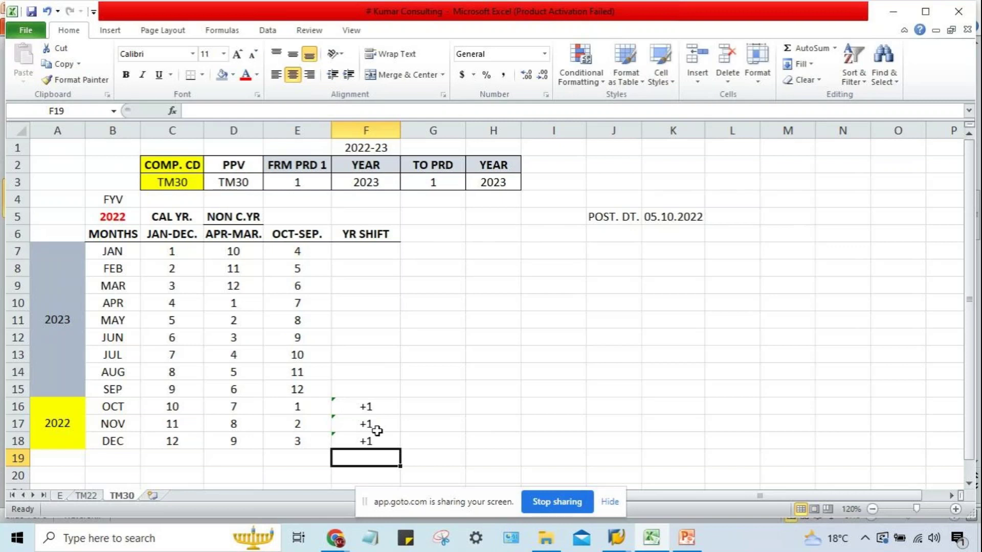
Examine the October to December months together with their YR SHIFT entries
key("Up")
key("Up")
key("Up")
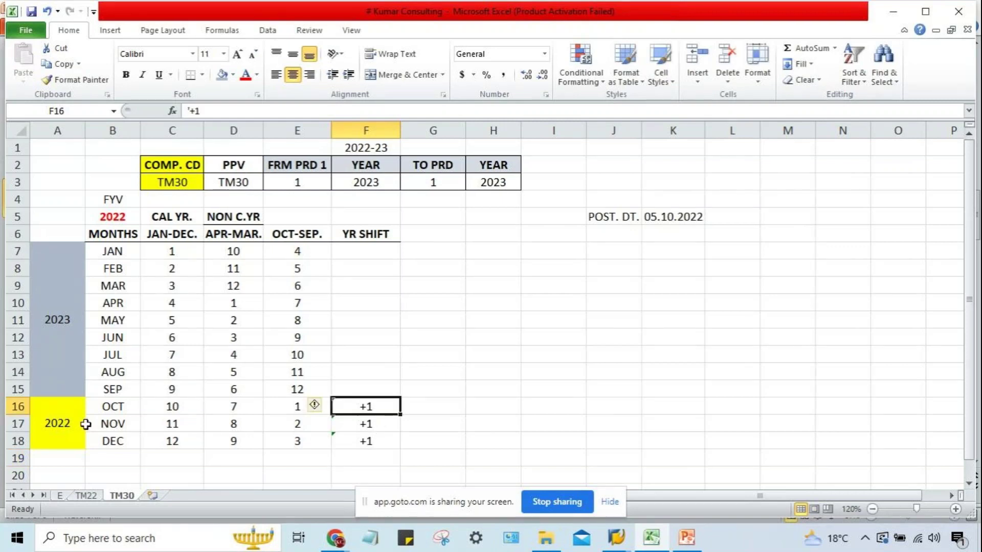
left_click_drag(113, 406, 114, 446)
left_click(121, 439)
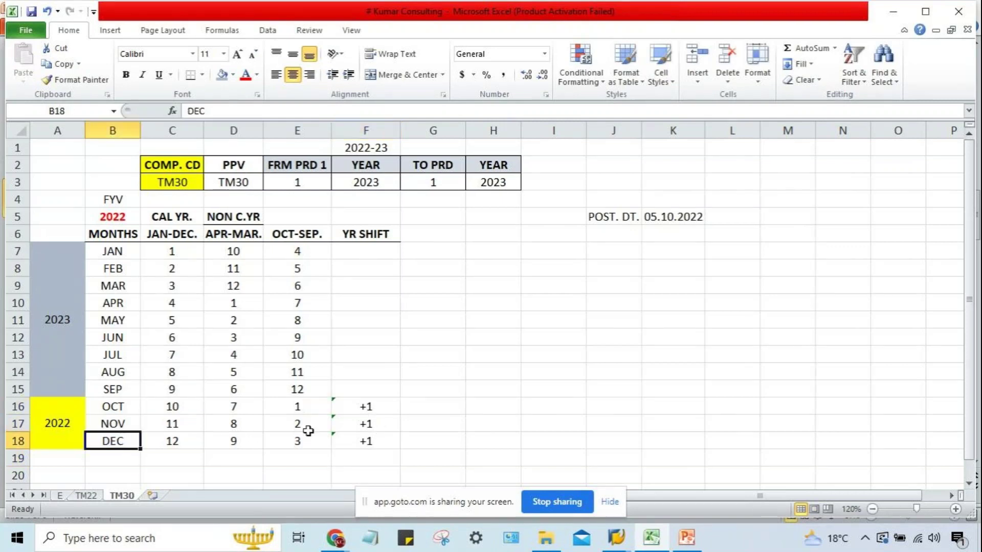
left_click(371, 406)
left_click(366, 429)
left_click(338, 442)
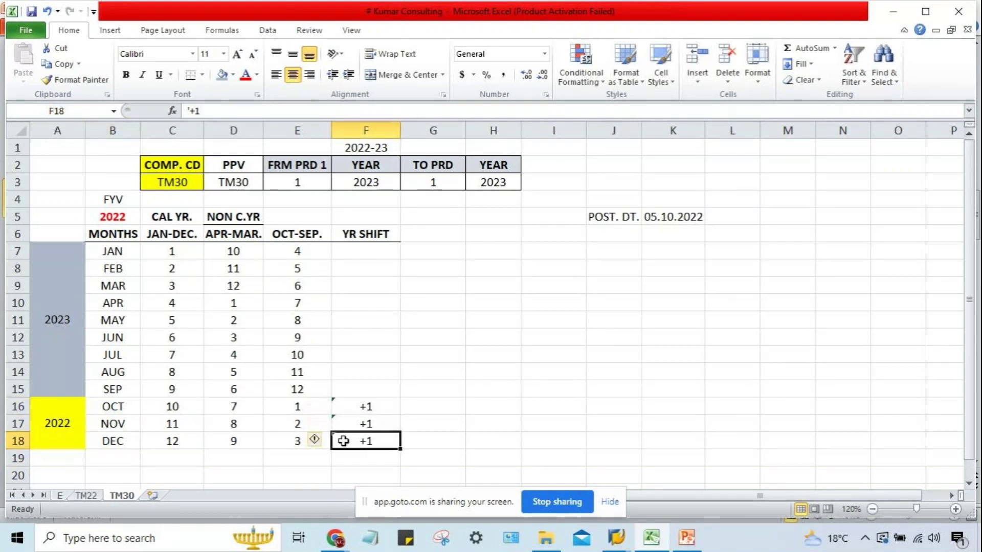
left_click(108, 413)
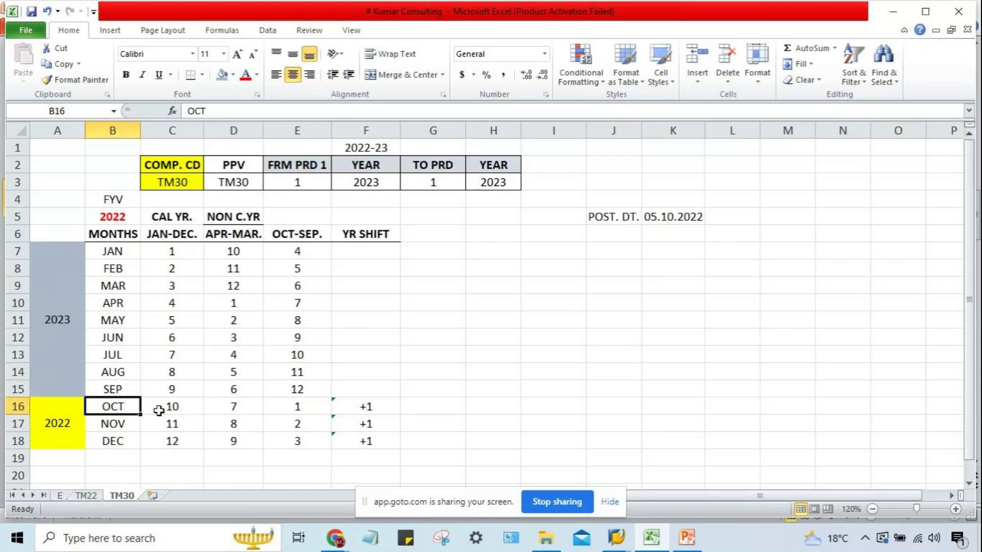
left_click(283, 408)
left_click(66, 413)
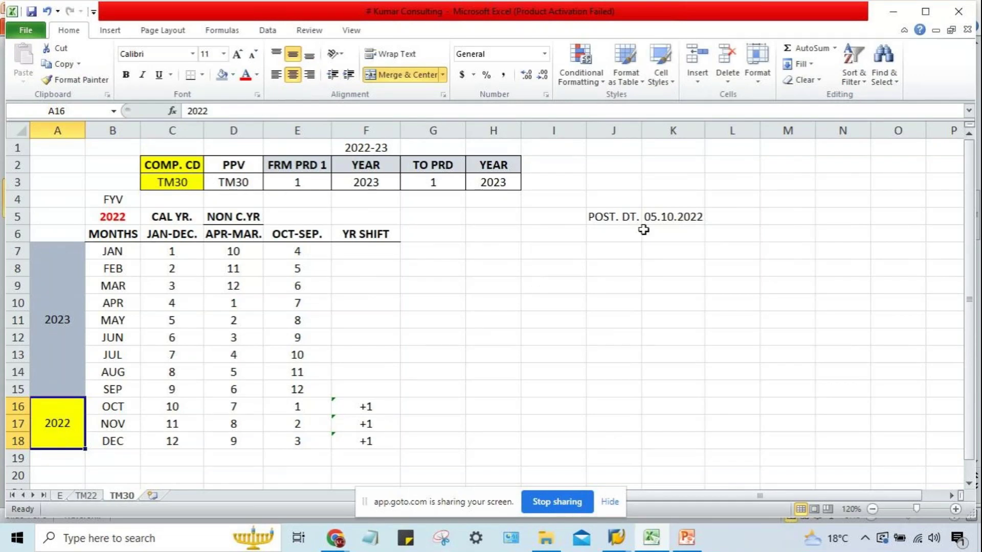
left_click(667, 218)
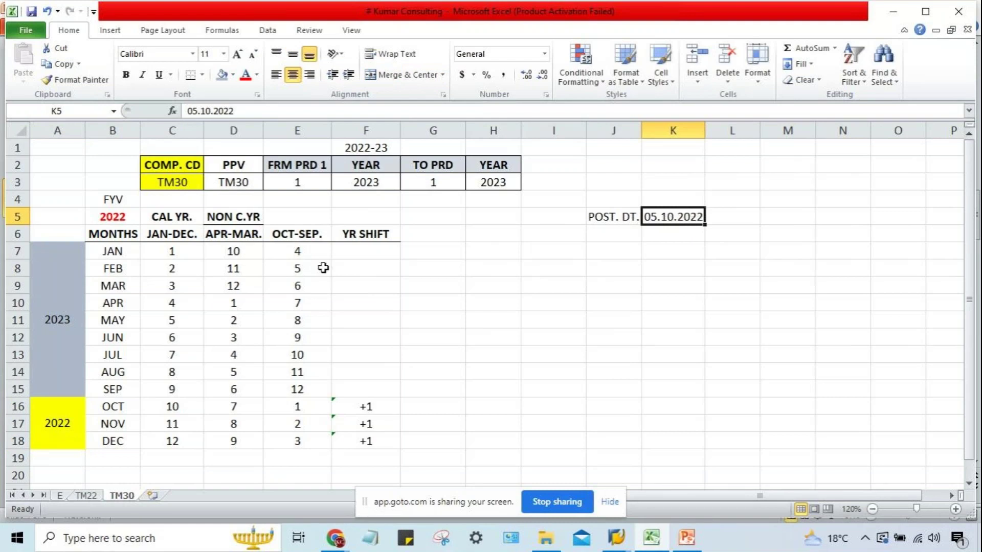
left_click(370, 184)
left_click(493, 183)
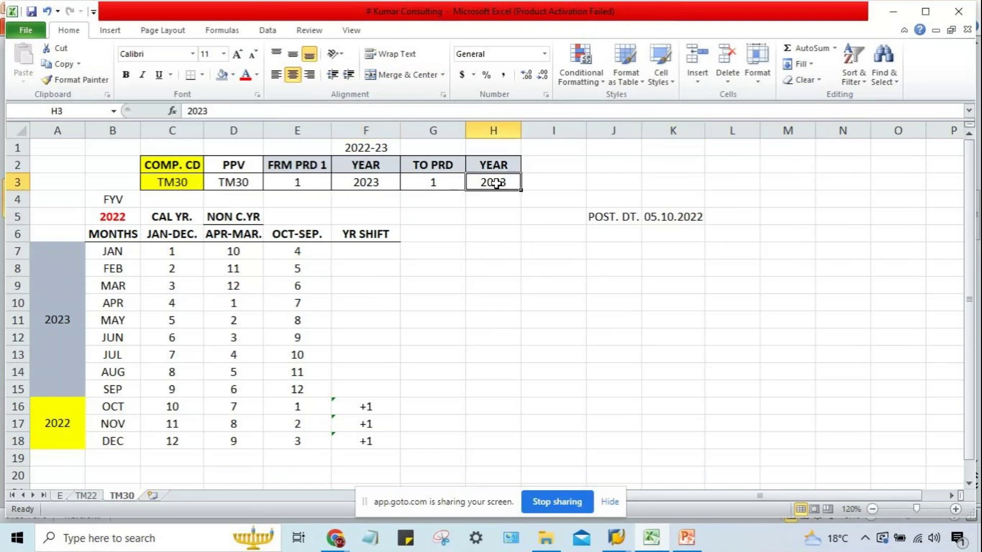
left_click(687, 215)
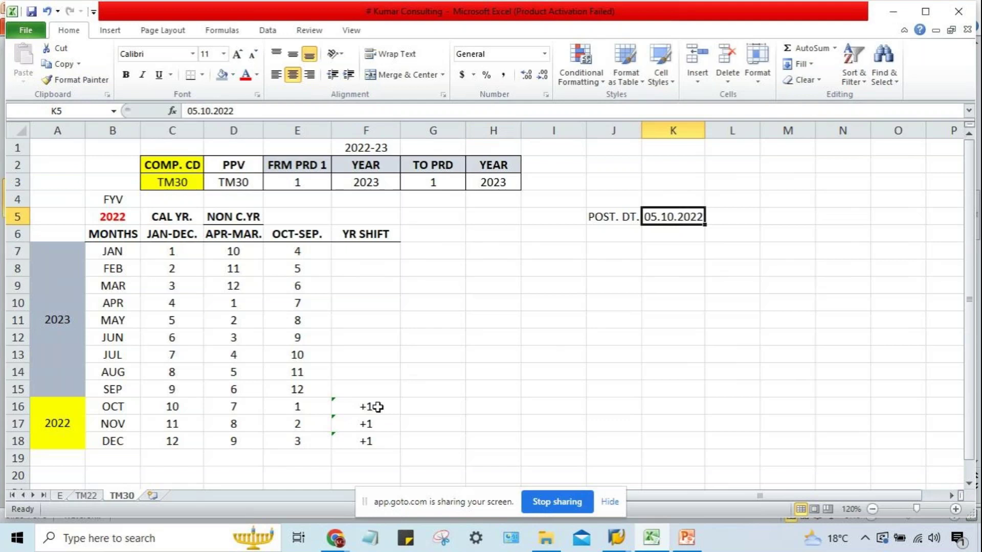
left_click(378, 407)
left_click(368, 183)
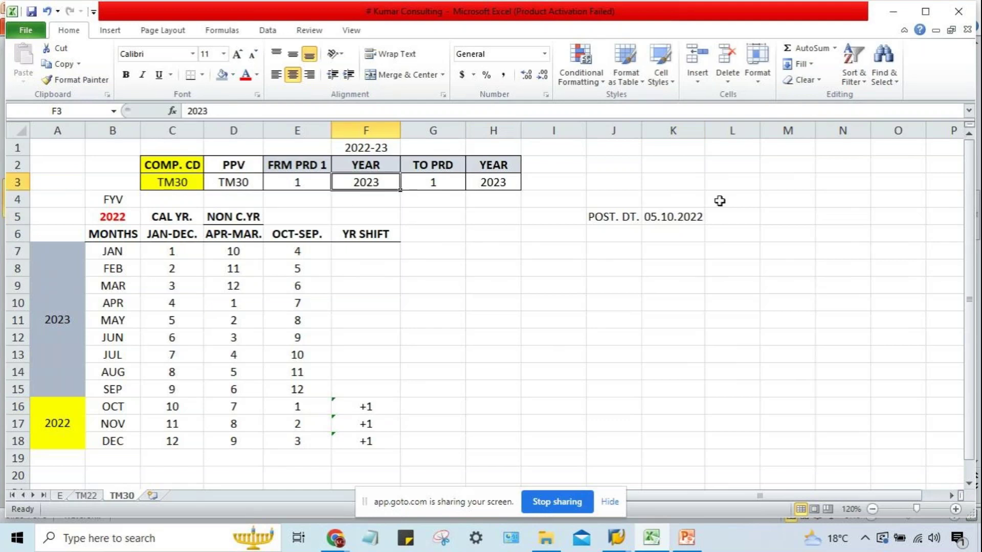
Add 05.11.2022 as a second posting date in K6, below 05.10.2022
left_click(97, 426)
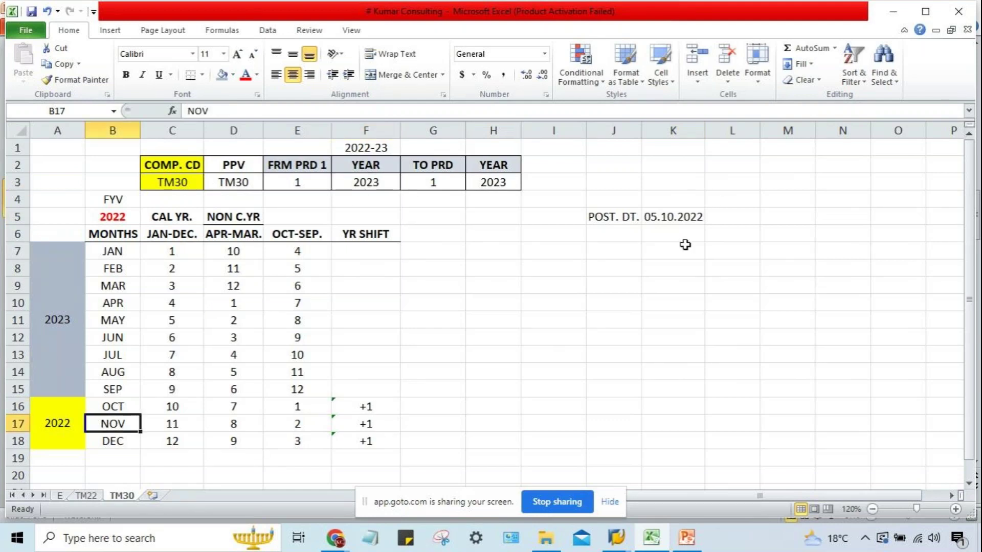
left_click(671, 236)
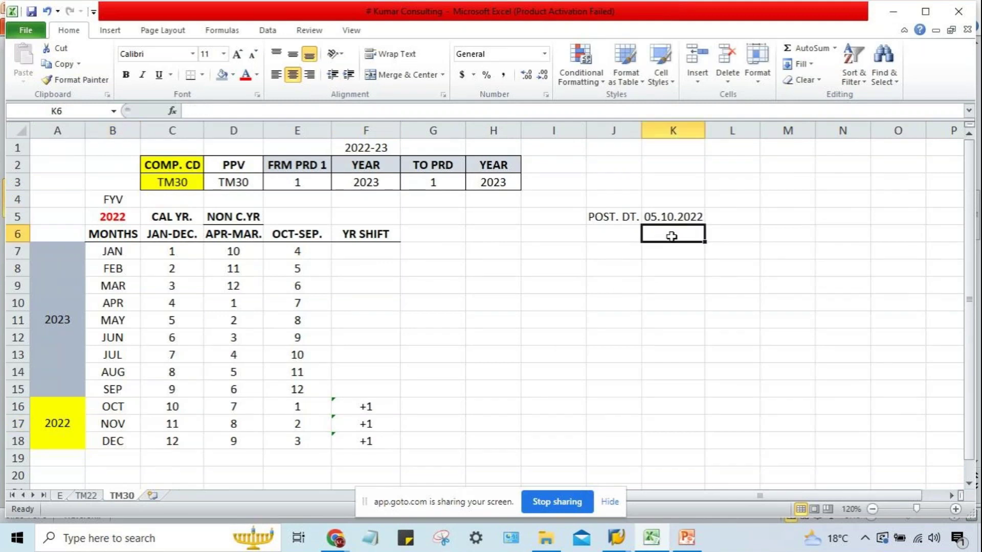
type("05")
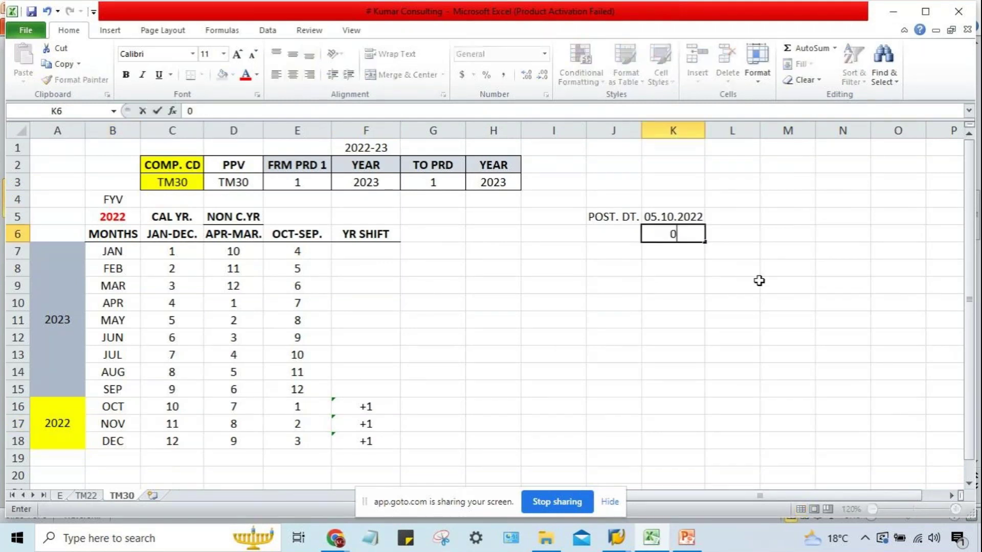
type(".11.2022")
key("Return")
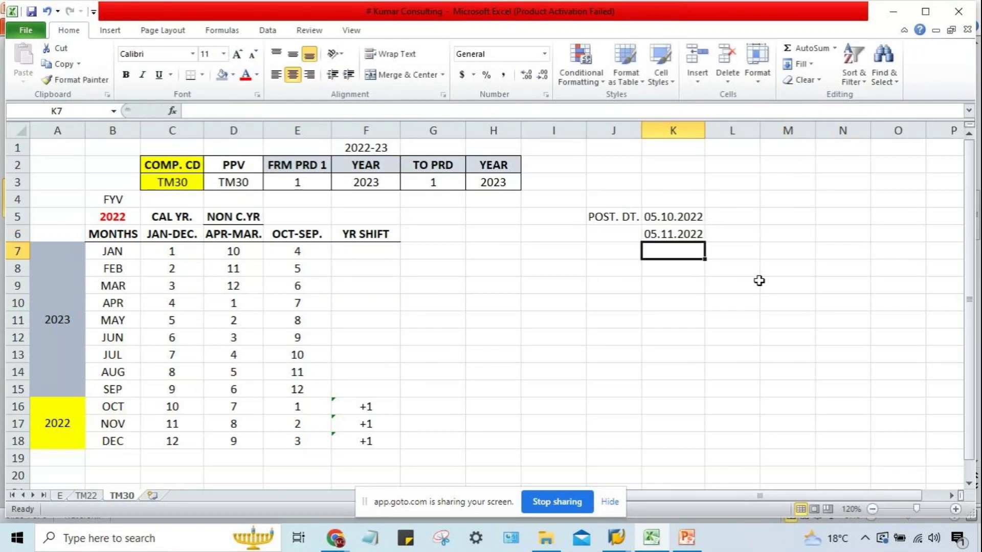
Compare the 05.11.2022 posting date with November's period, its year shift and the period table's years
left_click(662, 234)
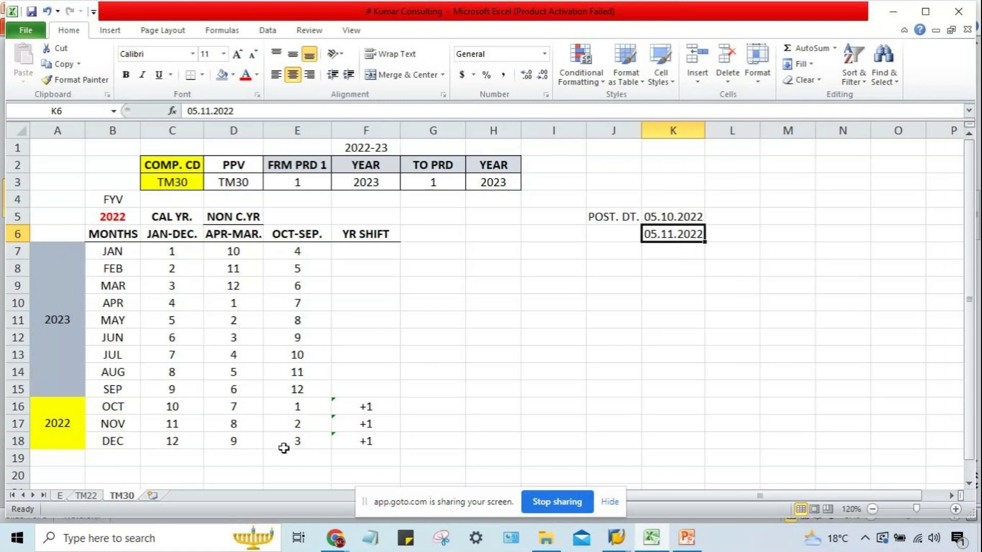
left_click(287, 425)
left_click(701, 235)
left_click(384, 423)
left_click(700, 231)
left_click(384, 182)
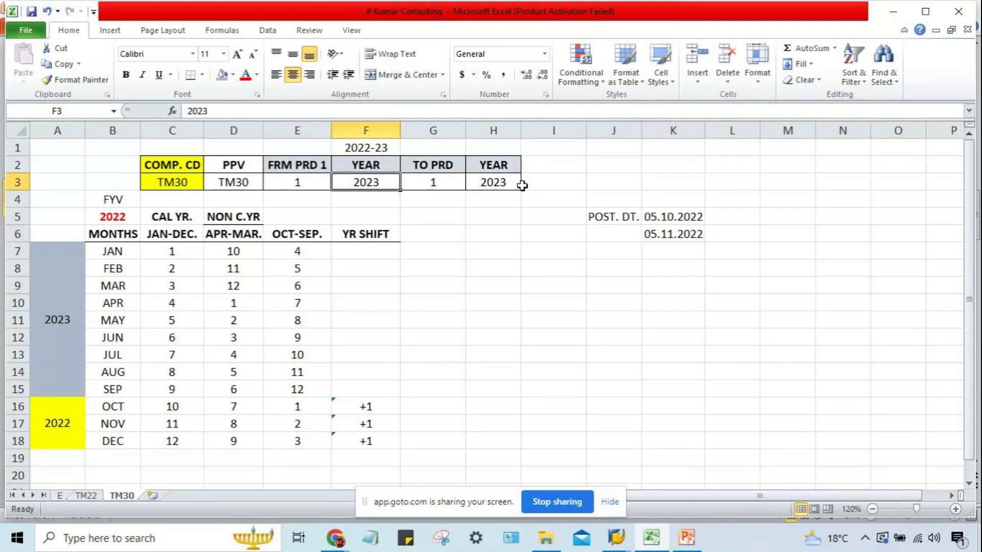
left_click(527, 183)
Set both the FRM PRD 1 and TO PRD values for company code TM30 to 2
left_click(305, 185)
type("2")
key("Tab")
key("Tab")
type("2")
key("Return")
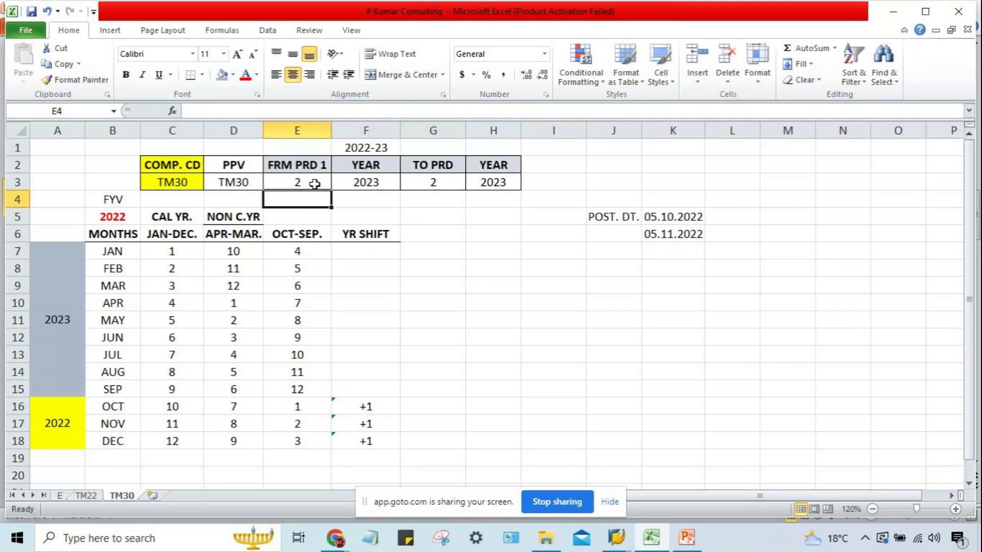
left_click(121, 438)
left_click(201, 442)
left_click(233, 446)
left_click(126, 442)
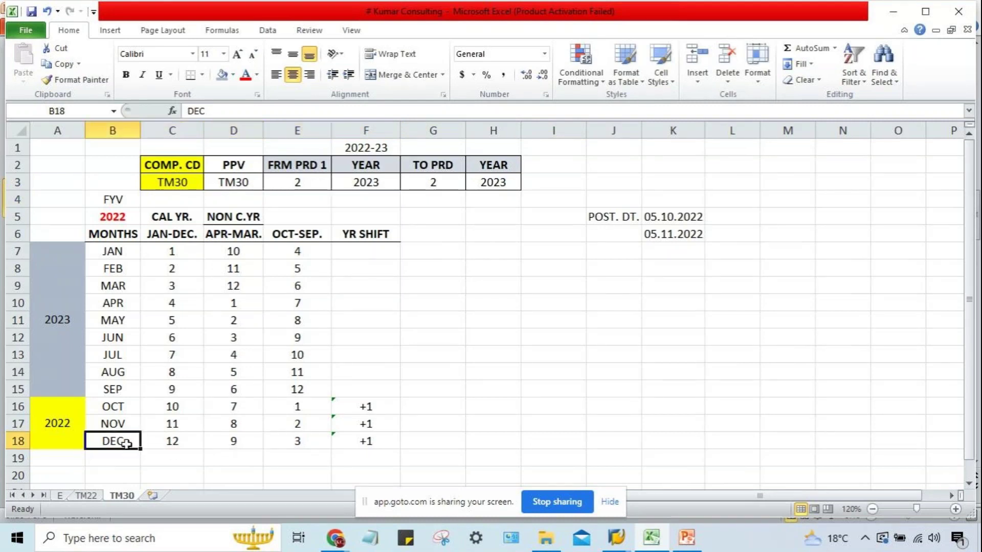
left_click(301, 447)
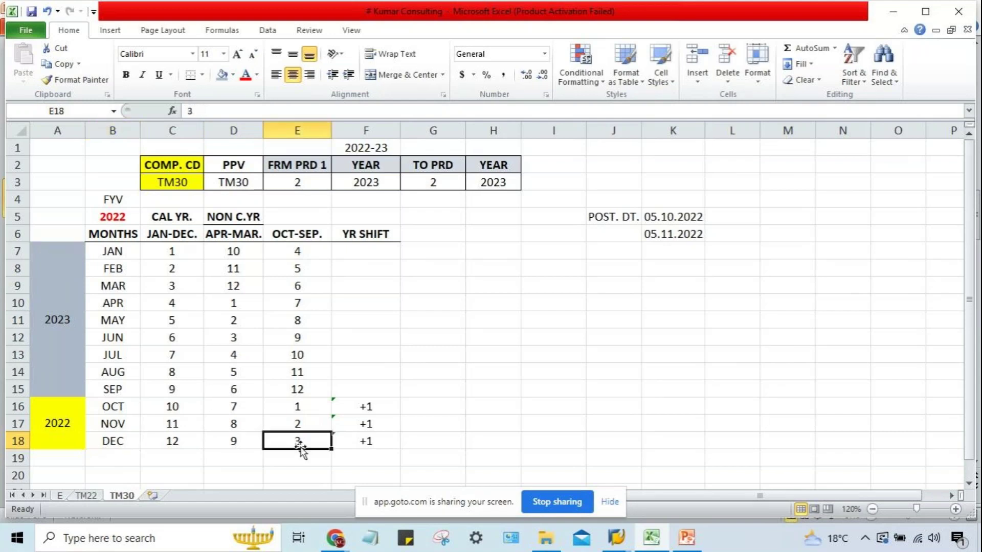
left_click(367, 439)
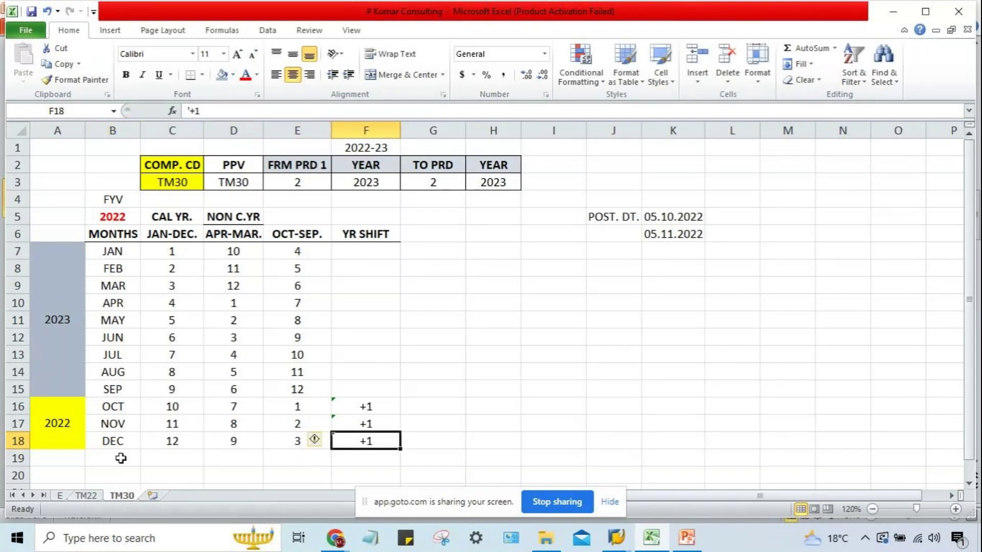
left_click(114, 442)
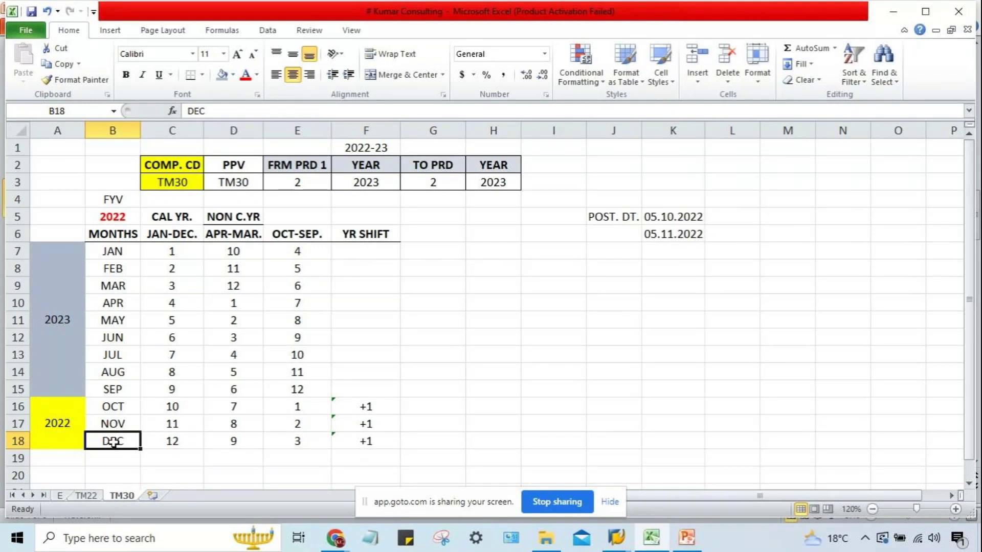
Add 05.01.2023 as a third posting date in K7 and check it against January's YR SHIFT cell
left_click(654, 254)
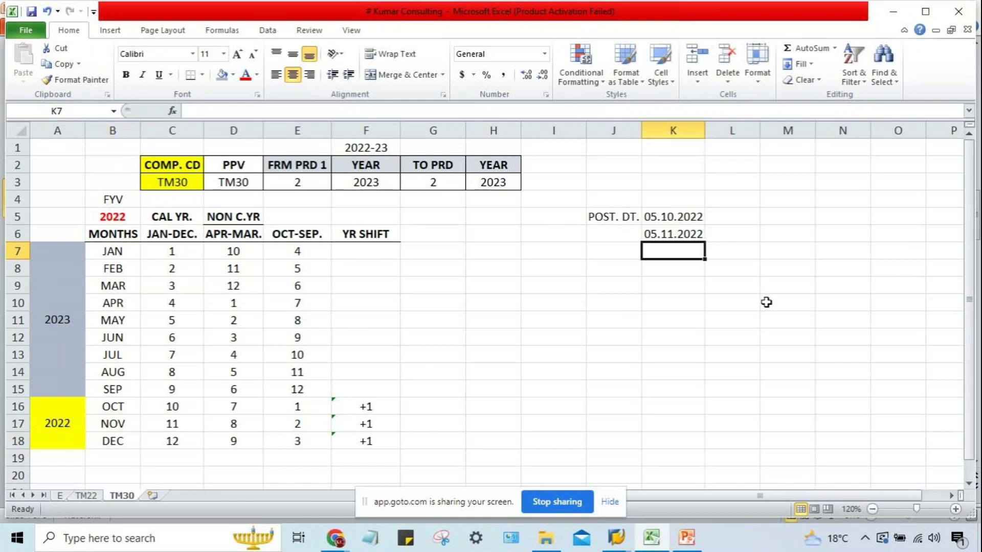
type("05.01.2023")
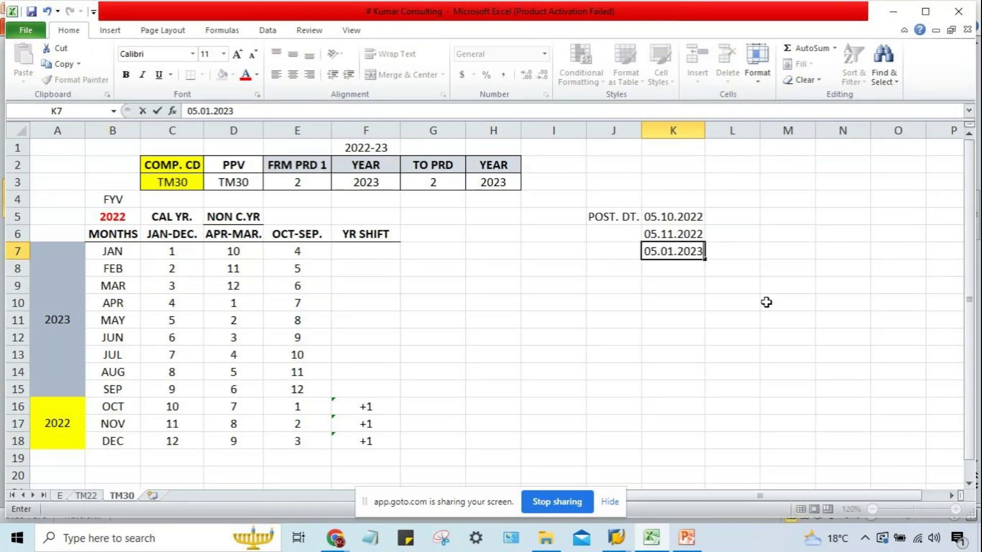
key("Return")
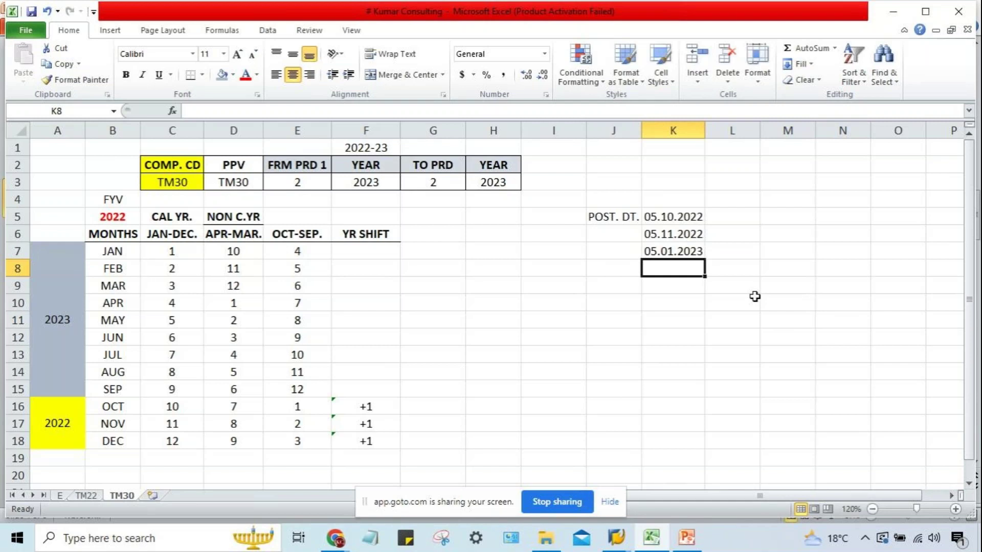
left_click(697, 252)
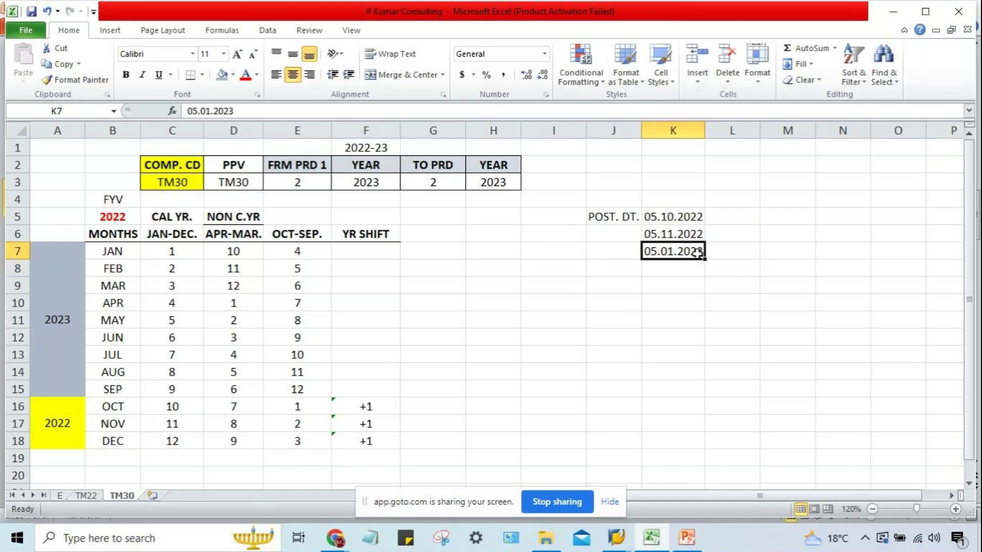
left_click(361, 252)
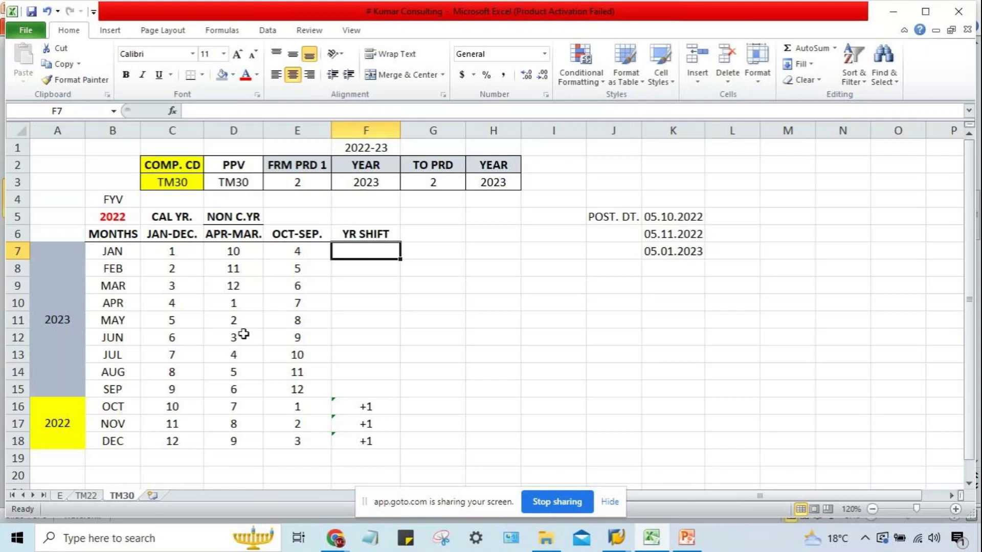
left_click(689, 252)
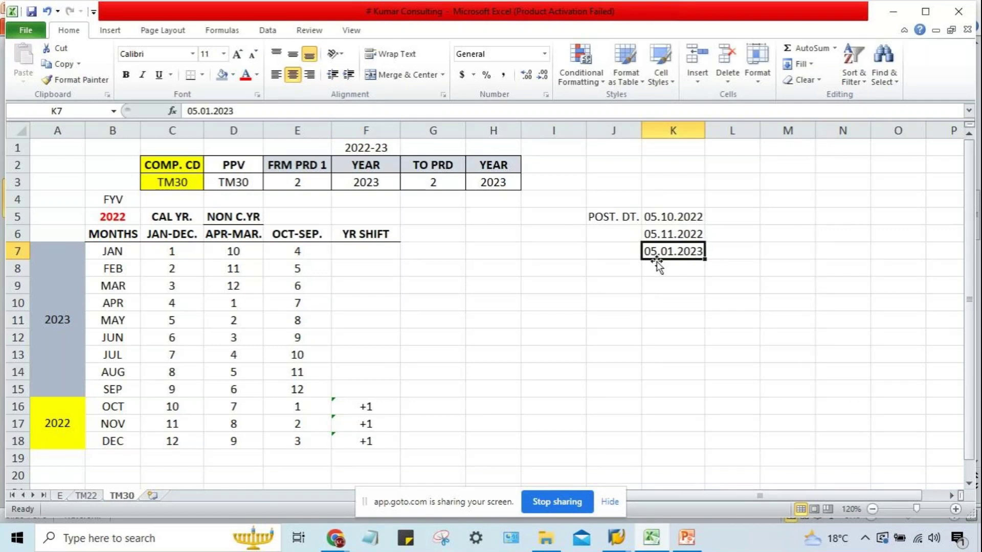
Look up January's OCT-SEP. period and set both FRM PRD 1 and TO PRD for company code TM30 to 4
left_click(109, 255)
left_click(297, 249)
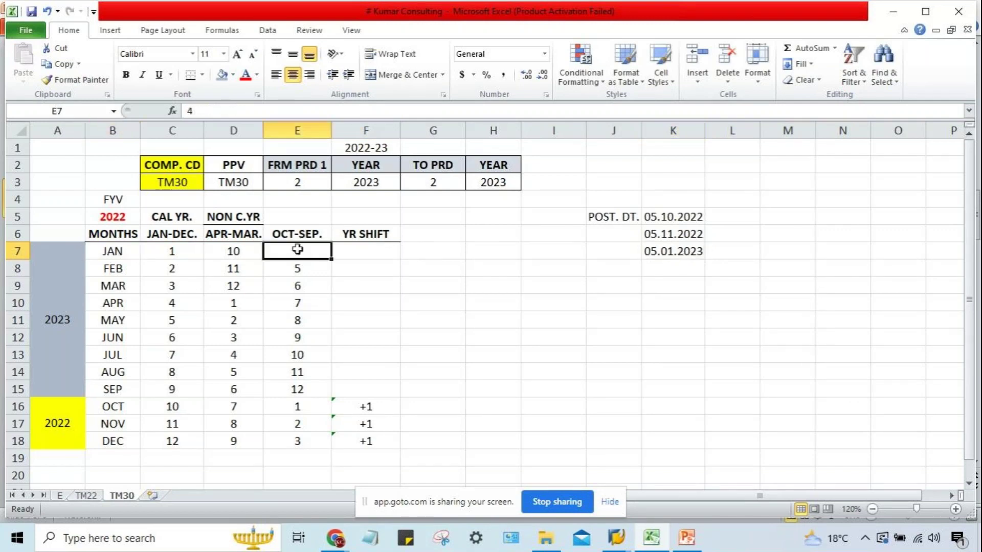
left_click(673, 252)
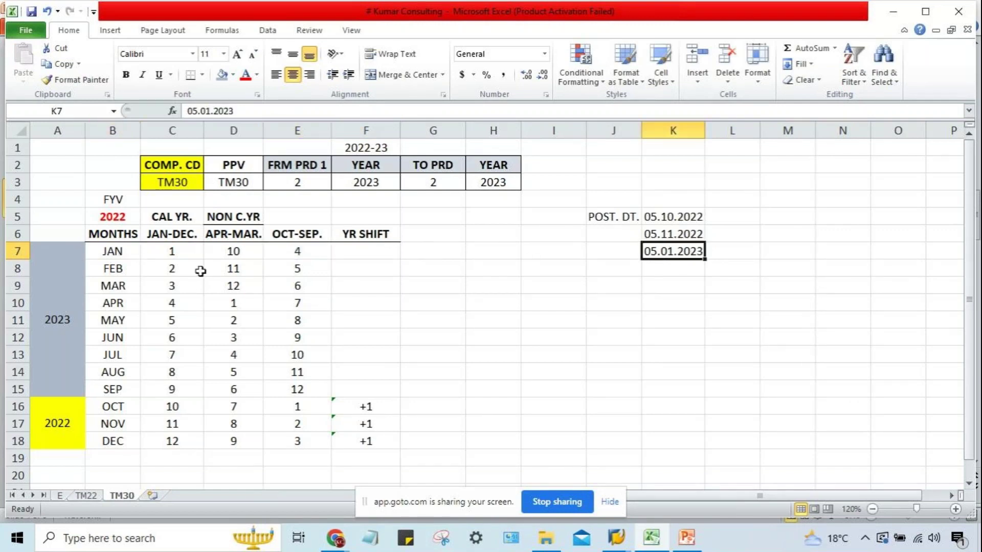
left_click(297, 251)
left_click(298, 183)
type("2")
key("BackSpace")
type("4")
key("Tab")
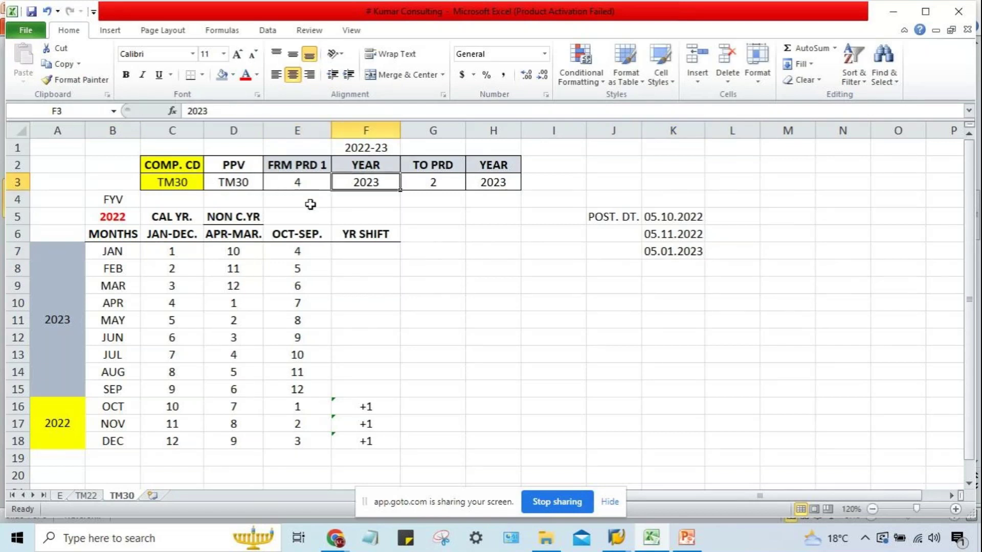
key("Tab")
type("4")
key("Return")
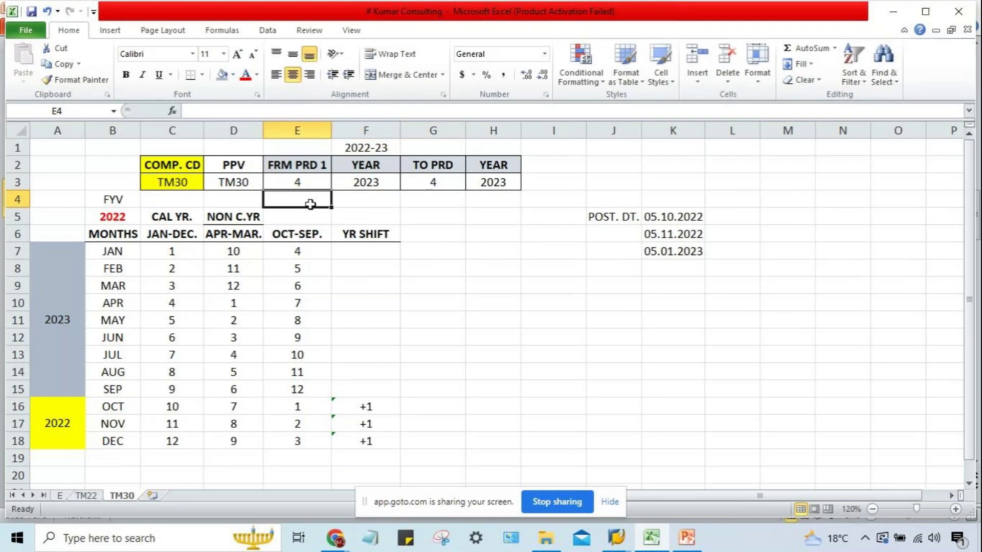
Check the 05.01.2023 posting date against the period table's year and enter 0 as January's YR SHIFT in F7
left_click(698, 253)
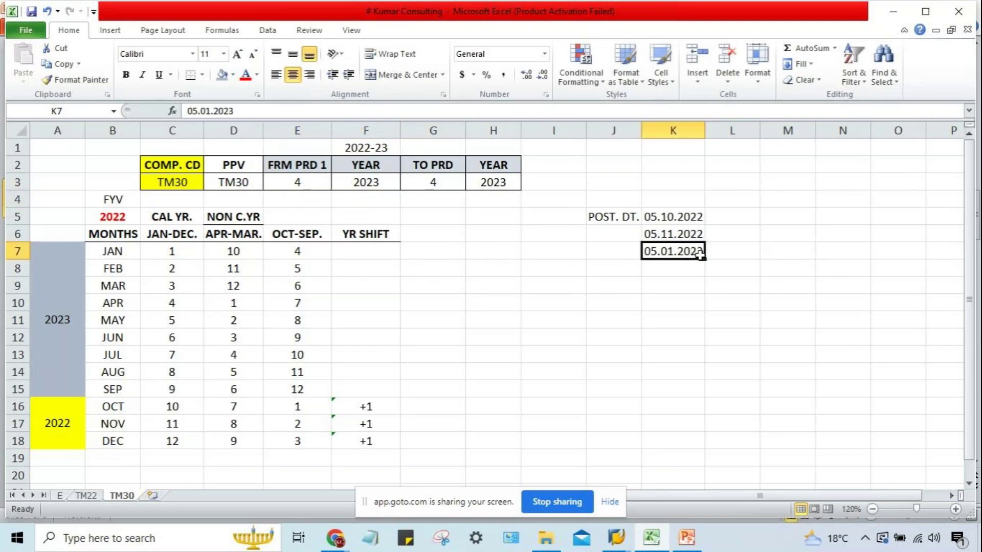
left_click(359, 182)
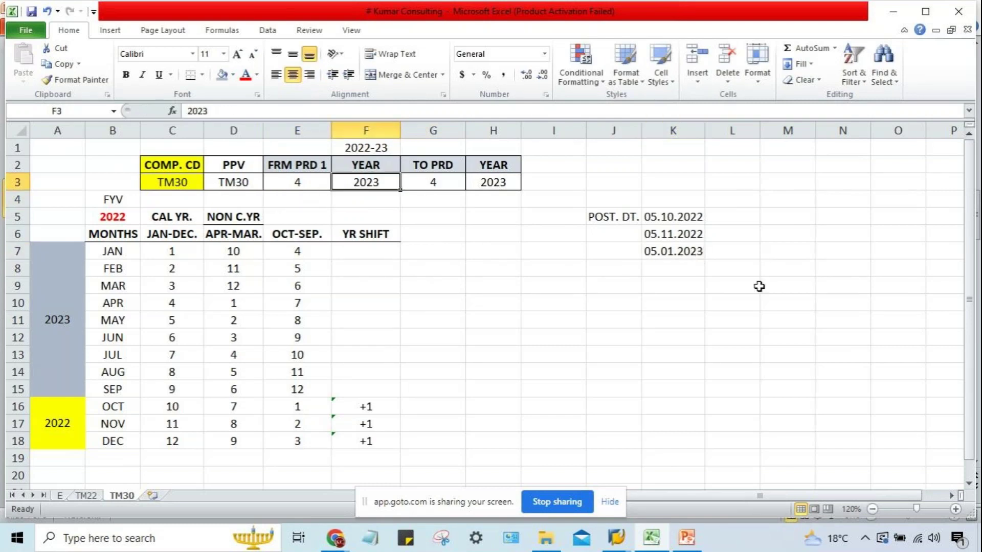
left_click(698, 256)
left_click(357, 251)
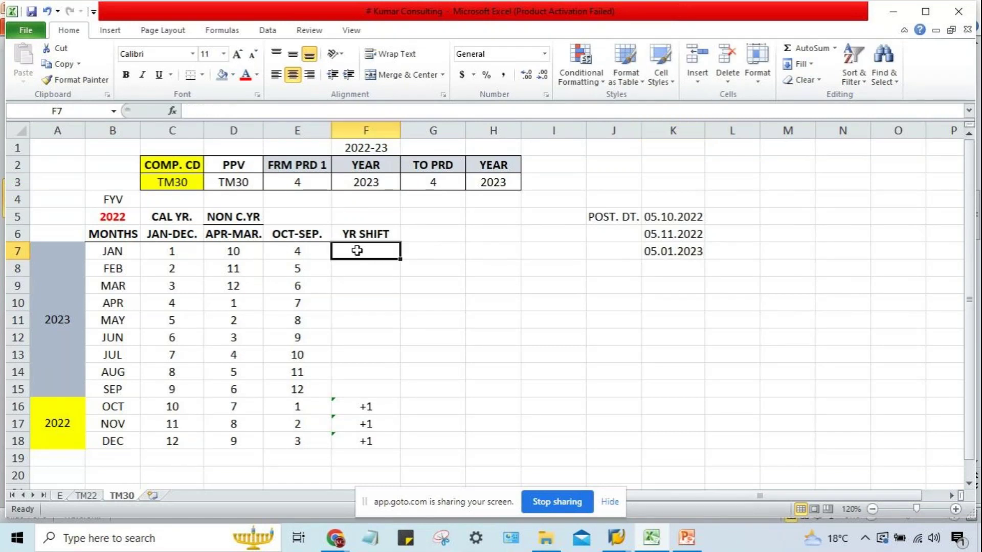
type("0")
key("Return")
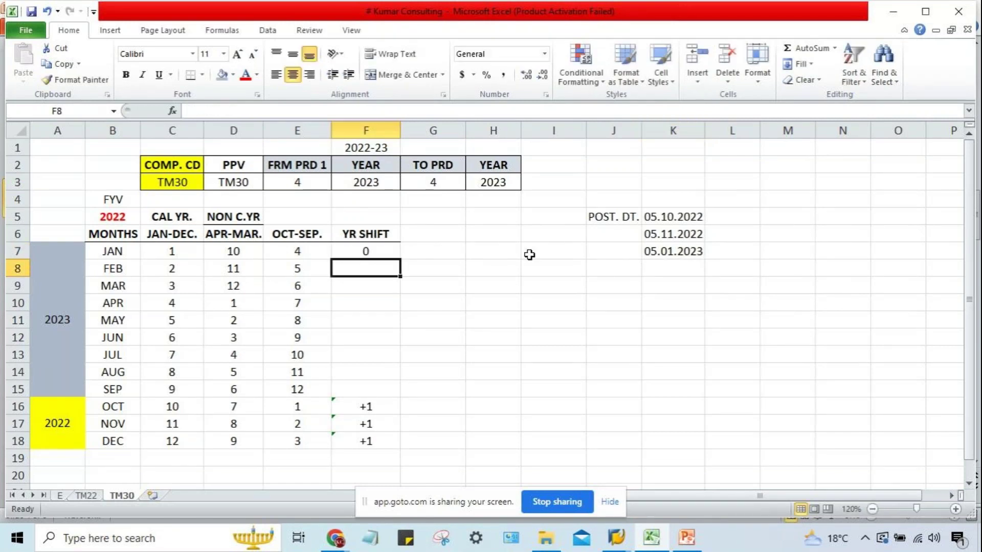
Compare January's year shift and the 05.01.2023 posting date with both YEAR values in the TM30 period table
left_click(395, 255)
left_click(691, 252)
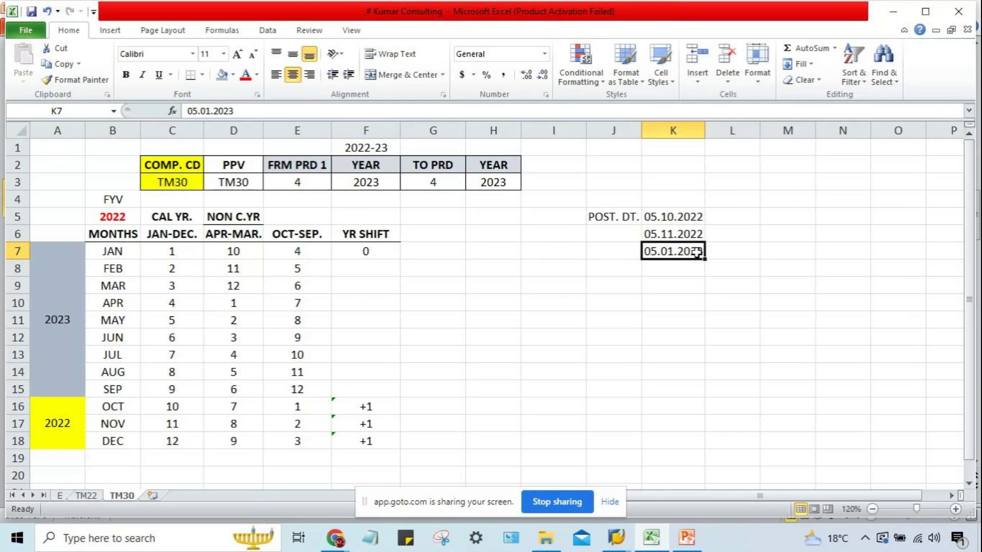
left_click(364, 179)
left_click(489, 183)
left_click(353, 168)
left_click(379, 182)
left_click(488, 182)
left_click(372, 179)
left_click(493, 182)
left_click(380, 182)
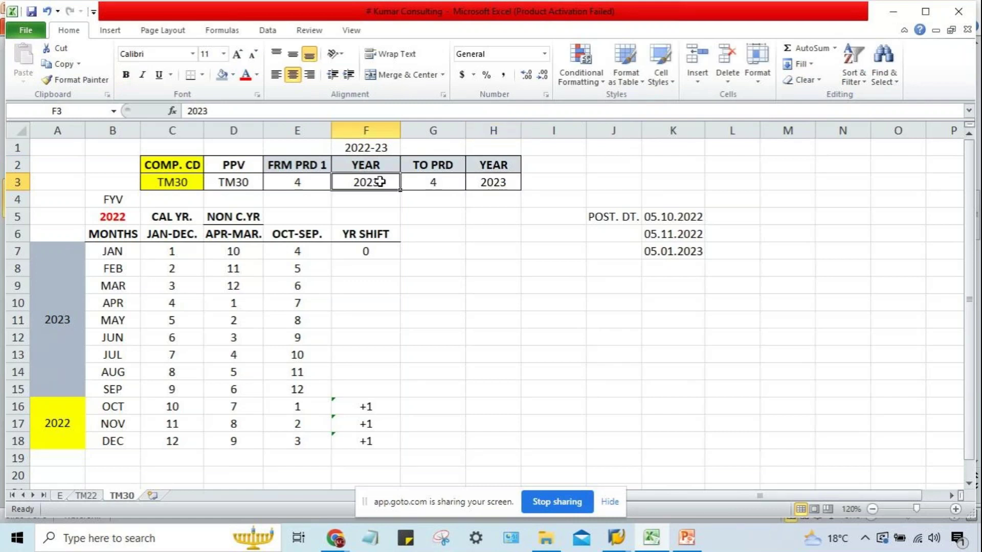
Compare the October–December and January–September month groups, and fill January's year shift of 0 down through September in F7:F15
left_click_drag(114, 407, 106, 438)
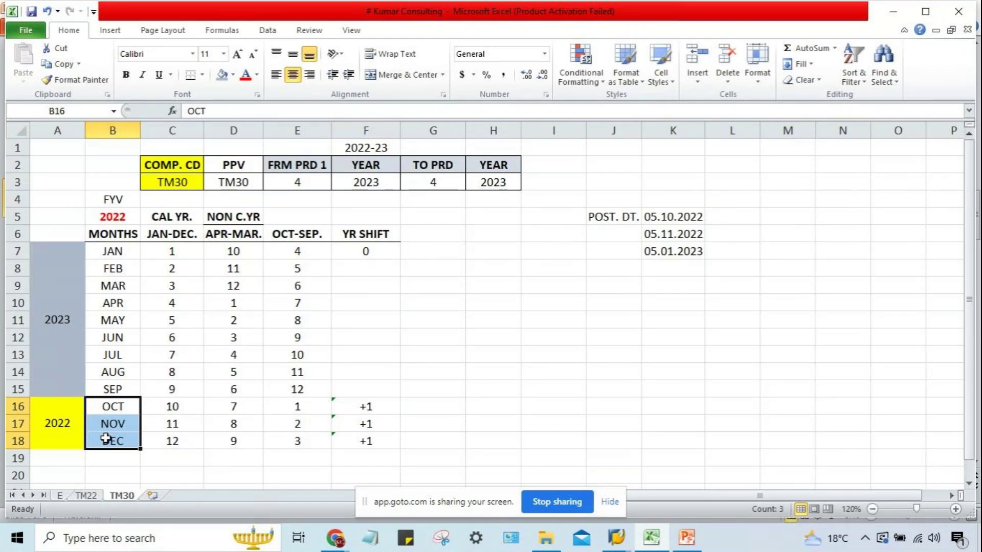
left_click_drag(118, 253, 113, 385)
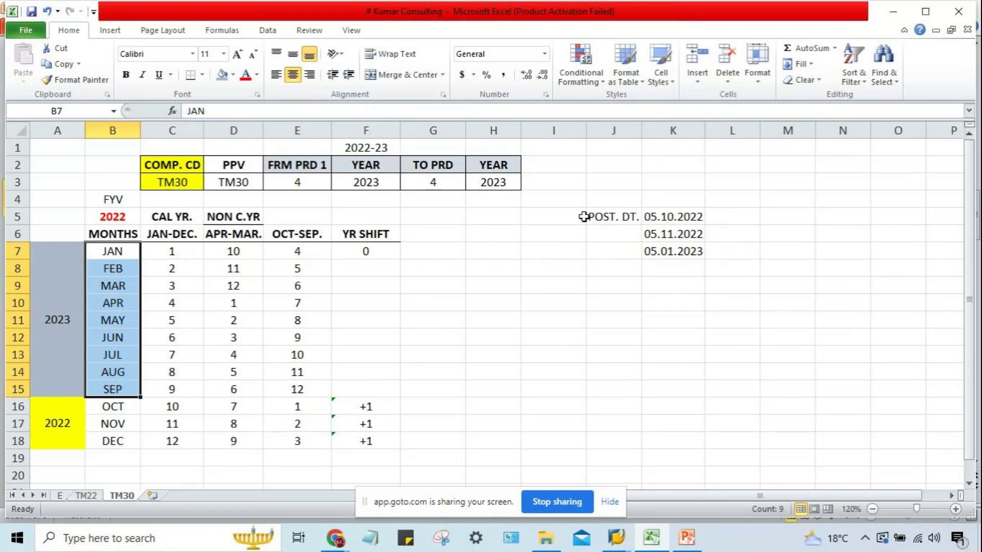
left_click_drag(355, 247, 349, 390)
key("ctrl+d")
left_click(478, 368)
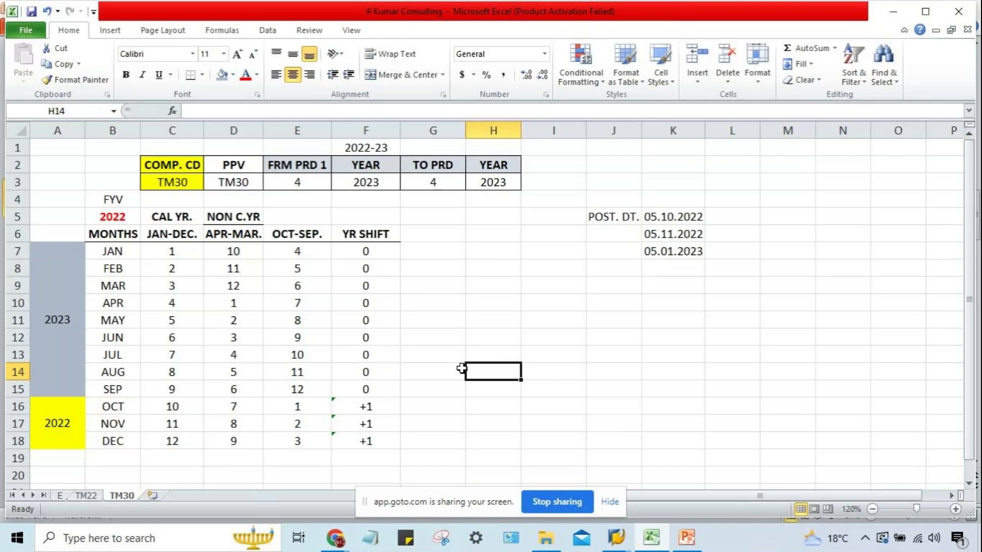
Move the whole YR SHIFT column, header included, from F6:F18 to column G starting at G6
left_click_drag(364, 237, 355, 437)
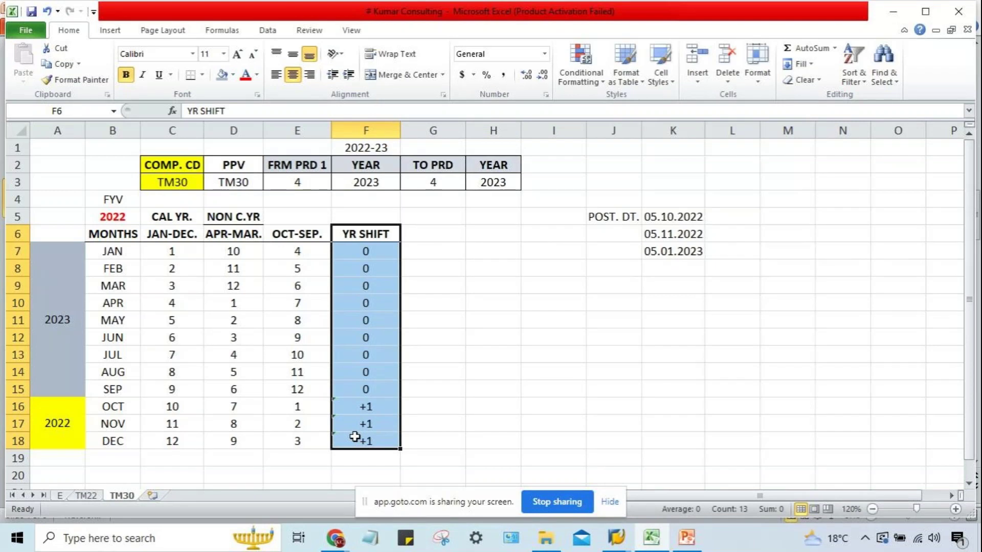
key("ctrl+c")
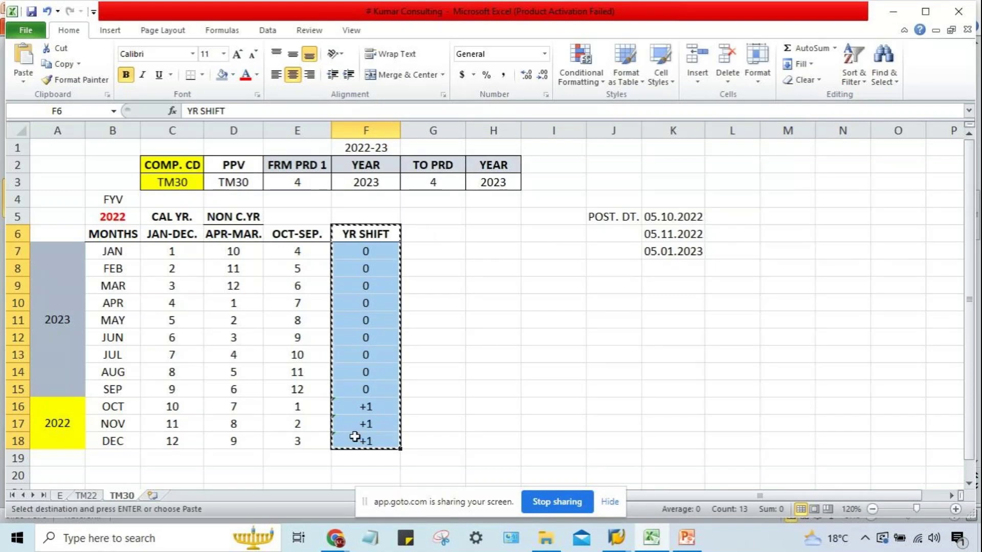
left_click(428, 234)
key("ctrl+v")
left_click(527, 299)
left_click(353, 239)
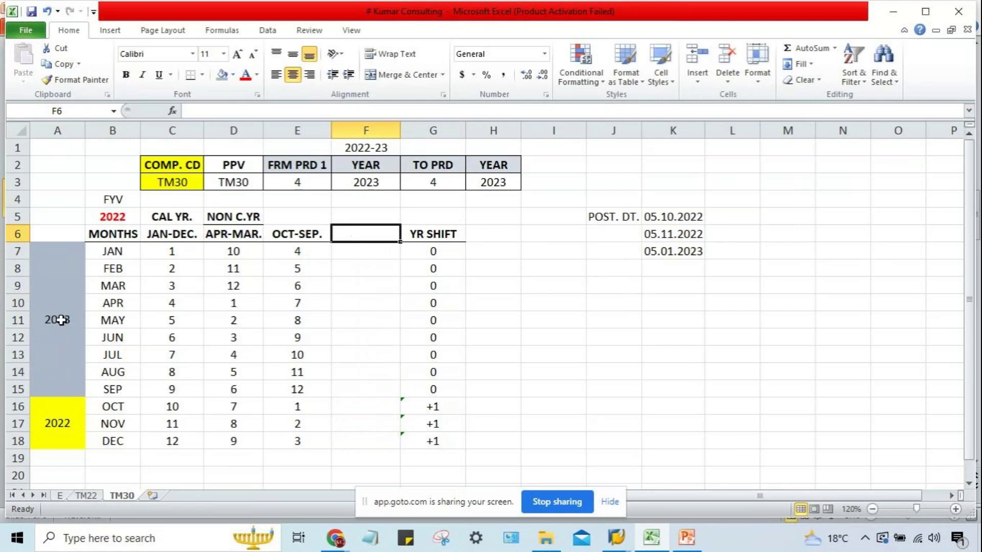
Unmerge the year cells beside the months in A7:A18 and delete the 2023 and 2022 labels
left_click_drag(34, 258, 52, 445)
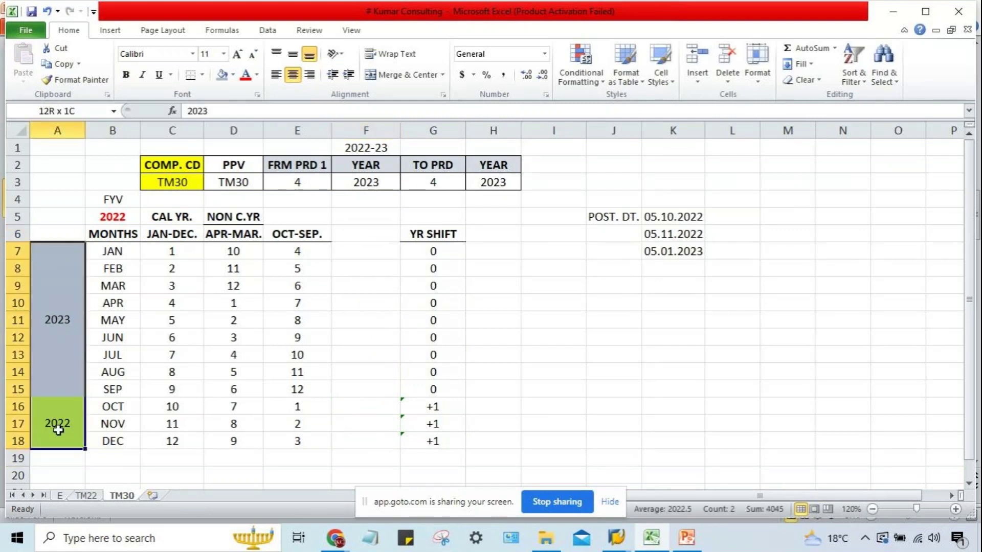
left_click(406, 75)
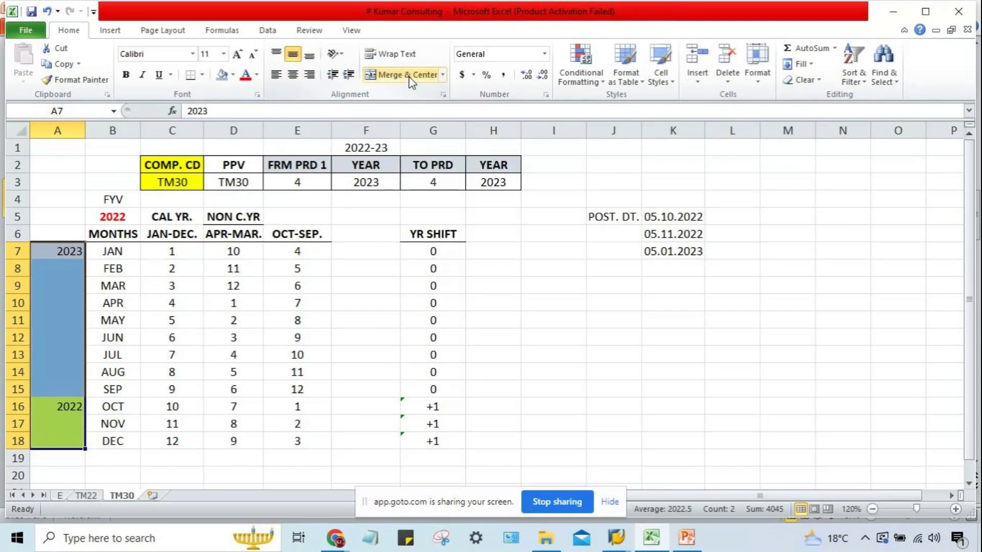
key("Delete")
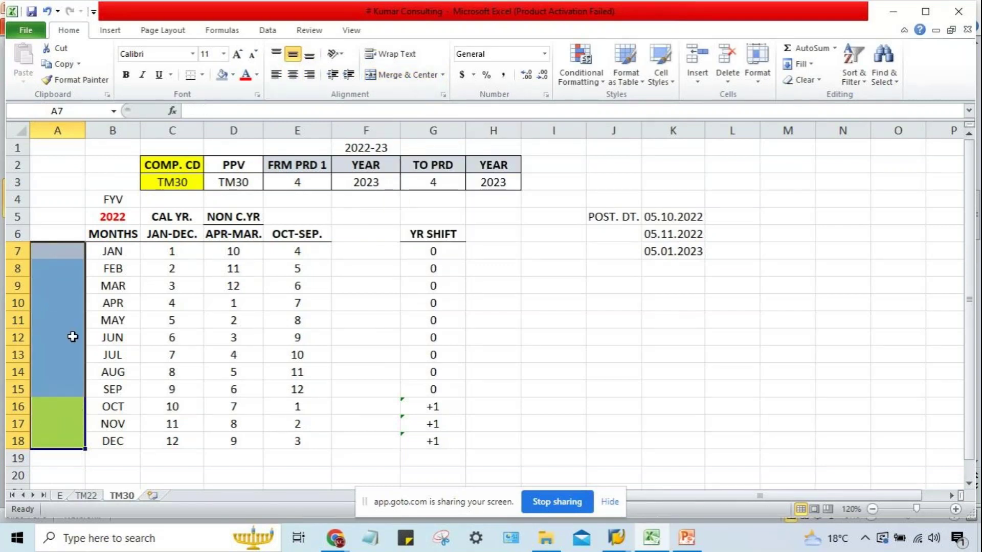
left_click(325, 423)
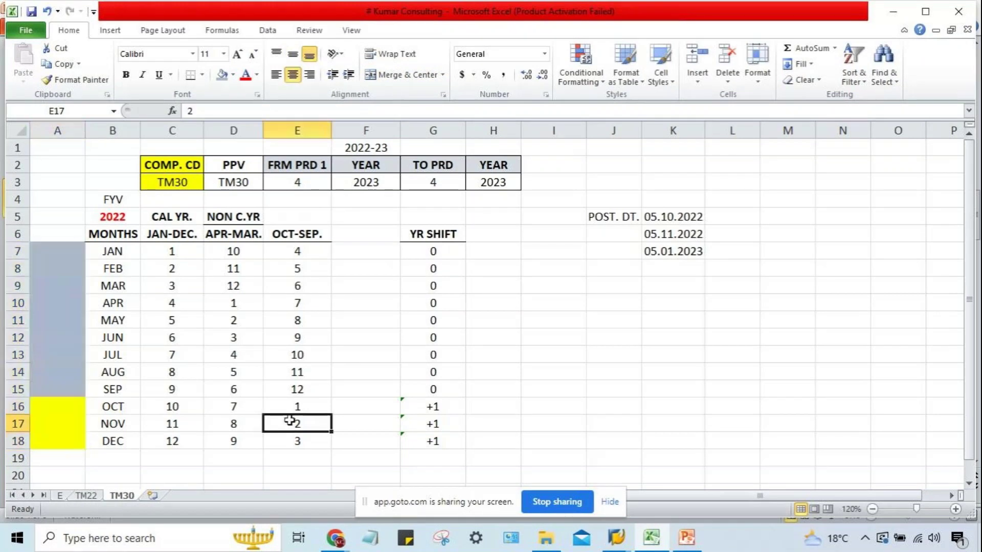
Remove the fill colour from cells A7:A18 beside the months
left_click_drag(48, 250, 54, 445)
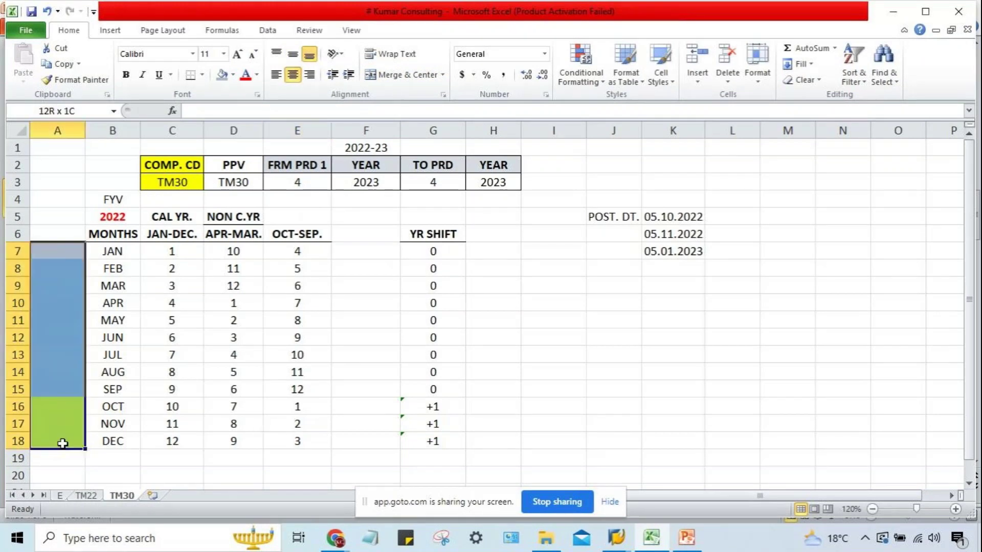
left_click(233, 76)
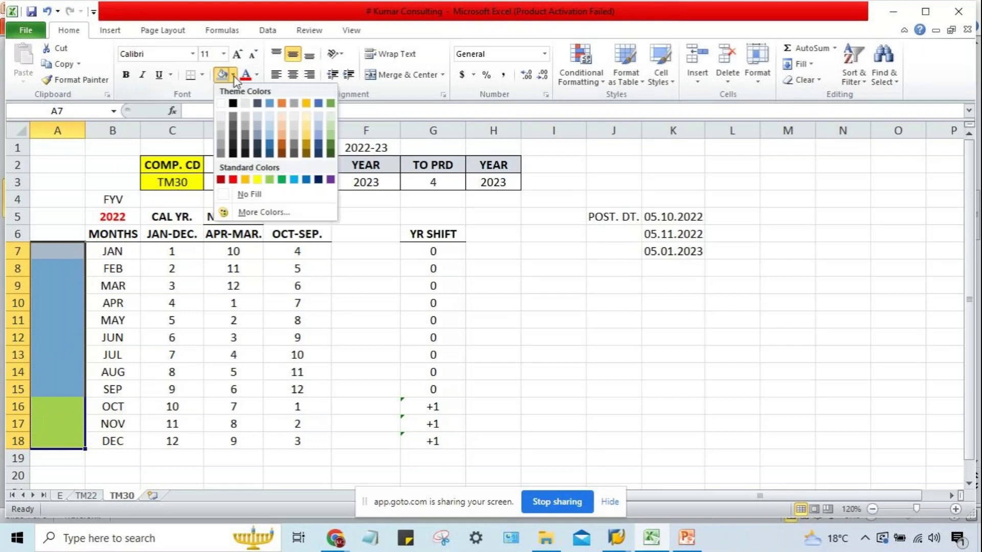
left_click(238, 197)
left_click(358, 302)
Add a bold JUL-JUN. column header in F6 between OCT-SEP. and YR SHIFT
left_click(373, 236)
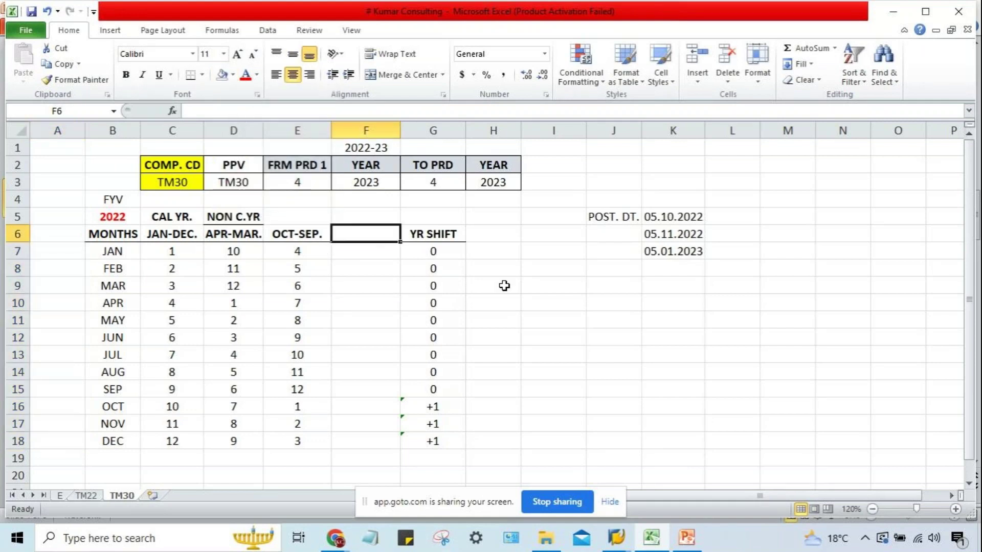
type("JU")
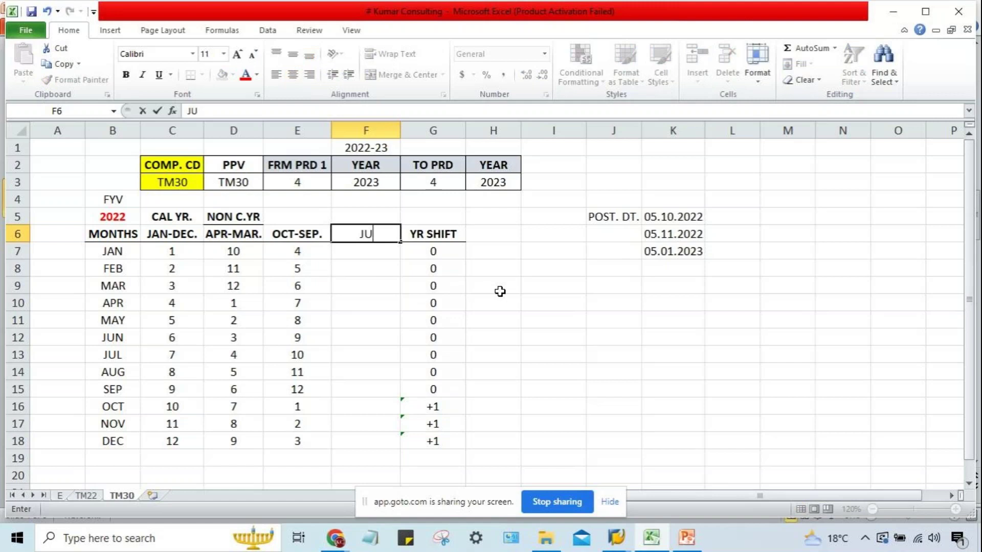
type("L-JUN.")
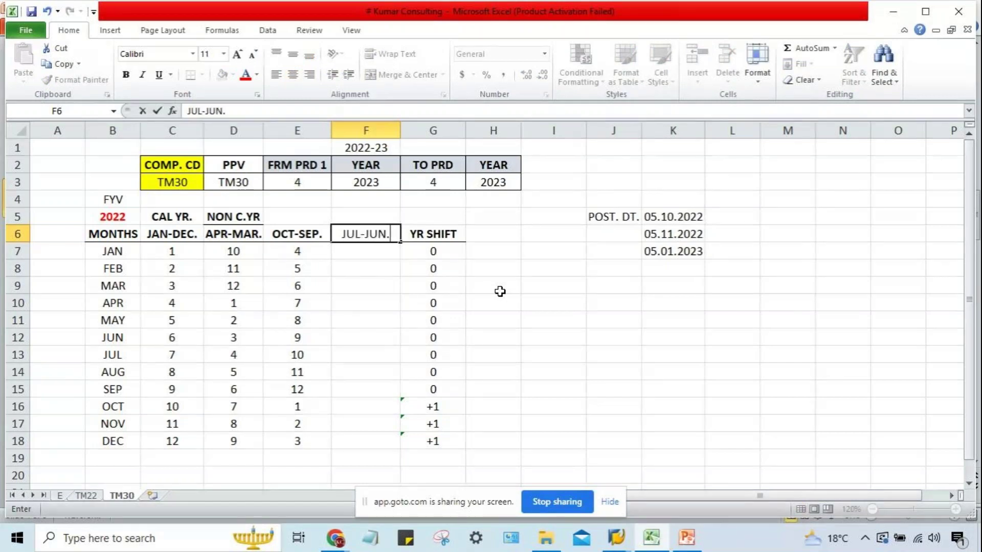
key("Return")
left_click(371, 230)
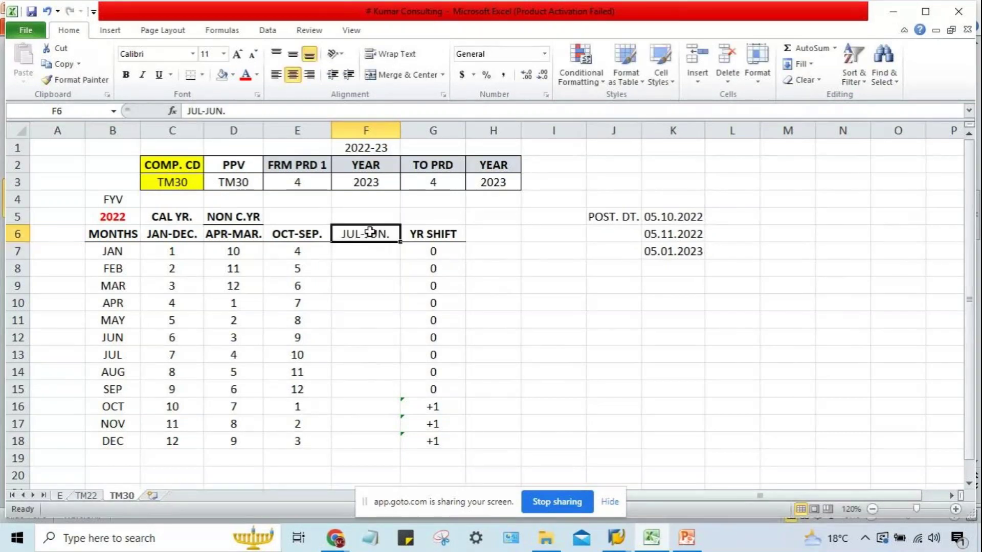
key("ctrl+b")
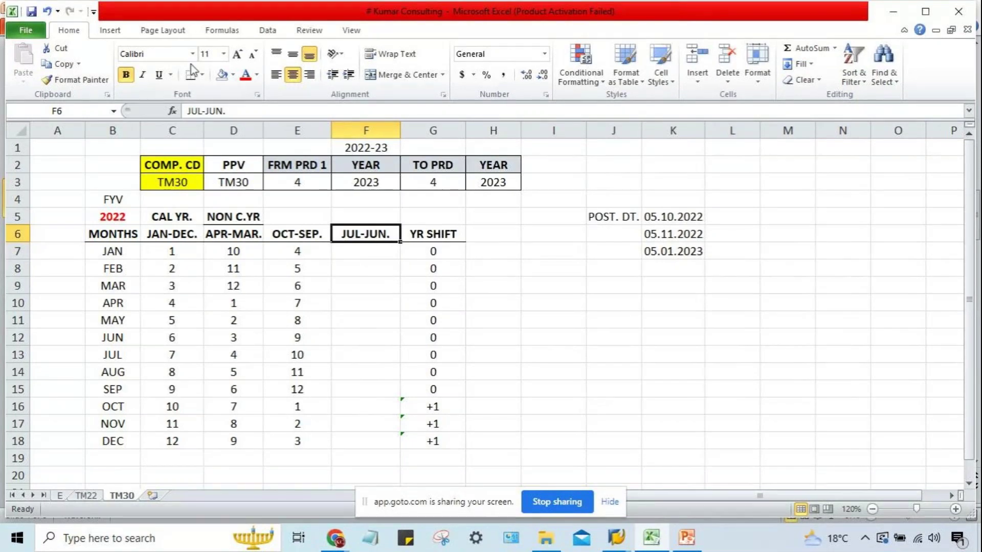
left_click(365, 269)
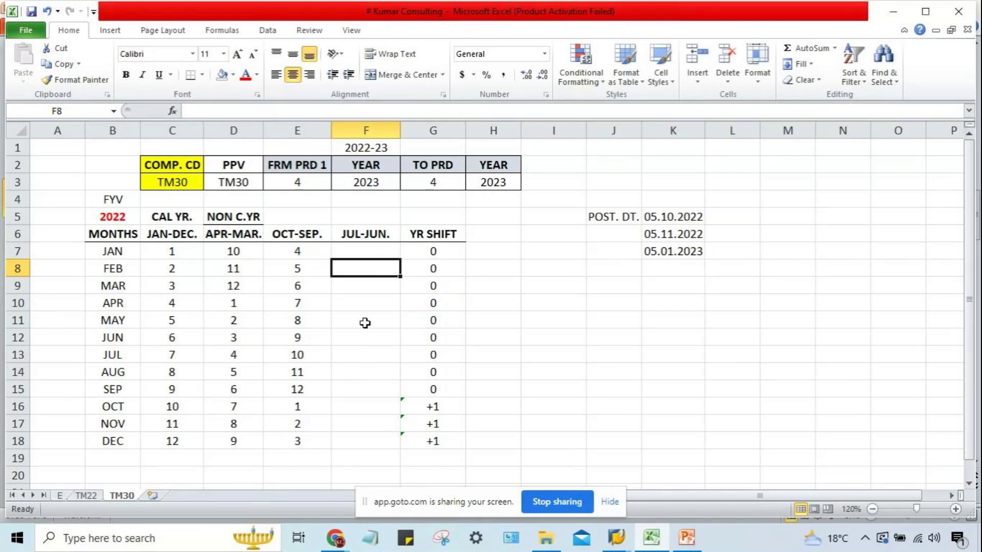
Highlight the OCT-SEP. periods, view the participants in the GoTo meeting window, and return to the Excel worksheet
left_click_drag(296, 234, 296, 459)
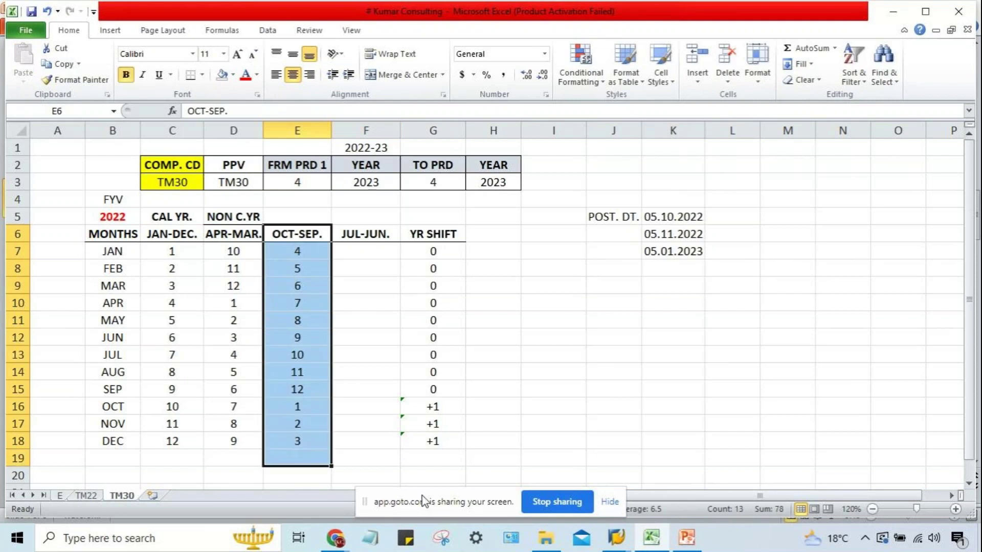
left_click(336, 538)
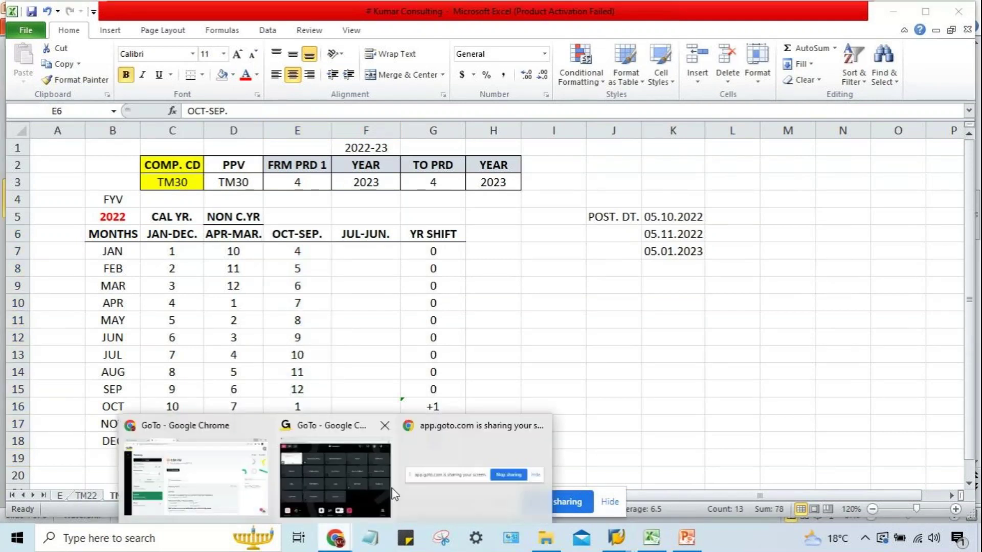
left_click(361, 480)
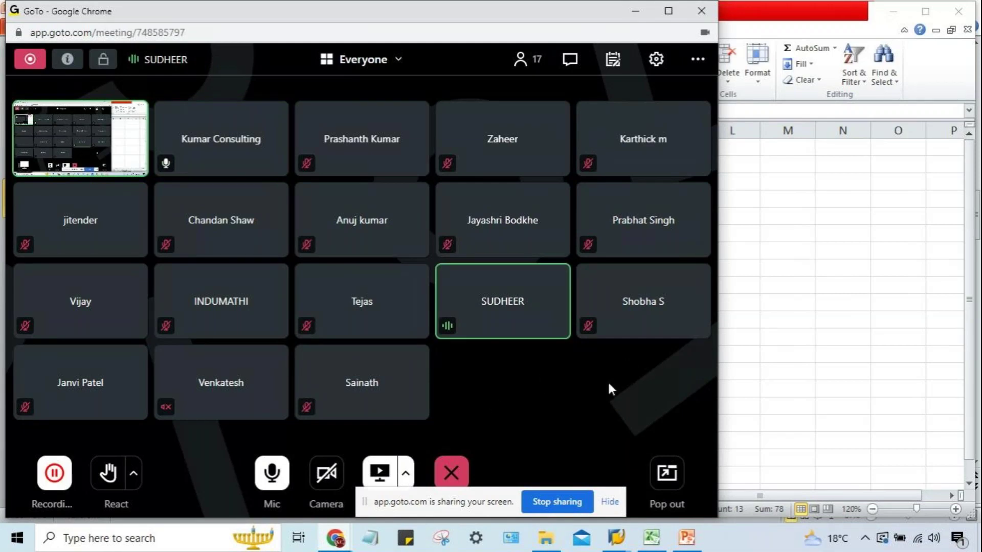
left_click(789, 336)
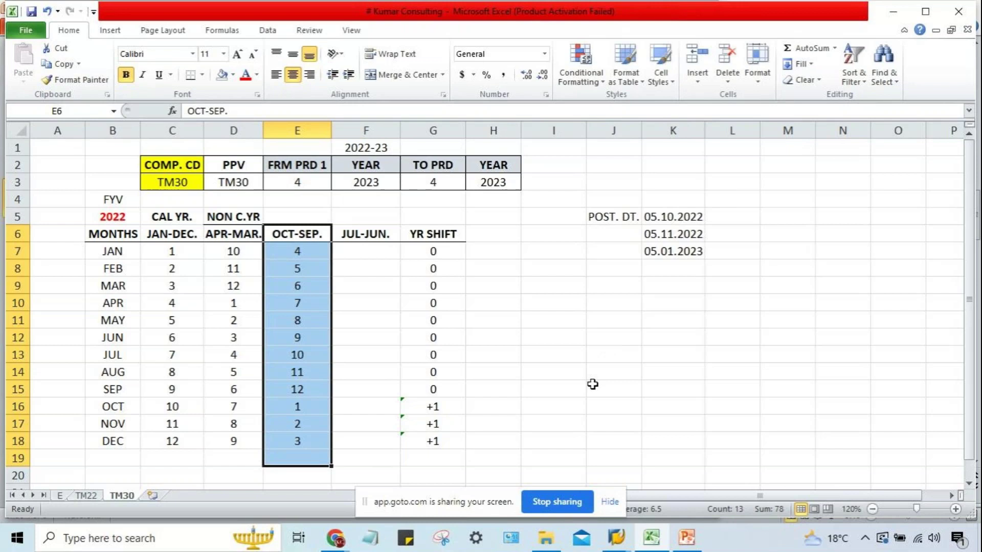
left_click(527, 341)
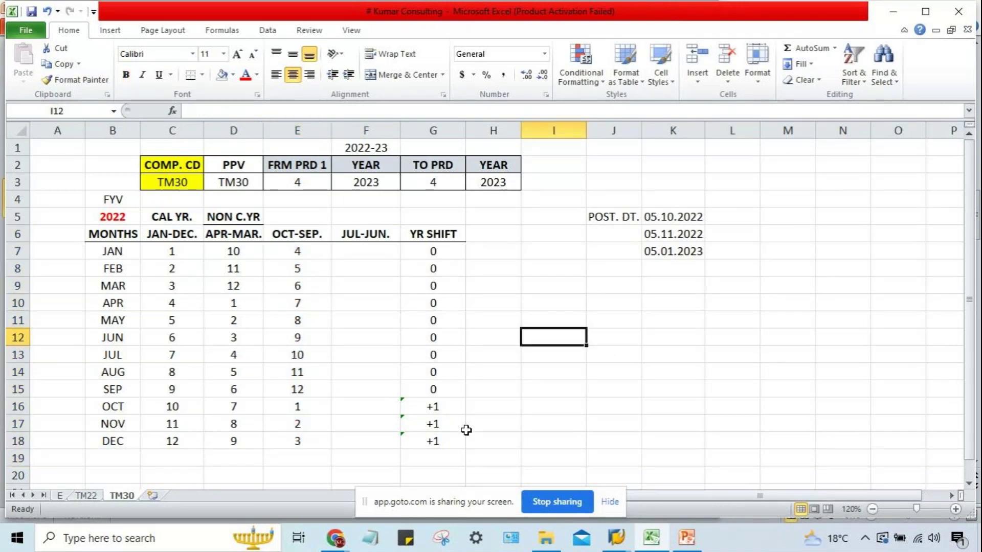
left_click(372, 235)
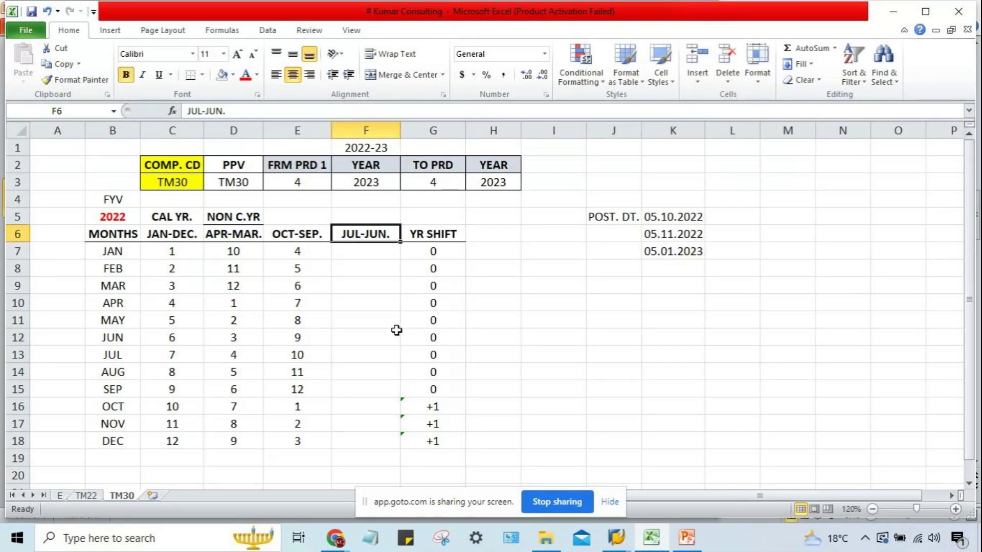
left_click(362, 254)
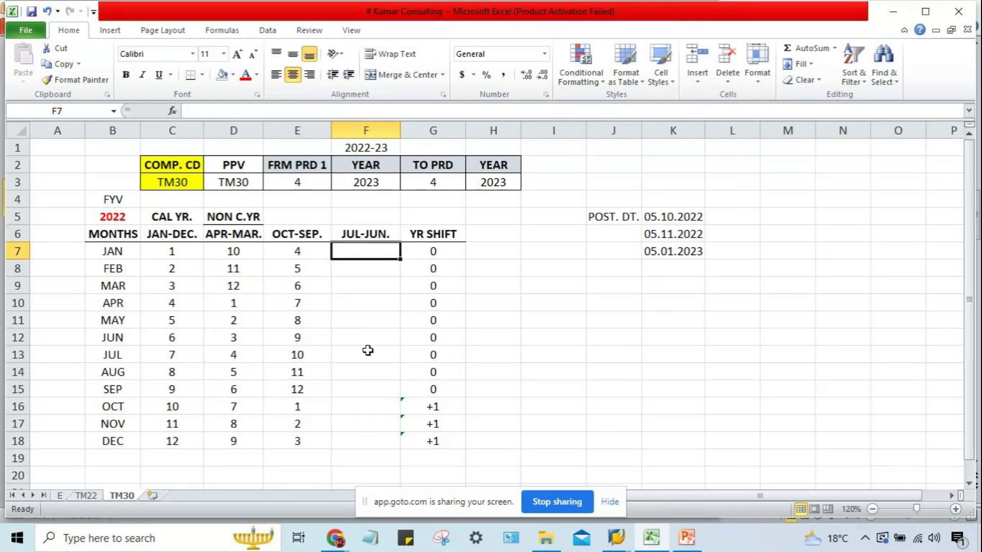
left_click(374, 232)
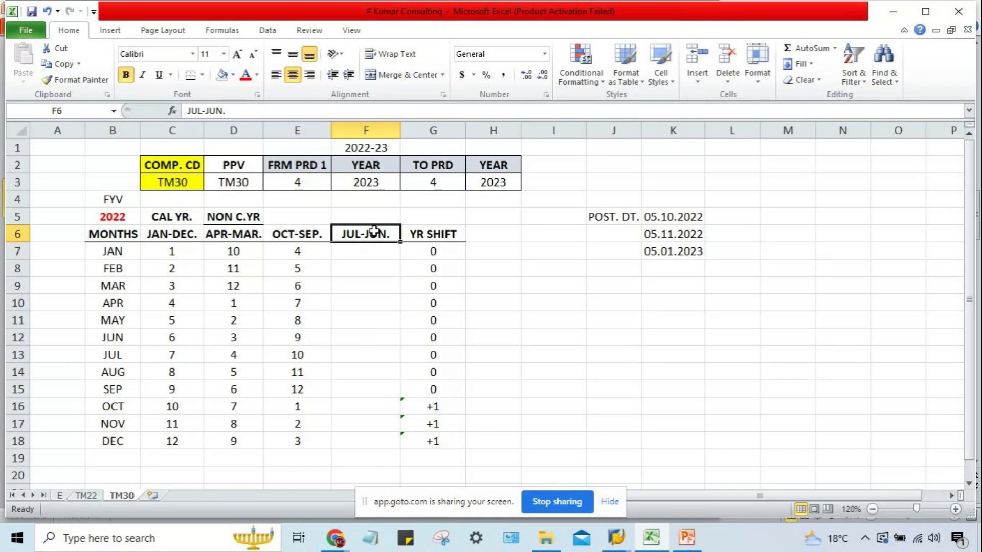
left_click(367, 254)
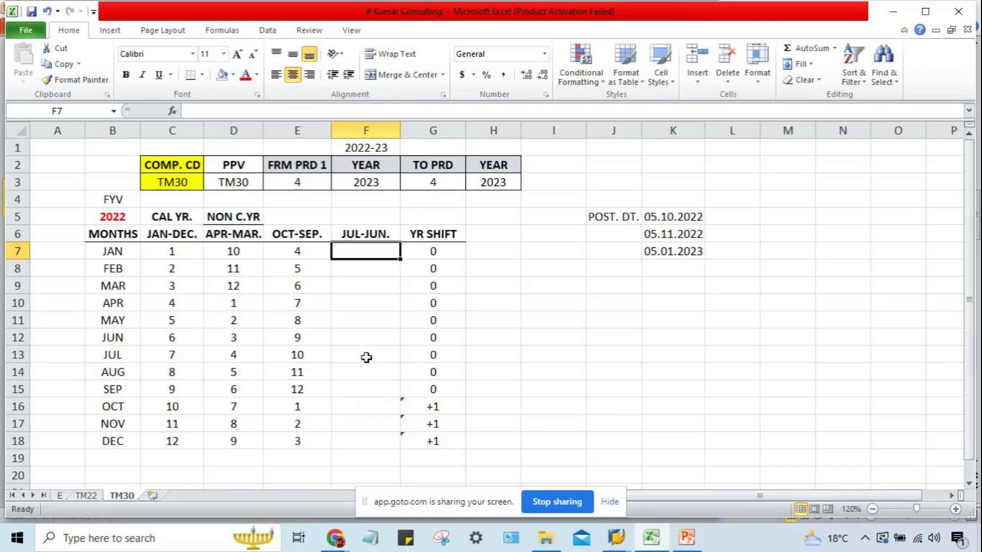
Copy periods 1 to 6 from C7:C12 into the JUL-JUN. column for July to December, starting at F13
left_click(111, 337)
left_click(367, 356)
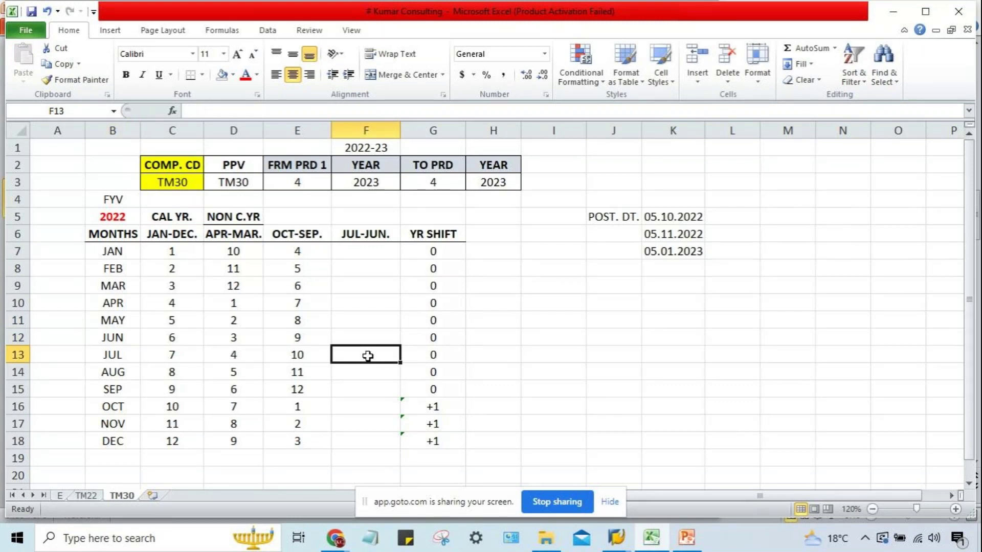
left_click_drag(150, 253, 169, 337)
key("ctrl+c")
left_click(122, 357)
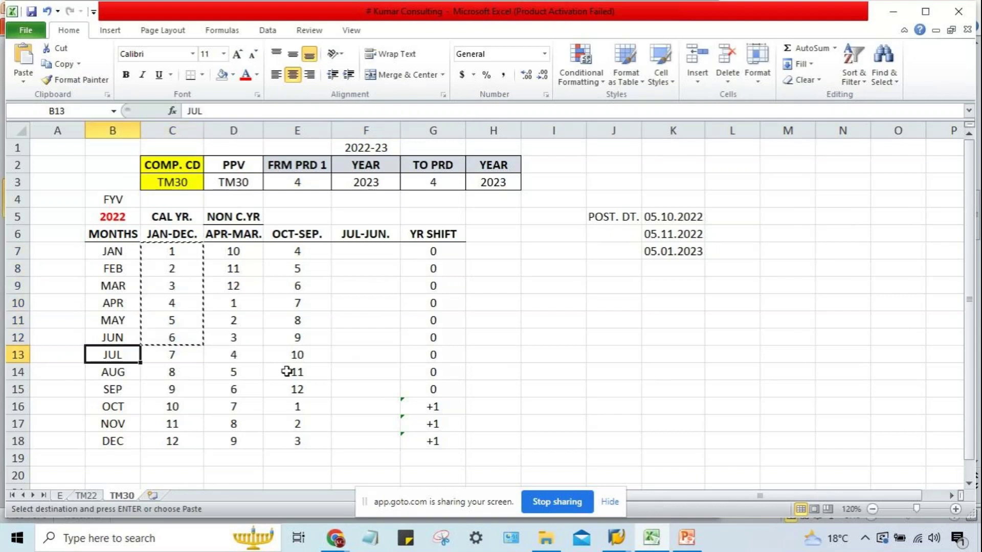
left_click(350, 356)
key("ctrl+v")
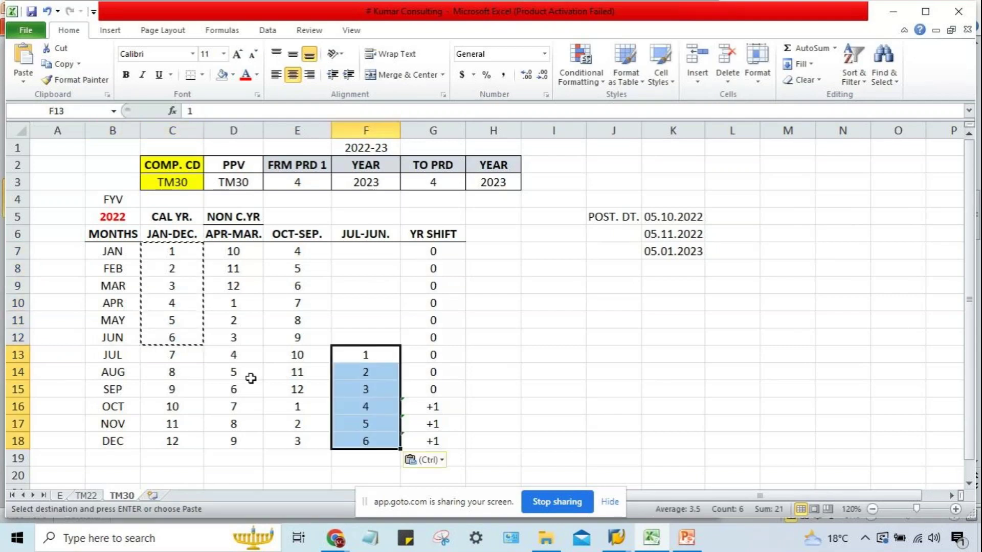
Copy periods 7 to 12 from C13:C18 into the JUL-JUN. column for January to June, starting at F7
left_click_drag(175, 357, 174, 440)
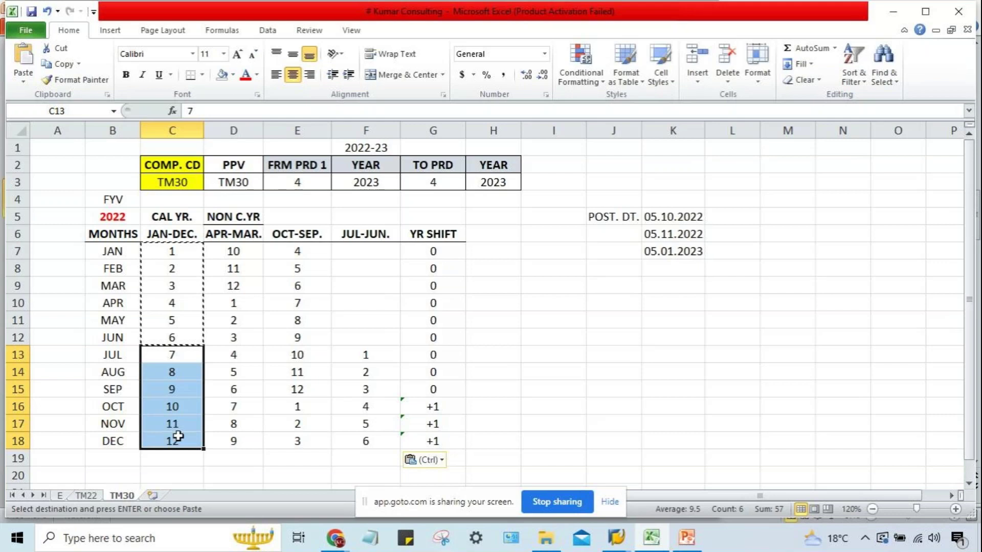
key("ctrl+c")
left_click(357, 251)
key("ctrl+v")
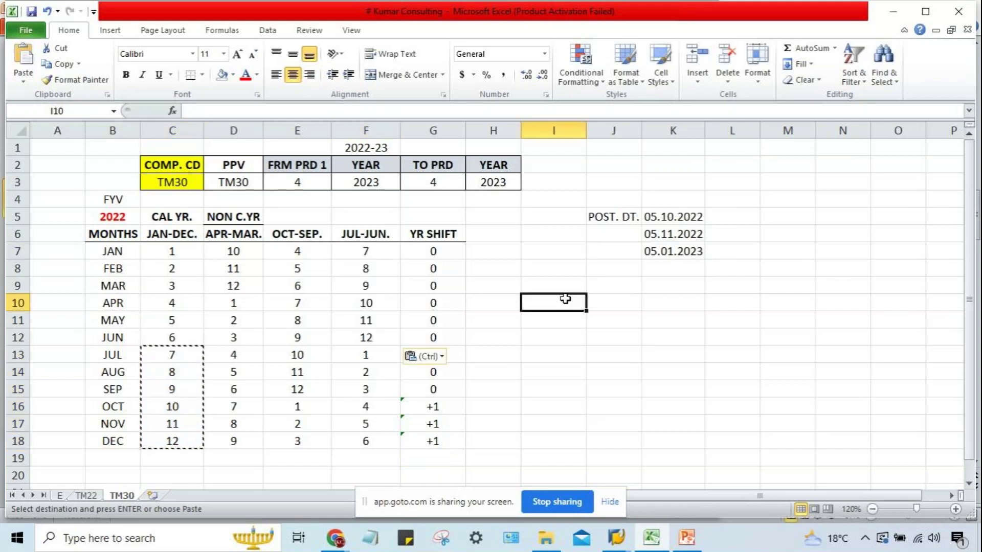
Change the font colour of the JUL-JUN. header in F6 to red
left_click(294, 389)
left_click(364, 236)
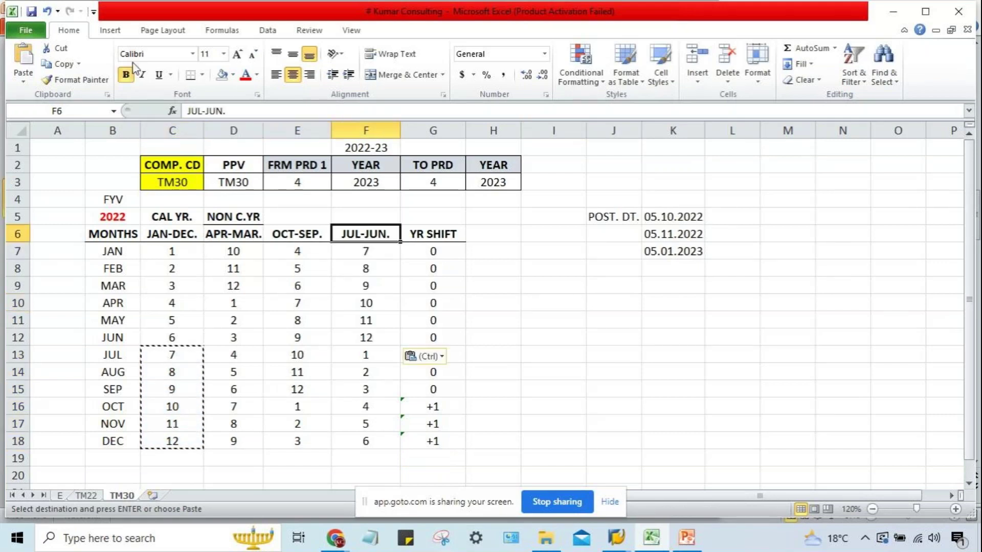
left_click(246, 74)
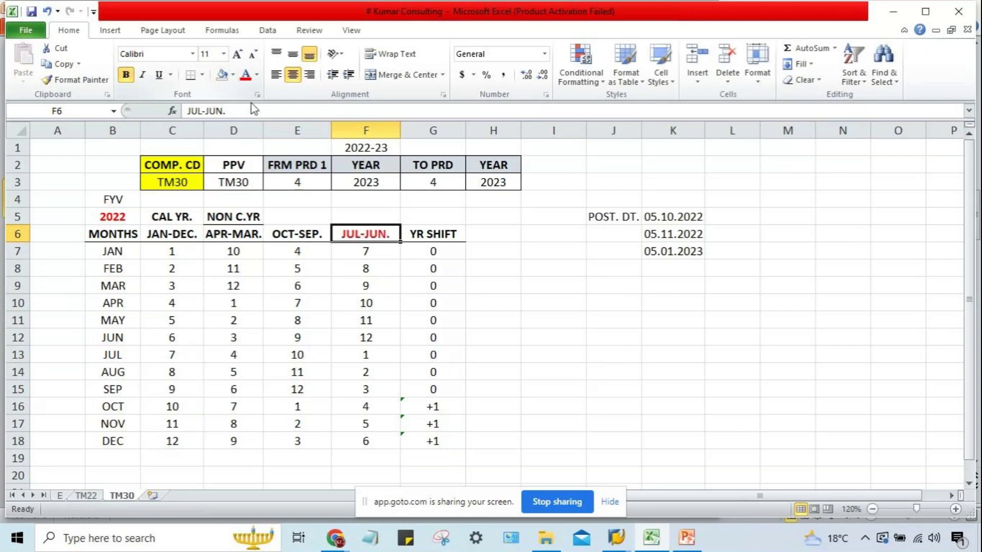
left_click(631, 423)
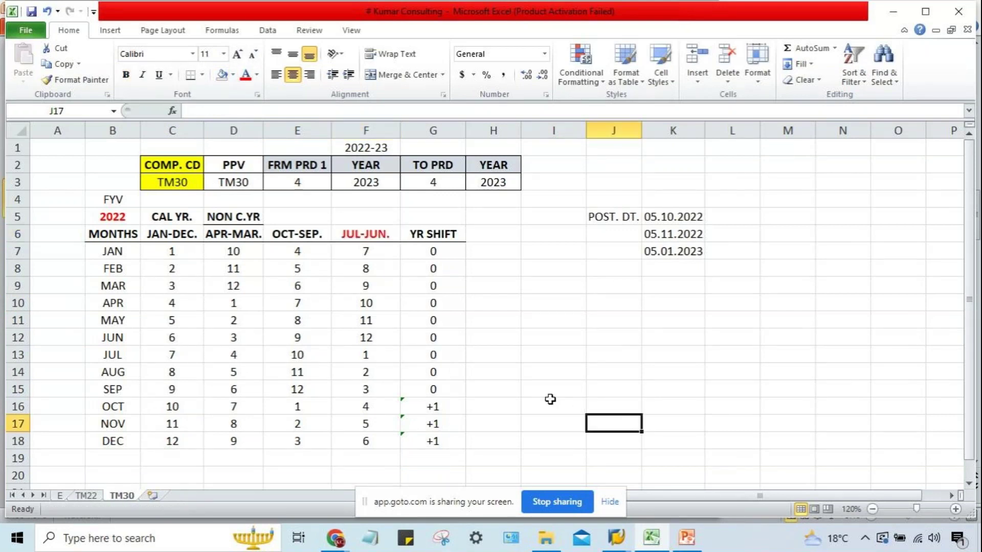
Examine the July to December rows and their JUL-JUN. periods against fiscal year 2022
left_click(562, 341)
left_click(337, 366)
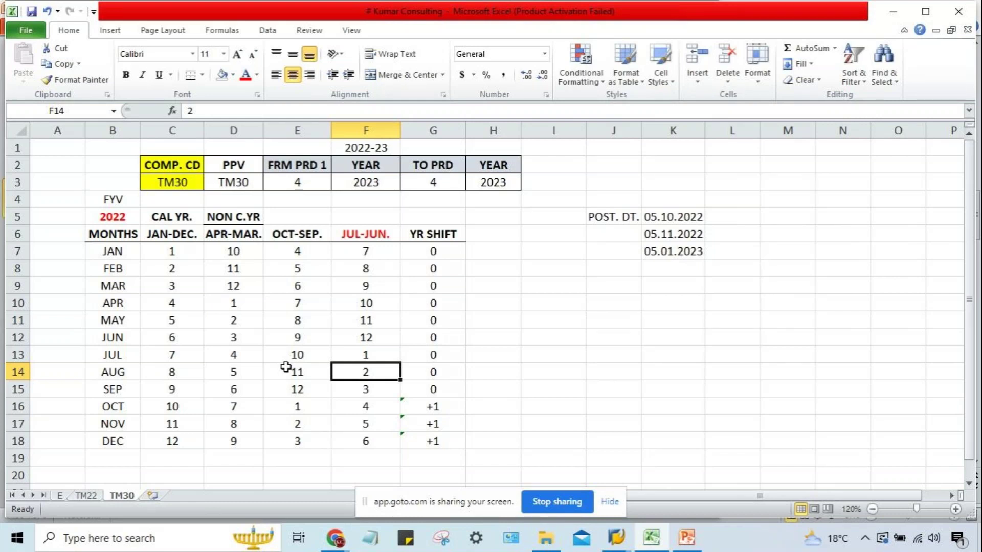
left_click(367, 325)
left_click(373, 352)
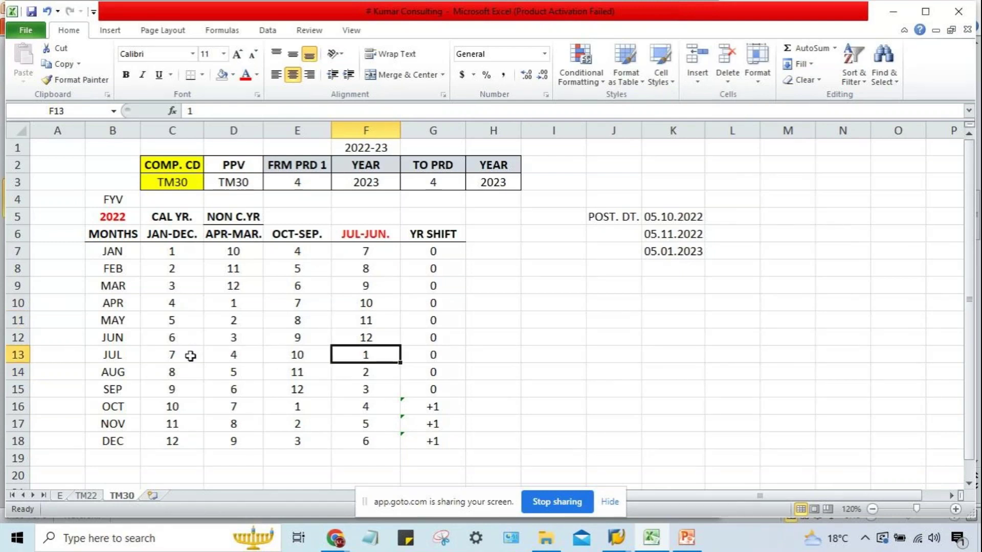
left_click(114, 217)
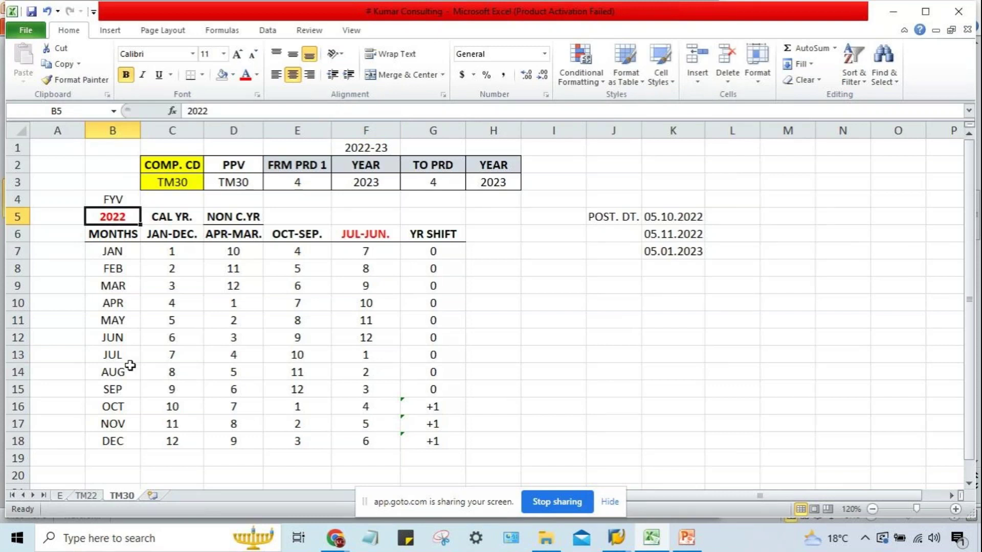
left_click(121, 337)
left_click_drag(124, 356, 119, 442)
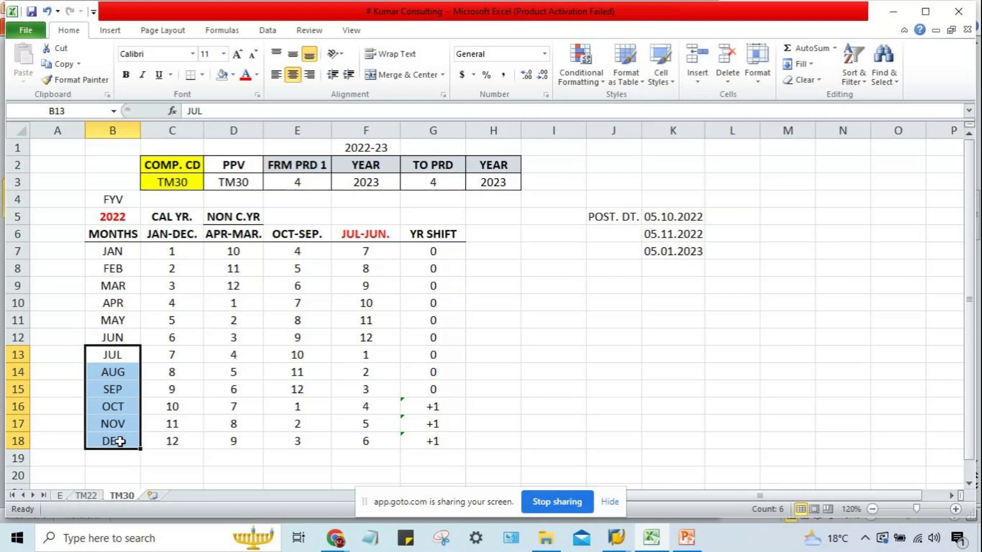
left_click_drag(128, 352, 447, 441)
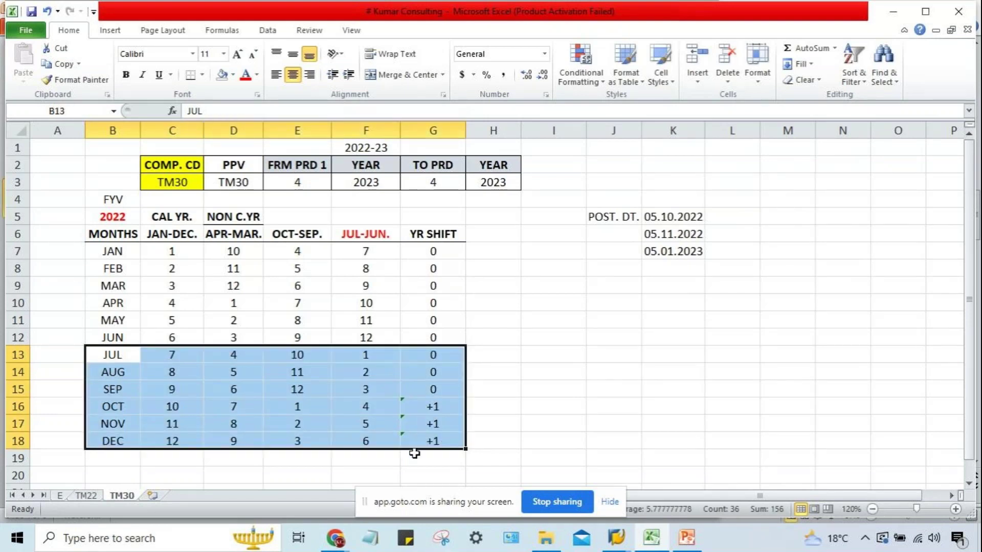
left_click_drag(114, 354, 118, 435)
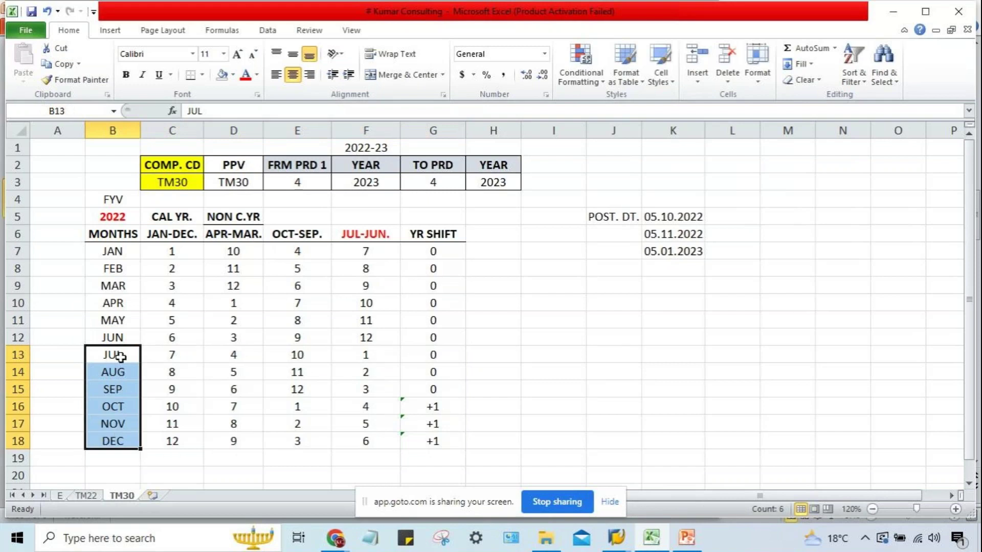
left_click(120, 356)
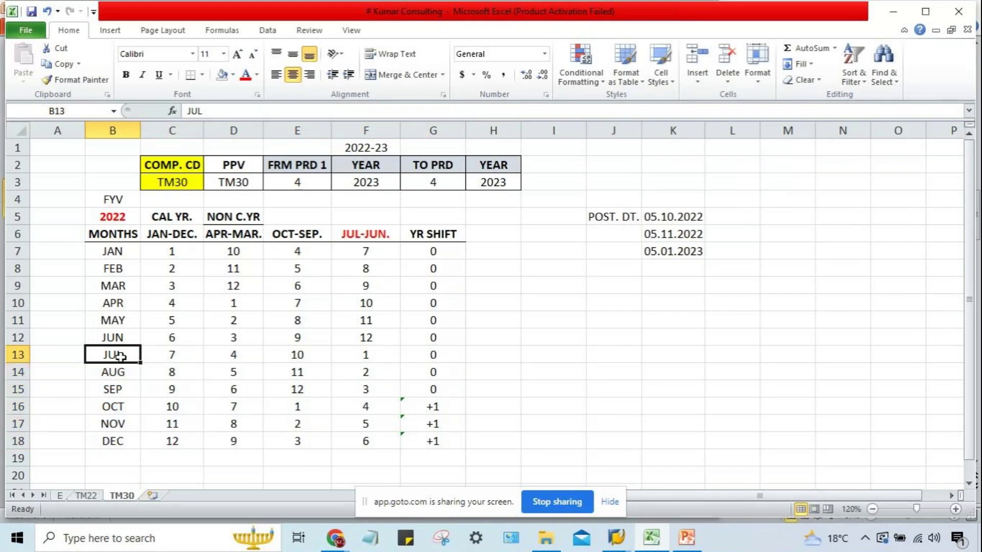
left_click_drag(59, 356, 60, 441)
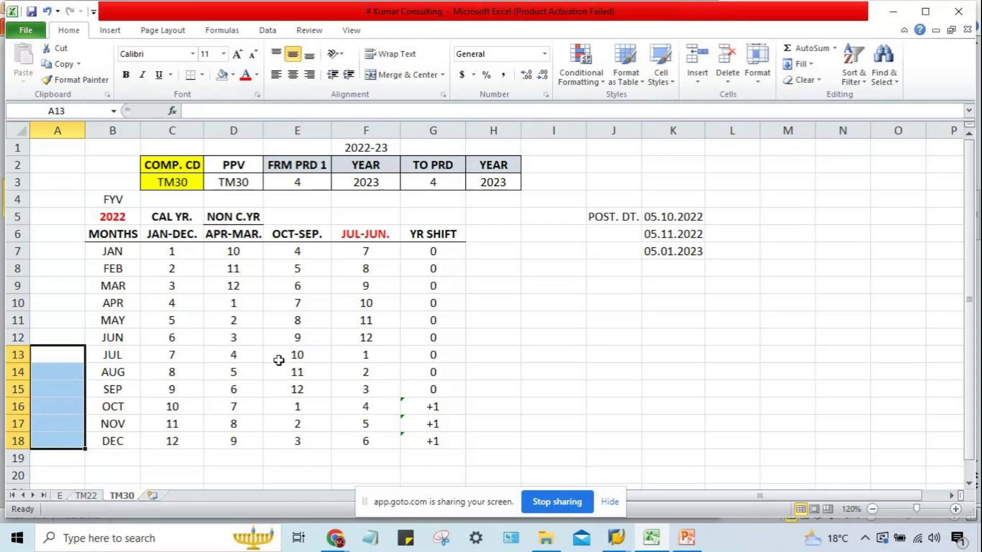
Delete the three sample posting dates in K5:K7 beside POST. DT
left_click(670, 250)
key("Delete")
left_click(683, 234)
key("Delete")
left_click(676, 217)
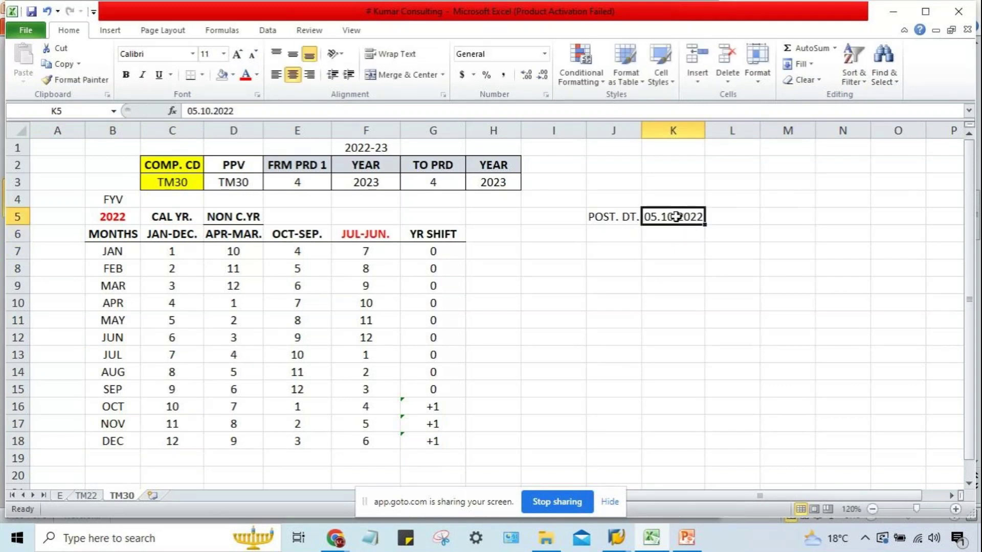
key("Delete")
left_click(673, 337)
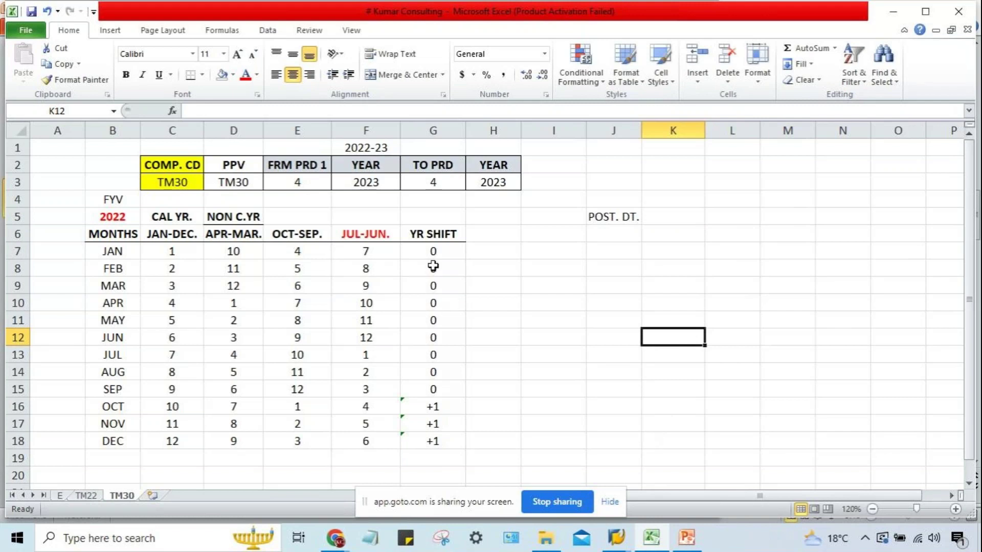
Review the YR SHIFT values by month, comparing the June and July rows for the July–June variant
left_click_drag(431, 254, 429, 435)
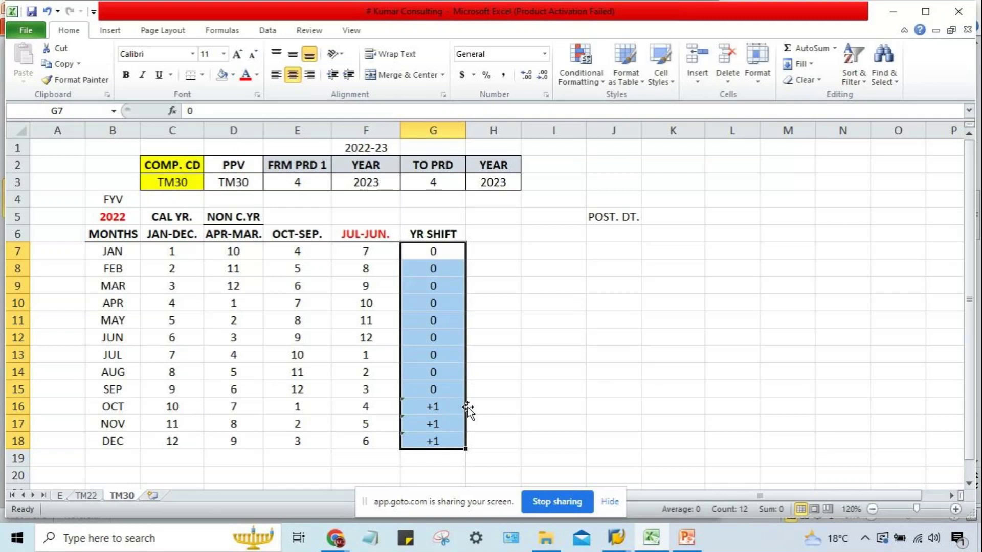
left_click(499, 422)
left_click_drag(434, 390, 451, 445)
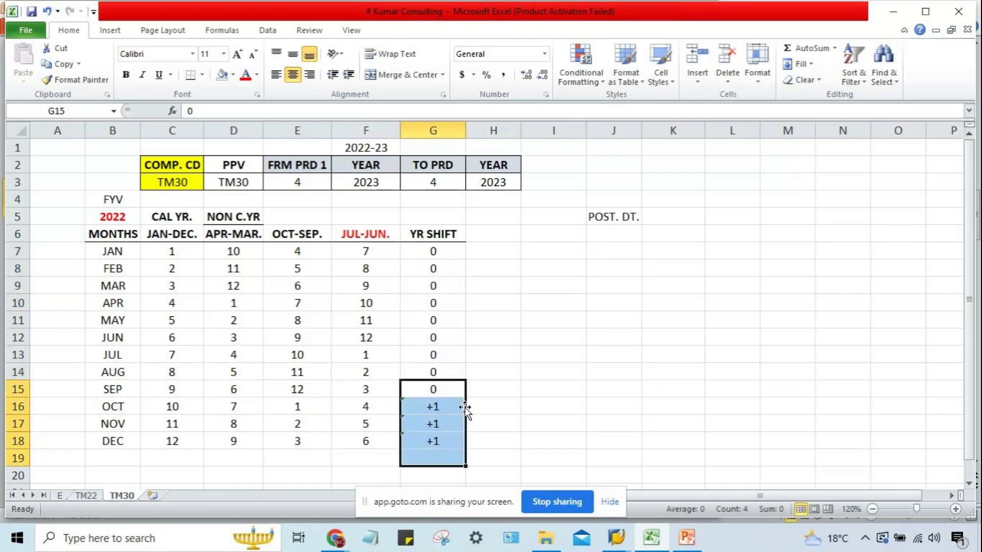
left_click(543, 379)
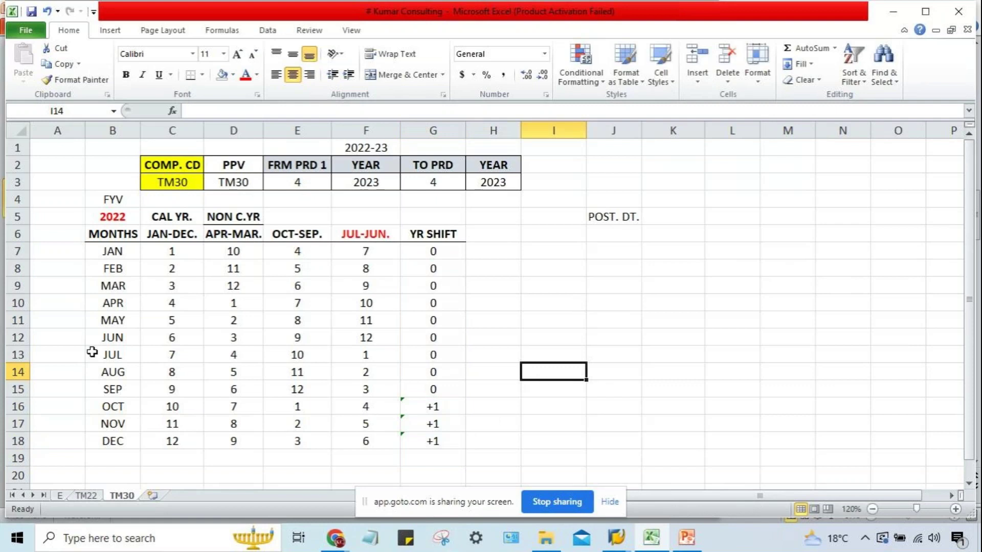
left_click(107, 338)
left_click(109, 355)
left_click(427, 355)
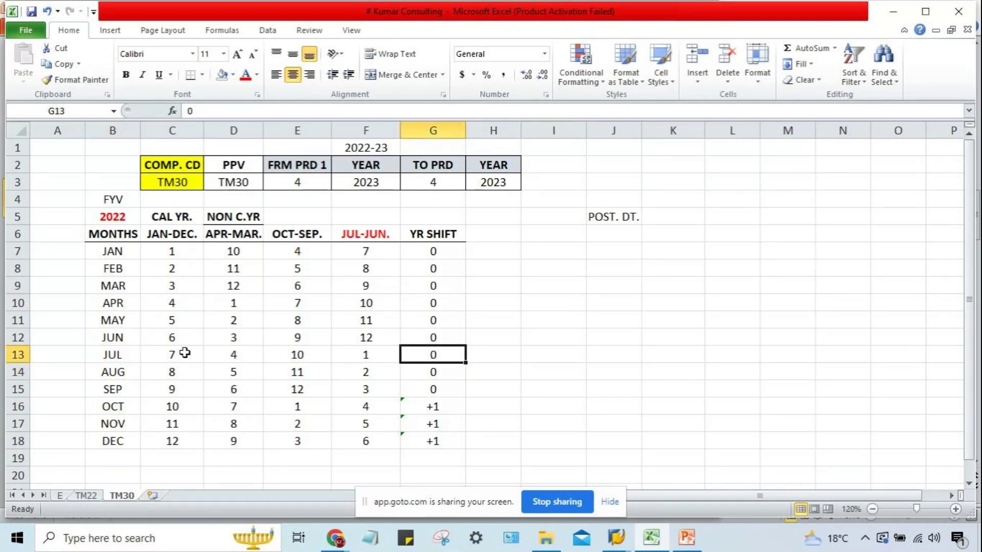
Copy the +1 year shift from October–December into the July–September cells G13:G15 and check the YR SHIFT column
left_click_drag(434, 406, 440, 433)
key("ctrl+c")
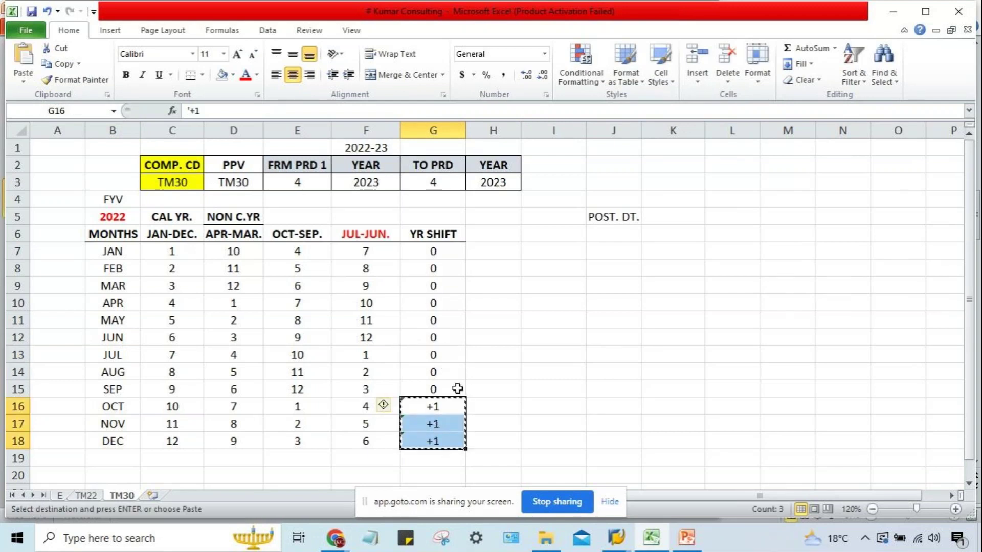
left_click(420, 352)
key("ctrl+v")
left_click(495, 356)
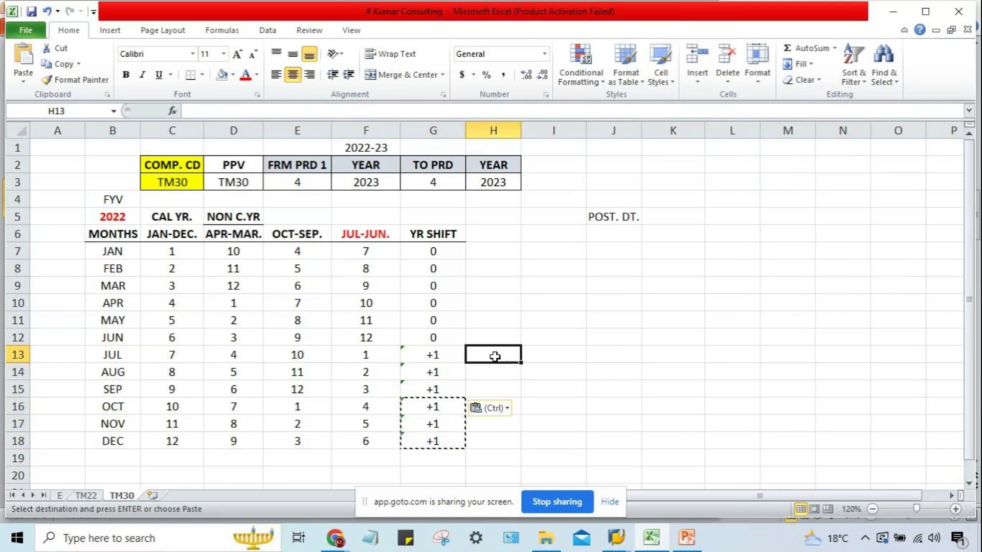
double_click(454, 355)
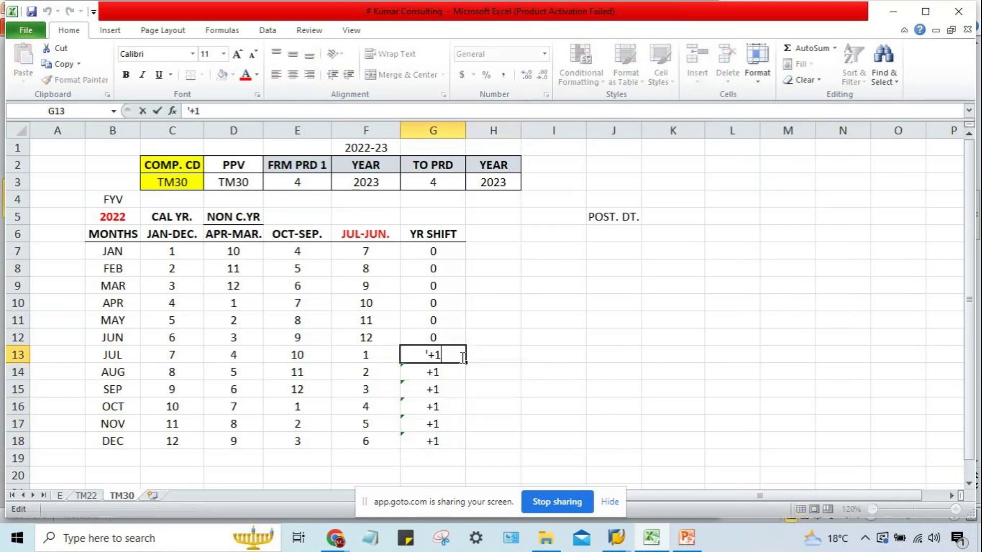
left_click(502, 351)
left_click_drag(443, 254, 437, 340)
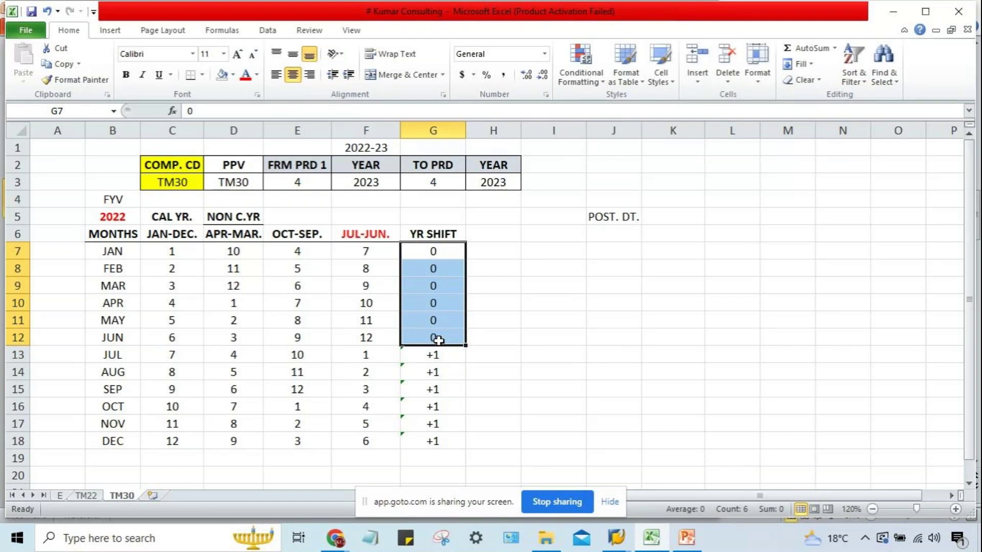
left_click(527, 355)
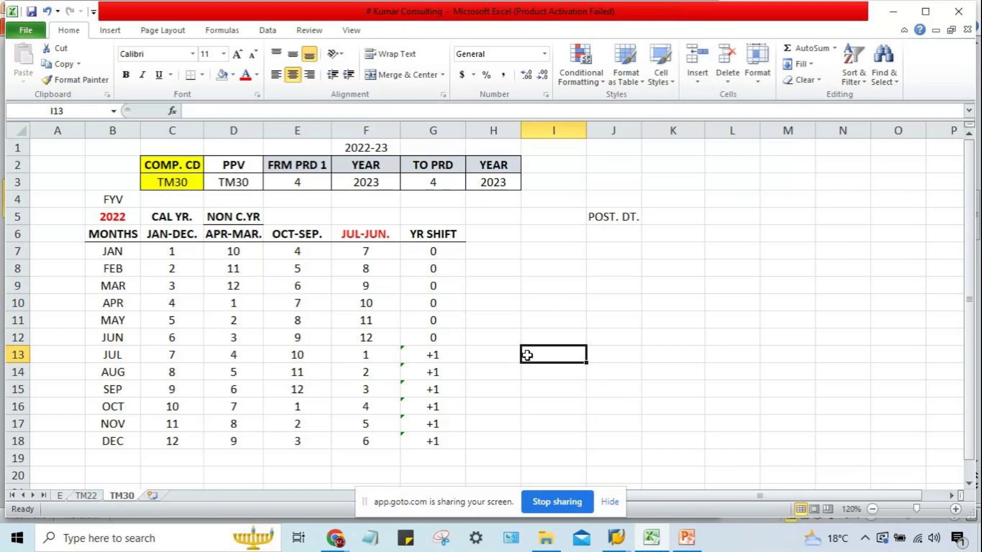
Fill cells A13:A18 beside July to December with yellow
left_click(72, 348)
left_click_drag(71, 355, 59, 441)
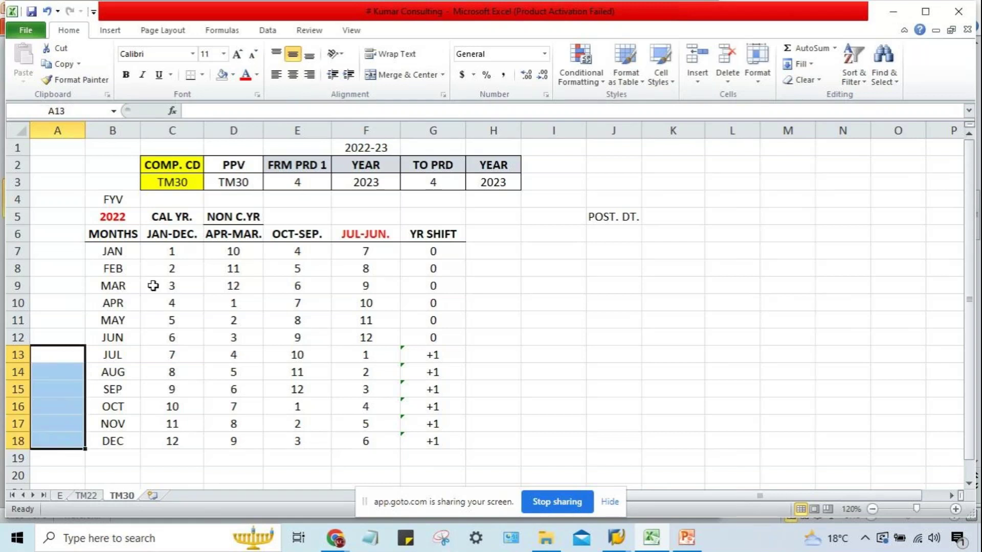
left_click(232, 72)
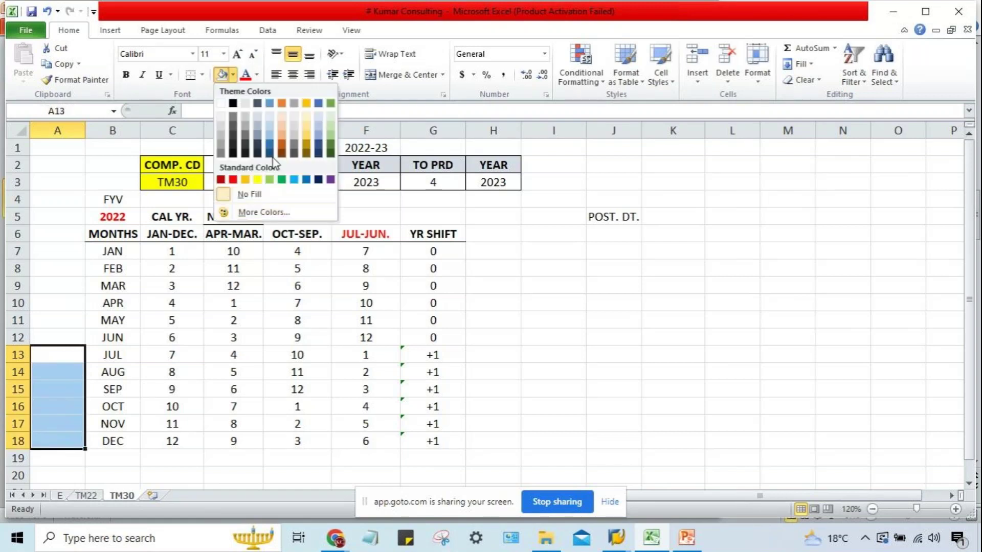
left_click(256, 179)
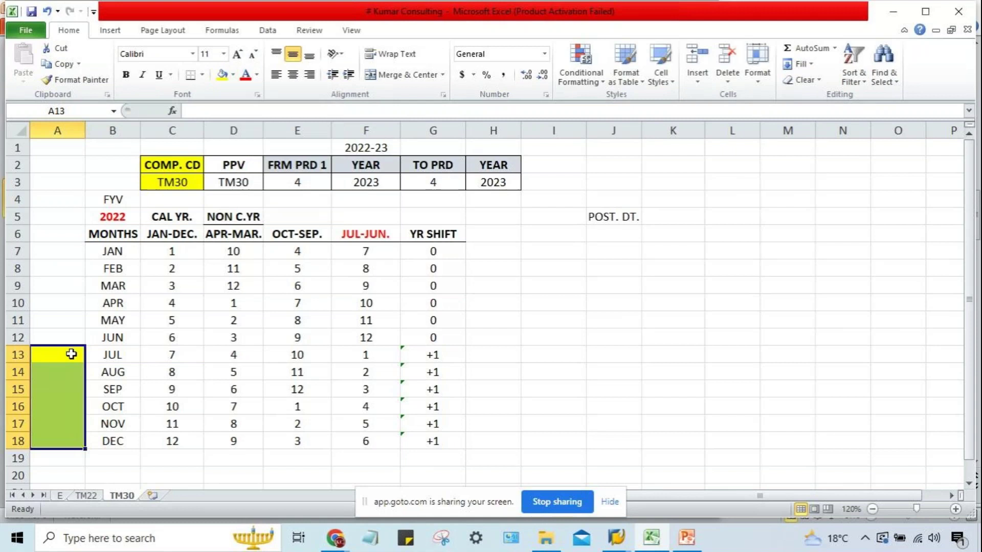
Merge and center the yellow cells A13:A18 beside July to December and enter 2022 in them
left_click(110, 355)
left_click_drag(143, 354, 438, 443)
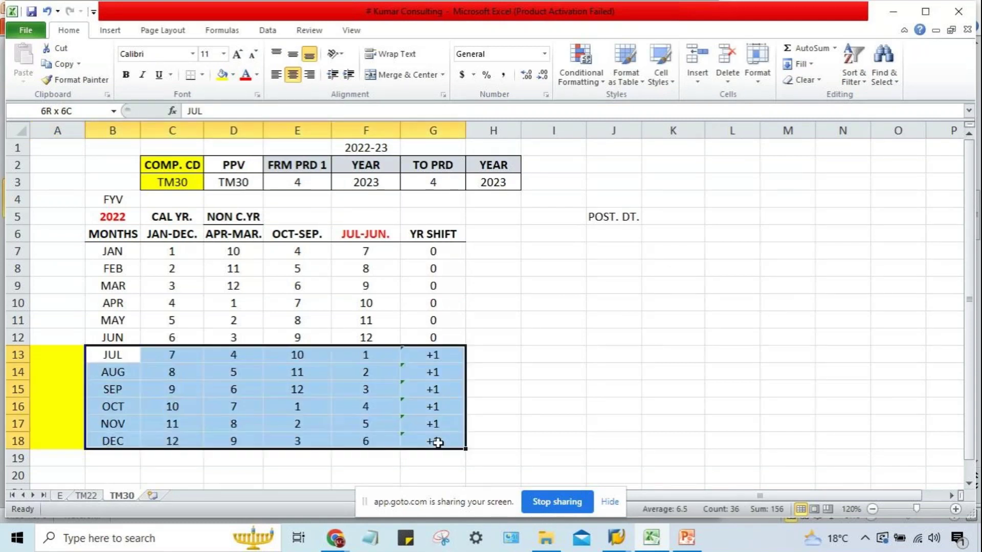
left_click_drag(46, 356, 59, 440)
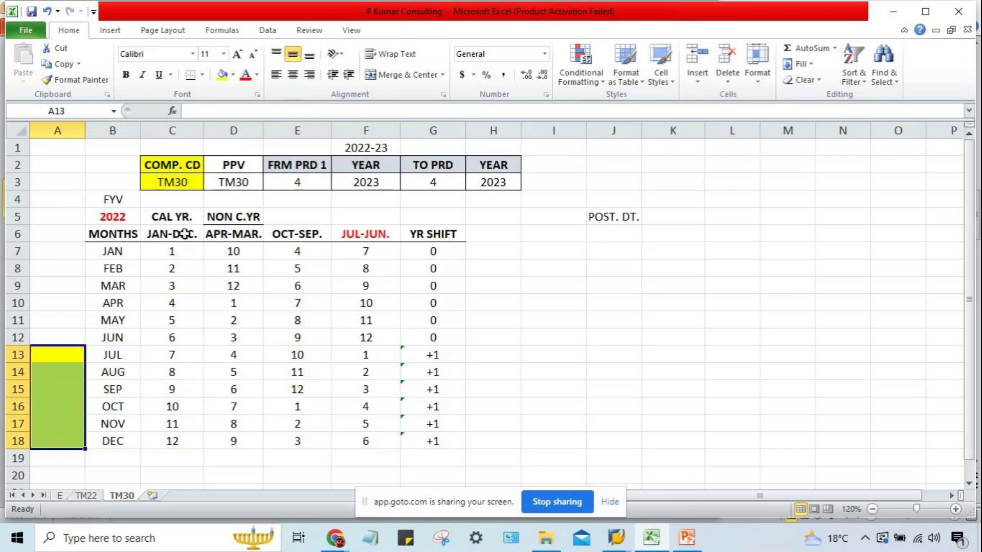
left_click(401, 74)
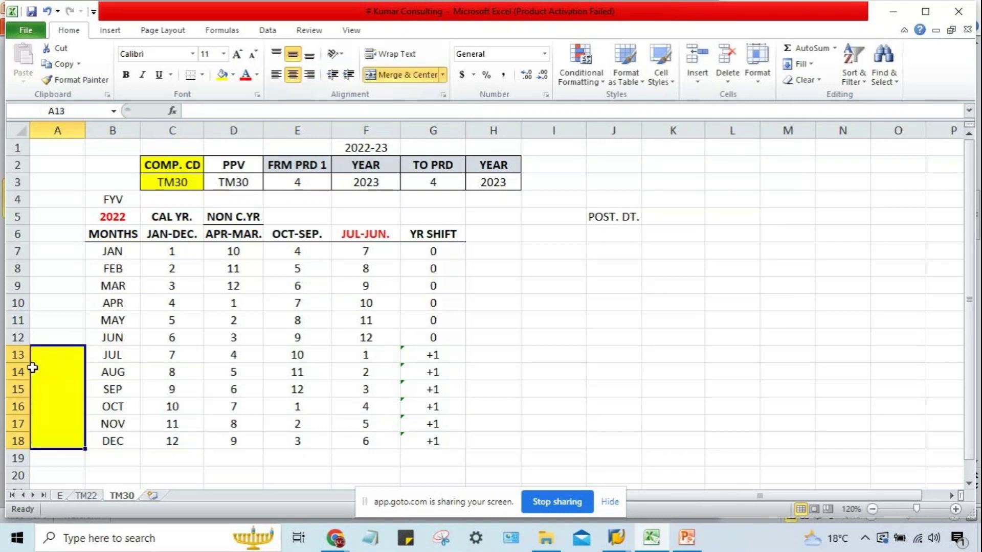
type("2022")
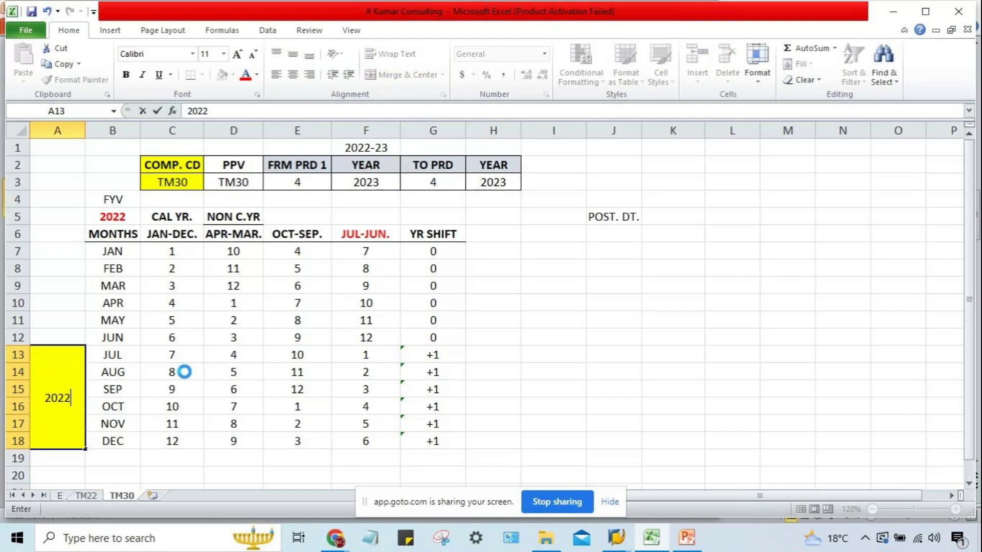
key("Return")
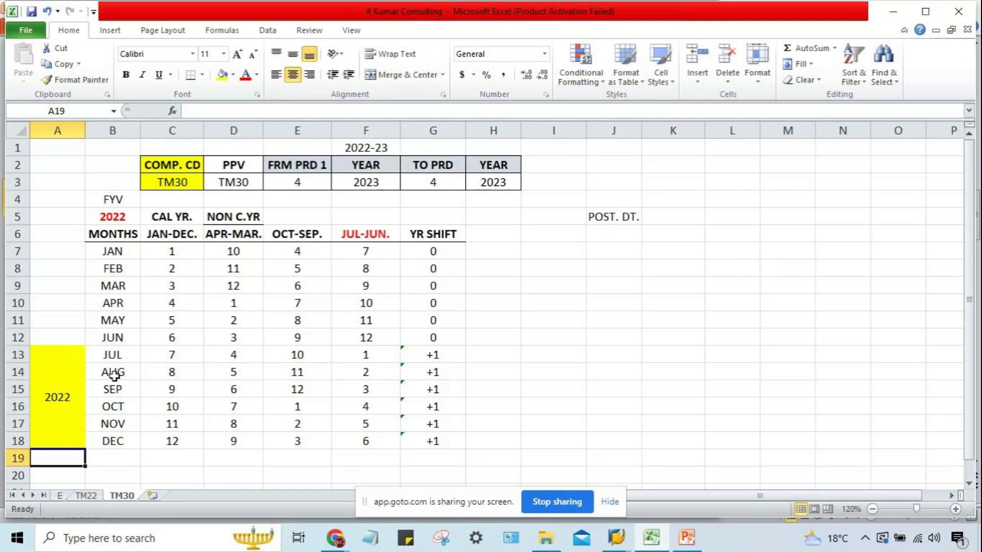
Enter the posting date 01.07.2022 in K5 beside POST. DT
left_click(113, 358)
left_click(665, 219)
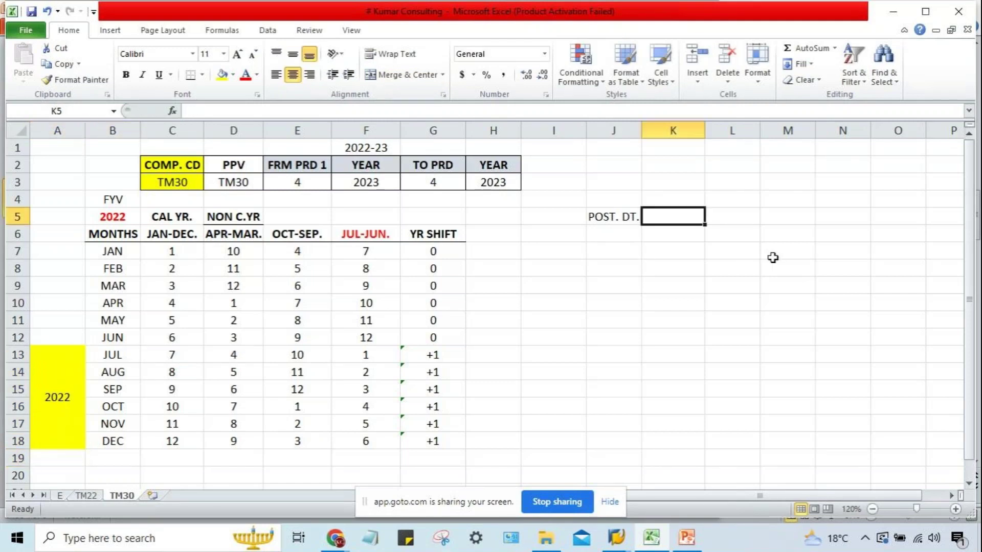
type("01.07.2022")
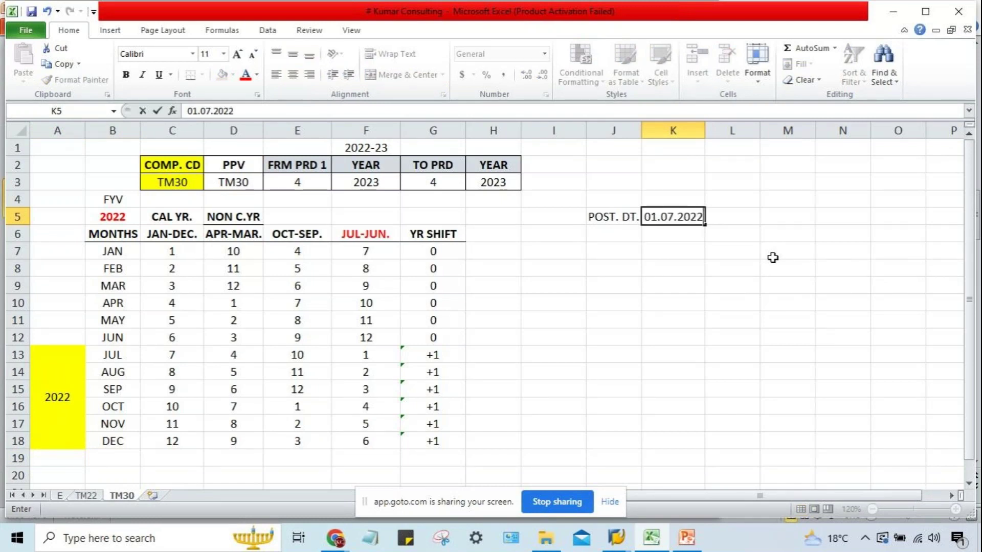
key("Return")
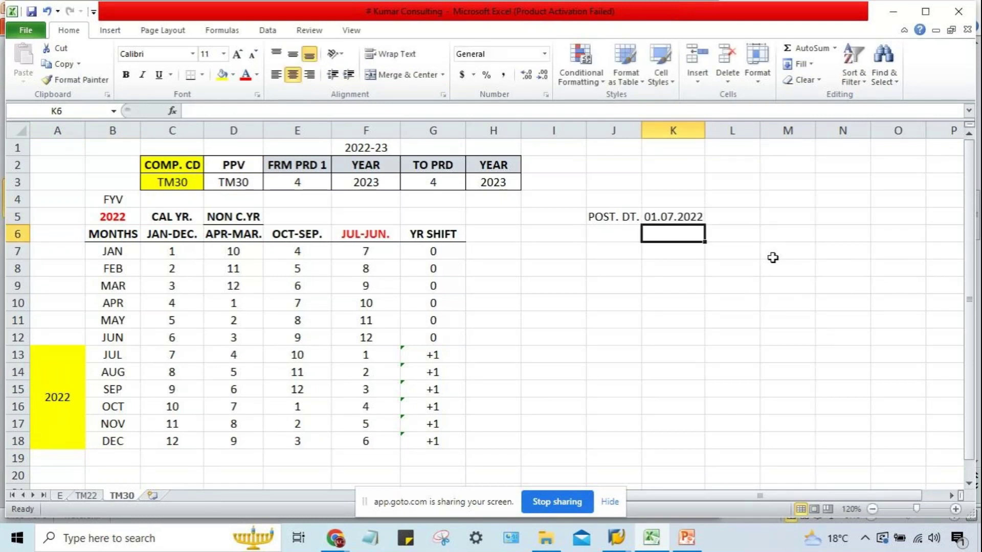
key("Up")
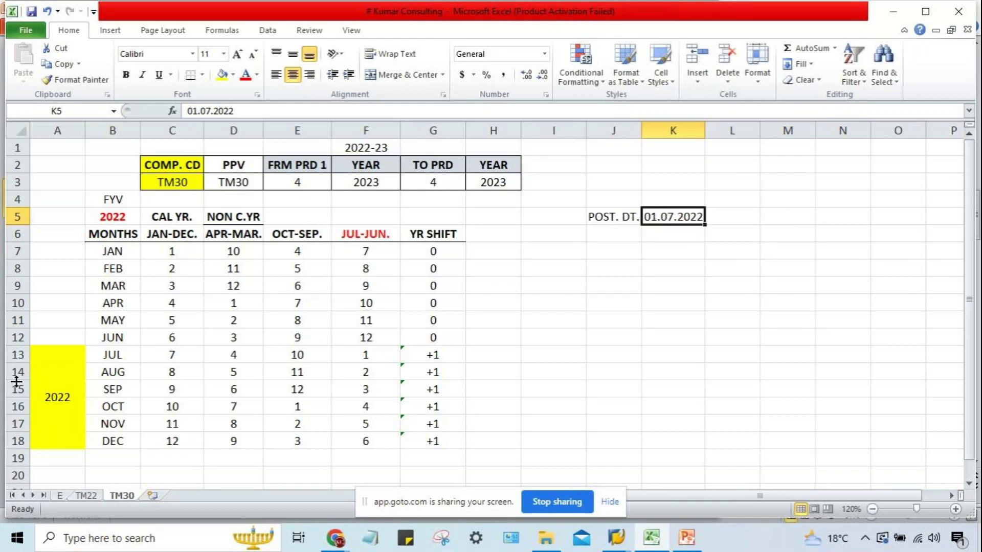
Set both FRM PRD 1 and TO PRD for TM30 to 1, matching July's period in the JUL-JUN. column
left_click_drag(168, 359, 367, 354)
left_click(366, 354)
left_click(304, 183)
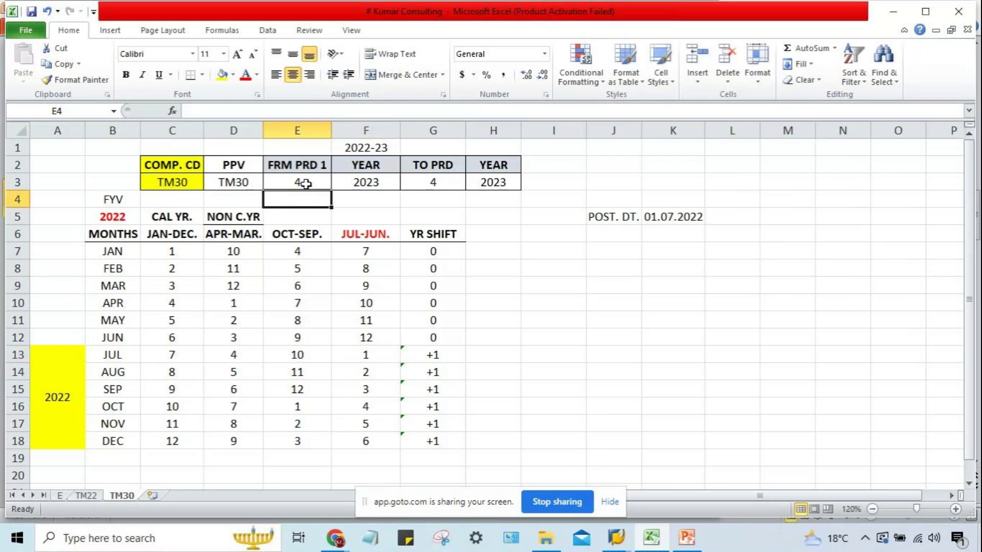
type("1")
key("Tab")
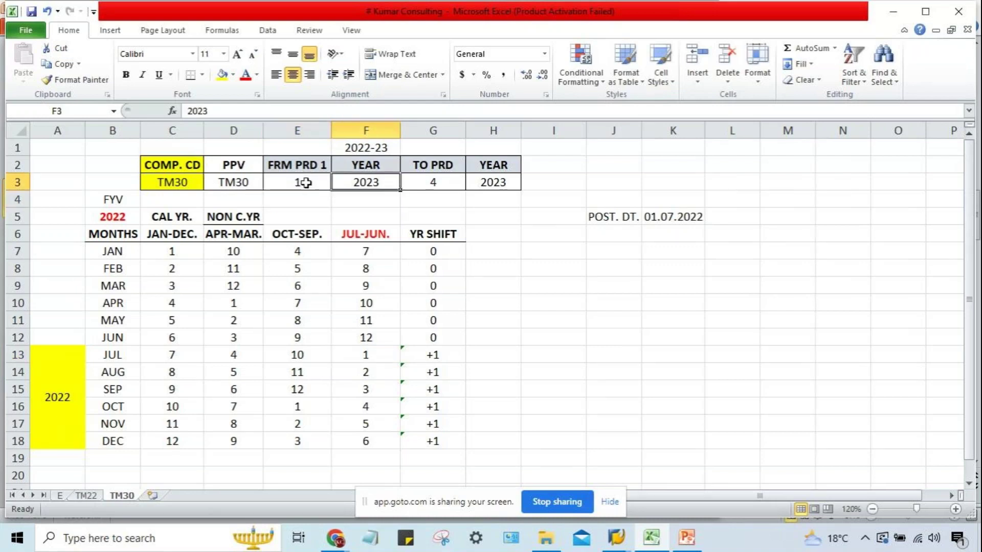
key("Tab")
type("1")
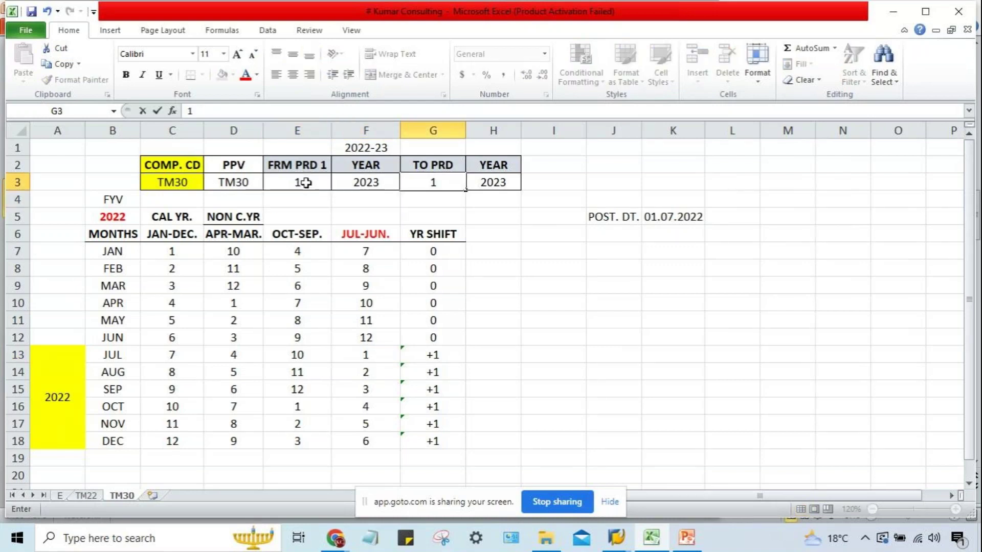
key("Return")
Check how the July posting date, the 2022 label and July's year shift relate to the YEAR values in row 3
left_click(135, 358)
left_click(185, 356)
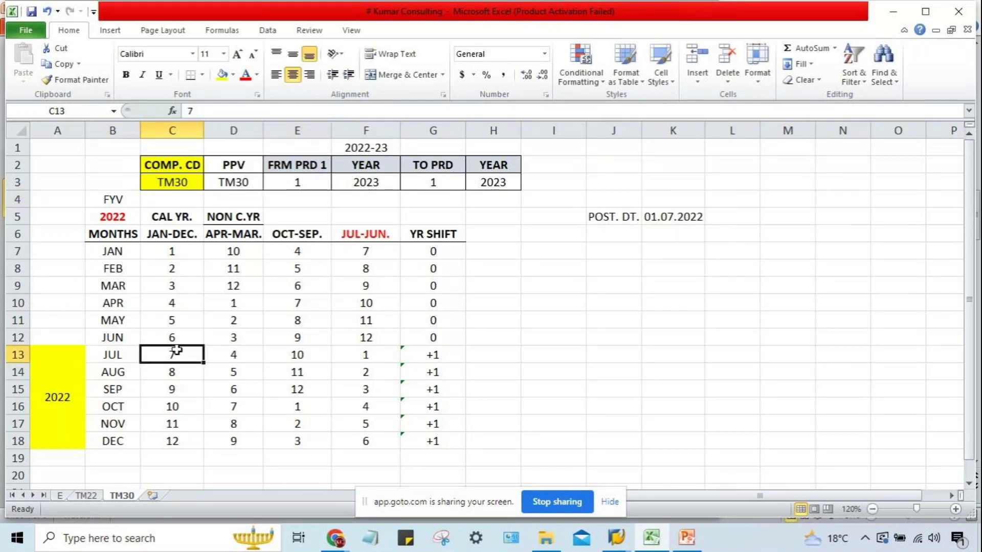
left_click(358, 186)
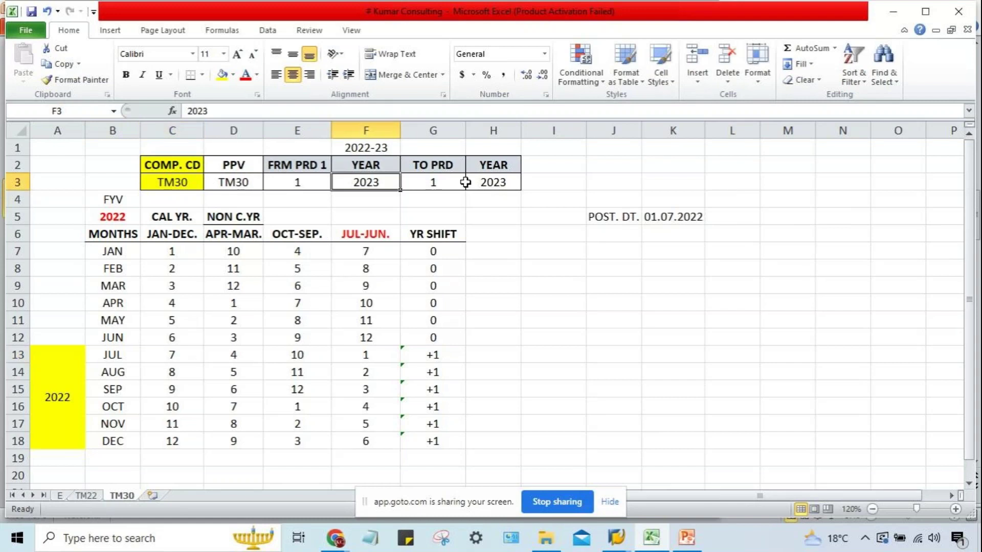
left_click(693, 221)
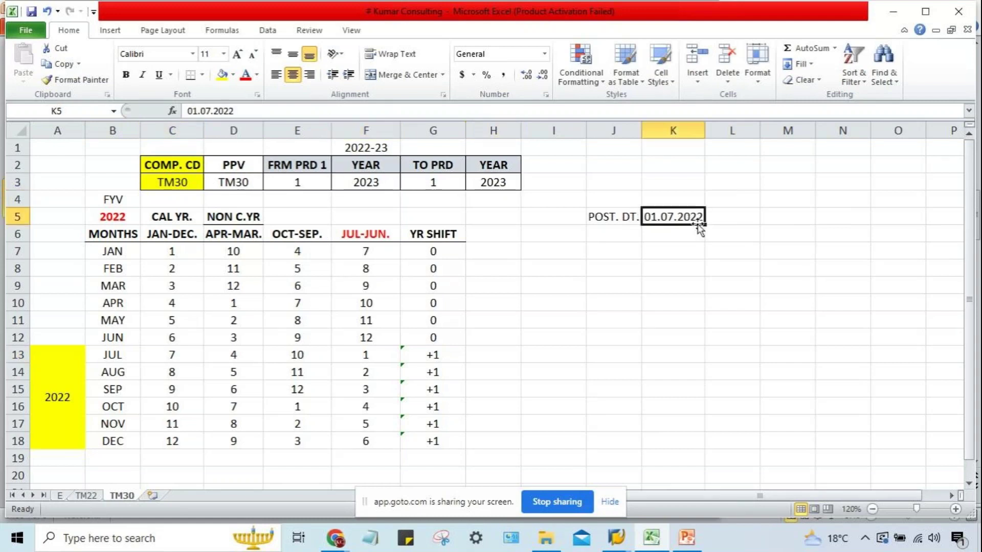
left_click(70, 383)
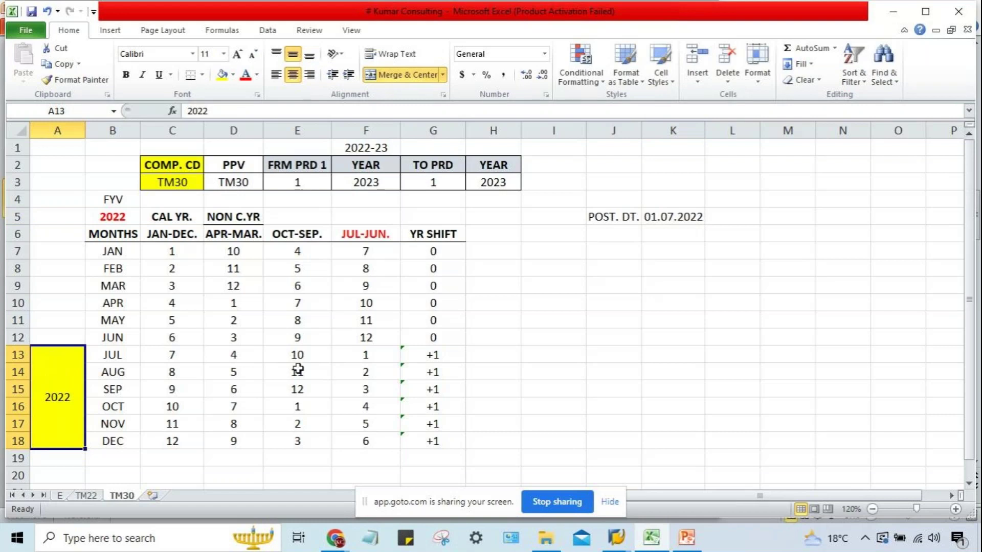
left_click(438, 354)
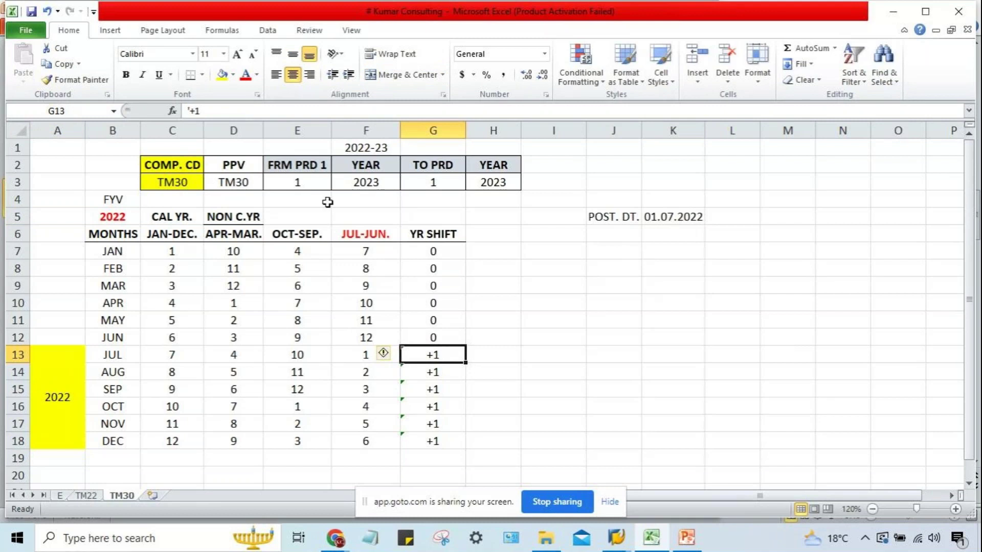
left_click(372, 183)
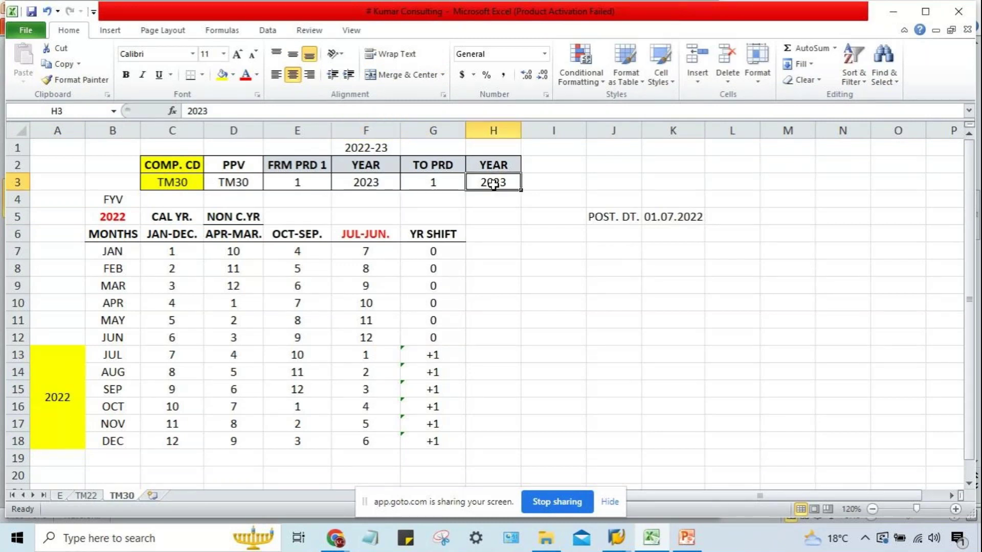
Change the posting date in K5 to 01.01.2023
left_click(668, 221)
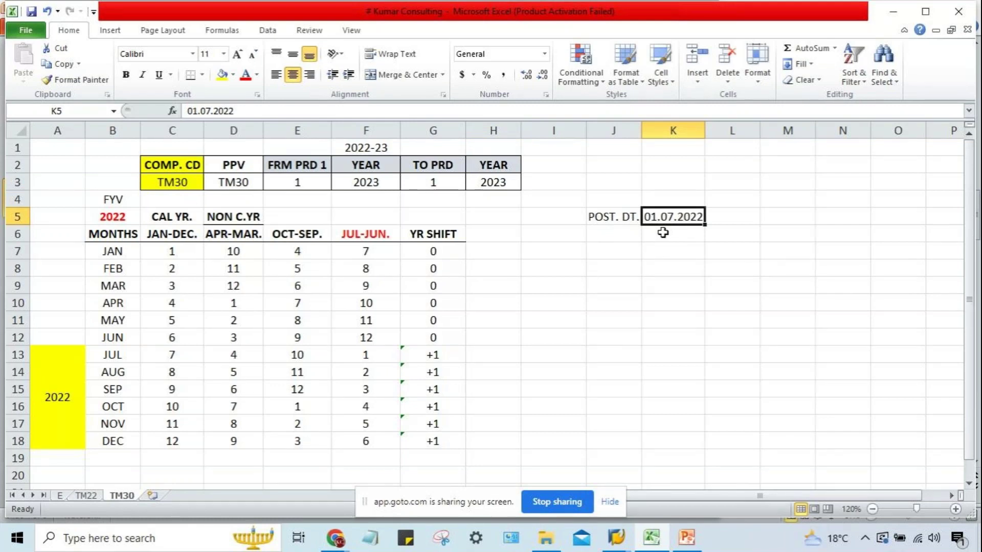
type("01.01.2023")
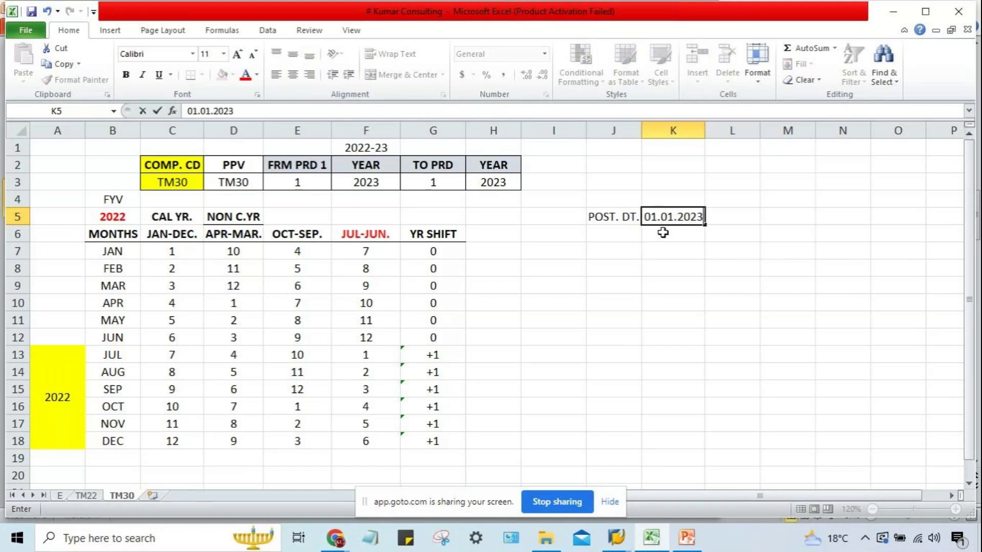
key("Return")
left_click(666, 217)
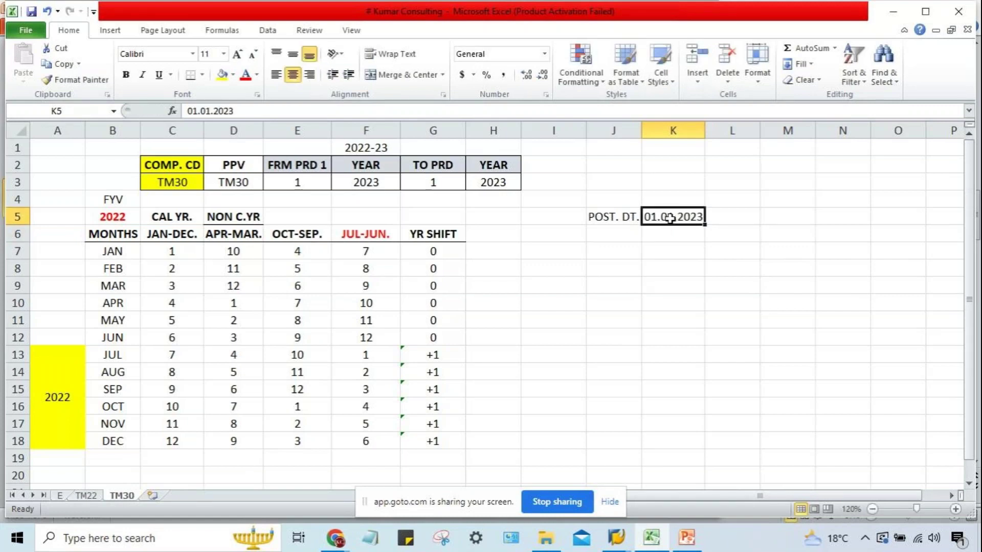
Set both FRM PRD 1 and TO PRD for TM30 to 7, matching January's period in the JUL-JUN. column
left_click(365, 252)
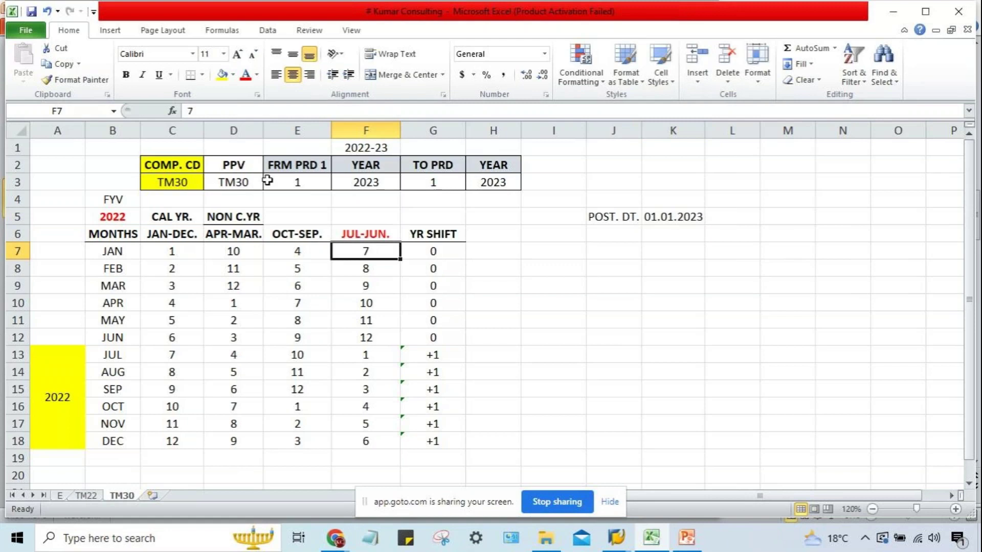
left_click(297, 182)
type("7")
key("Tab")
key("Tab")
type("7")
key("Return")
Compare the YEAR in F3 with the posting date and January's year shift, and review July's periods across the variants
left_click(391, 183)
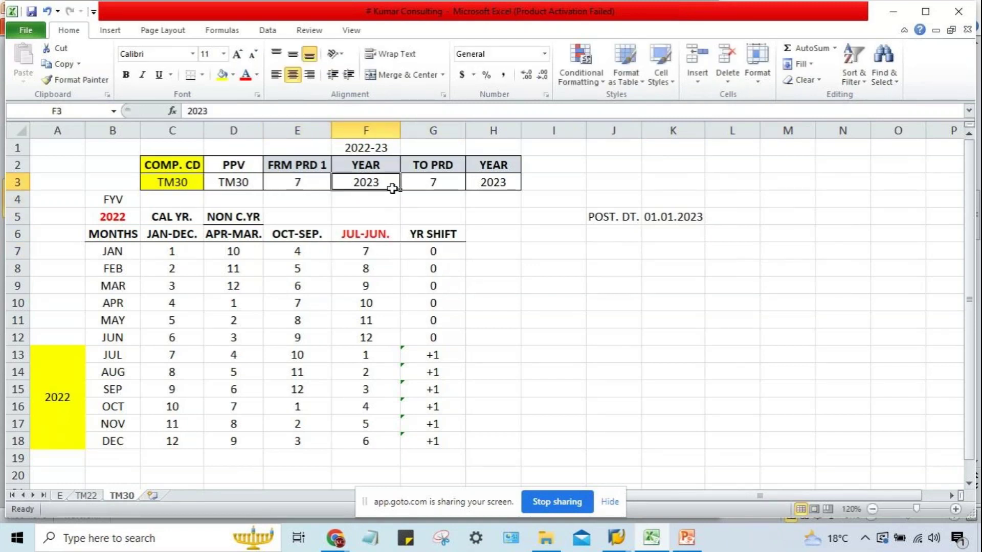
left_click(709, 217)
left_click(692, 217)
left_click(415, 252)
left_click(643, 217)
left_click(429, 251)
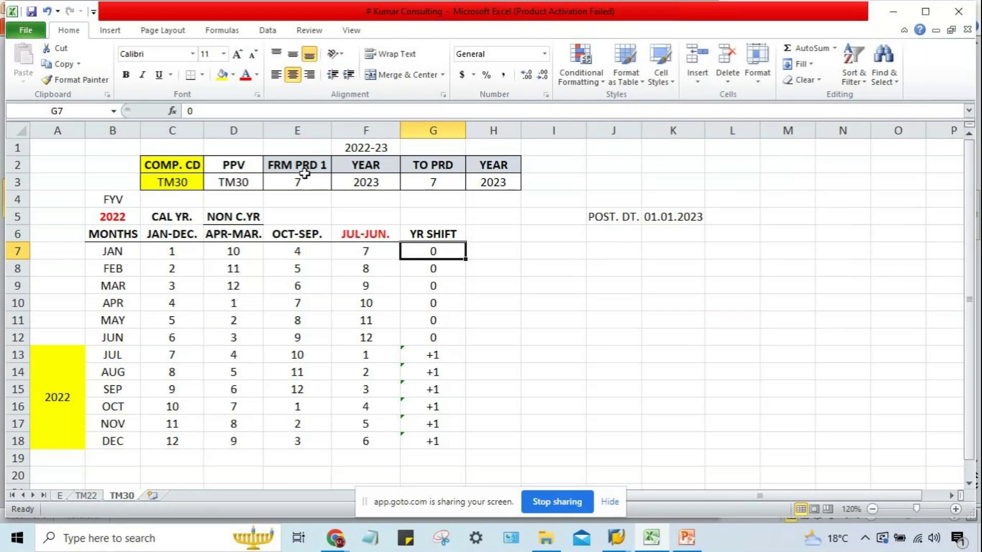
left_click(371, 184)
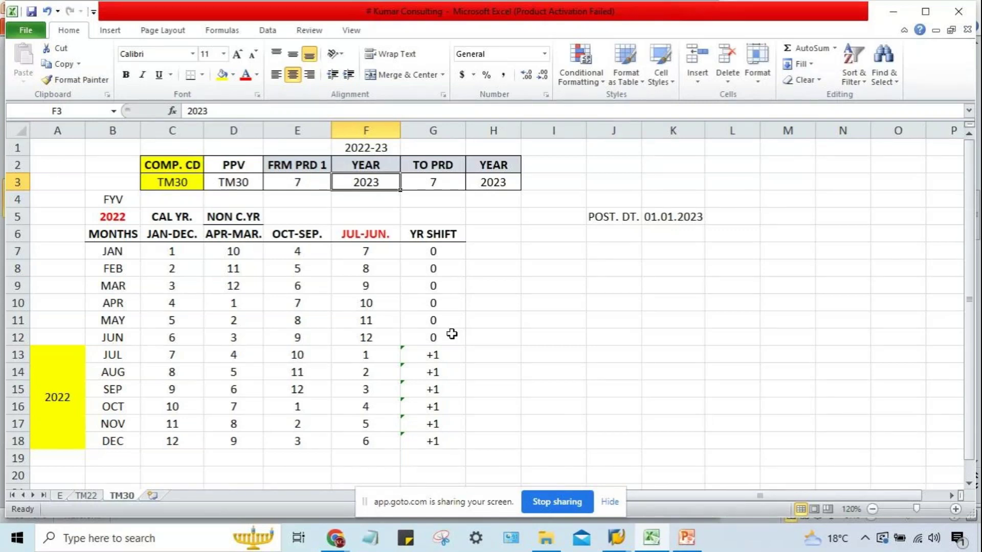
left_click(98, 360)
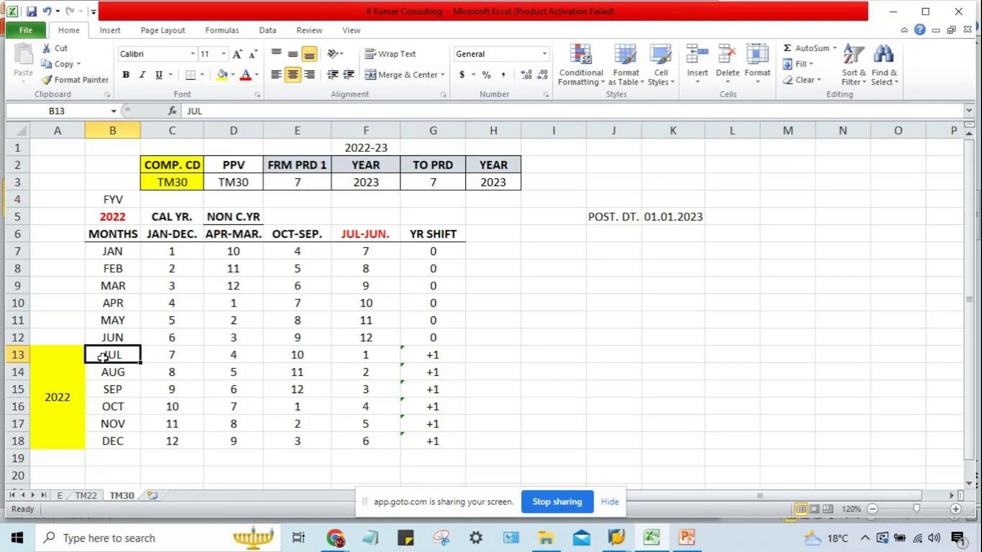
left_click(183, 359)
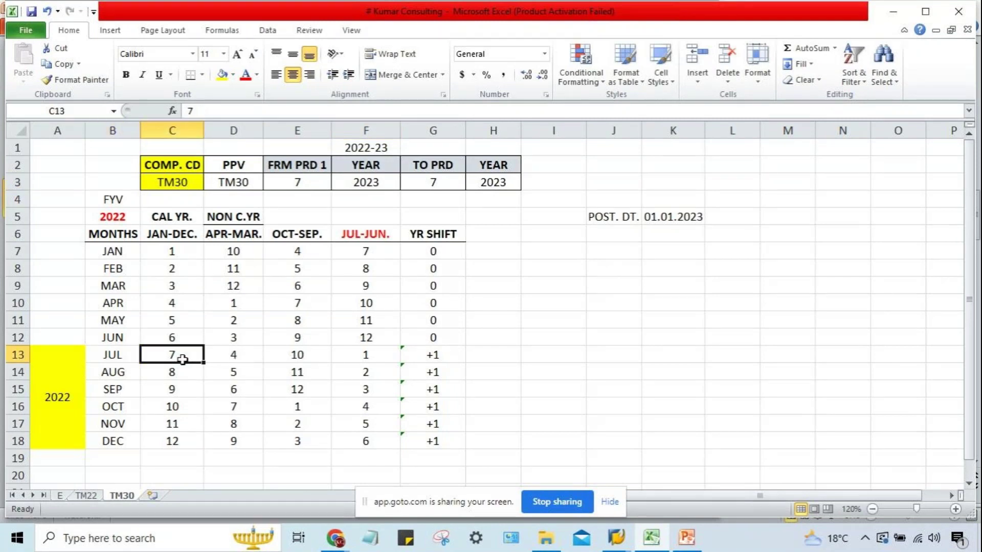
left_click(344, 359)
Set the posting date in K5 to 05.01.2023
left_click(666, 216)
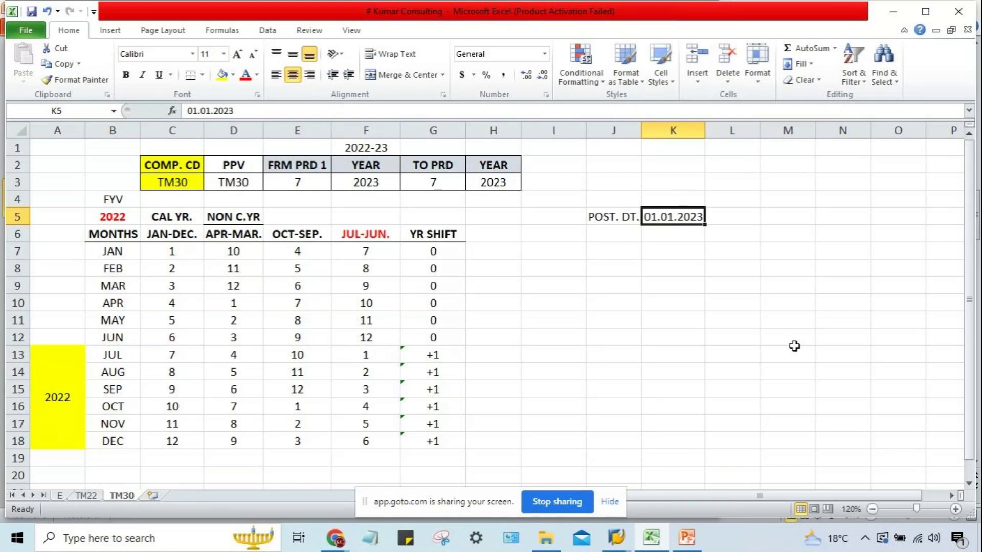
type("05.01.2023")
key("Return")
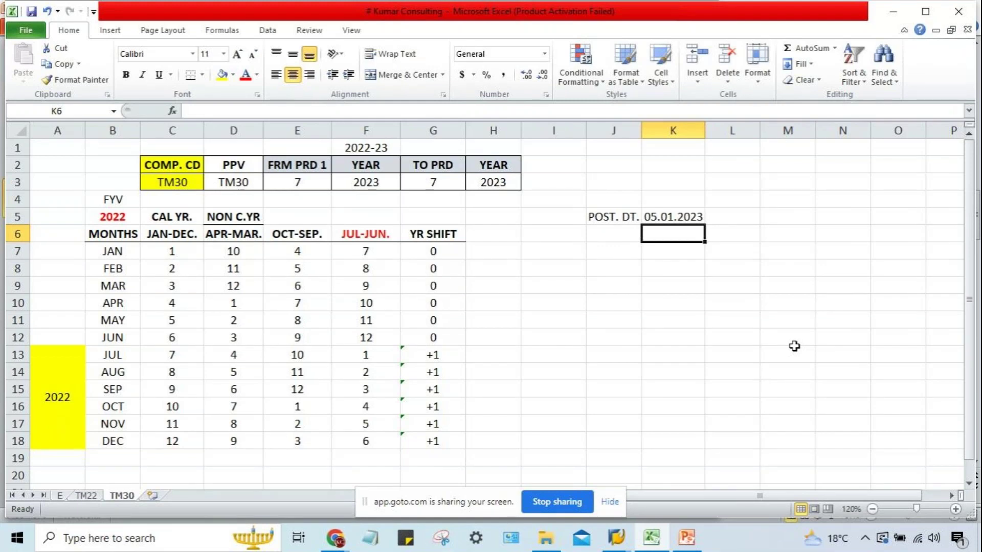
Replace the posting date in K5 with 05.07.2022
left_click(654, 218)
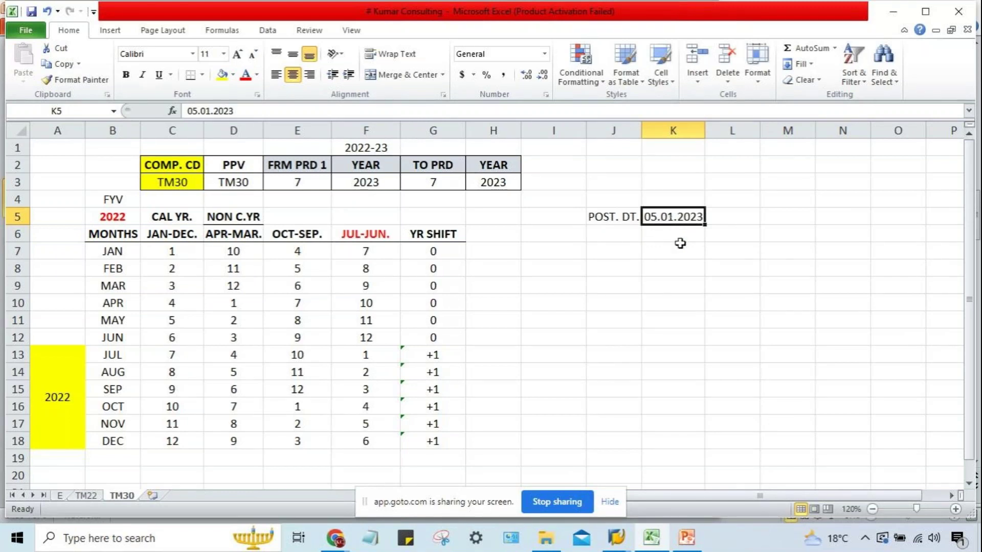
type("05")
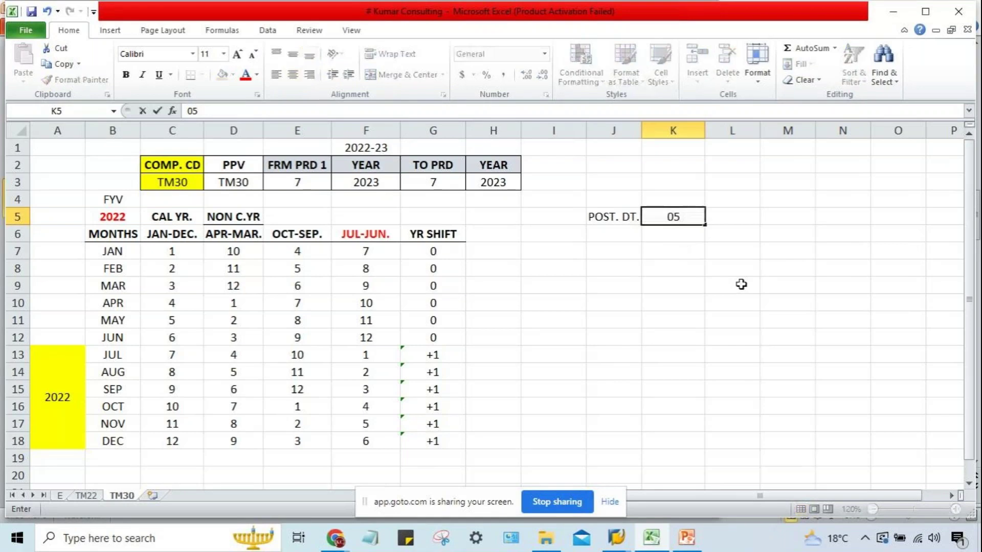
type(".07.2022")
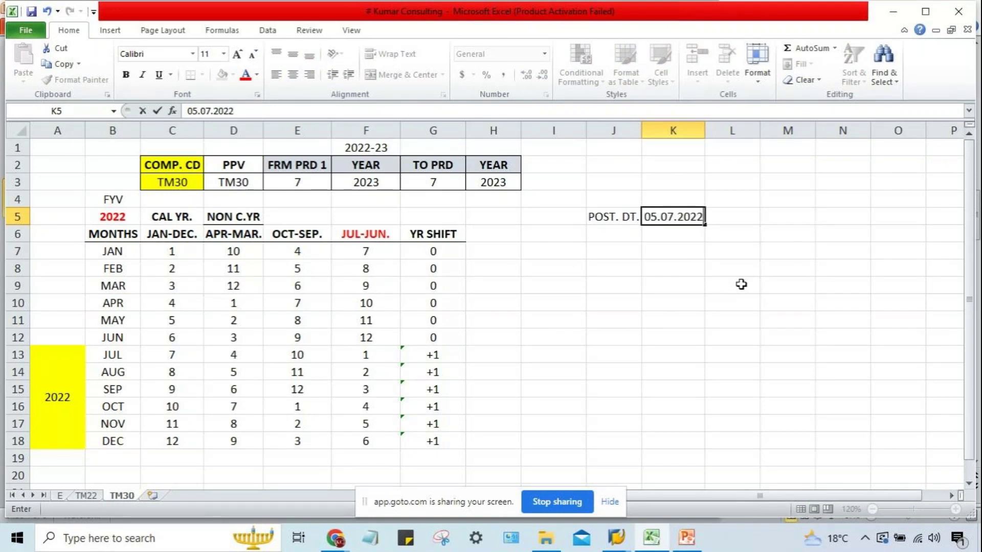
key("Return")
left_click(667, 215)
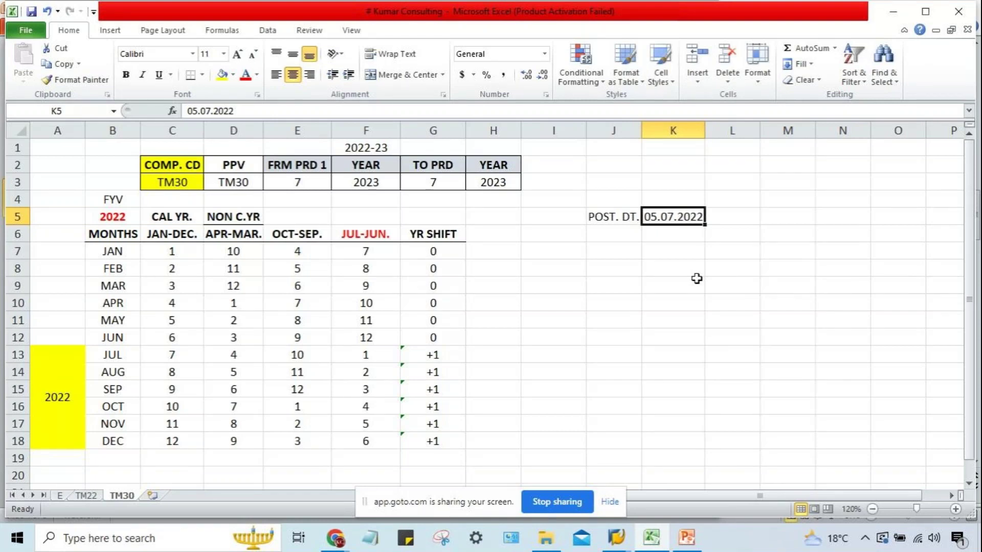
Merge H13:H18 beside the July–December rows, enter 2022 in the merged cell and centre it vertically
left_click_drag(112, 355, 110, 438)
left_click_drag(496, 355, 485, 440)
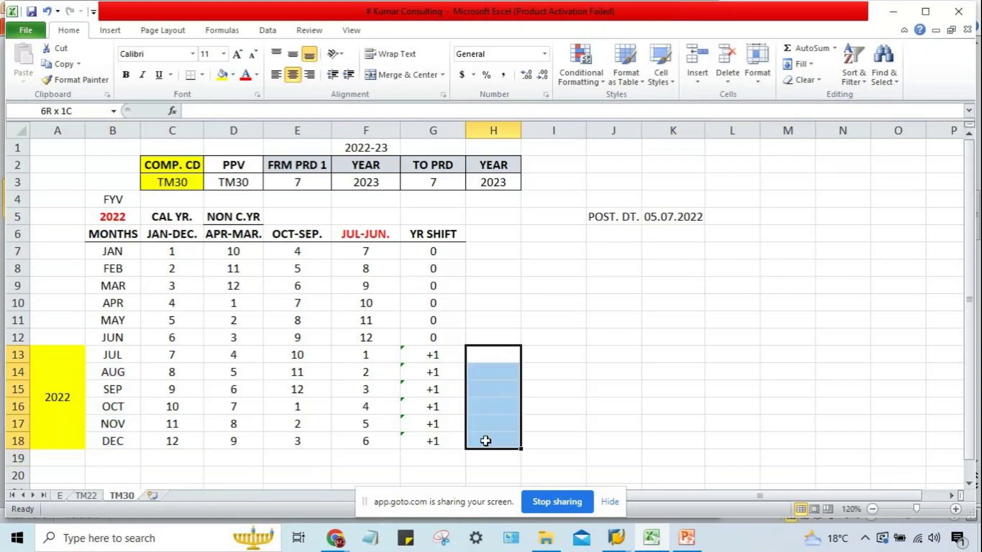
left_click(395, 78)
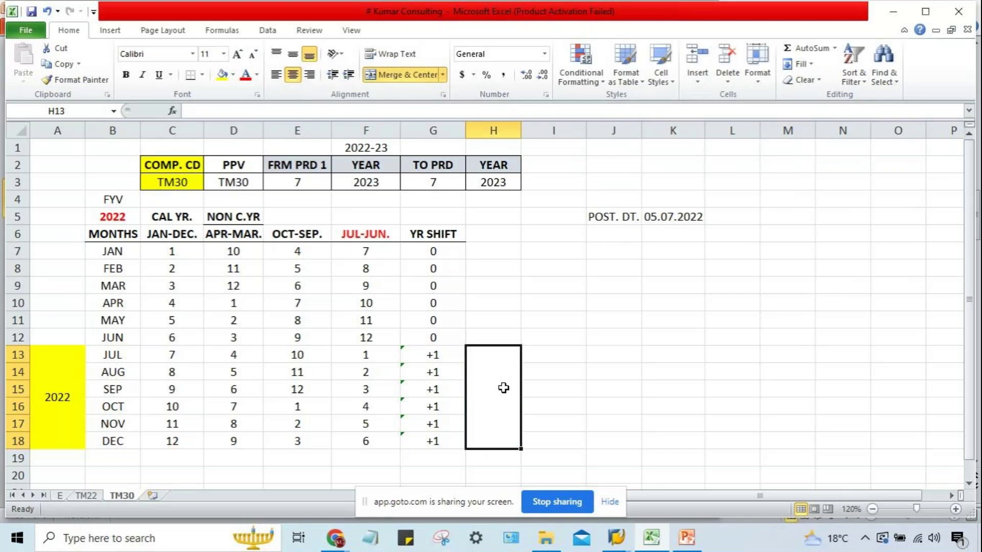
type("2022")
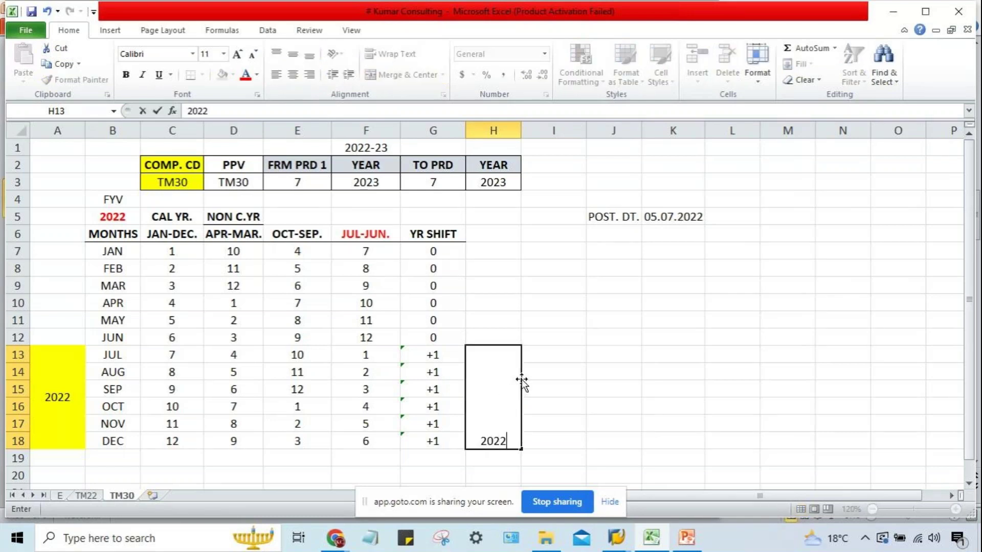
key("Return")
left_click(519, 377)
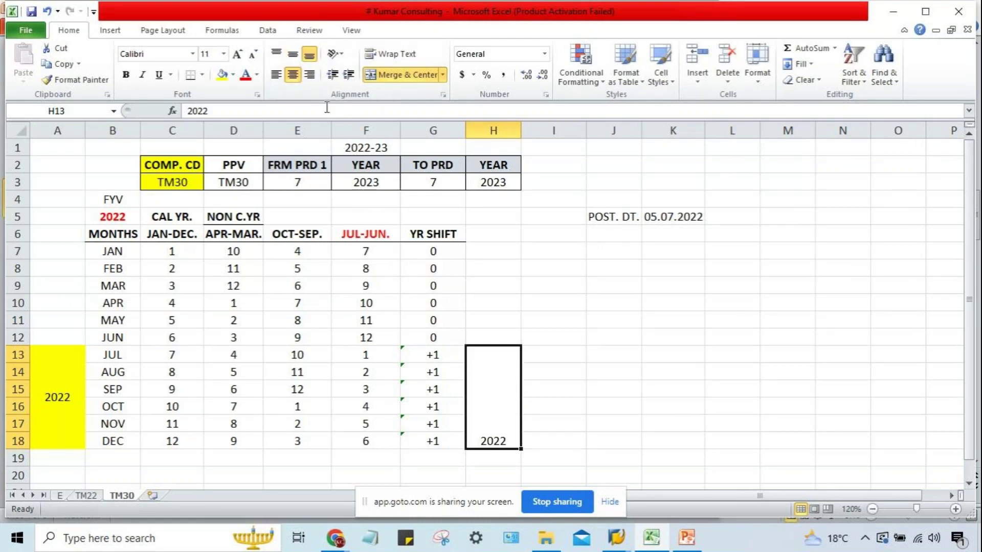
left_click(292, 54)
left_click(590, 303)
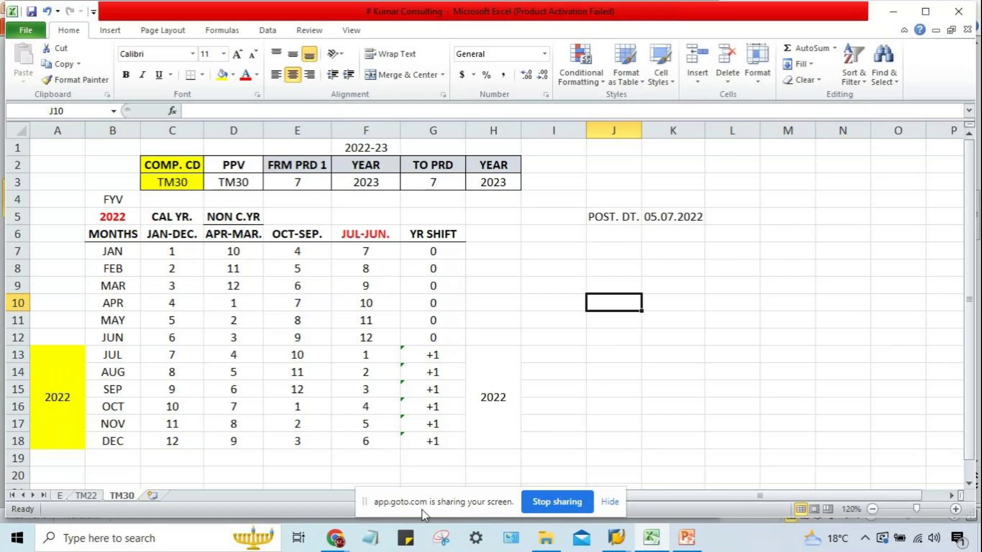
mouse_move(338, 542)
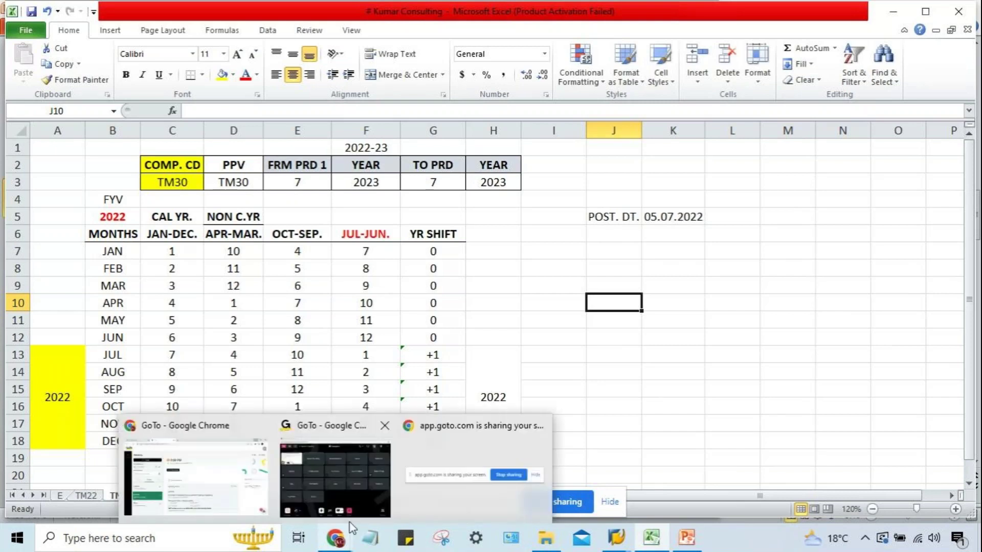
left_click(651, 402)
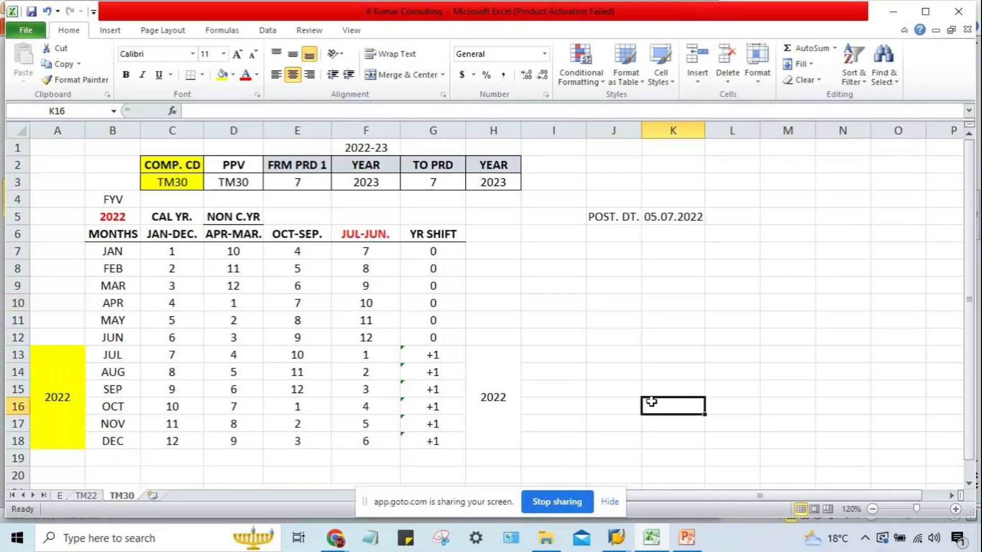
left_click(106, 357)
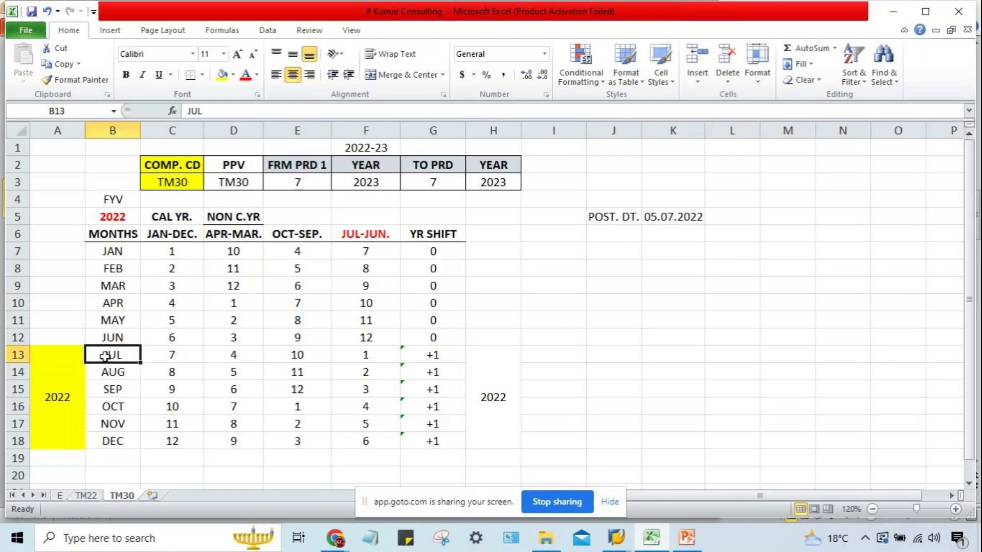
left_click_drag(109, 251, 113, 437)
left_click(117, 355)
left_click(486, 355)
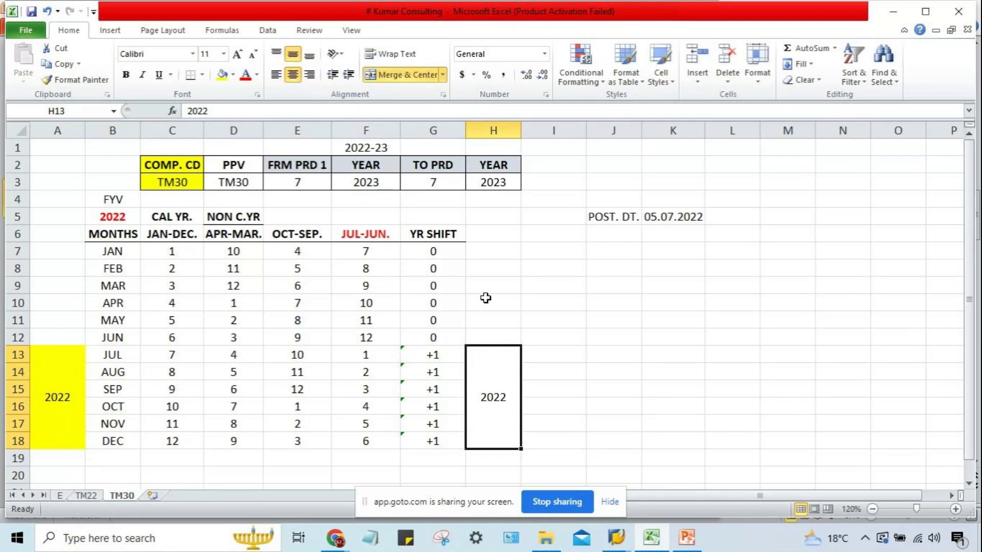
Merge H7:H12 beside the January–June rows and copy the 2022 label from H13 into it
left_click_drag(483, 251, 493, 329)
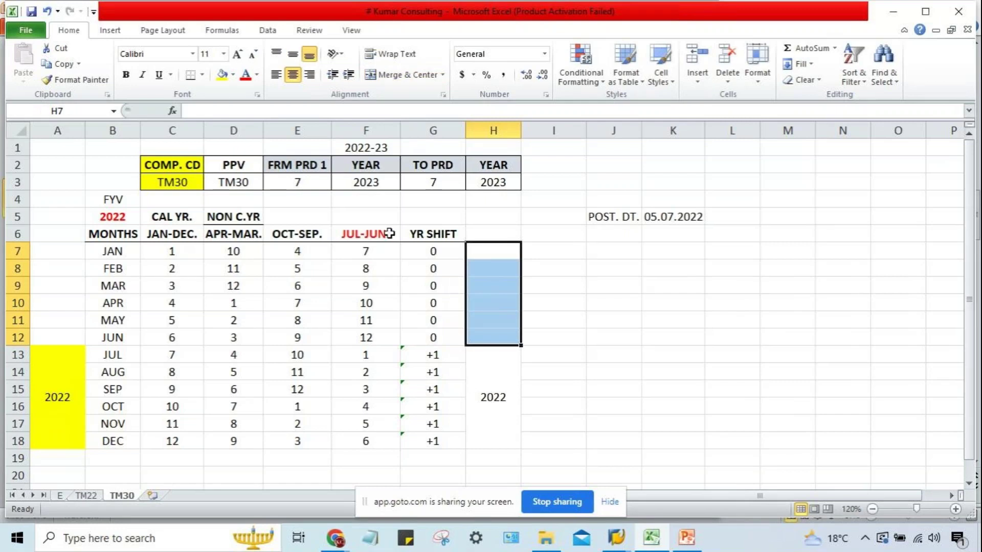
left_click(391, 76)
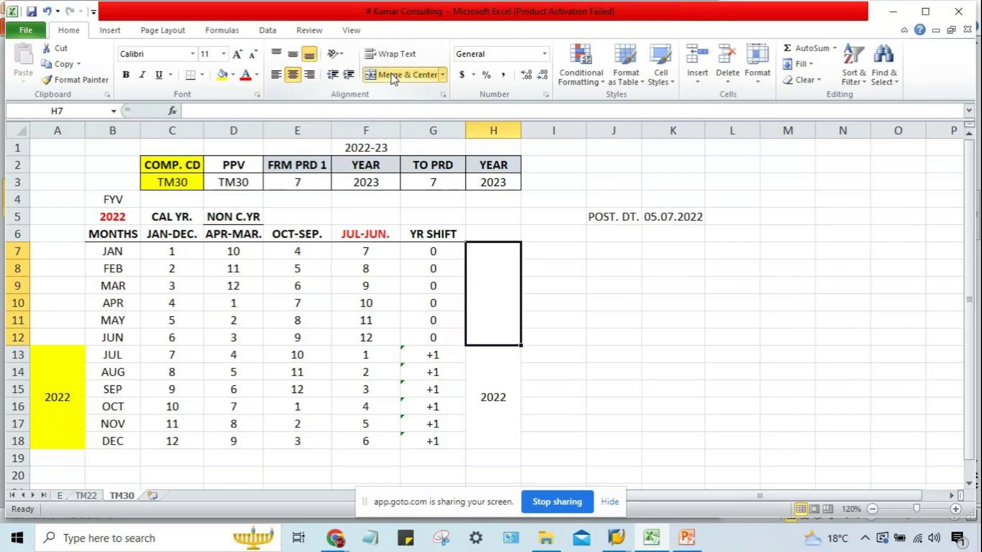
left_click(494, 384)
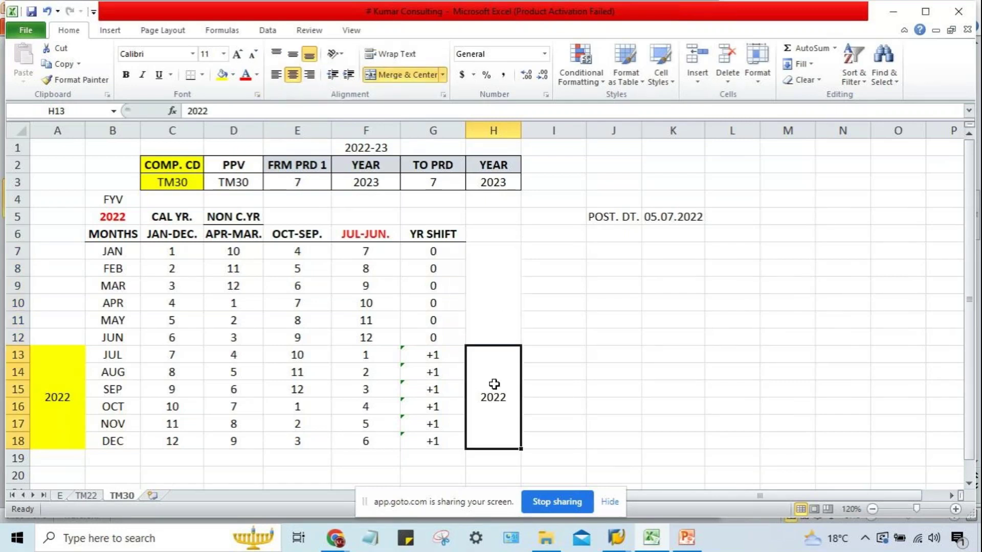
left_click(435, 358)
left_click_drag(430, 245, 440, 332)
left_click(458, 390)
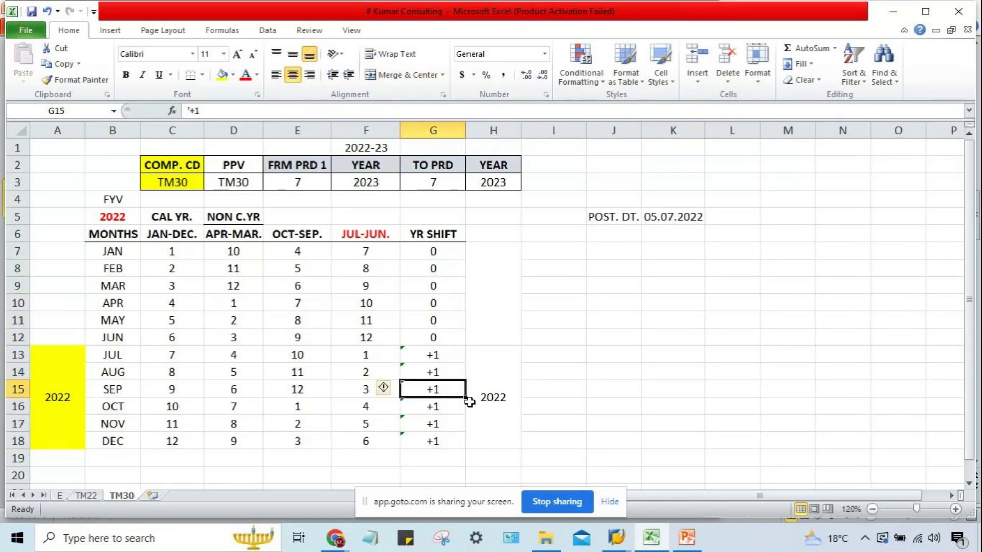
left_click(477, 416)
key("ctrl+c")
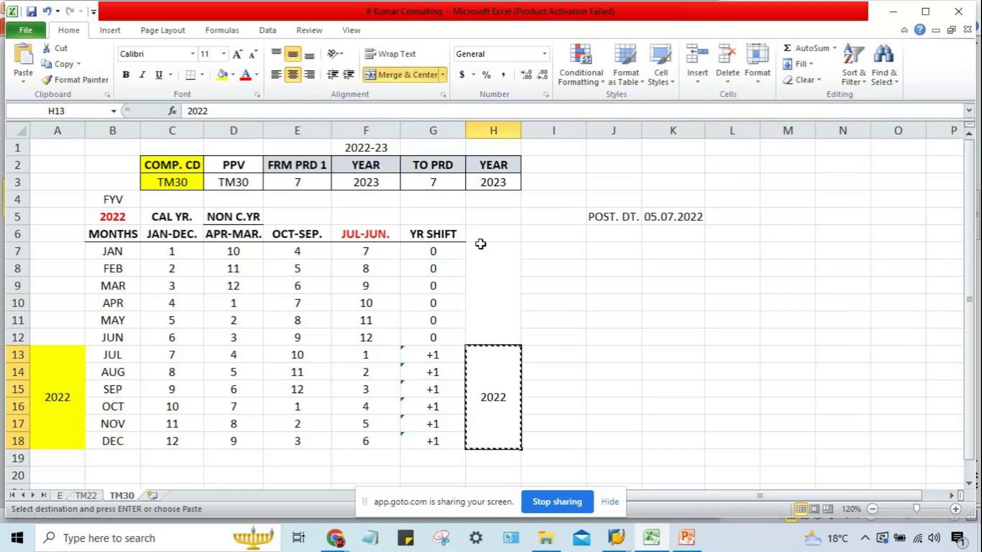
left_click(480, 247)
key("ctrl+v")
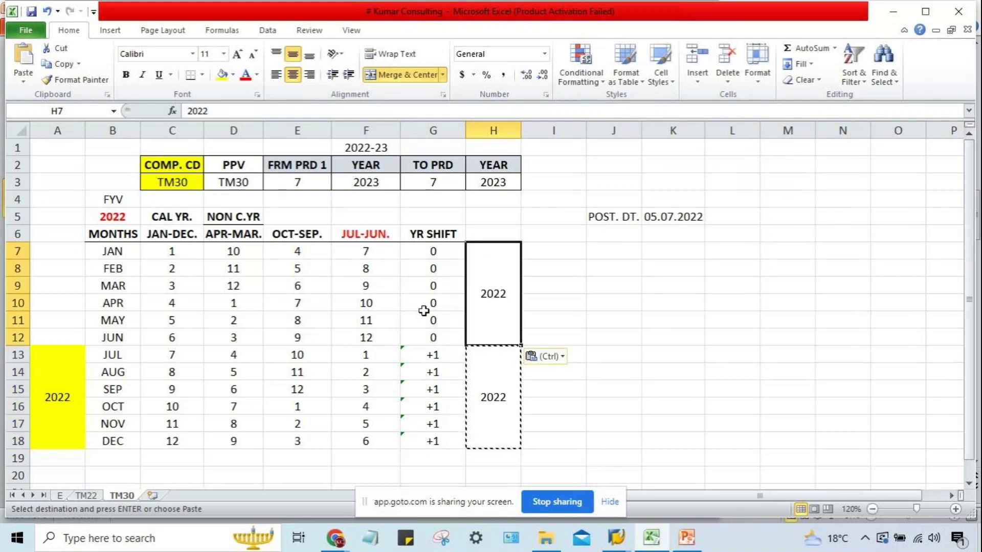
Examine the YR SHIFT values of the January–June rows against the year label in H7
left_click(434, 251)
key("Down")
key("Down")
key("Down")
key("Down")
key("Down")
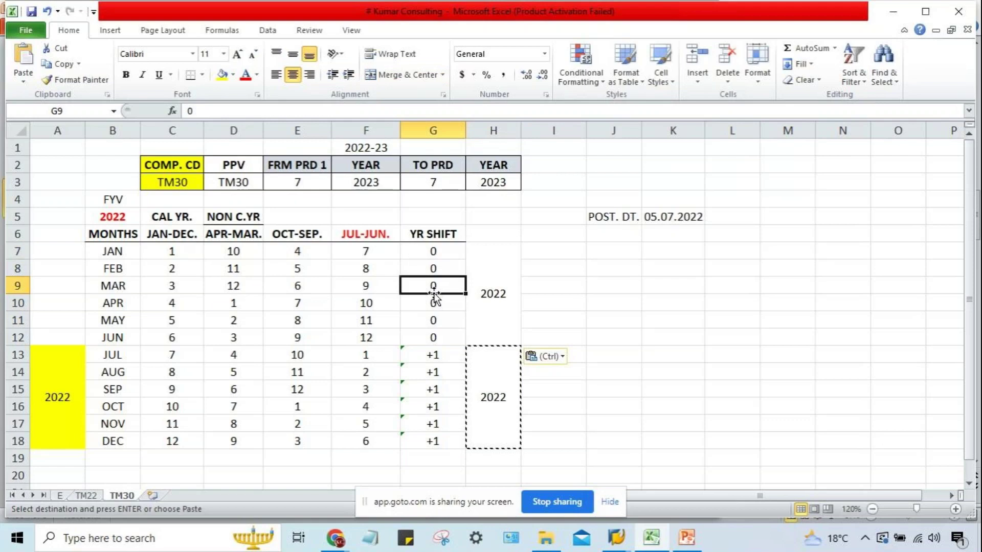
key("Up")
key("Up")
key("Up")
key("Up")
key("Up")
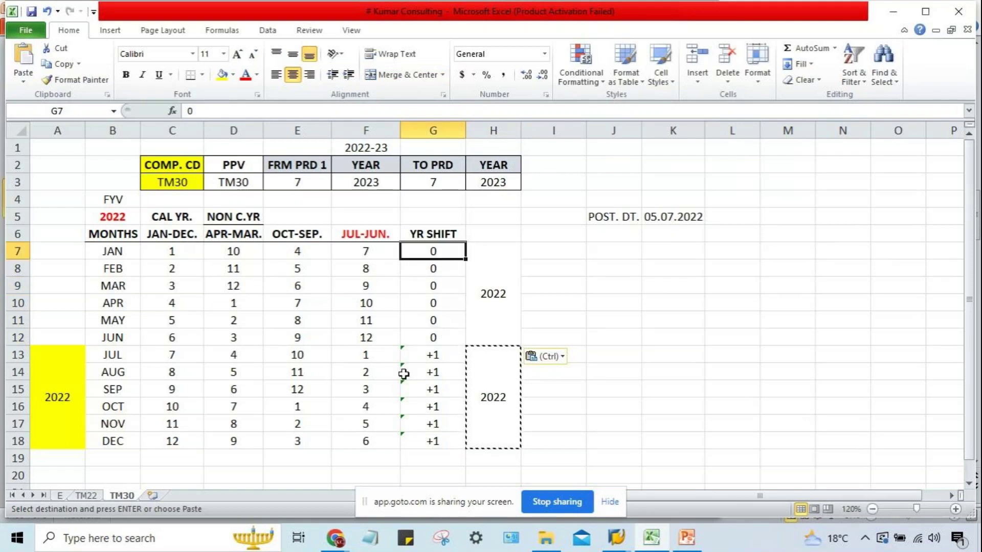
Merge A7:A12 beside the January–June rows and copy the yellow 2022 label from A13 into it
left_click_drag(63, 254, 70, 332)
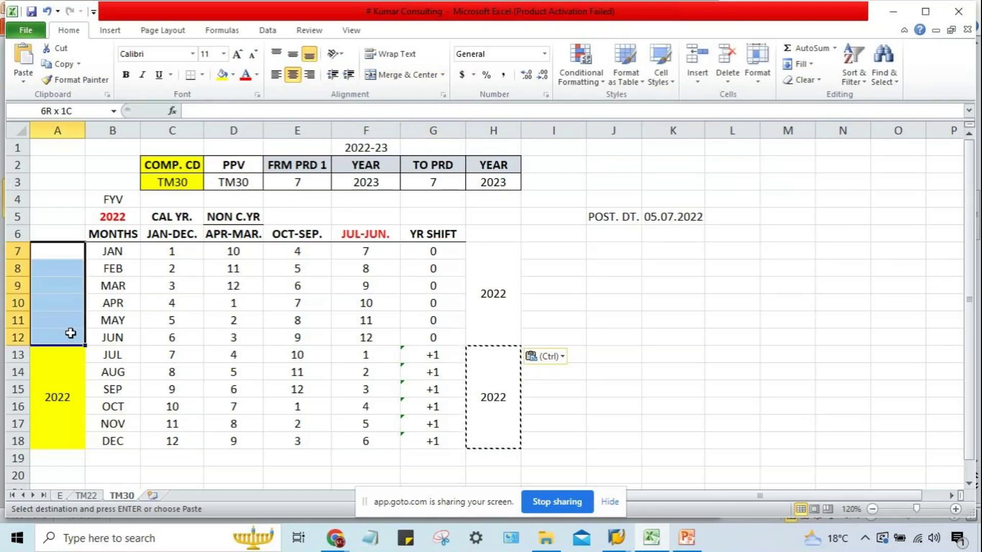
left_click(402, 74)
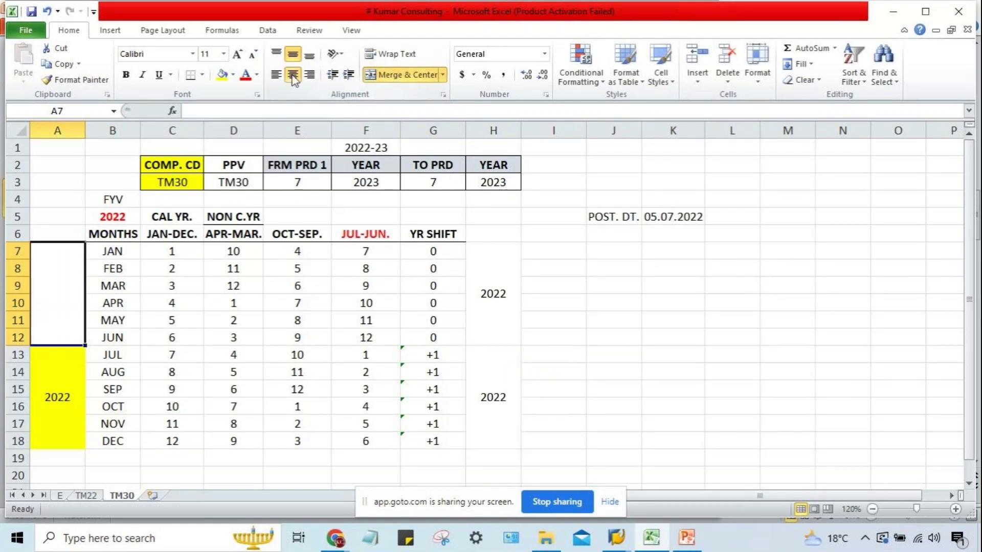
left_click(72, 390)
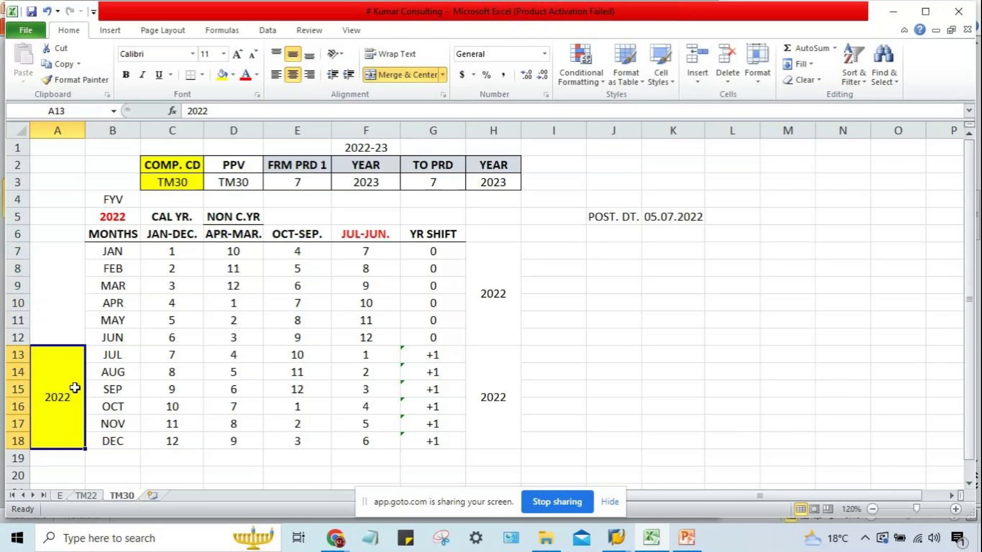
key("ctrl+c")
left_click(63, 289)
key("ctrl+v")
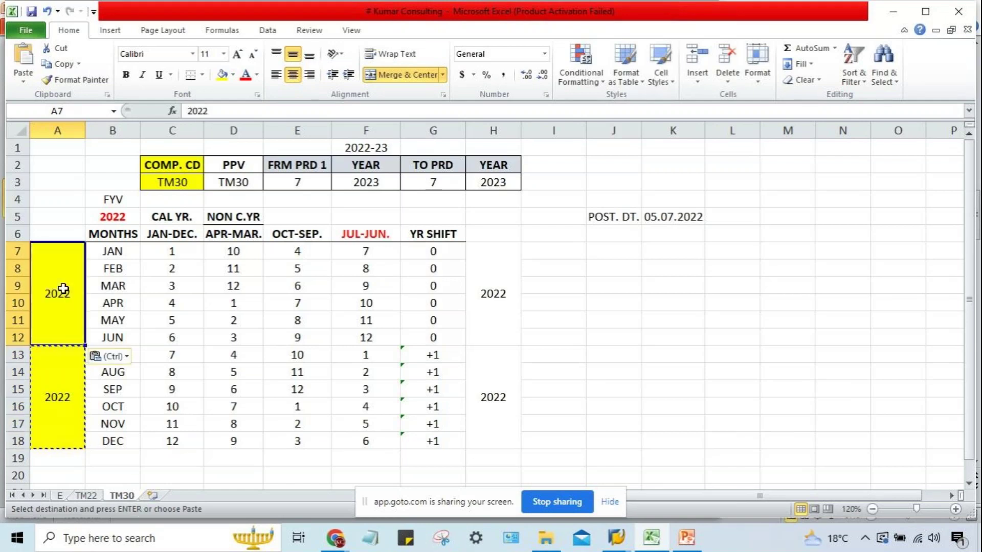
Change the year label in A7 to 2023
double_click(73, 292)
key("BackSpace")
type("3")
key("Return")
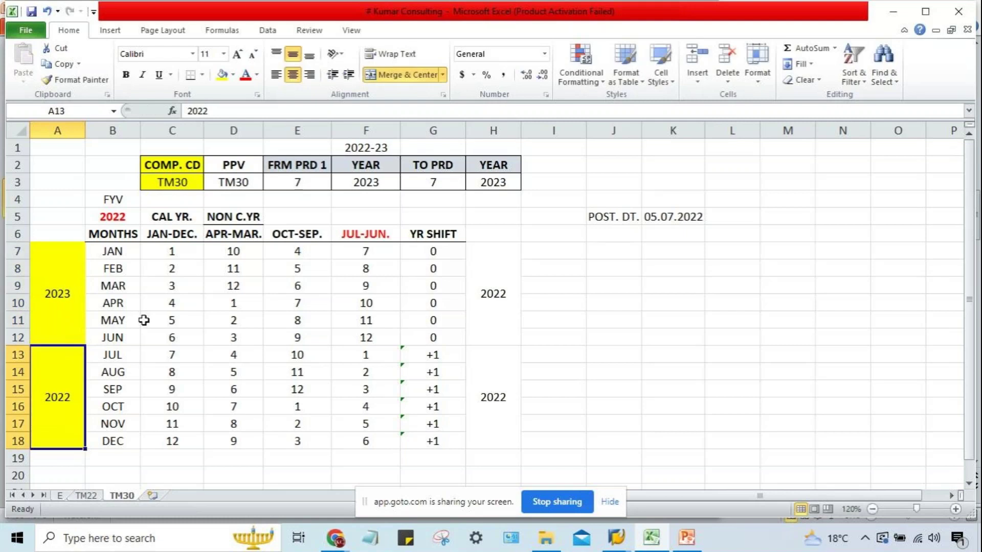
Compare the YR SHIFT values of July–December and January–June with the year labels in column A
left_click(420, 361)
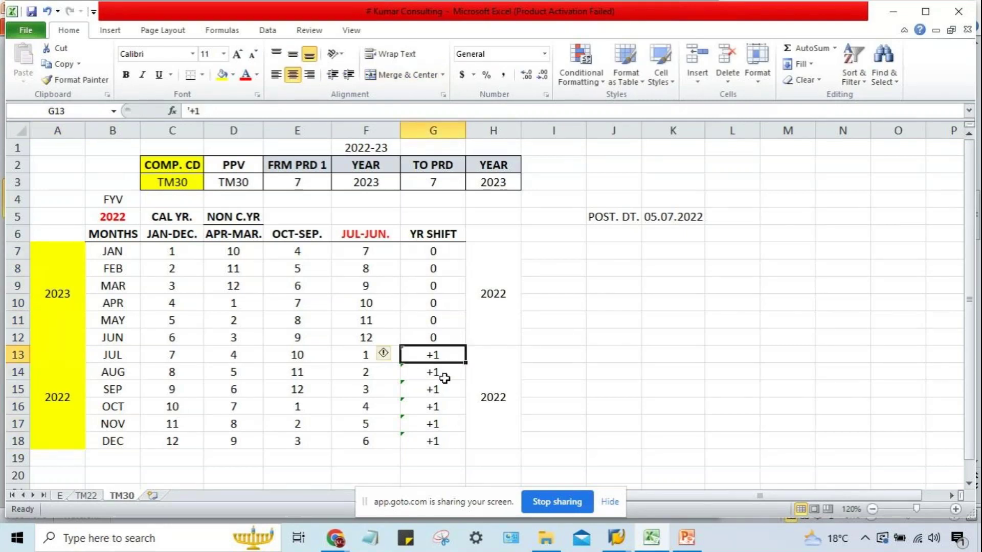
left_click(432, 413)
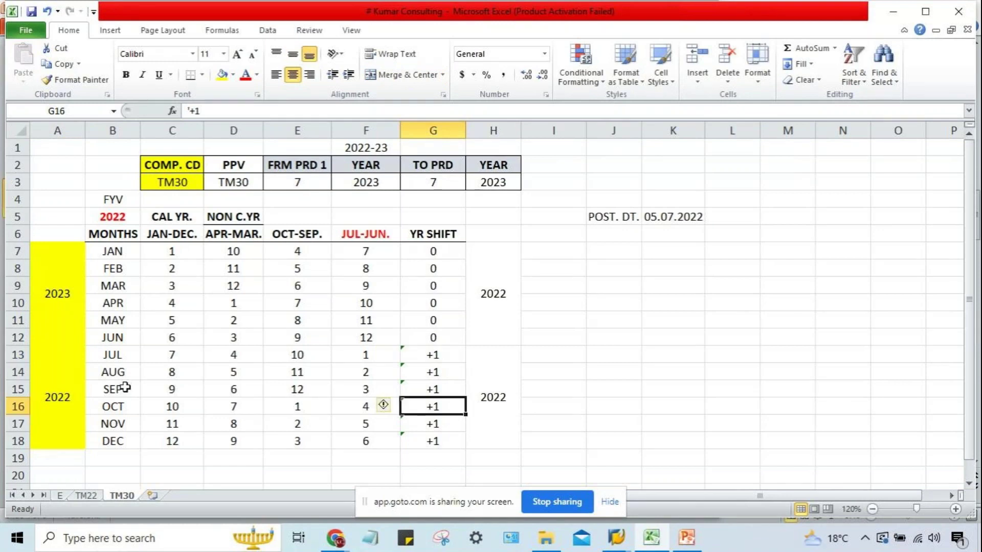
left_click(53, 294)
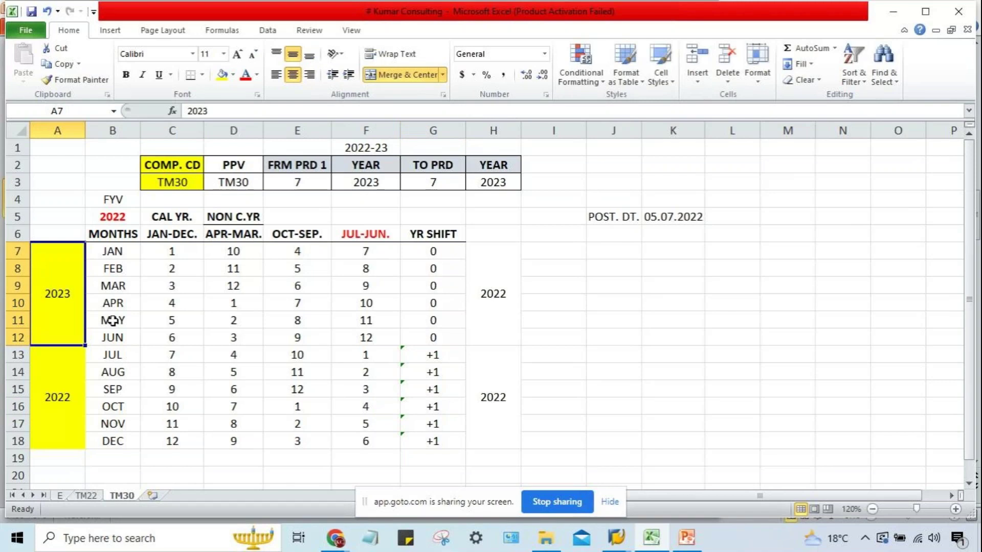
left_click(434, 252)
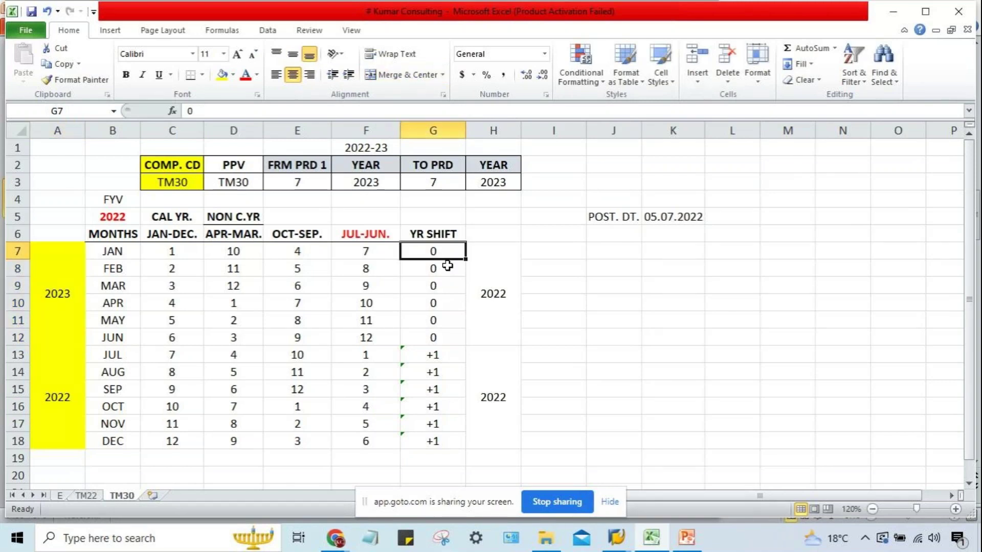
left_click(439, 356)
left_click_drag(438, 356, 445, 442)
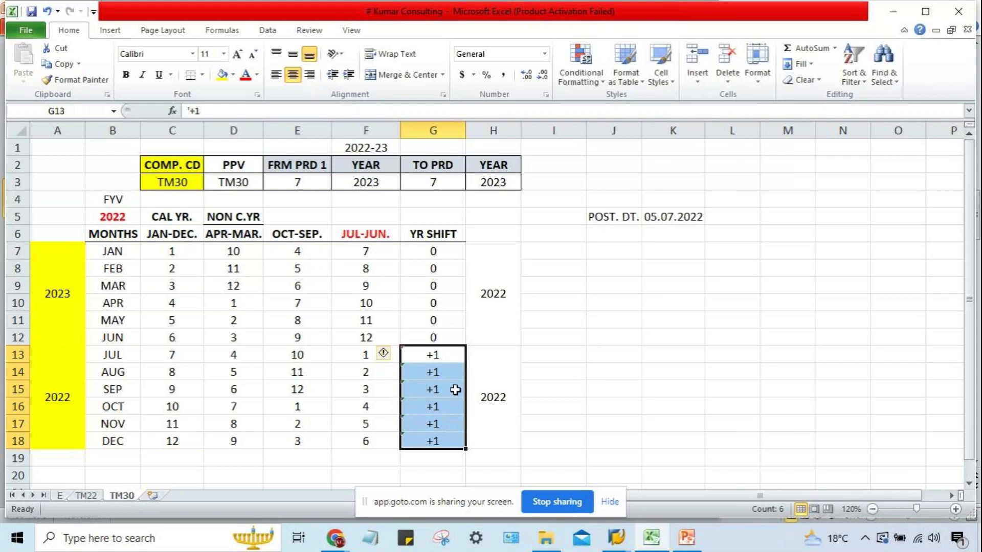
Fill the merged 2023 label cell A7 with light blue
left_click(39, 319)
left_click(234, 75)
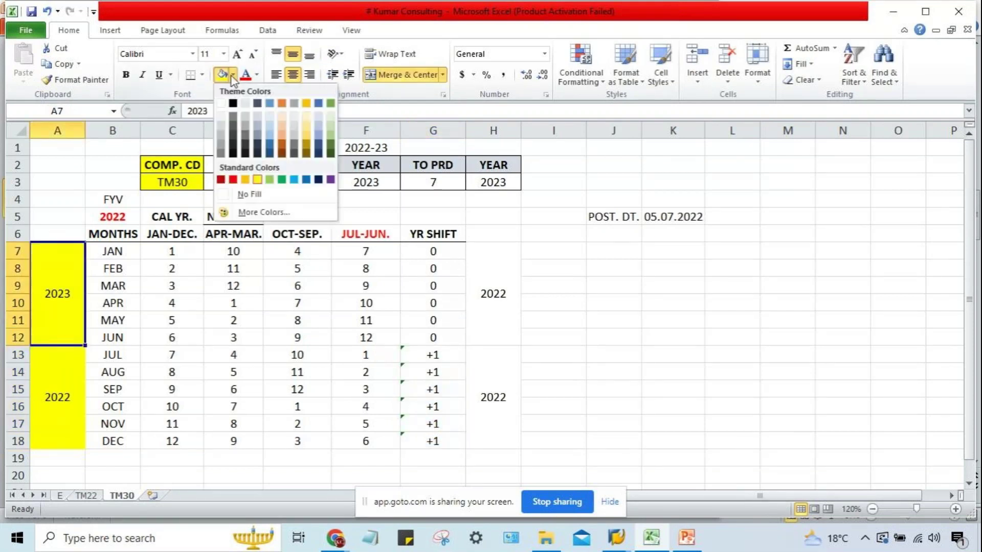
left_click(268, 109)
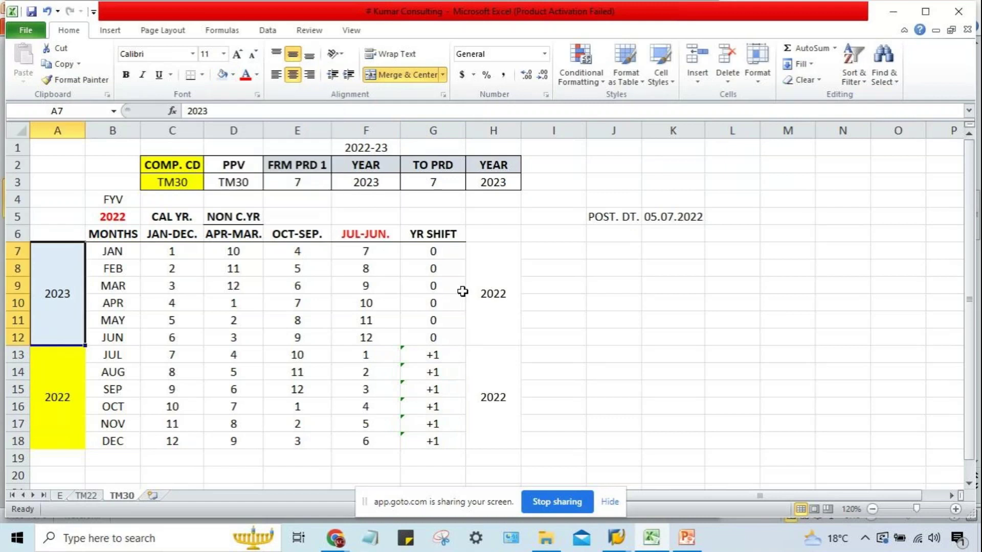
left_click(558, 297)
Check the January–June year shifts in G7:G12 and narrow column I slightly
left_click_drag(438, 250, 438, 339)
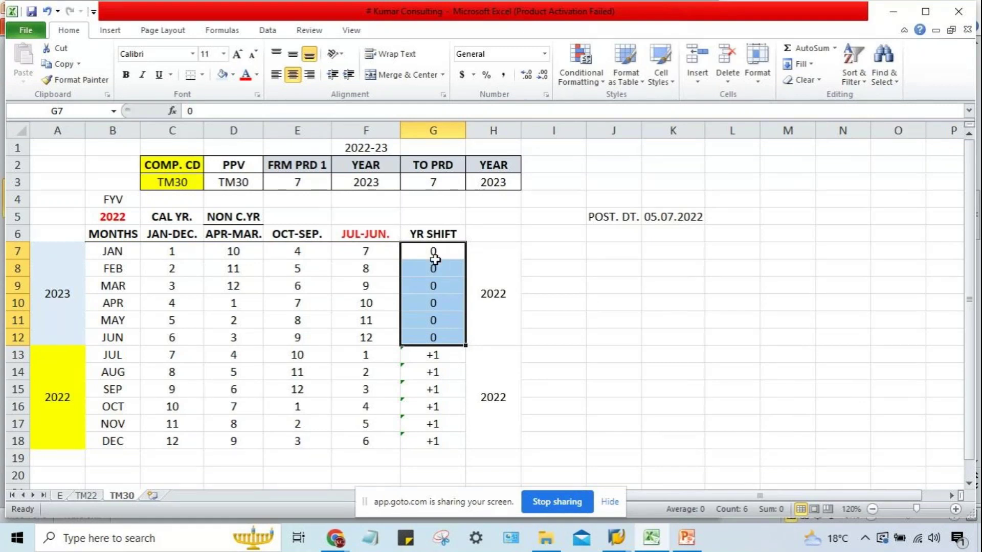
left_click(544, 301)
left_click(534, 232)
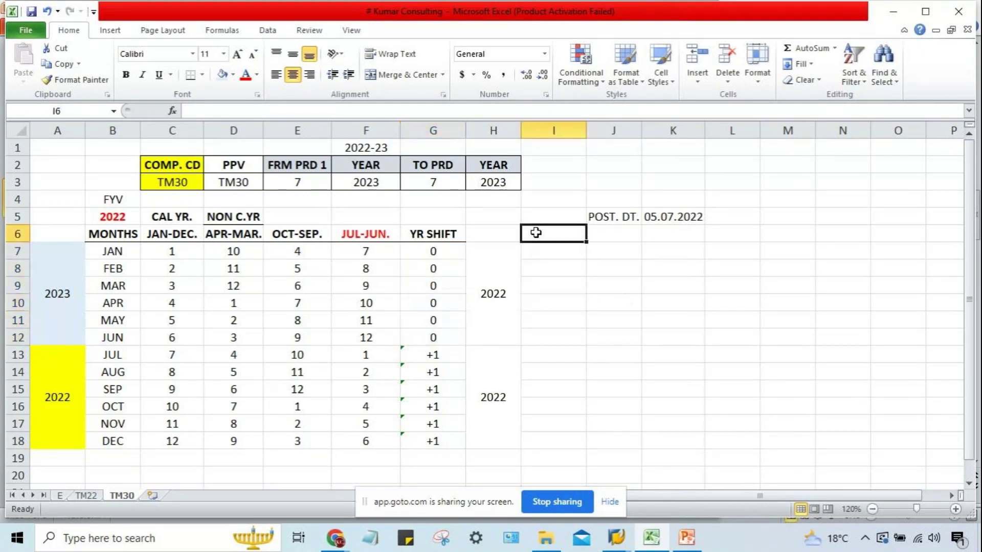
left_click_drag(584, 125, 581, 126)
left_click(555, 330)
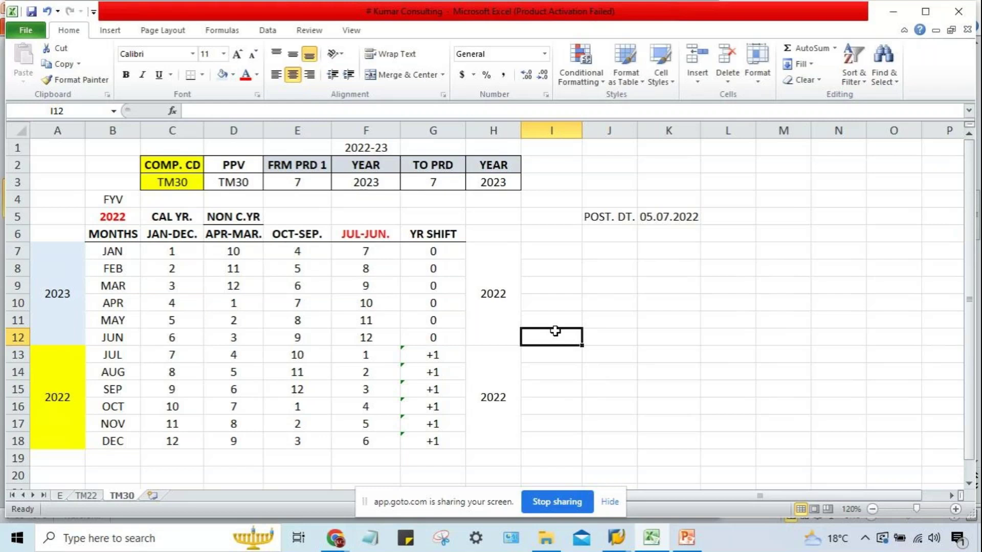
Review July's year shift, the year labels in A13 and A7, the year in B5 and the month list
left_click(434, 358)
left_click(41, 407)
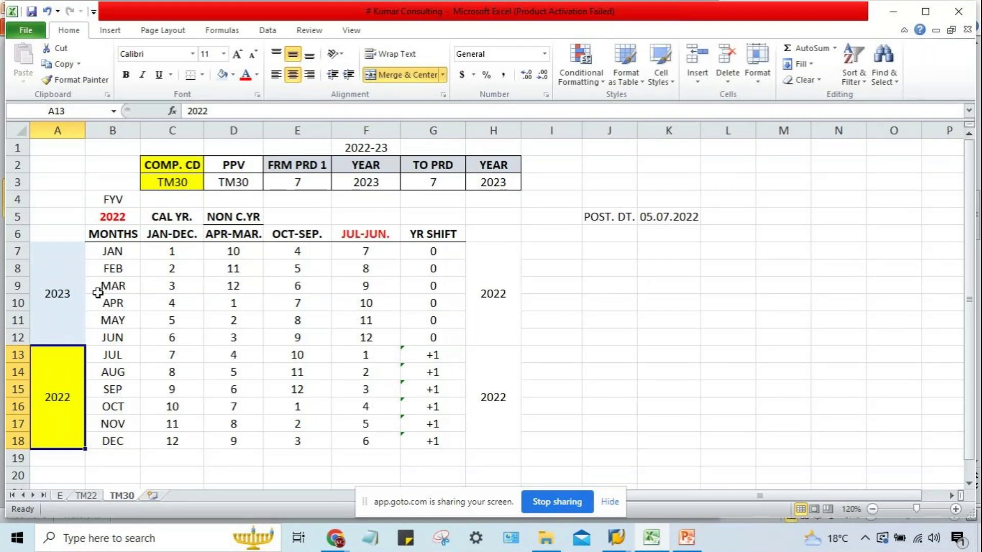
left_click(71, 297)
left_click(114, 220)
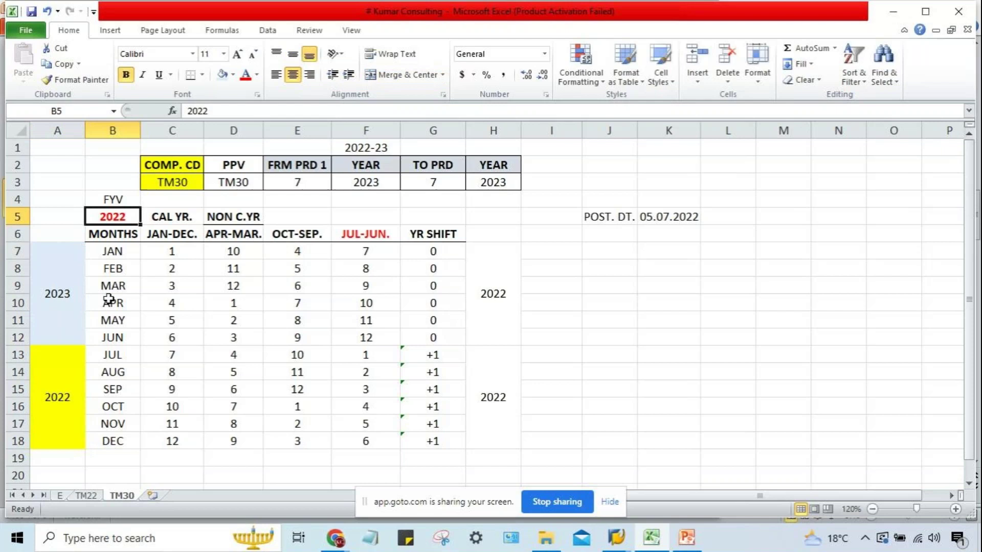
left_click_drag(107, 254, 111, 441)
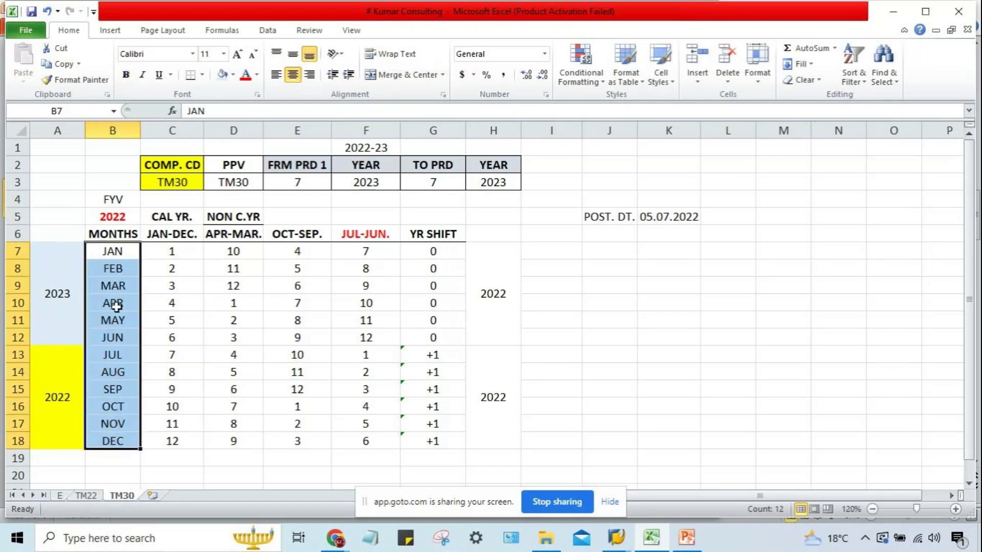
Compare the July–December months in B13:B18 with their year labels in H13 and A13
left_click(109, 355)
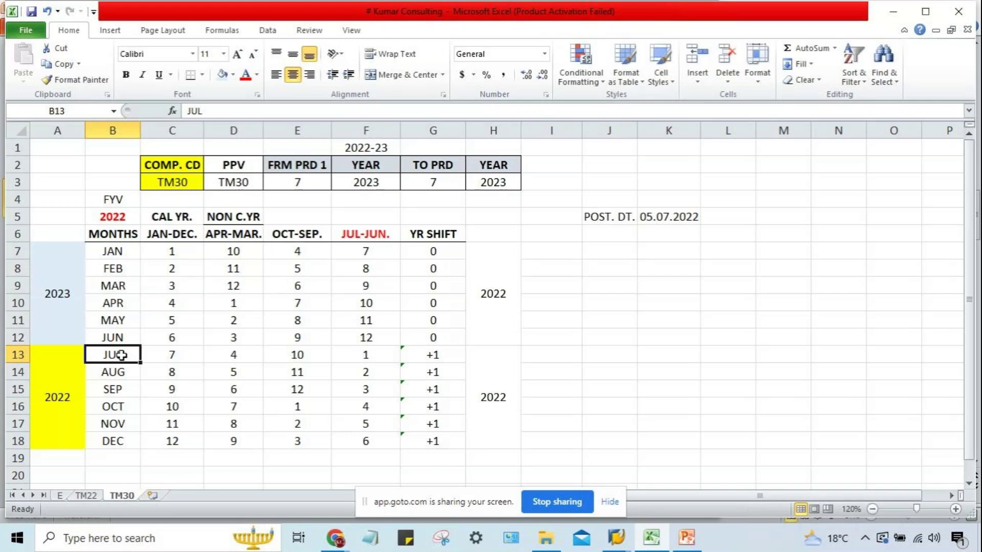
left_click_drag(121, 354, 114, 439)
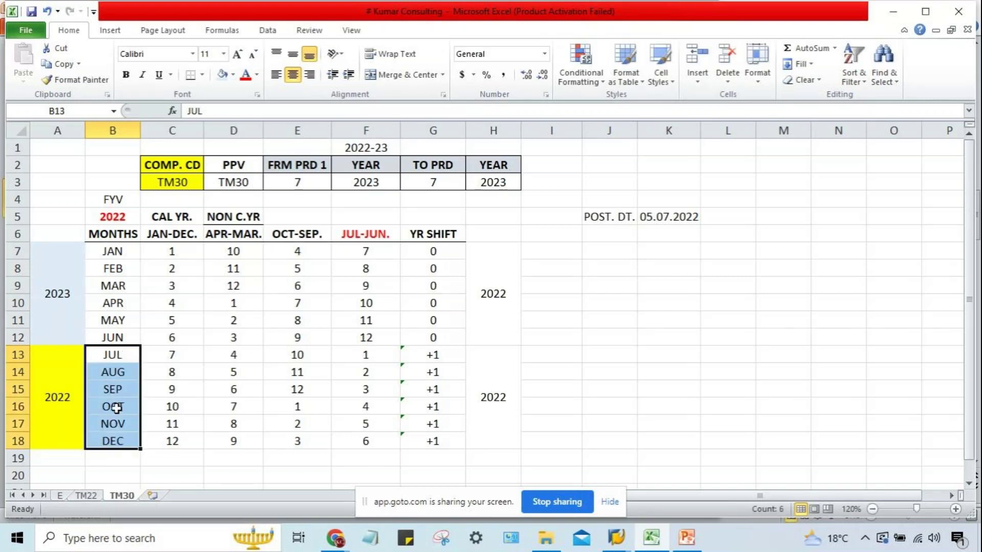
left_click(111, 353)
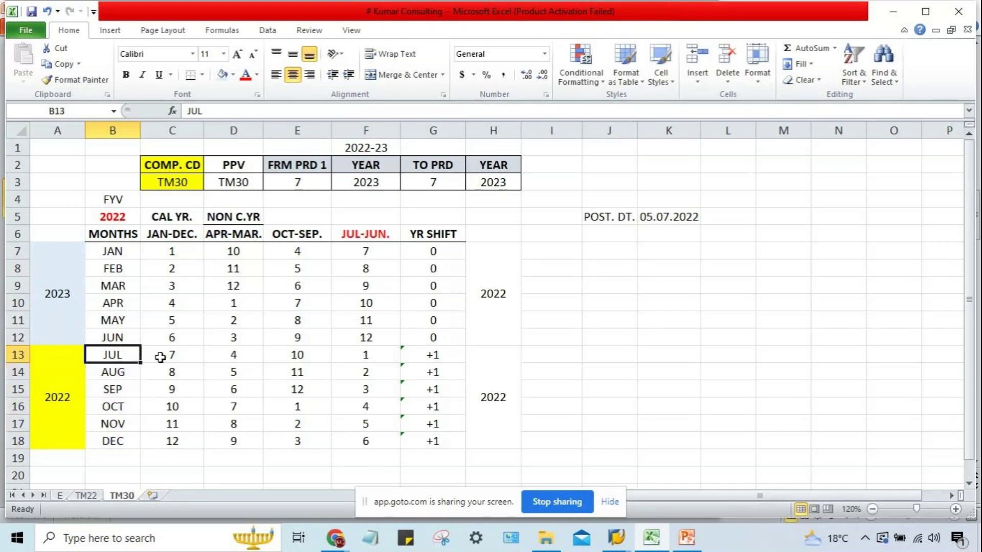
left_click(478, 351)
left_click_drag(138, 354, 491, 373)
left_click(498, 410)
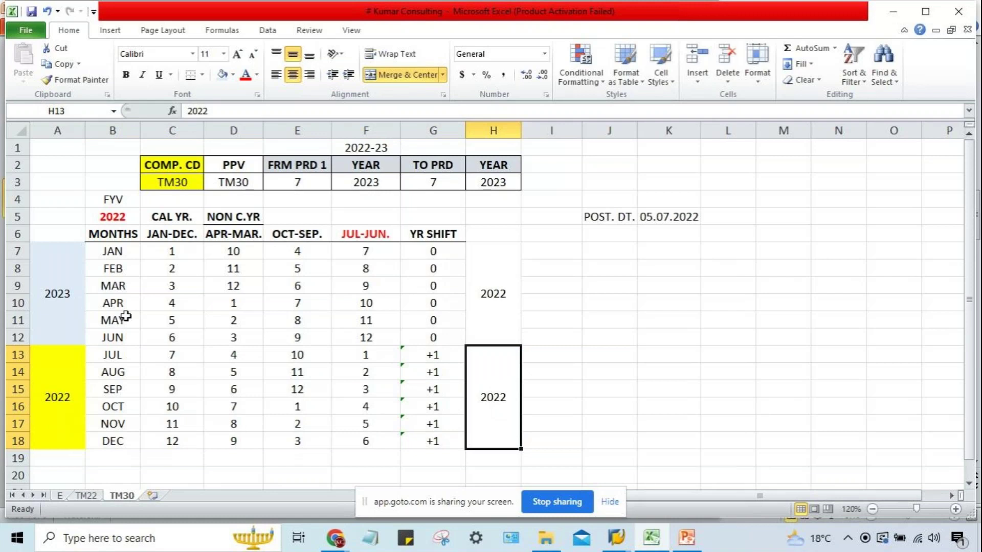
left_click(108, 355)
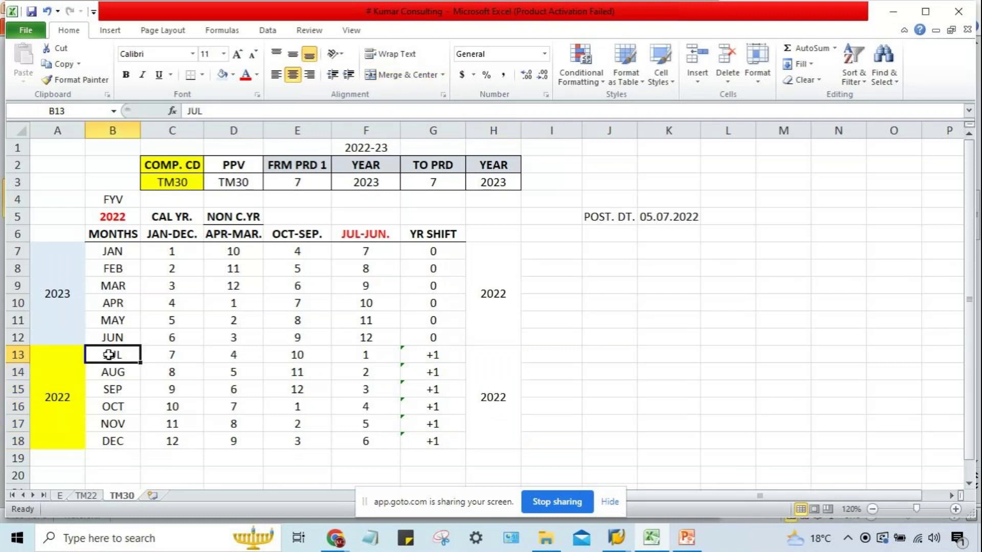
left_click(495, 370)
left_click(117, 351)
left_click(498, 359)
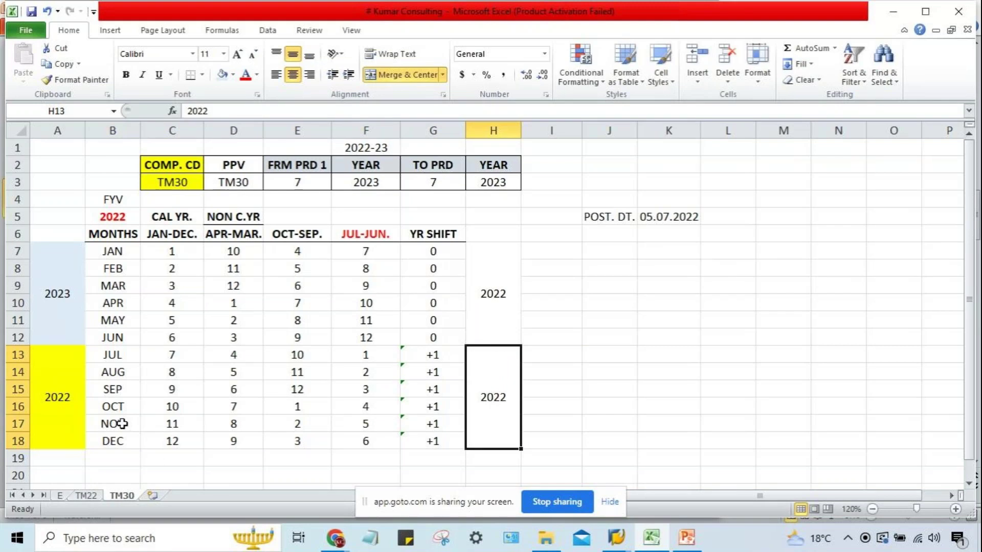
left_click(57, 364)
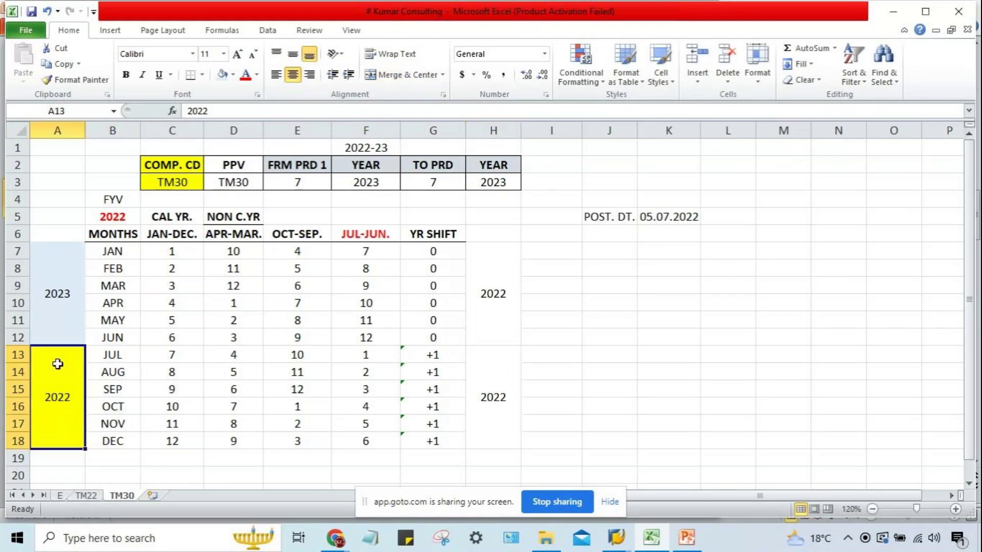
left_click(118, 435)
left_click(59, 389)
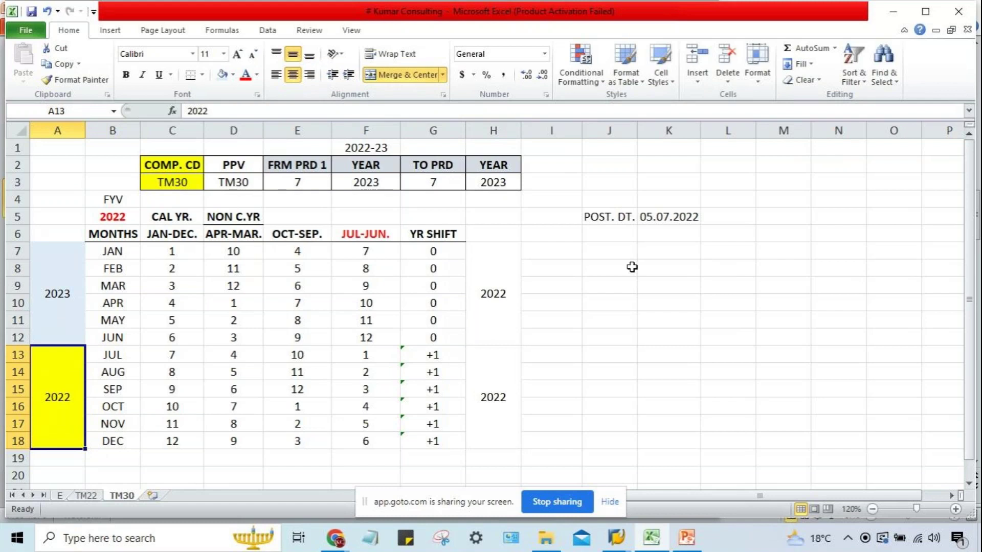
Re-enter the posting date in K5 as 05.07.2022
left_click(686, 217)
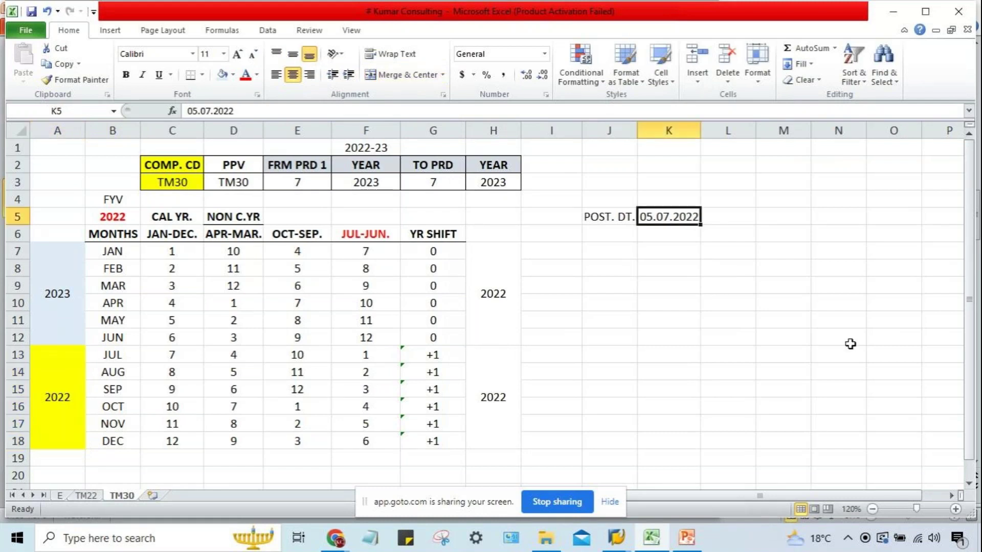
type("05.07.202")
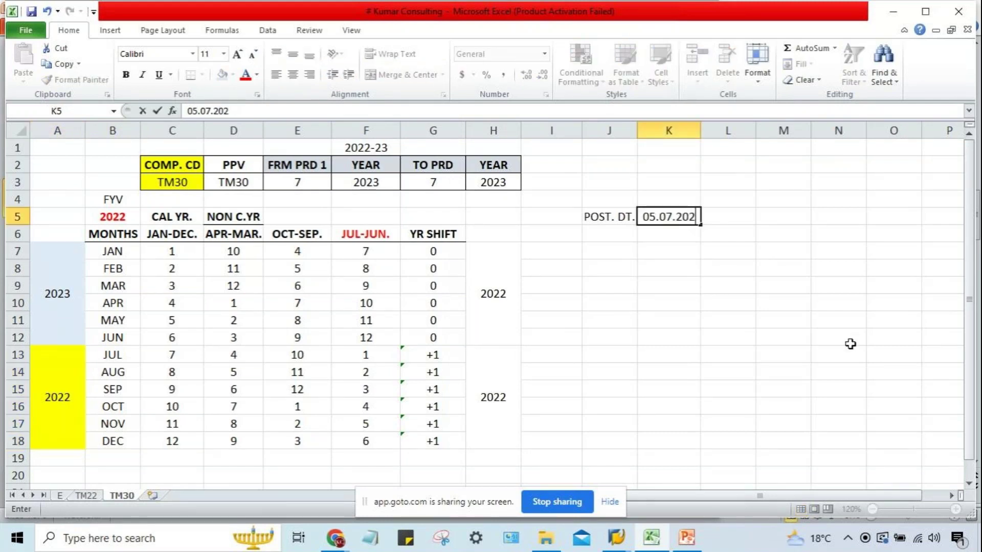
type("2")
key("Return")
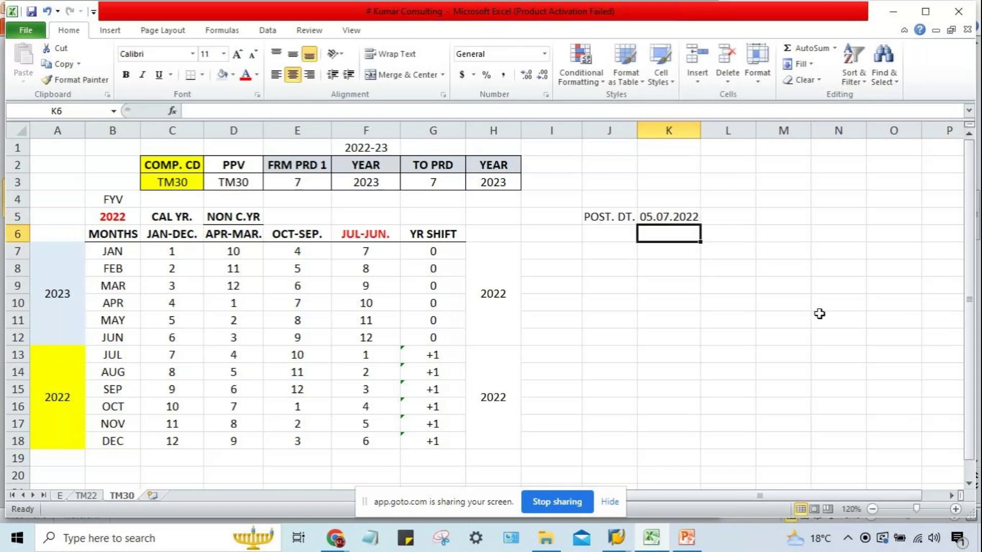
Set TM30's open period in row 3 to from period 1, year 2022, and to period 1, year 2022
left_click(682, 217)
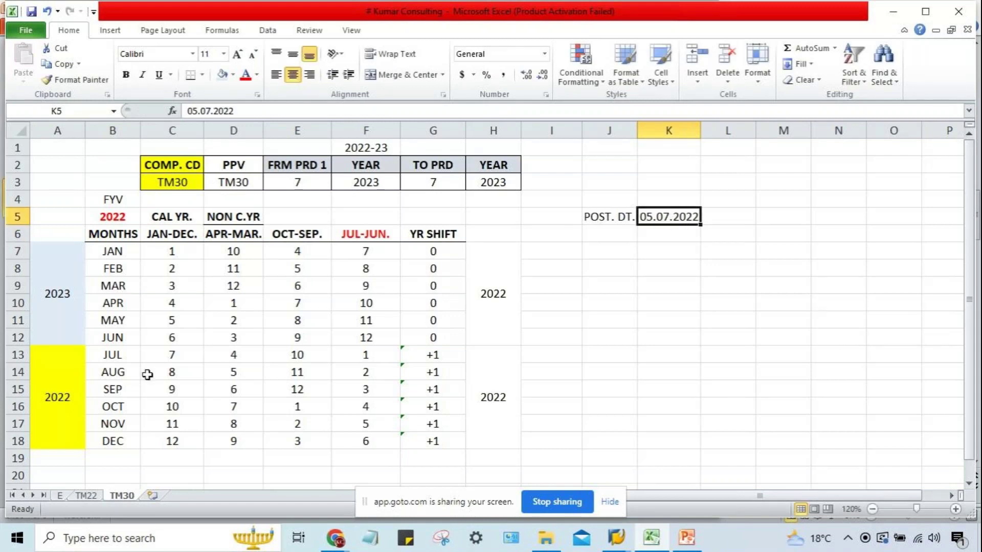
left_click(122, 355)
left_click(358, 354)
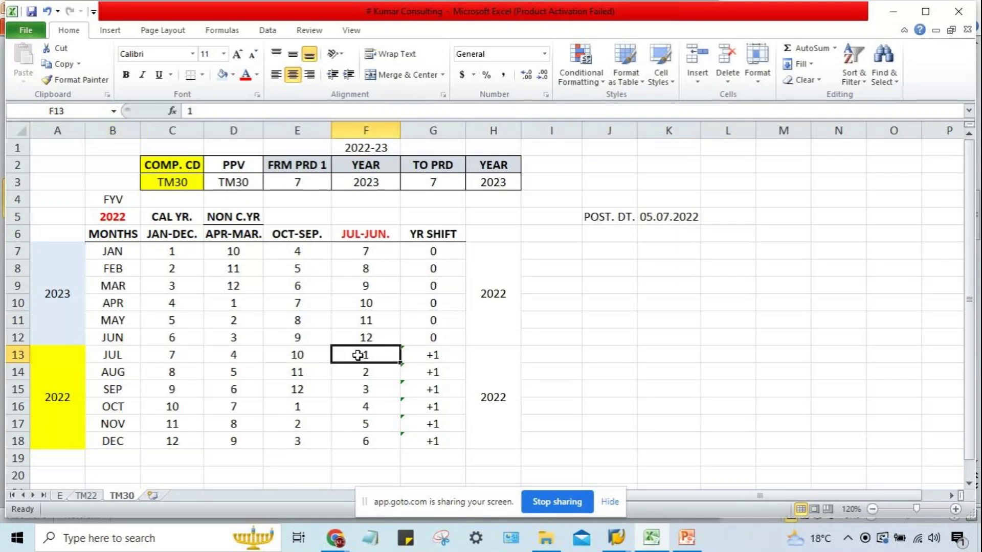
left_click(295, 189)
type("1")
key("Tab")
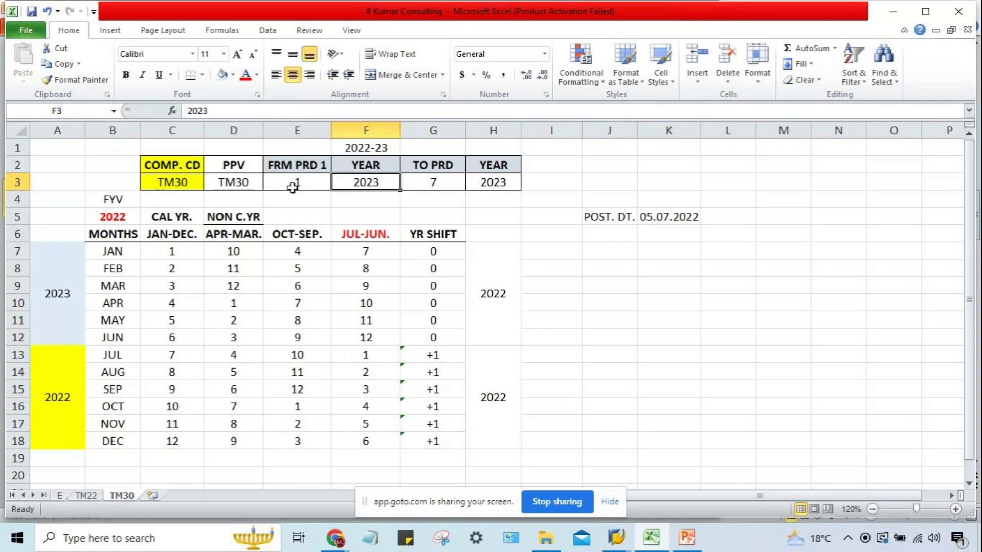
type("2022")
key("Tab")
type("1")
key("Tab")
type("2022")
left_click(294, 193)
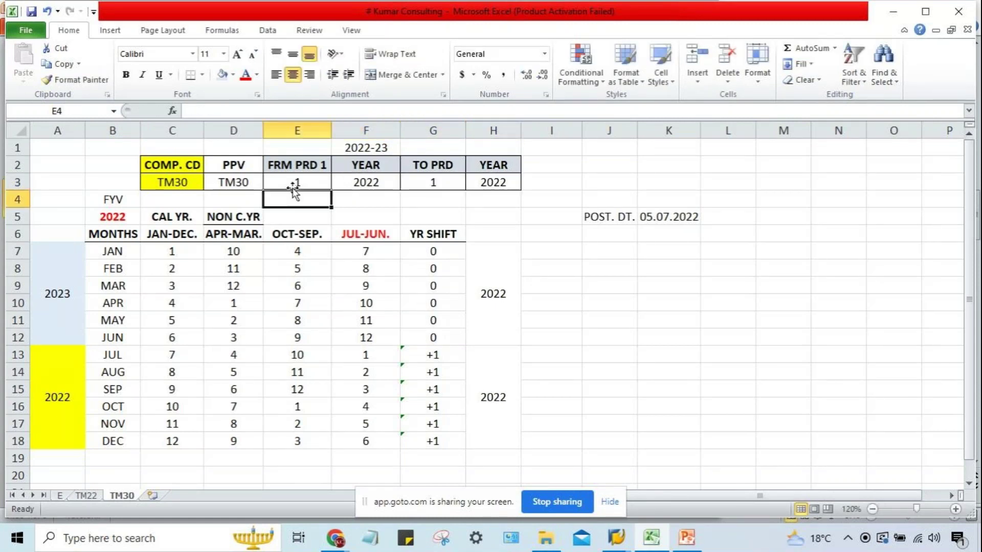
Check the posting date in K5 against the from period and both years in row 3
left_click(289, 176)
left_click(681, 224)
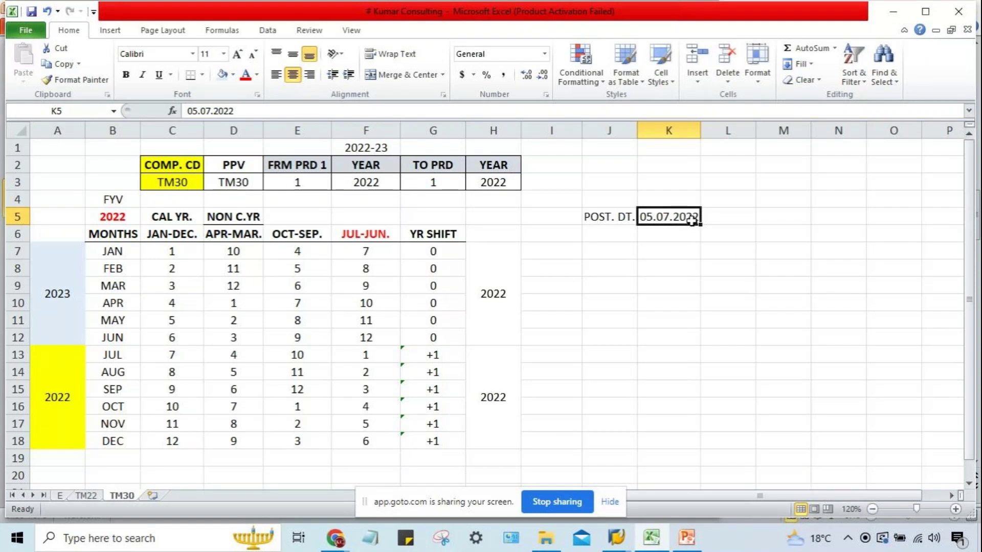
left_click(371, 185)
left_click(500, 184)
left_click(669, 217)
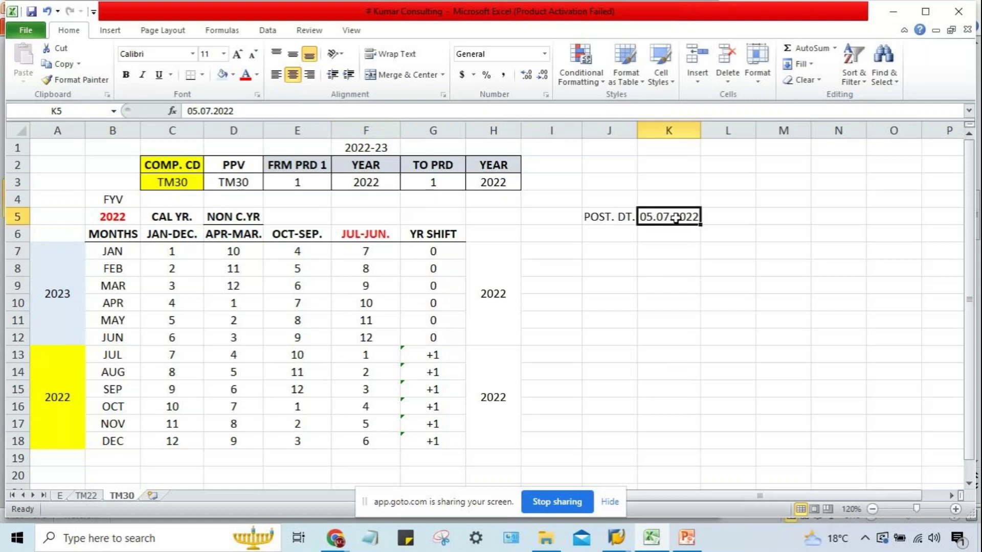
Set the YR SHIFT values for July–December in G13:G18 to 0
left_click(417, 351)
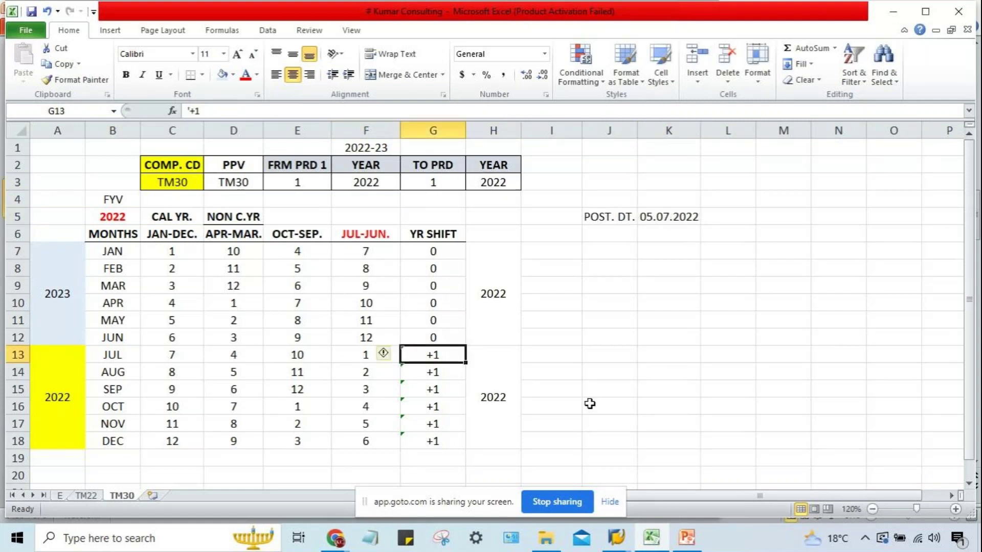
type("0")
key("Return")
type("0")
key("Return")
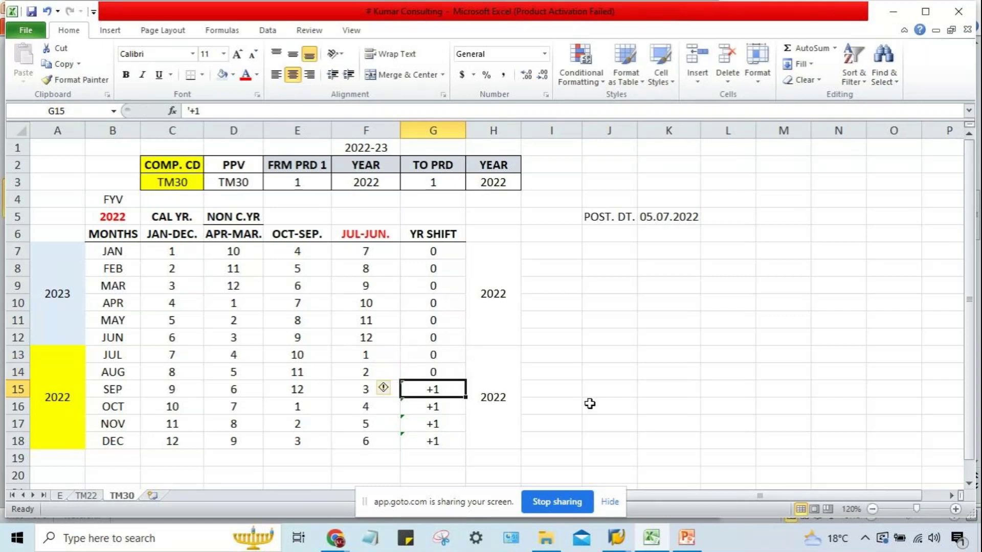
left_click_drag(453, 372, 450, 438)
key("ctrl+d")
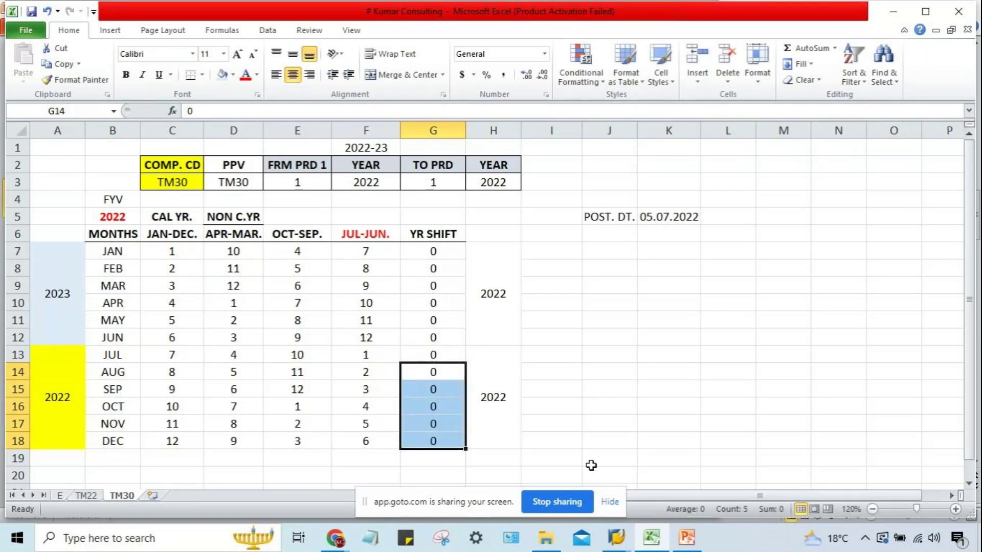
left_click(653, 458)
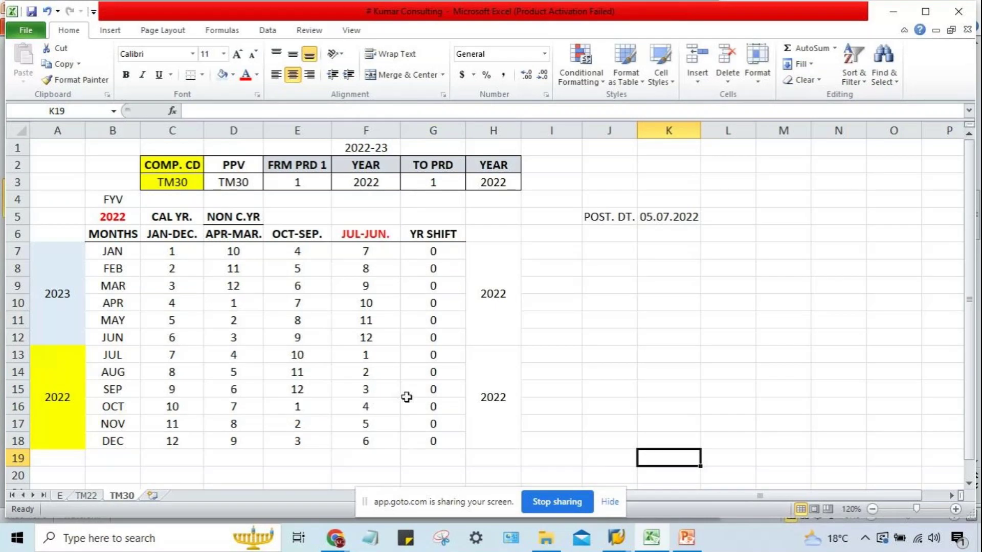
Change the posting date in K5 to the January date 05.01.2022
left_click(112, 256)
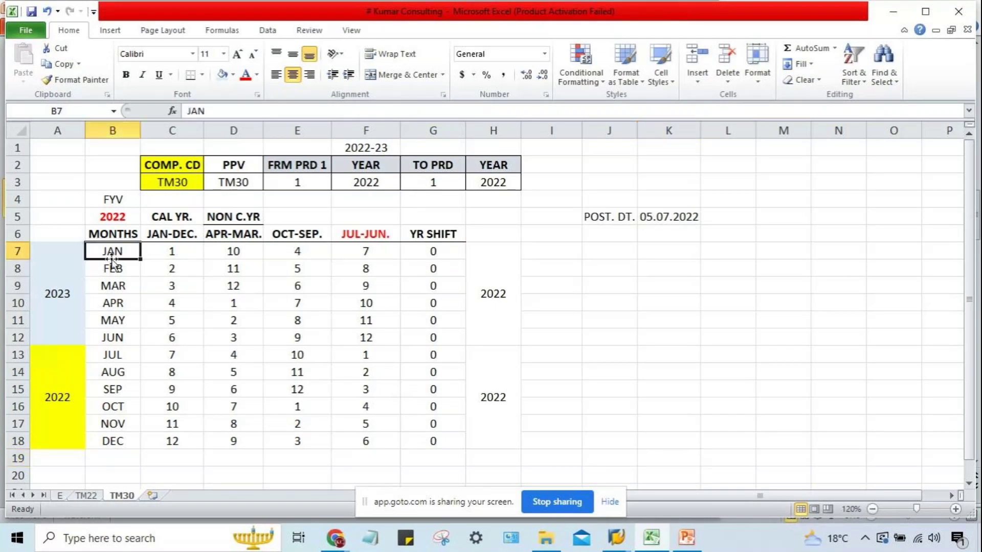
left_click(684, 219)
key("F2")
key("BackSpace")
type("1")
left_click(687, 374)
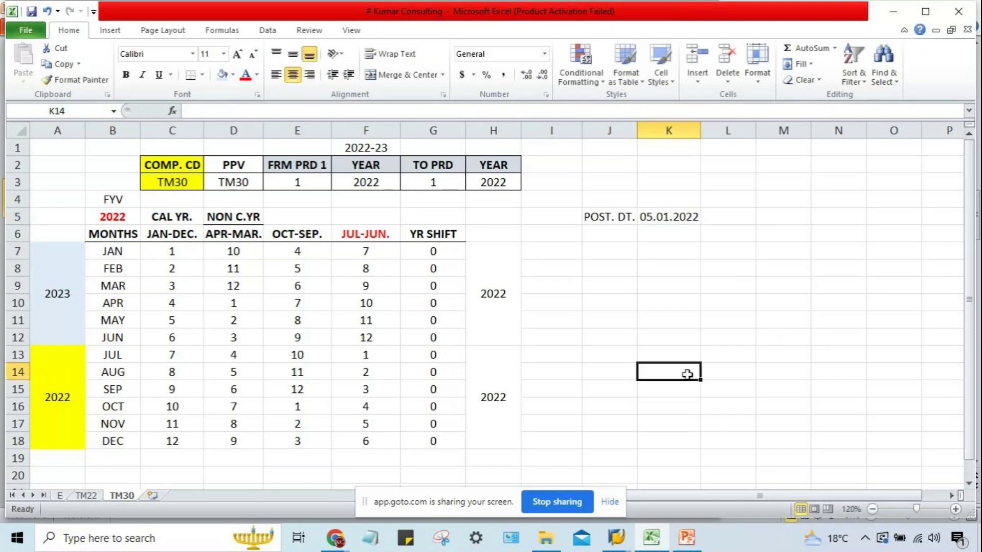
Check December's and January–June's year labels in column A and set the posting date in K5 to 05.01.2023
left_click(61, 409)
left_click(124, 441)
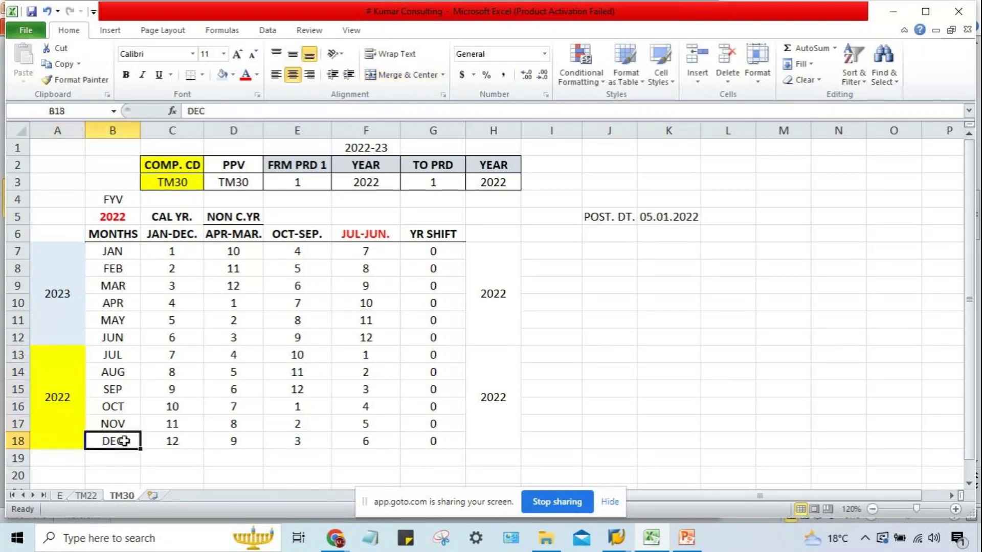
left_click(76, 271)
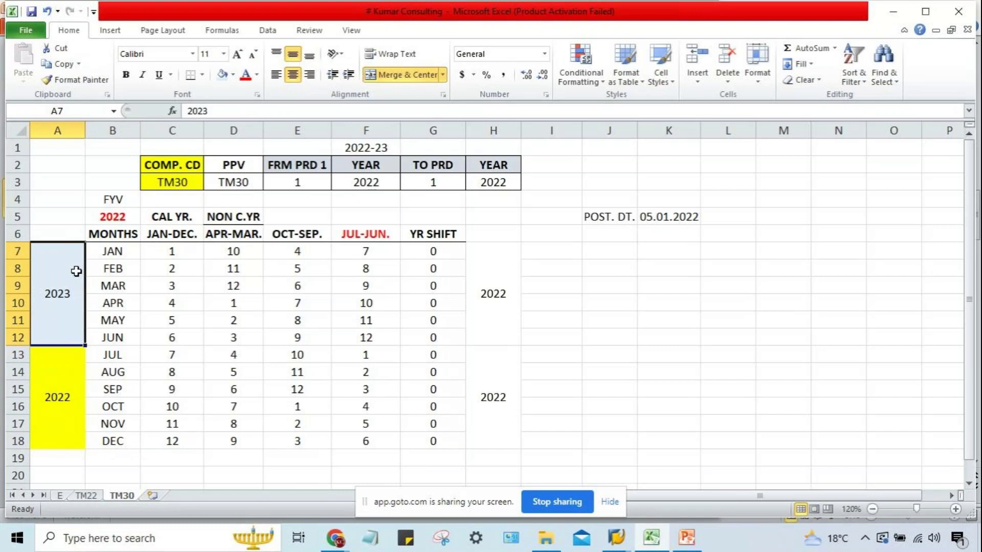
left_click(698, 217)
key("BackSpace")
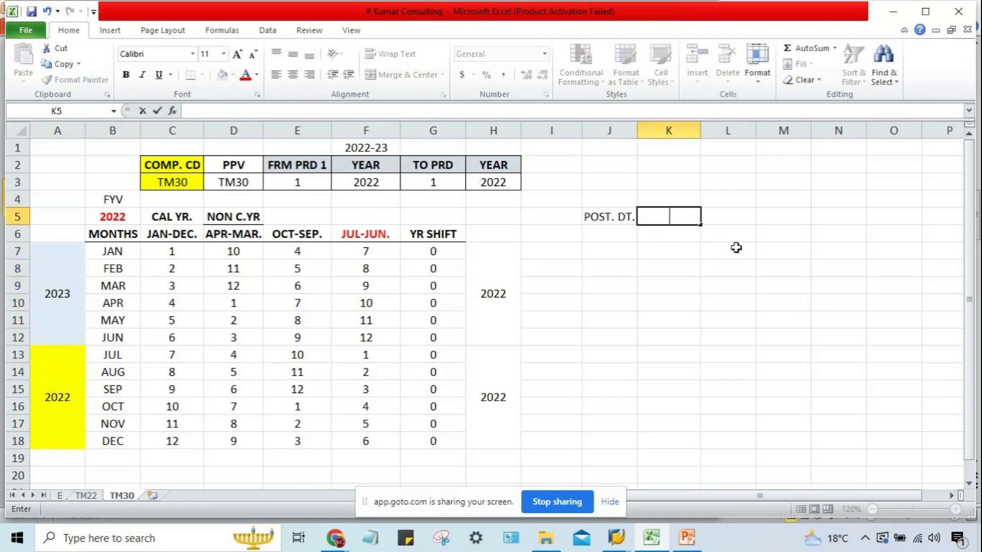
type("05.")
type("01.2022")
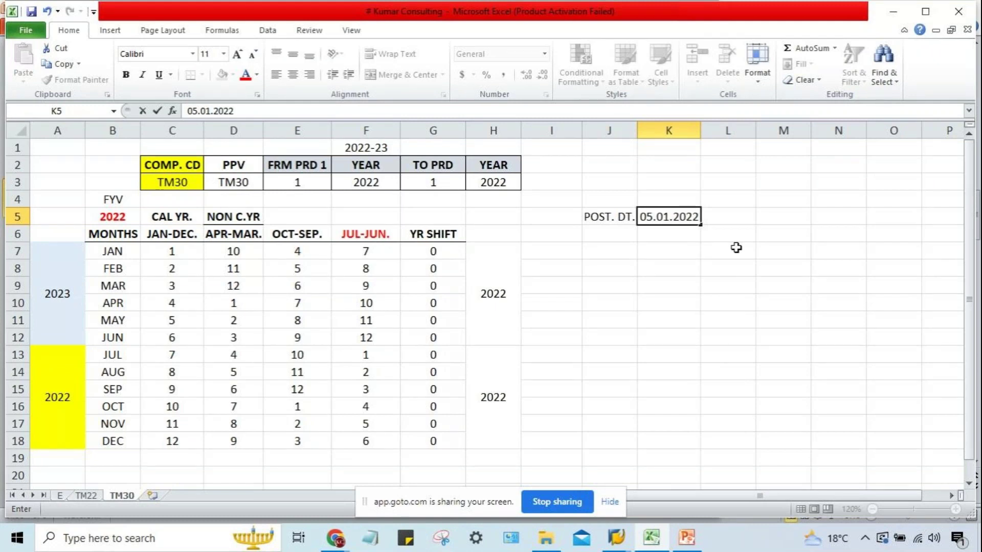
key("BackSpace")
type("3")
key("Return")
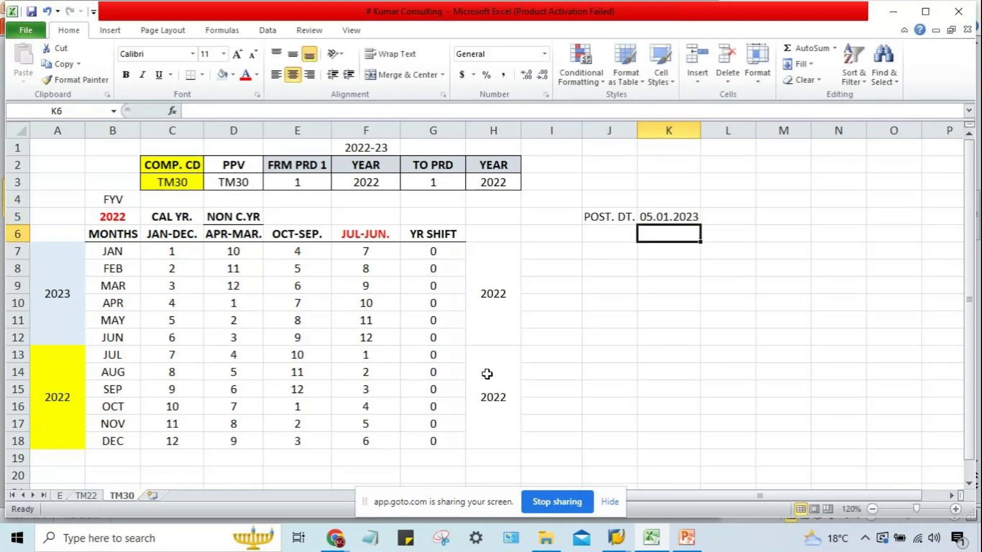
Compare the posting date in K5 and both half-years of months with the year labels in H7 and H13
left_click(129, 442)
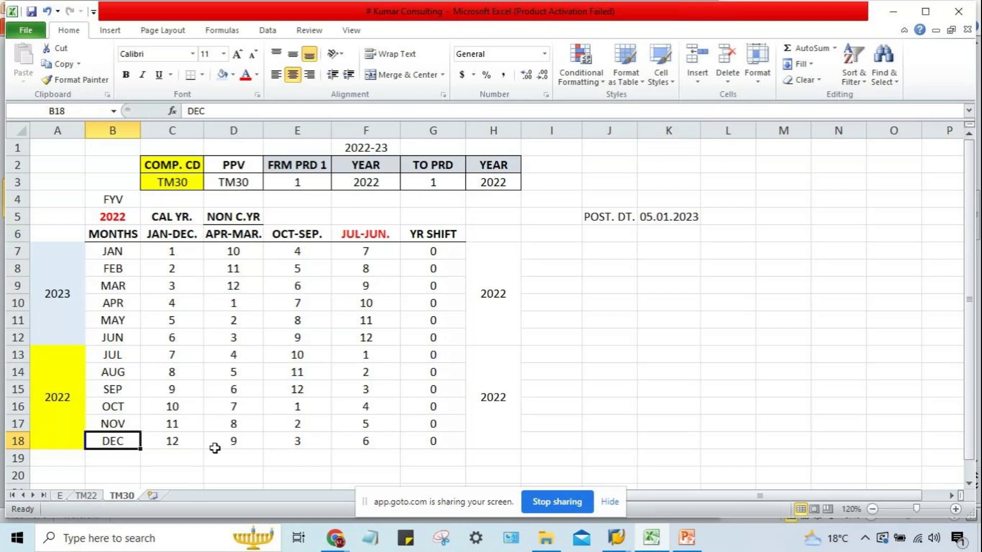
left_click(509, 432)
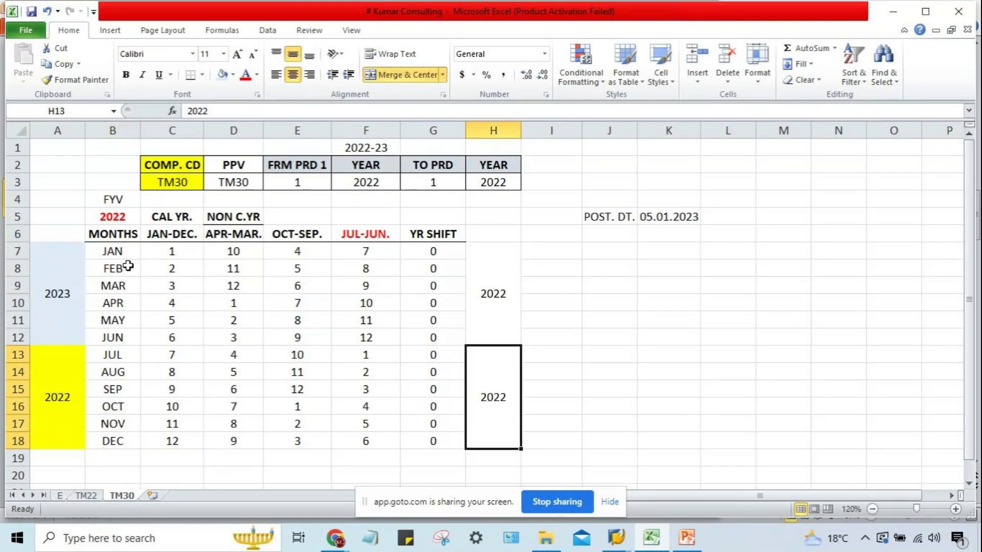
left_click(680, 216)
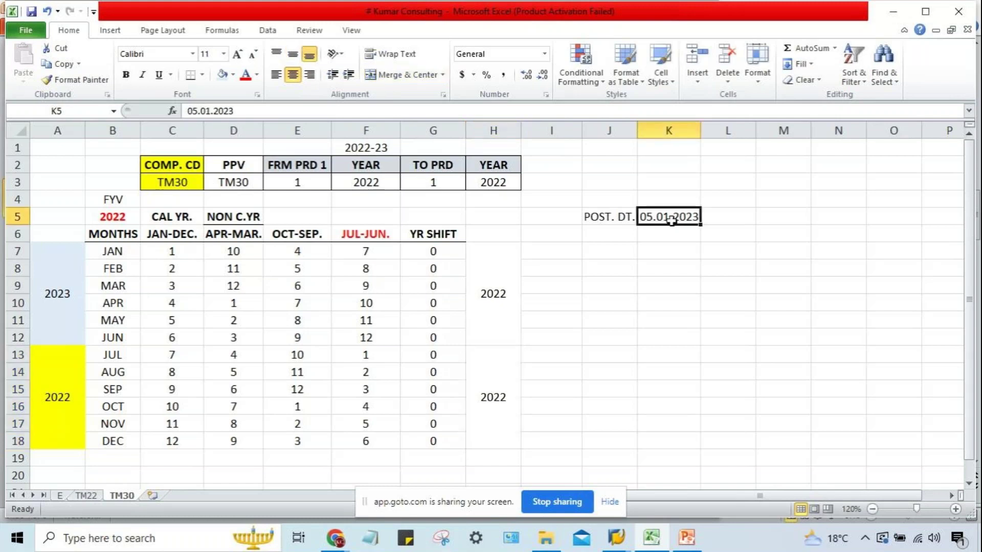
left_click_drag(113, 251, 115, 341)
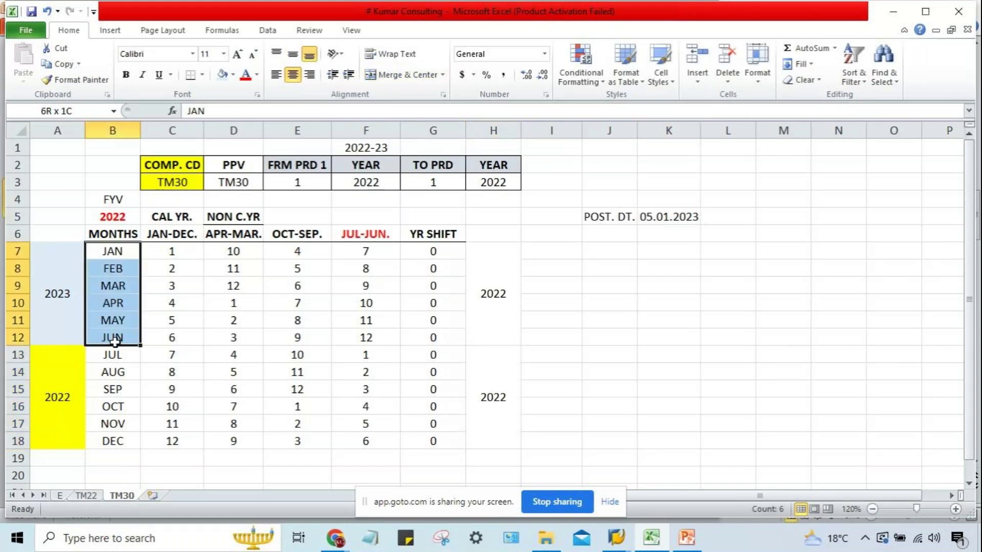
left_click(497, 286)
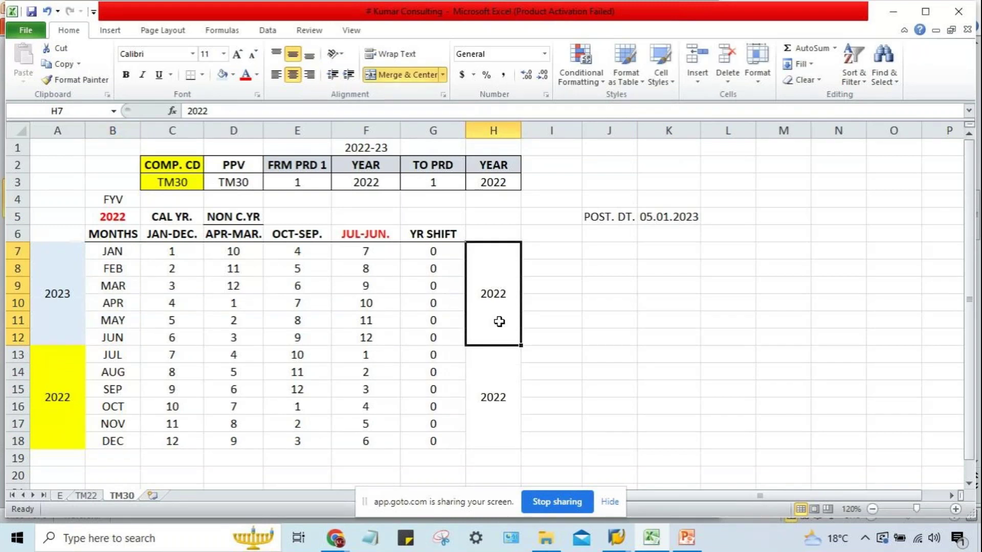
left_click_drag(120, 362, 111, 443)
left_click(495, 378)
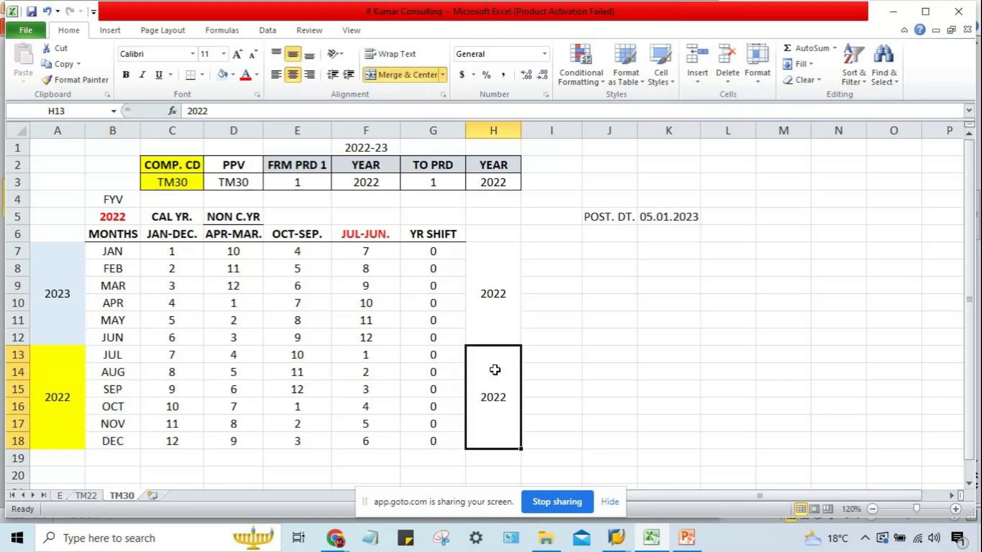
left_click_drag(113, 251, 123, 337)
left_click(488, 290)
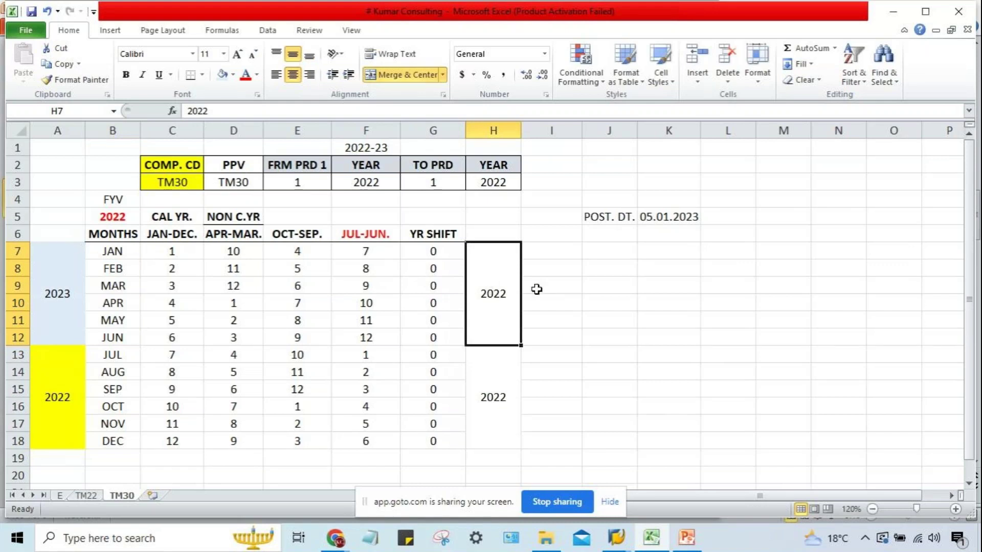
Set the YR SHIFT values for January–June in G7:G12 to -1
left_click(425, 254)
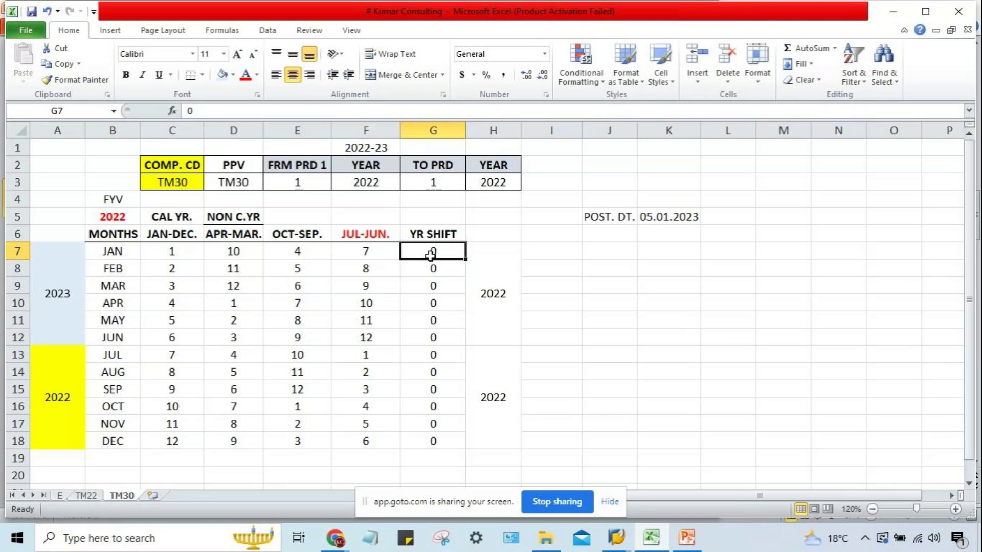
type("-1")
key("Return")
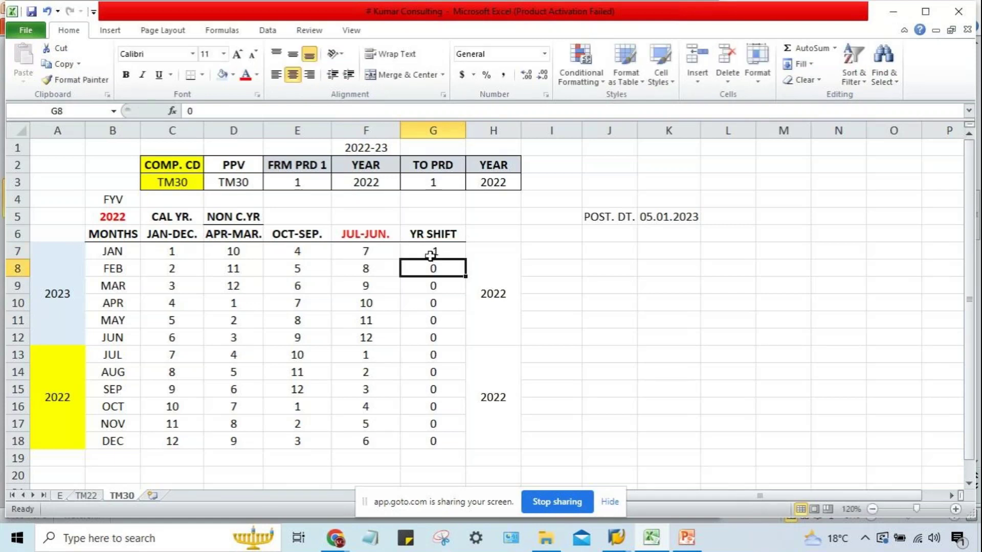
left_click(366, 182)
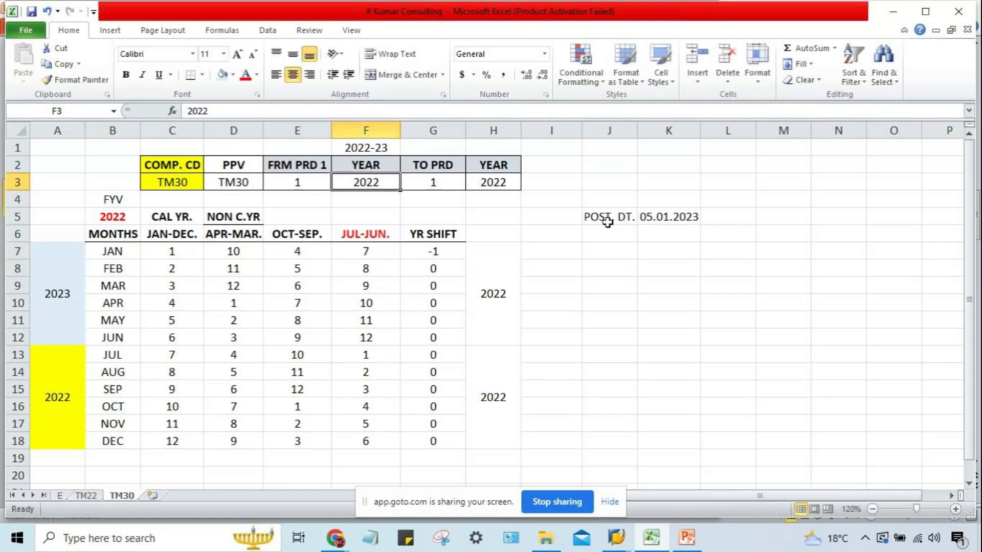
left_click_drag(419, 255, 425, 339)
key("ctrl+d")
left_click(677, 337)
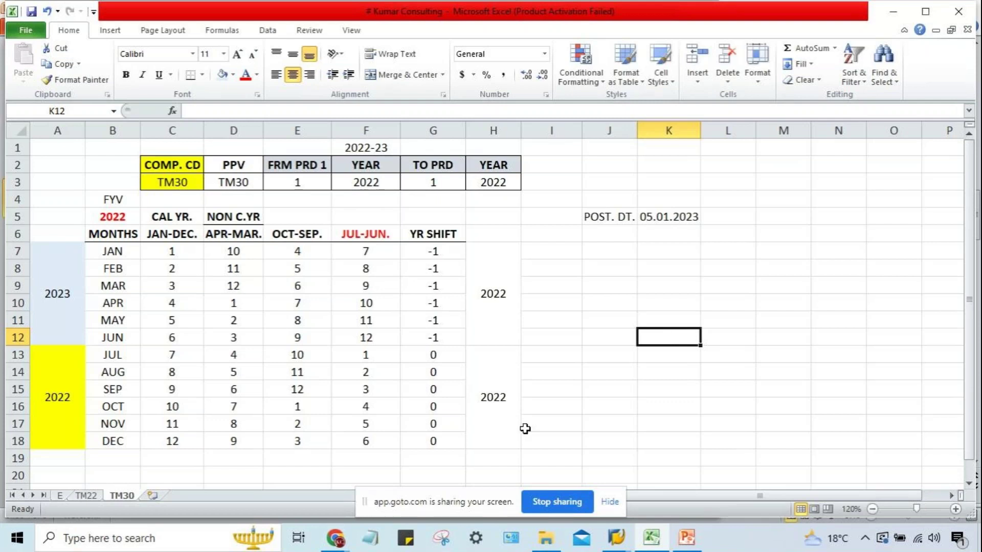
Compare the YR SHIFT values in G7:G18 with the fiscal year in B5 and the July–December months
left_click(126, 354)
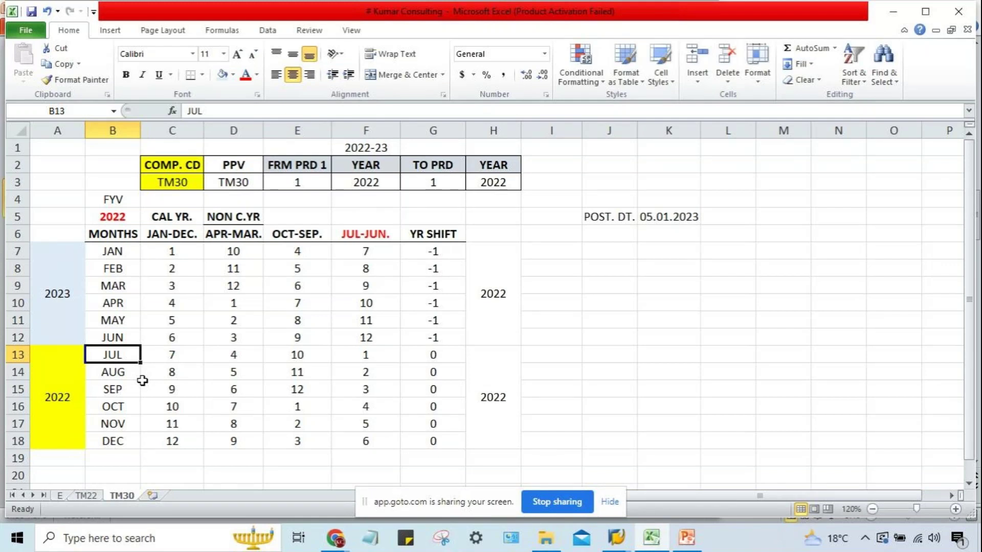
left_click_drag(424, 251, 429, 438)
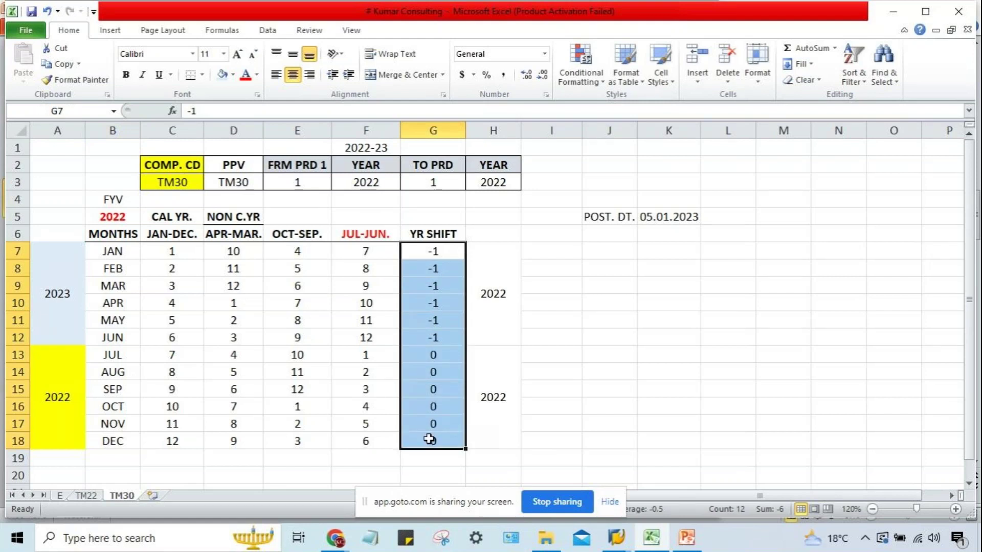
left_click_drag(438, 245, 431, 442)
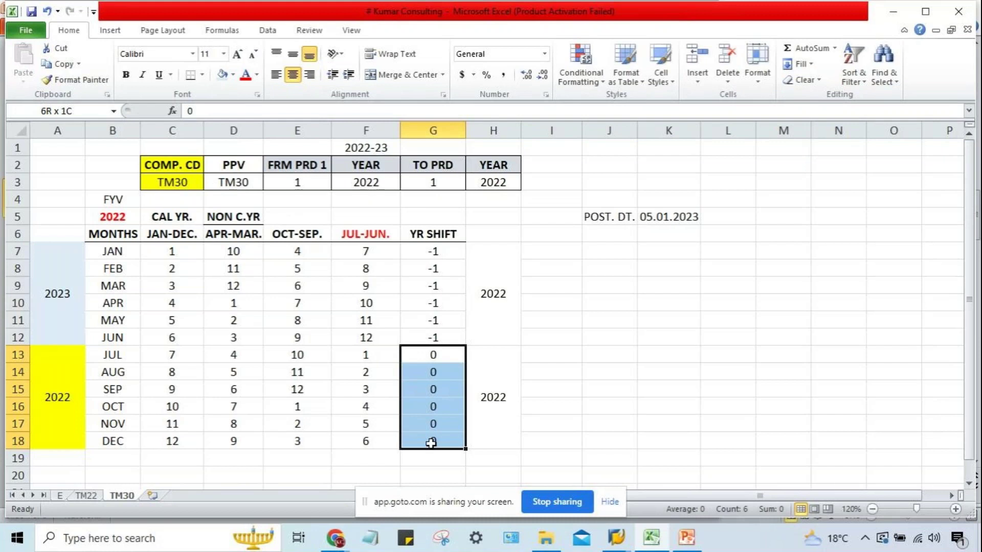
left_click_drag(431, 443, 431, 443)
left_click(115, 220)
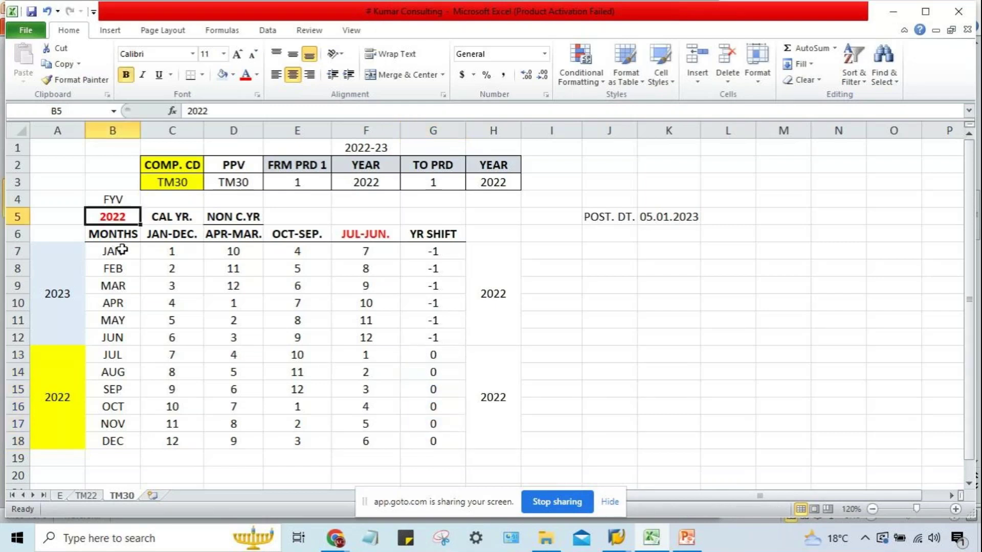
left_click(122, 356)
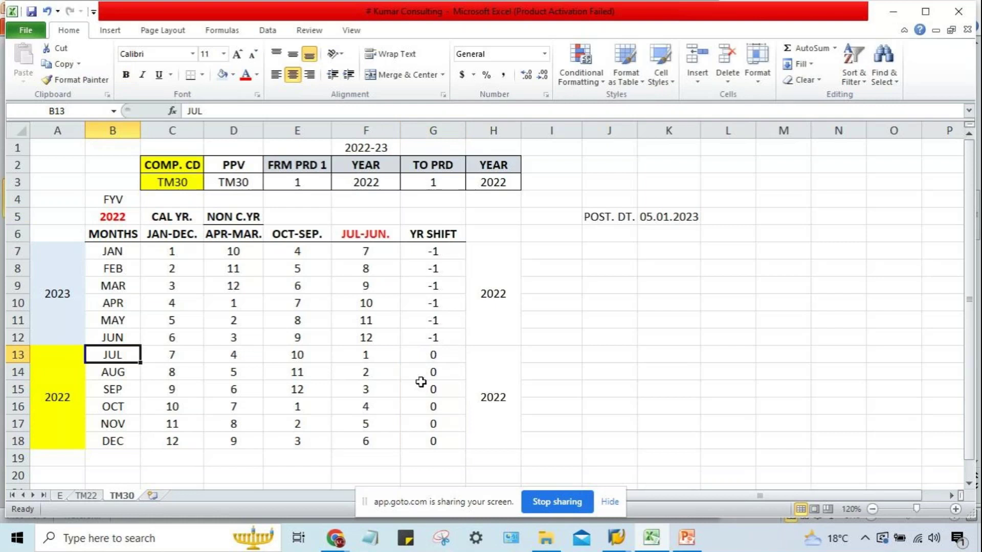
left_click_drag(112, 355, 114, 441)
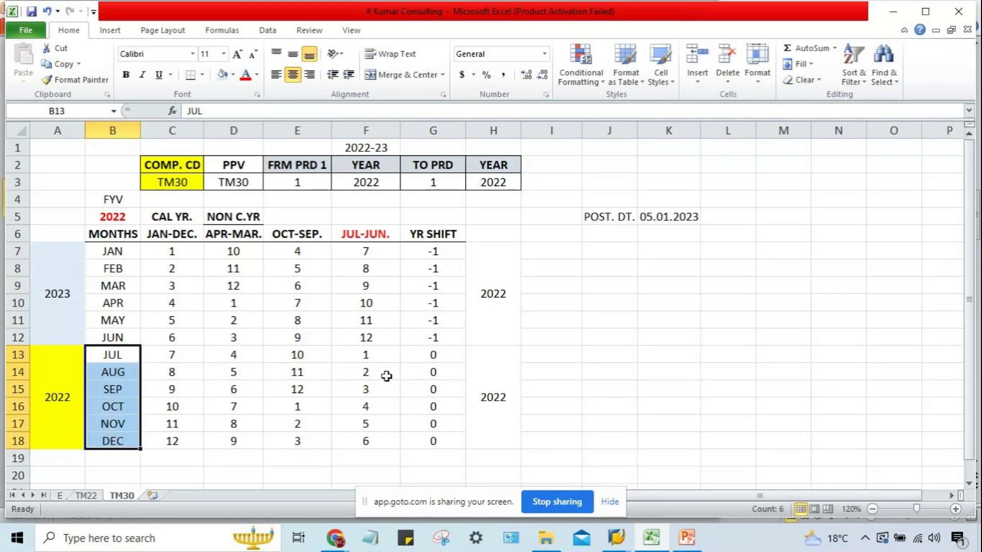
left_click_drag(433, 355, 430, 441)
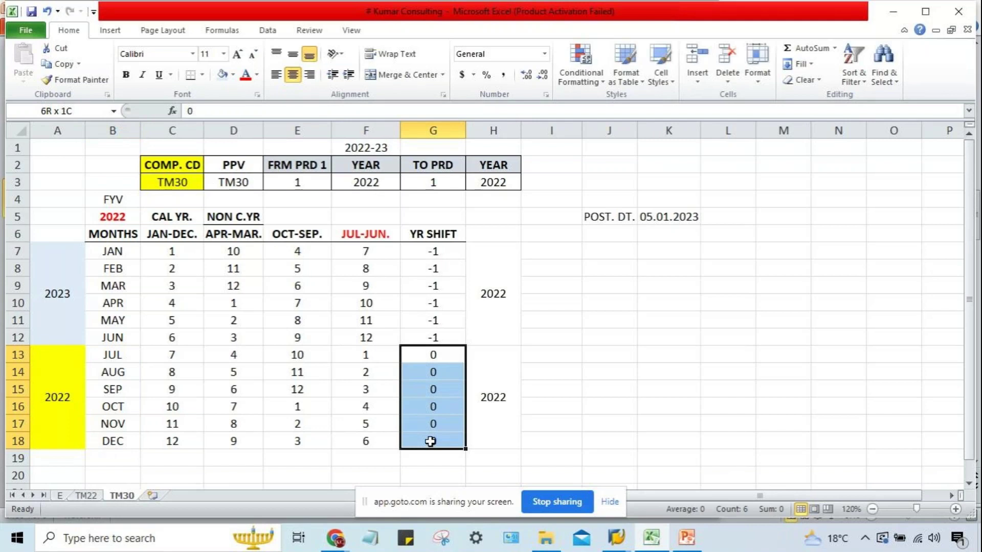
Change the July–December year label in H13 to 2023 and compare it with the label in A13
left_click(492, 394)
type("2023")
key("Return")
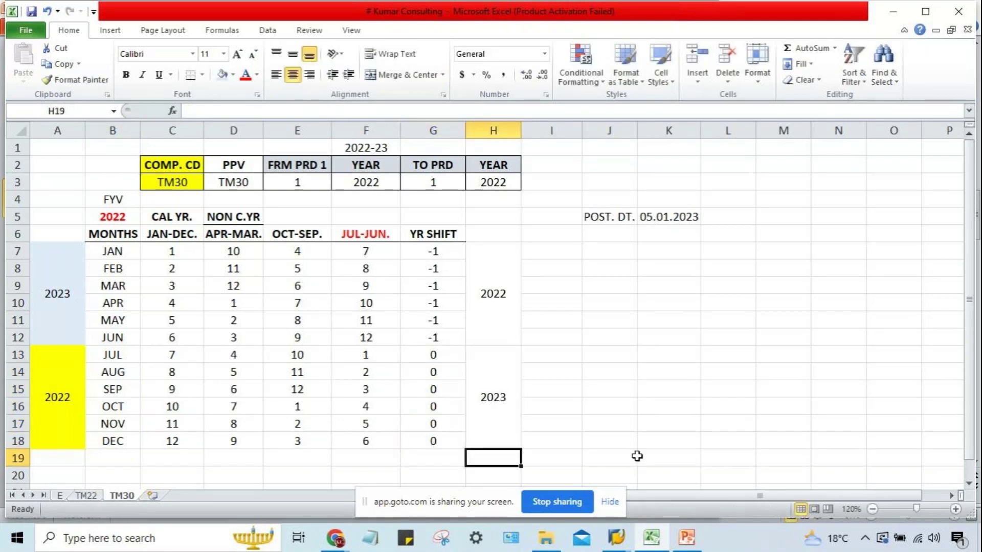
key("Up")
left_click(66, 366)
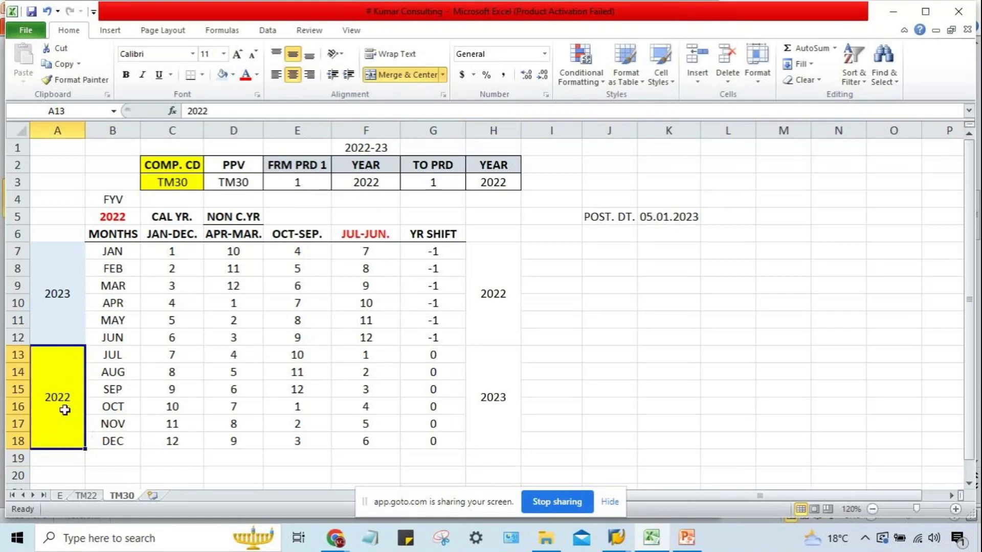
left_click(510, 398)
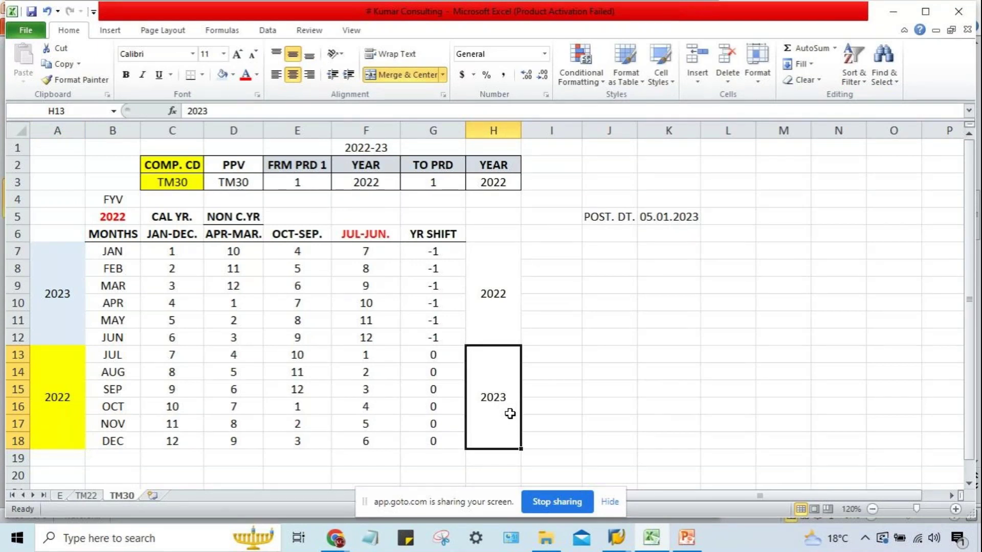
Set the YR SHIFT values for July–December in G13:G18 to +1, entered as text
left_click(430, 354)
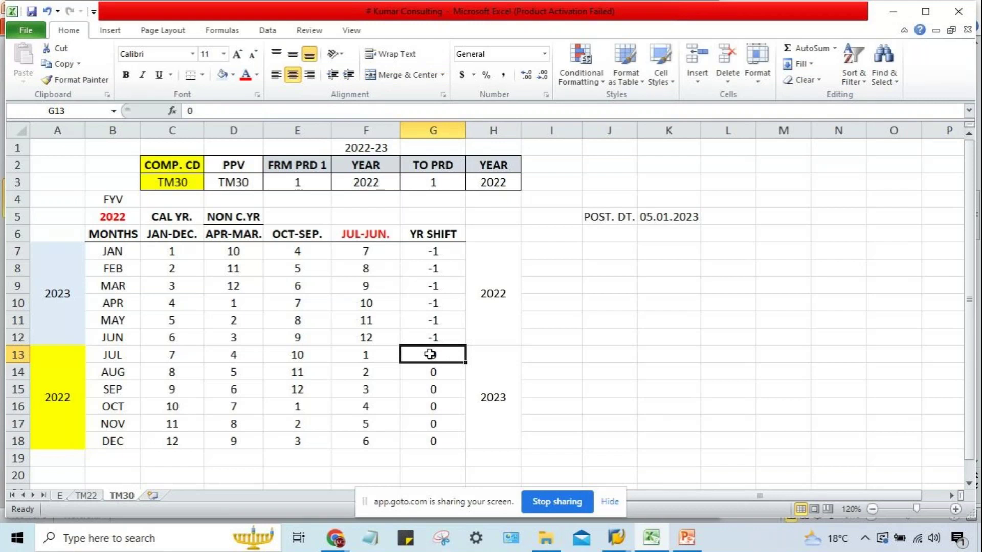
type("-1")
key("Return")
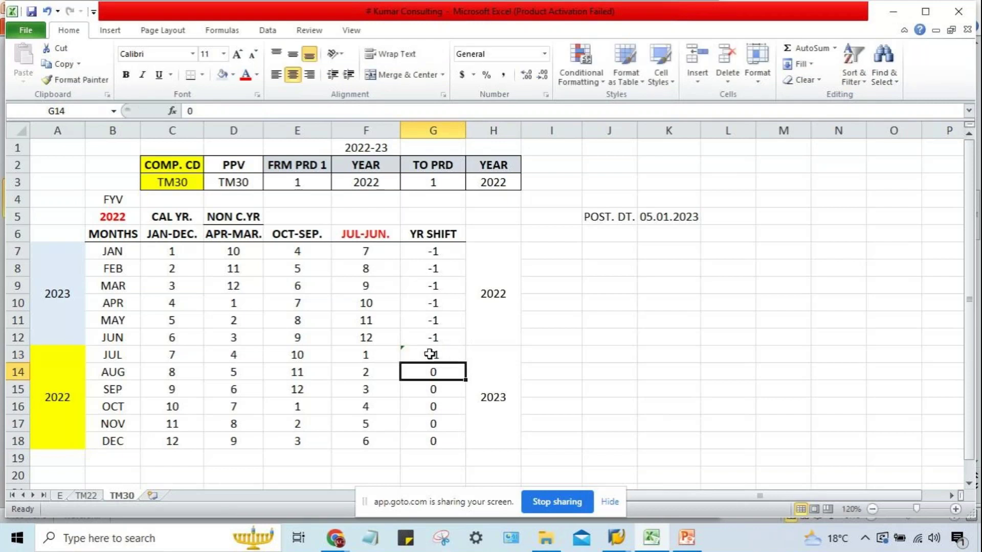
left_click_drag(430, 353, 434, 434)
key("ctrl+d")
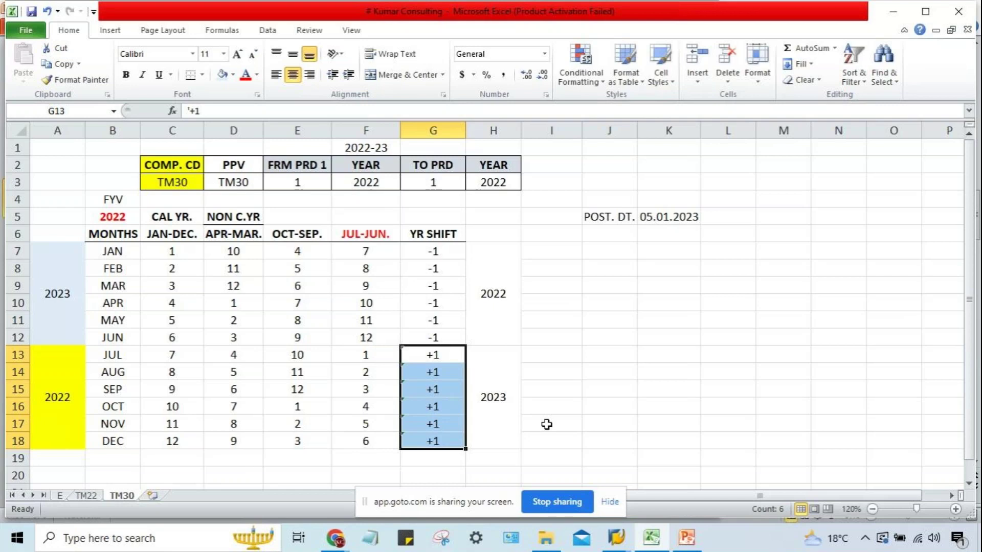
left_click(545, 409)
Check January's YR SHIFT against the label in A7 and change the January–June year label in H7 to 2023
left_click(432, 250)
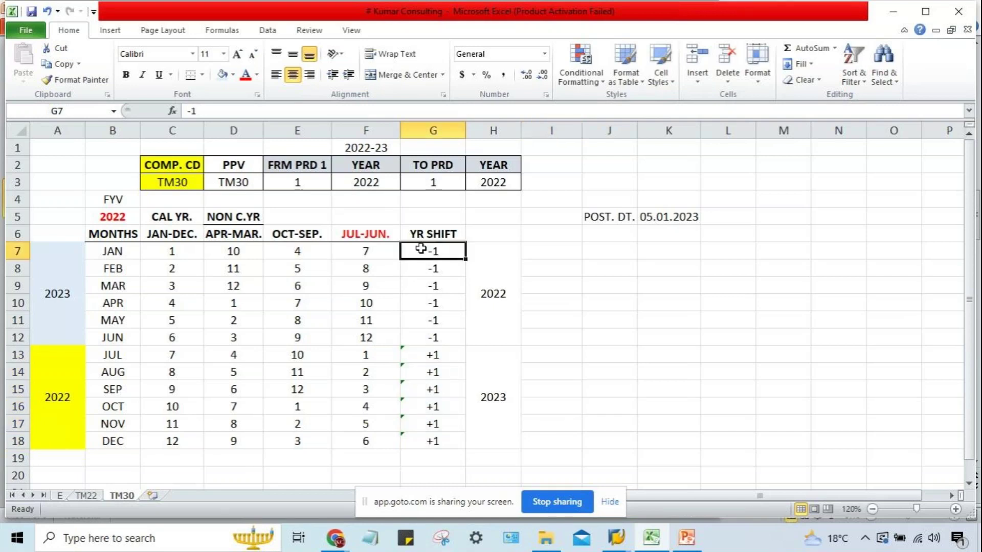
left_click(488, 328)
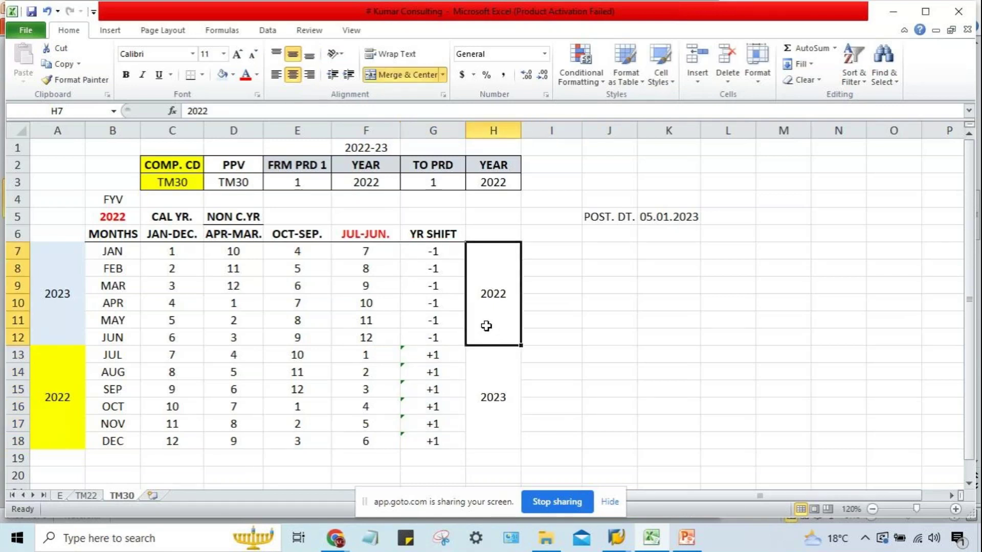
left_click(76, 264)
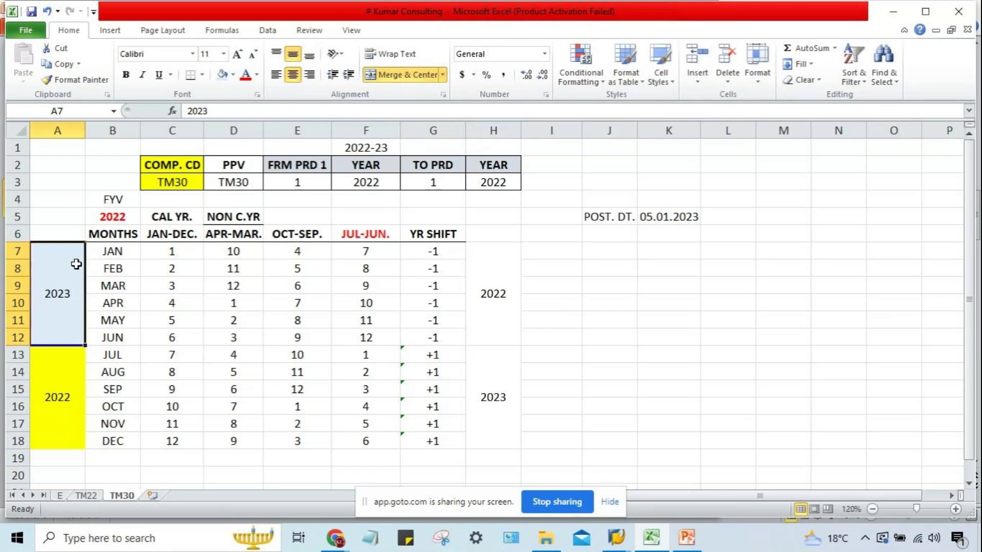
left_click(507, 270)
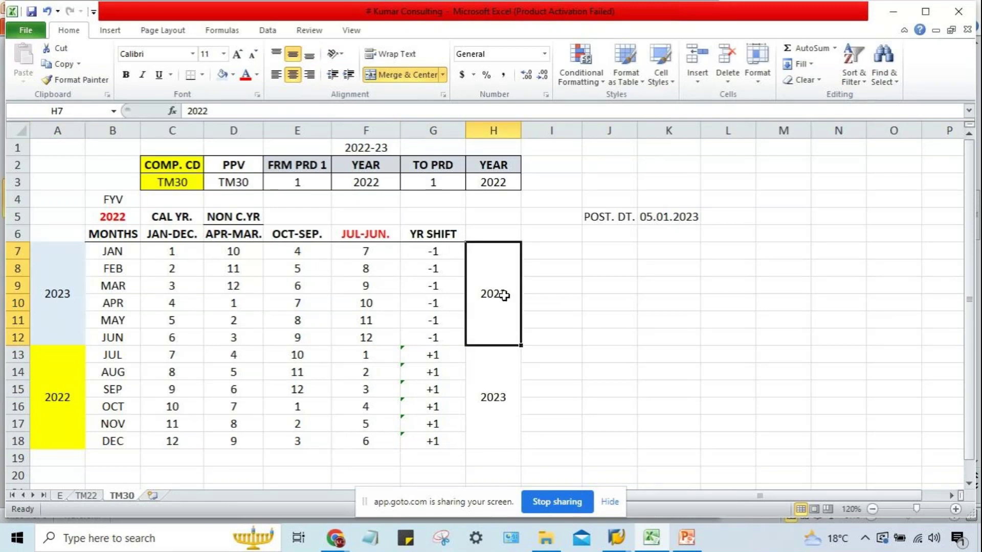
type("2023")
key("Return")
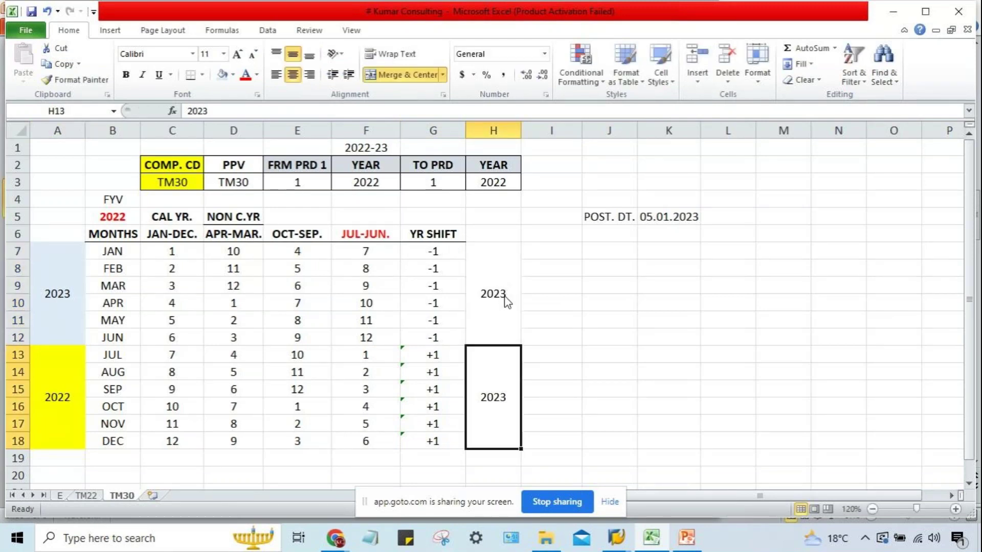
Compare the year labels in column A with those in column H for both half-years of months
left_click_drag(104, 352, 115, 437)
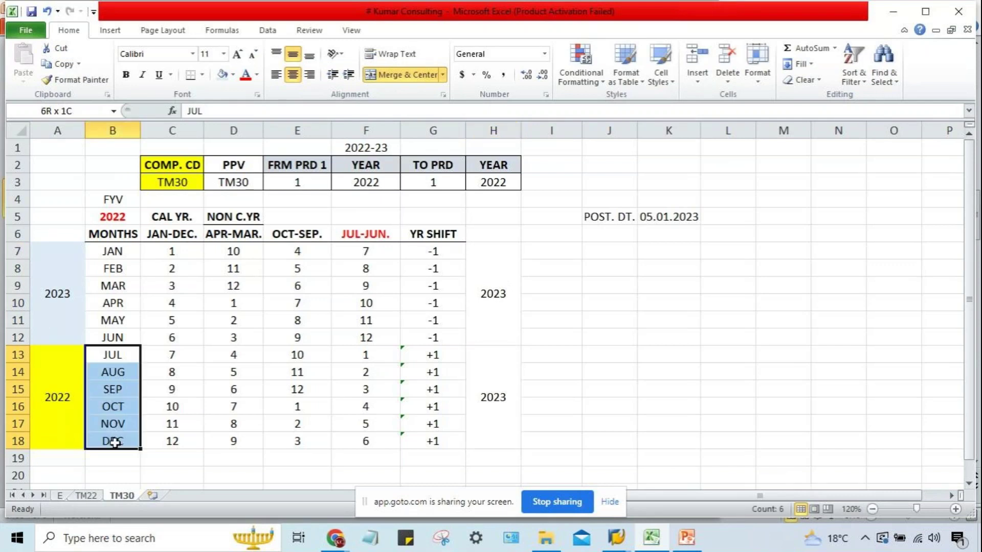
left_click(71, 392)
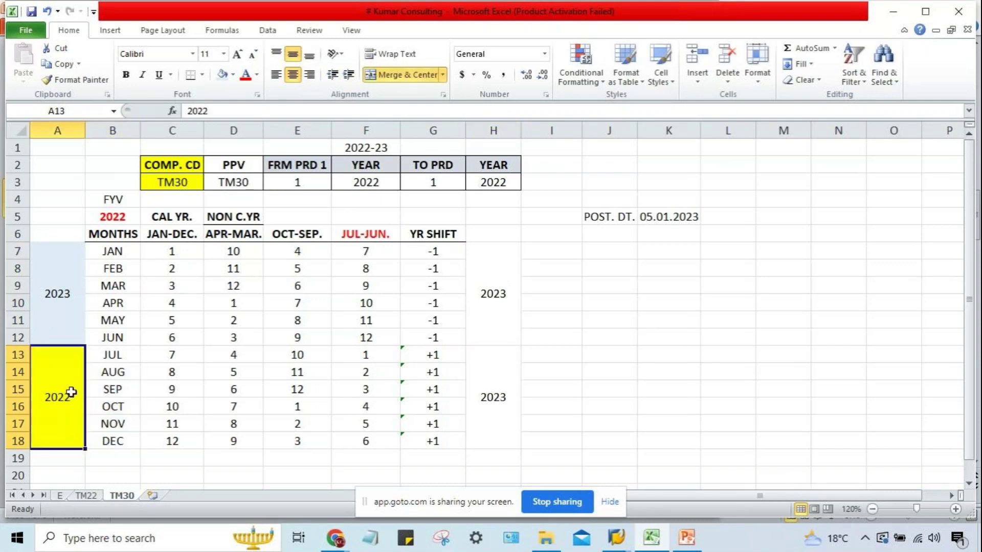
left_click_drag(113, 251, 120, 334)
left_click(518, 301)
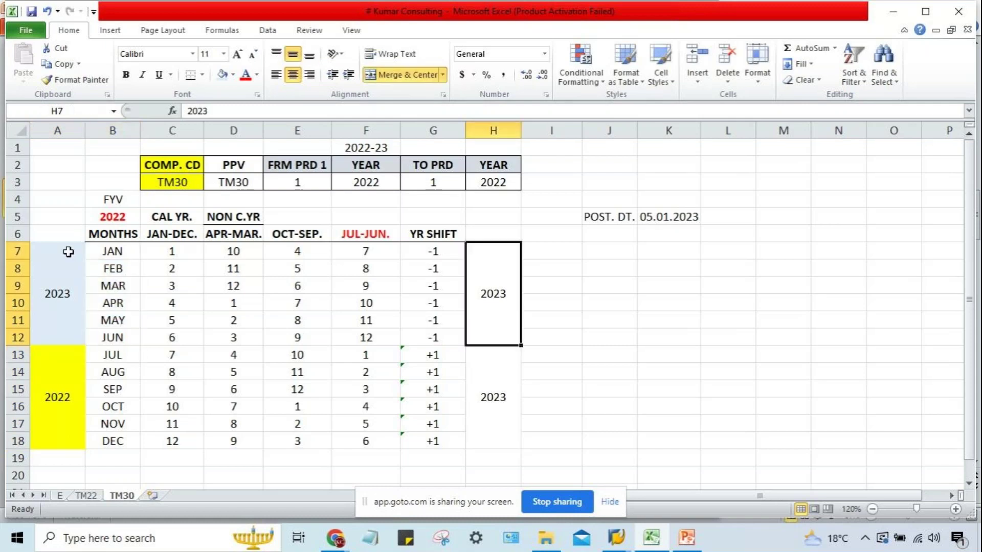
left_click(46, 258)
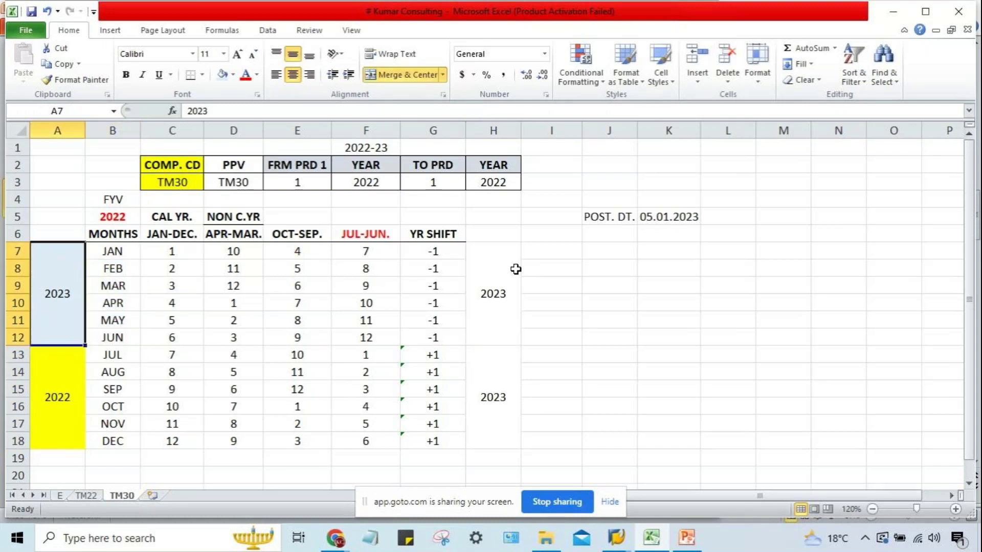
left_click(485, 284)
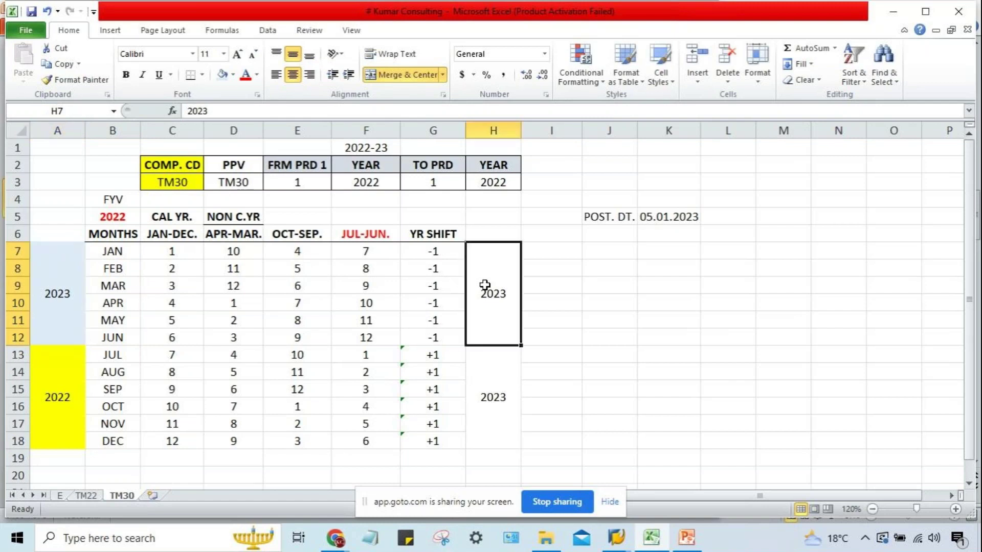
left_click(72, 281)
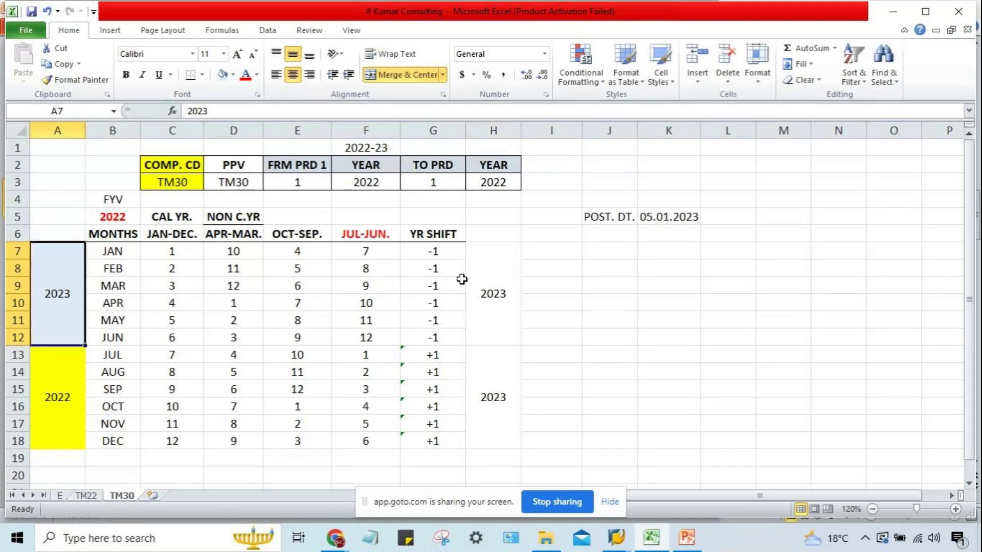
Set the YR SHIFT values for January–June in G7:G12 to 0
left_click(440, 253)
type("0")
left_click_drag(440, 253, 440, 333)
key("ctrl+d")
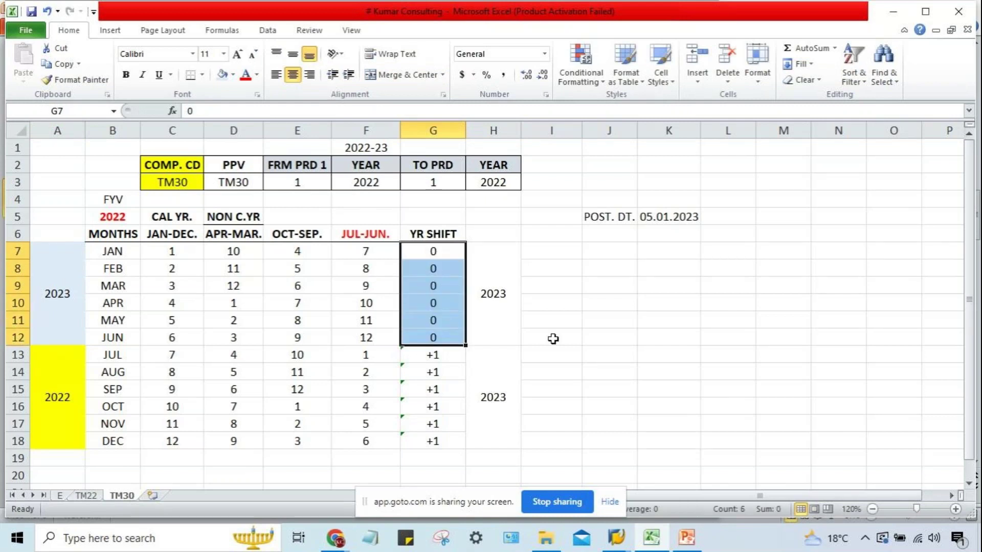
left_click(552, 338)
Clear both half-year labels in H7 and H13
left_click_drag(499, 264, 500, 392)
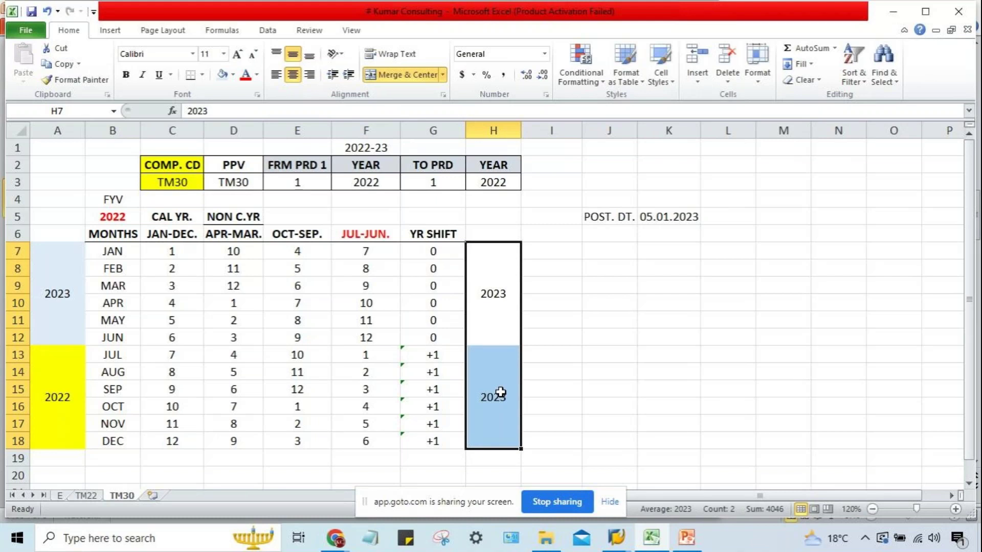
key("Delete")
left_click(574, 321)
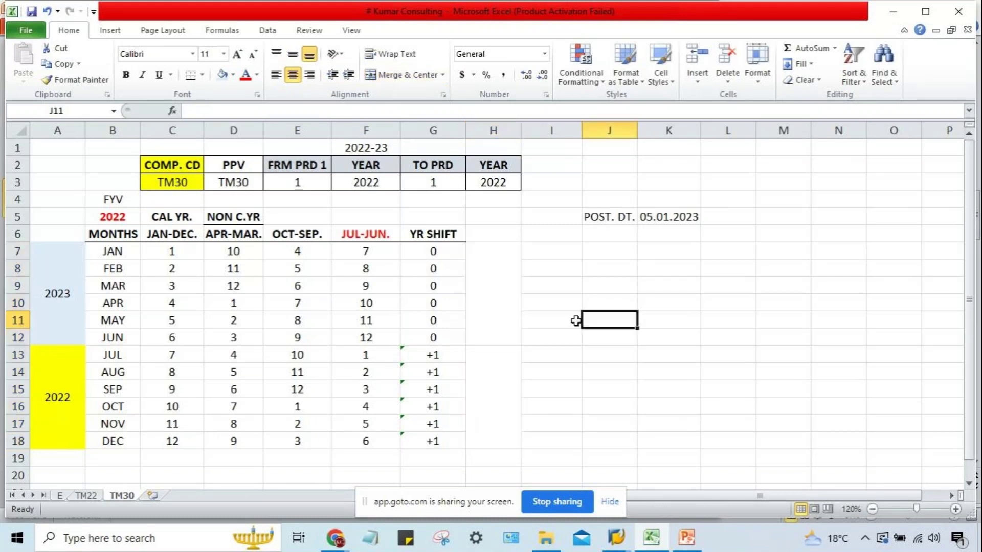
Unmerge the half-year label cells in A7:A18 and cancel merging them into a single cell
left_click_drag(60, 253, 58, 409)
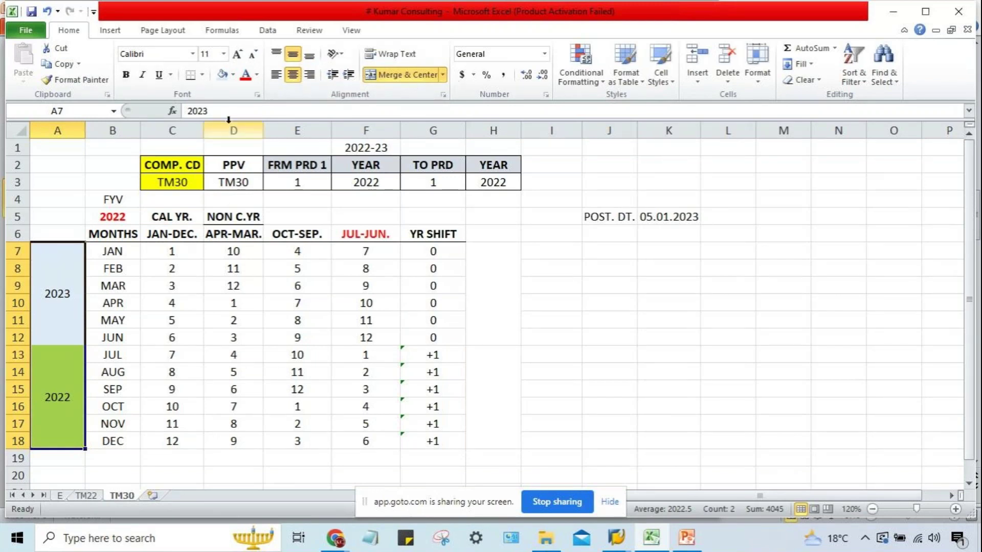
left_click(389, 76)
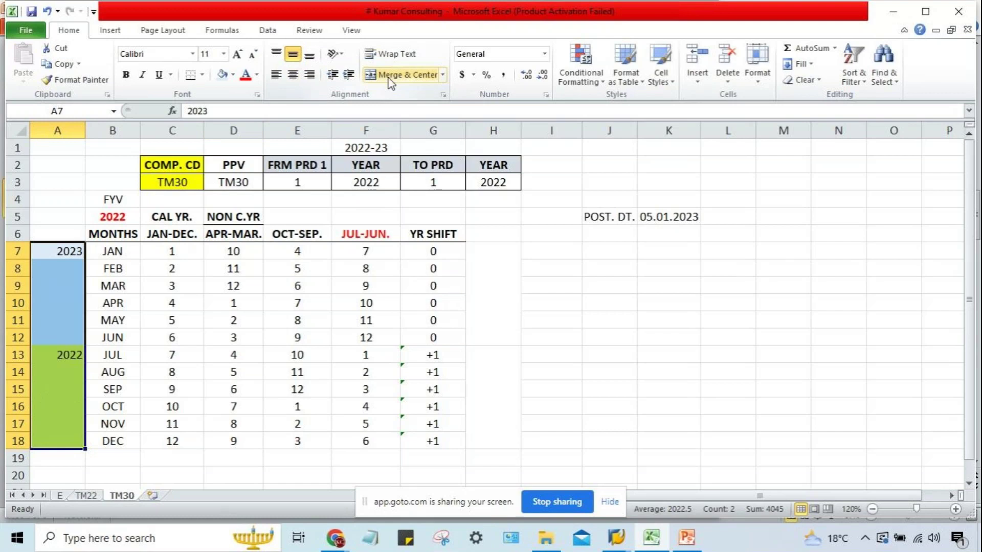
left_click(389, 76)
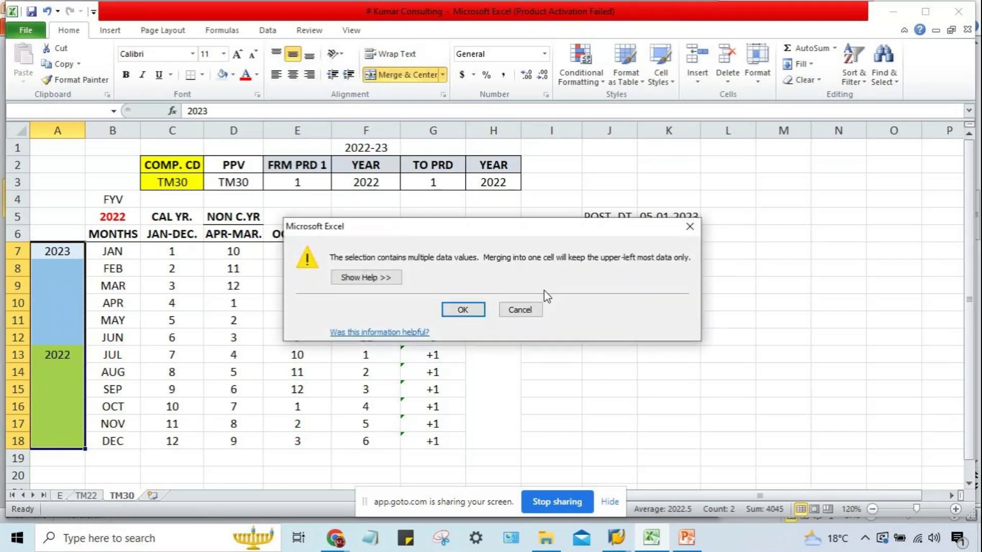
left_click(519, 309)
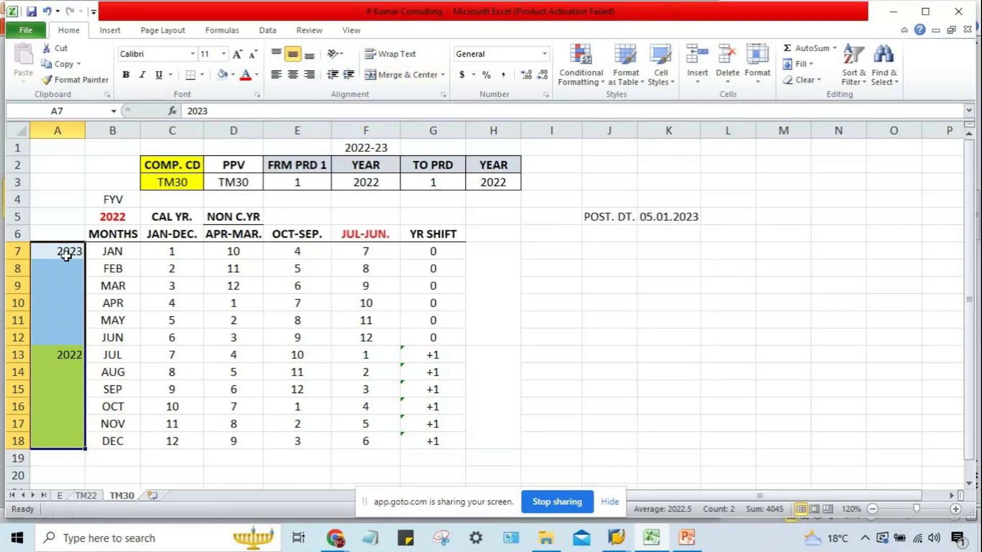
Clear the year labels in A7:A18 and remove the fill color from those cells
key("Delete")
left_click_drag(63, 256, 70, 441)
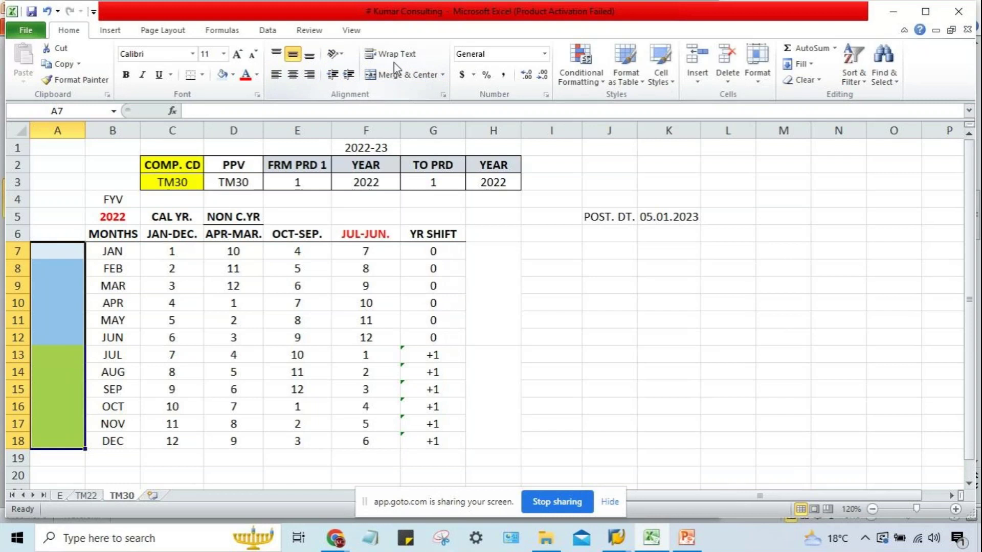
left_click(233, 75)
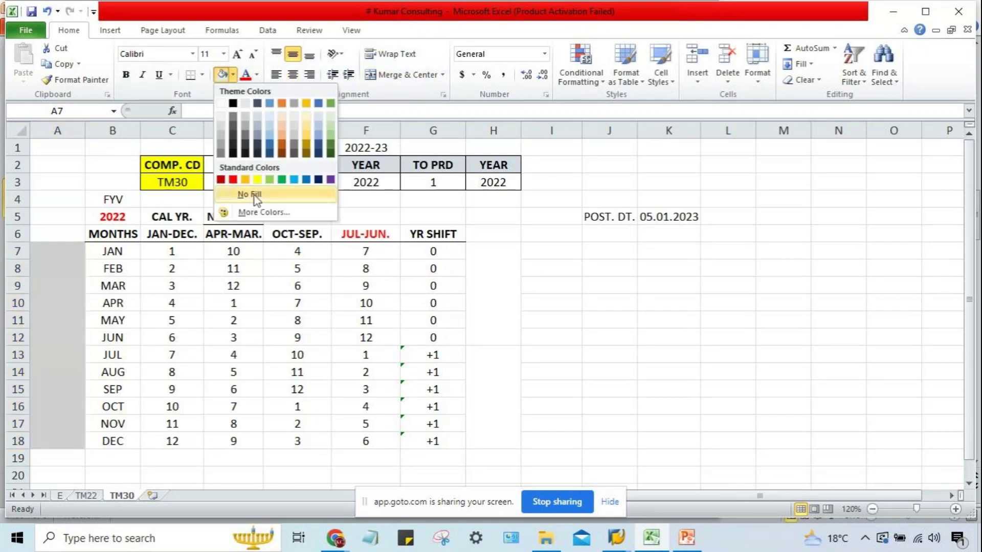
left_click(250, 195)
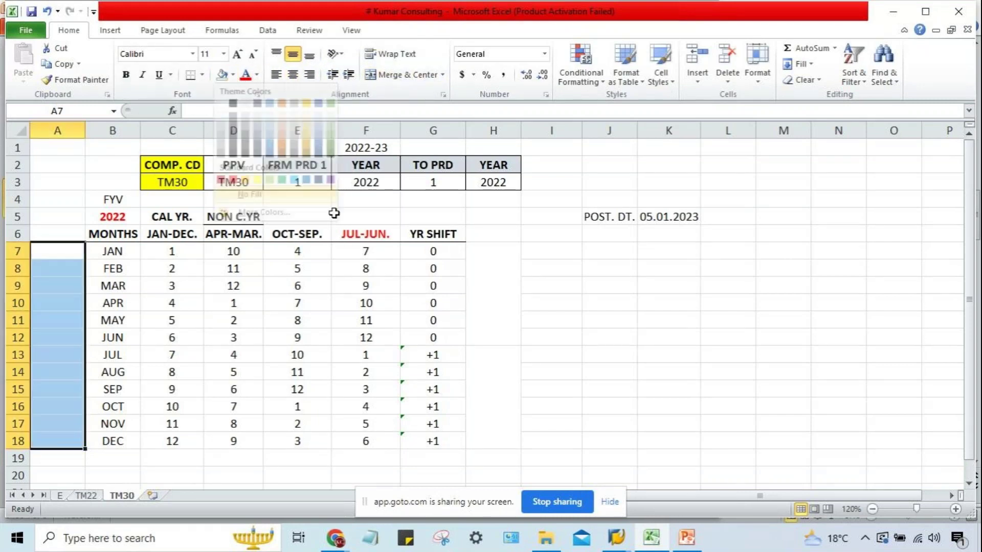
Merge and center A10:A18 beside April–December and enter 2022 as the calendar year label
left_click(238, 252)
left_click(233, 302)
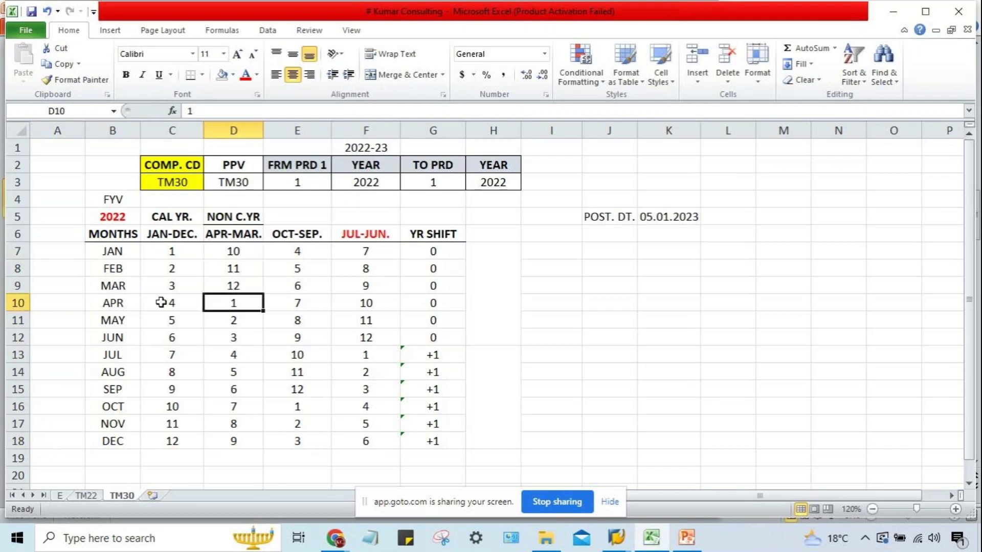
left_click(113, 301)
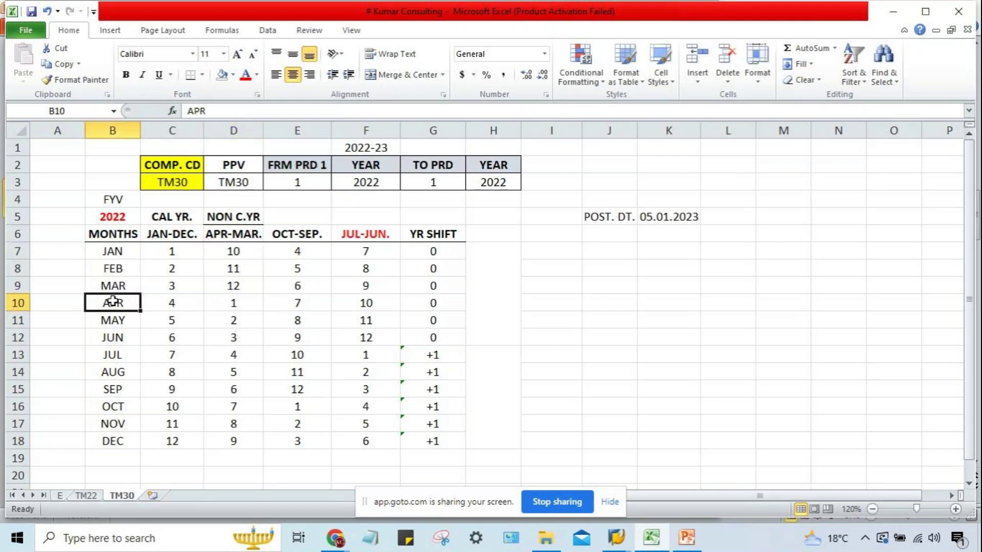
left_click(113, 216)
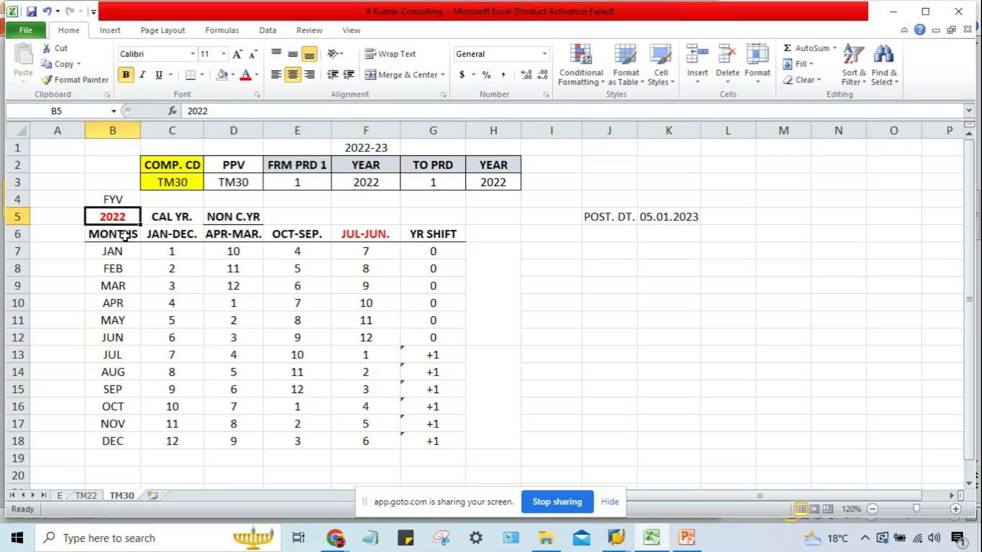
left_click_drag(114, 302, 118, 436)
left_click(113, 303)
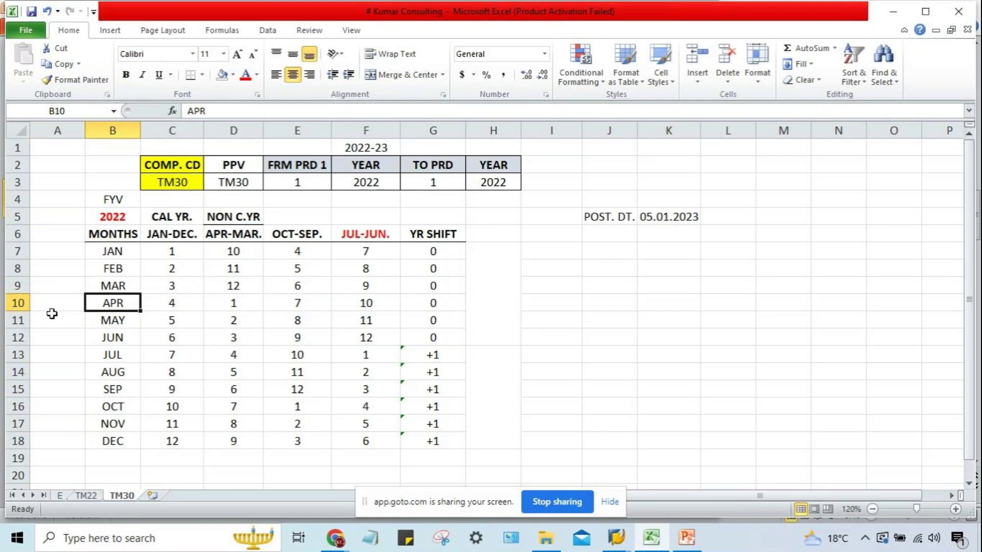
left_click_drag(53, 302, 58, 444)
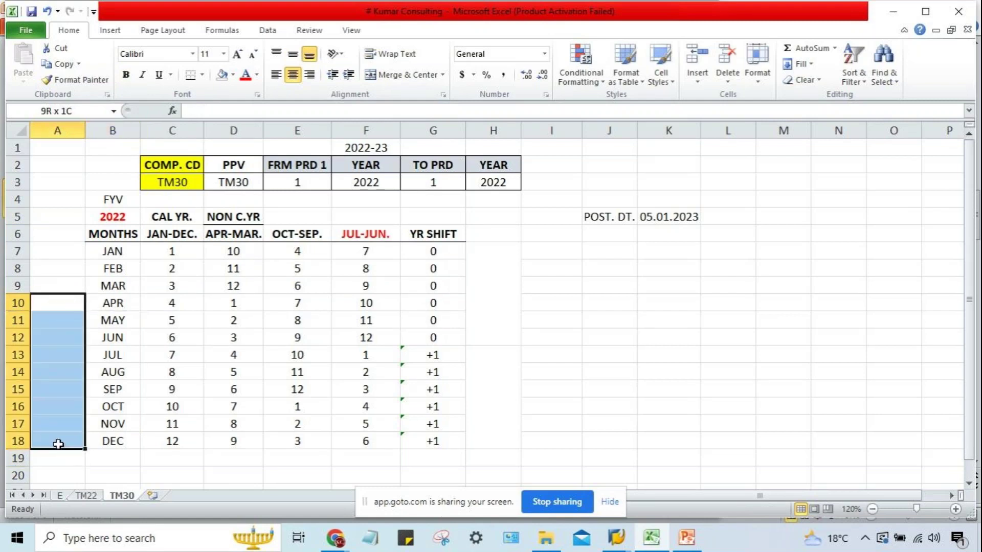
left_click(428, 76)
type("2022")
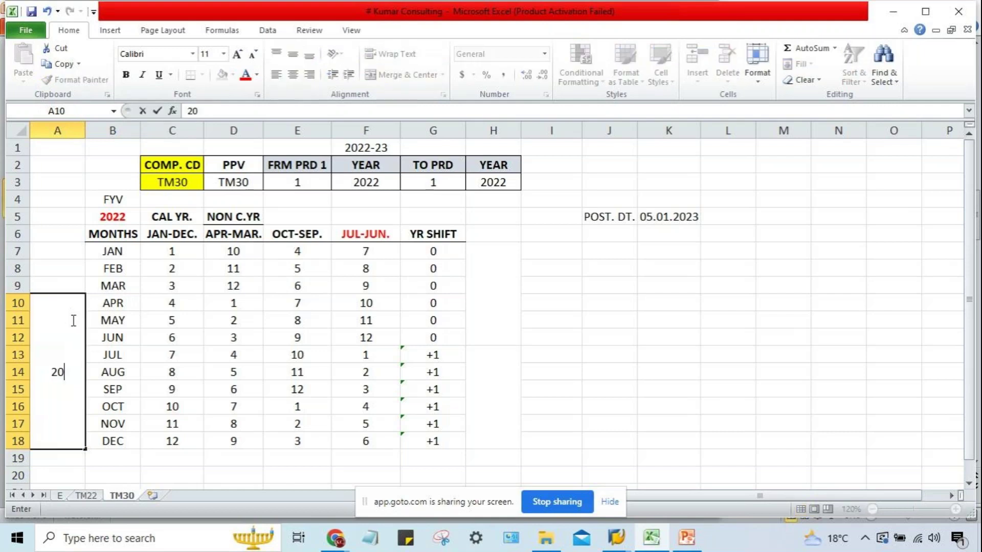
key("Return")
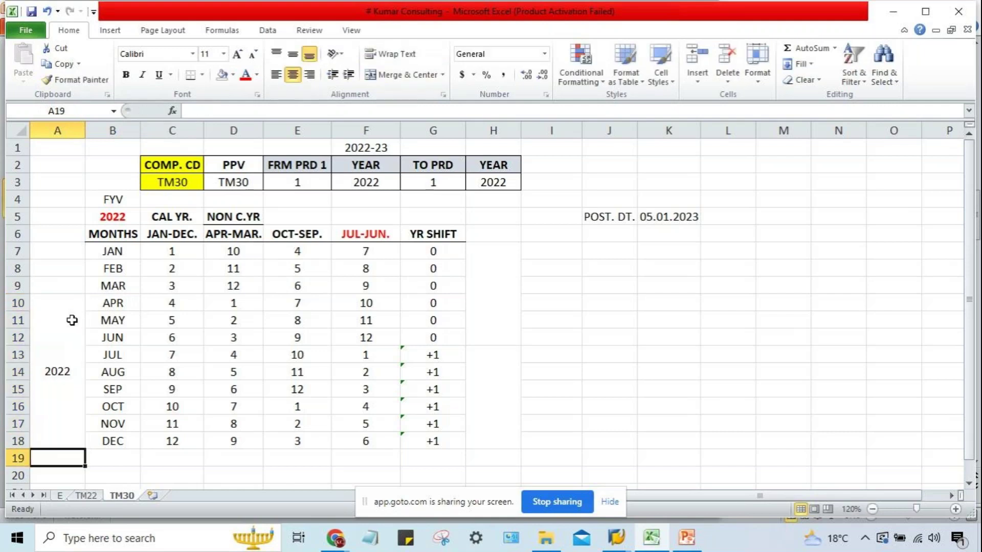
Apply all borders and a light blue-gray fill to the merged 2022 label in A10:A18
left_click(72, 320)
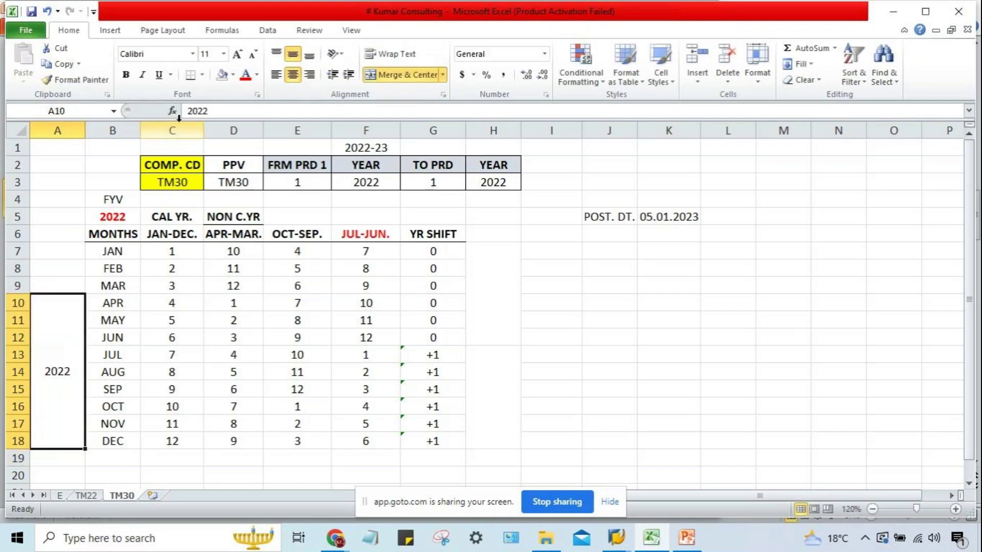
left_click(203, 76)
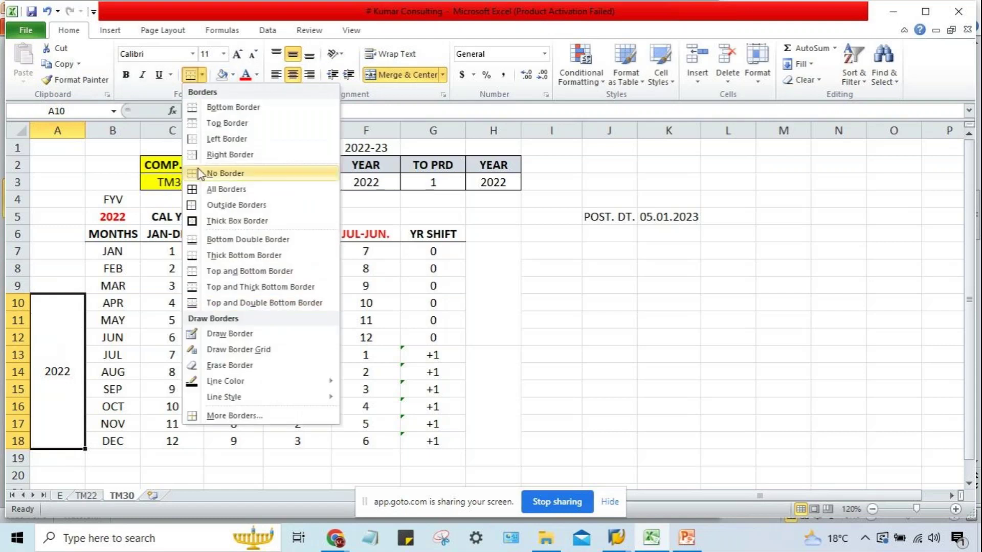
left_click(225, 189)
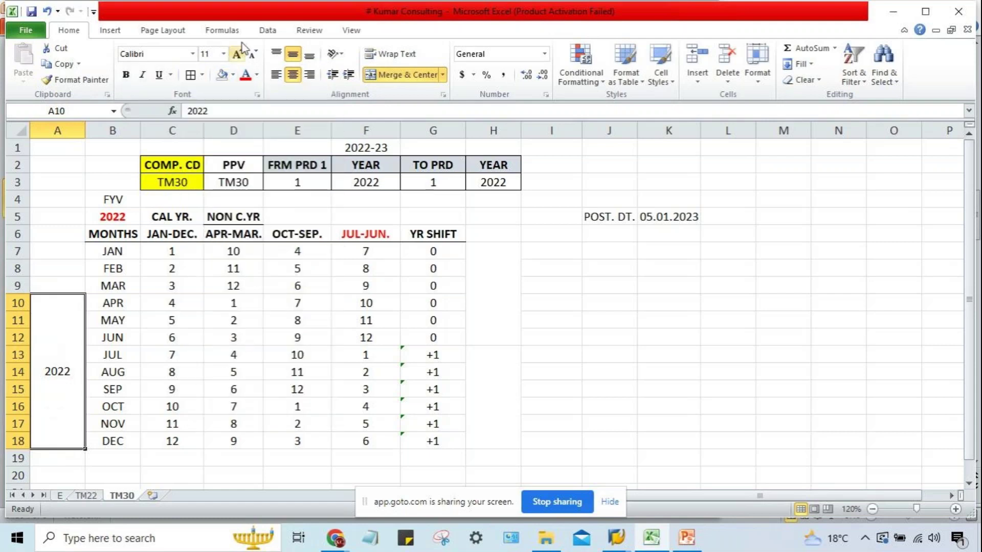
left_click(202, 74)
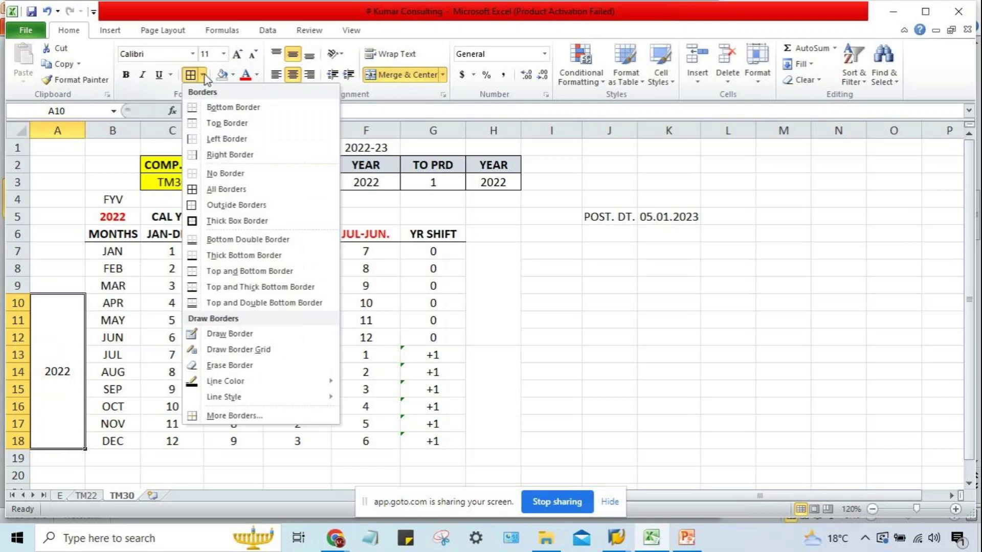
left_click(232, 75)
left_click(238, 118)
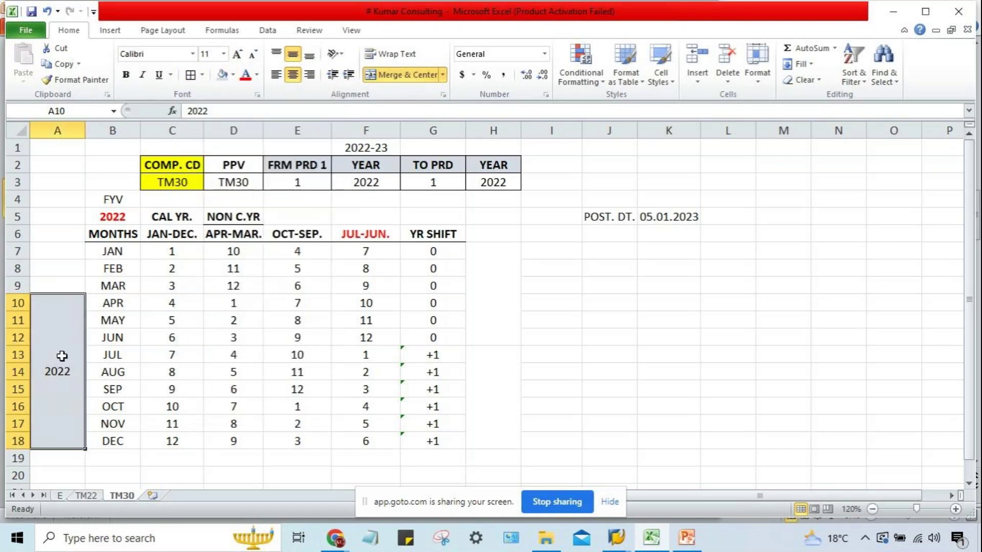
Merge and center A7:A9 beside January–March, give it a light orange fill, and enter 2023
left_click(64, 285)
left_click(55, 329)
left_click(235, 301)
left_click_drag(235, 301, 238, 439)
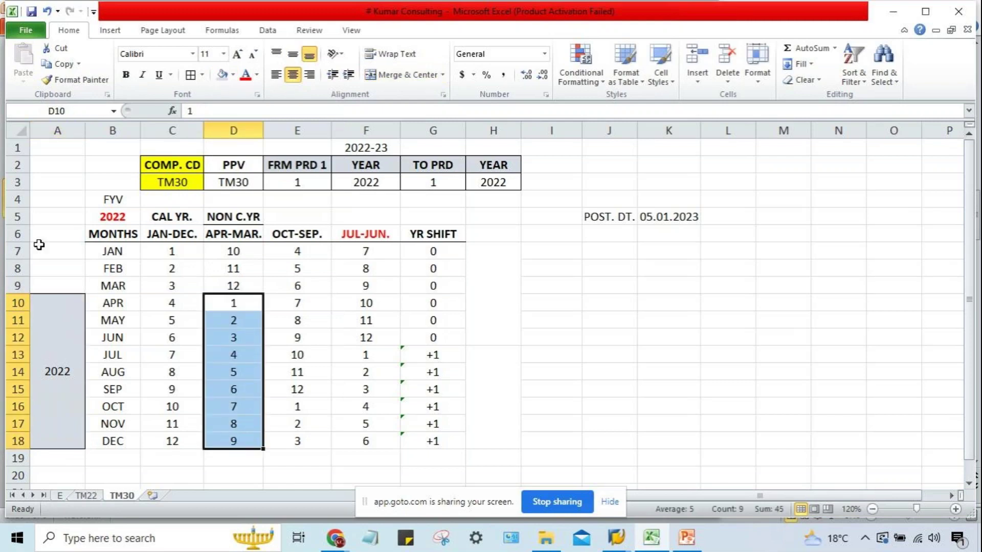
left_click_drag(39, 243, 57, 278)
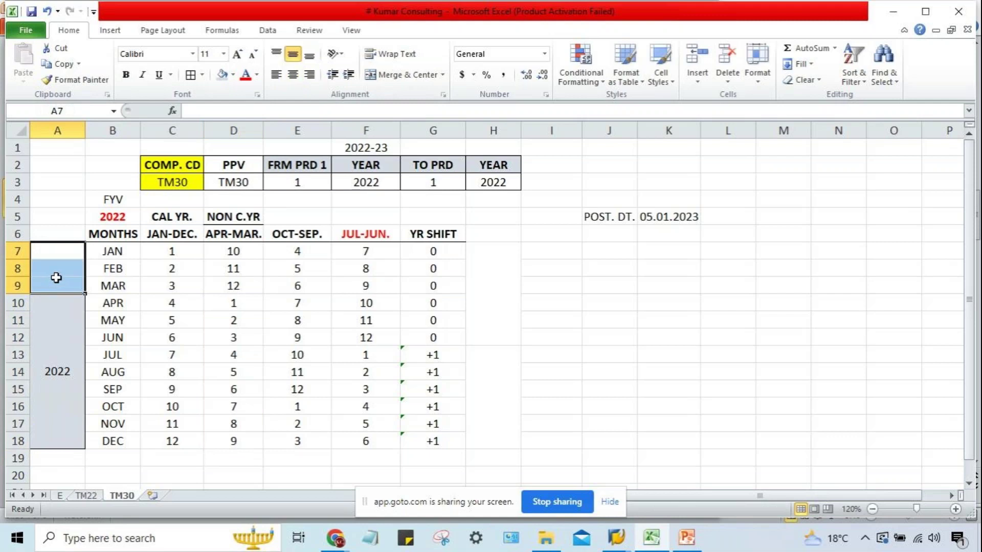
left_click(403, 78)
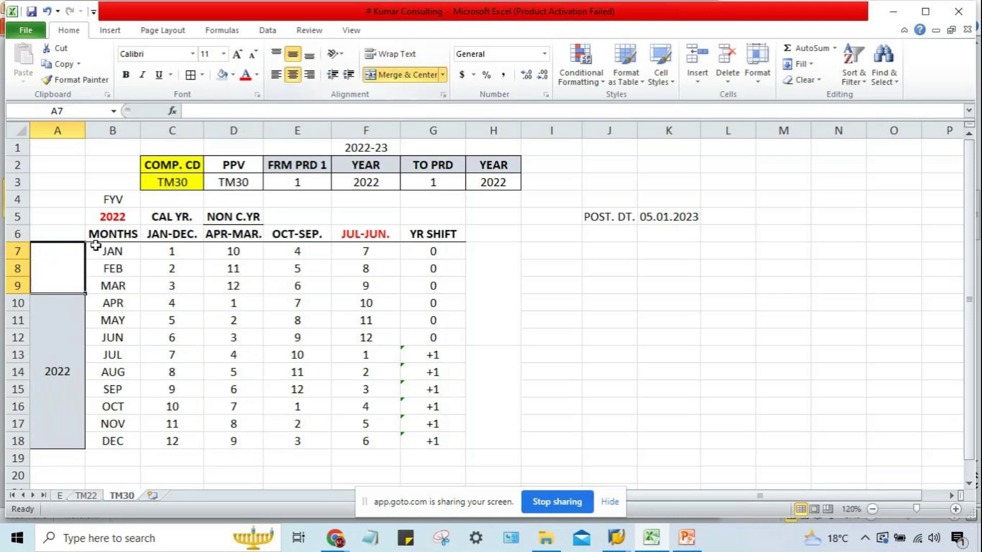
left_click(234, 75)
left_click(281, 119)
type("2023")
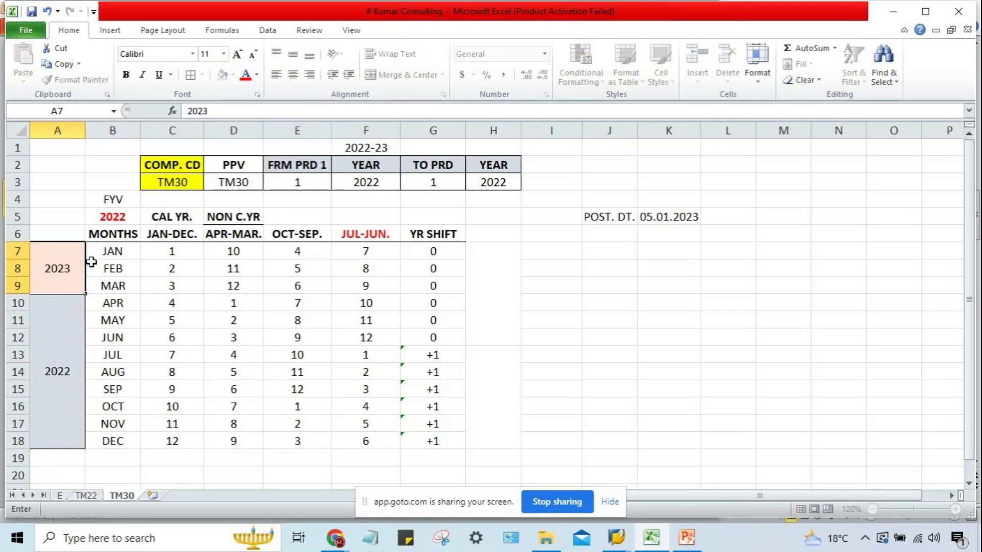
key("Return")
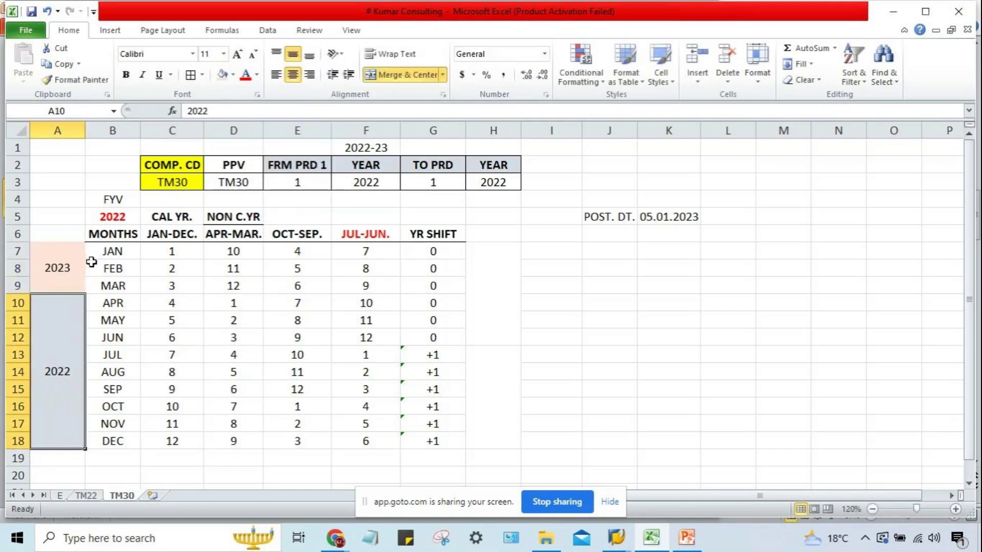
Clear all YR SHIFT values in G7:G18
left_click_drag(429, 250, 427, 439)
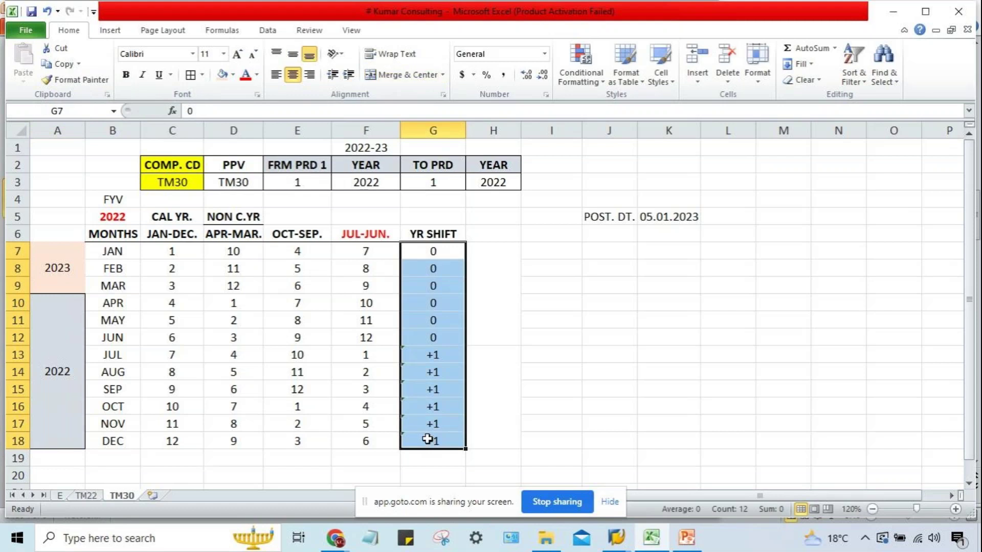
key("Delete")
left_click(102, 337)
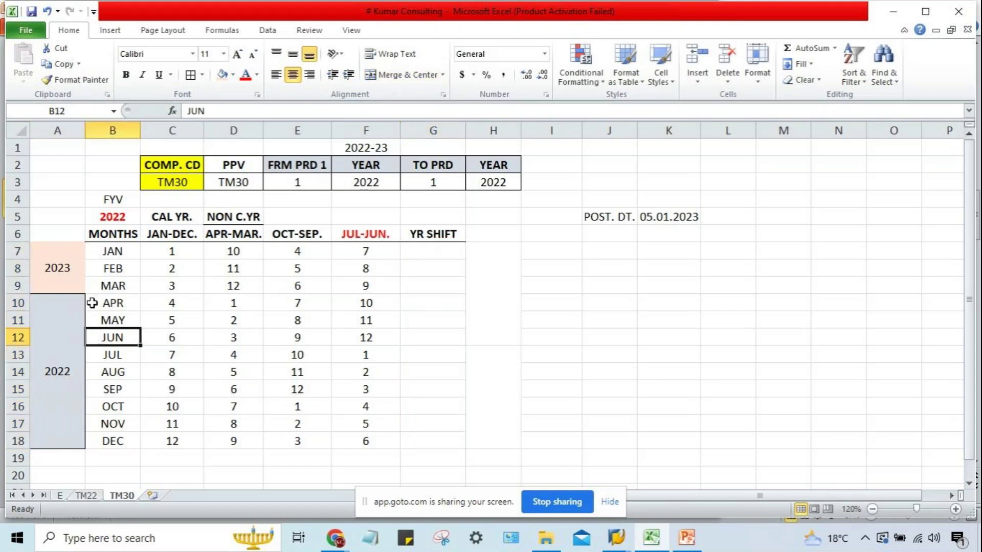
left_click_drag(110, 303, 107, 432)
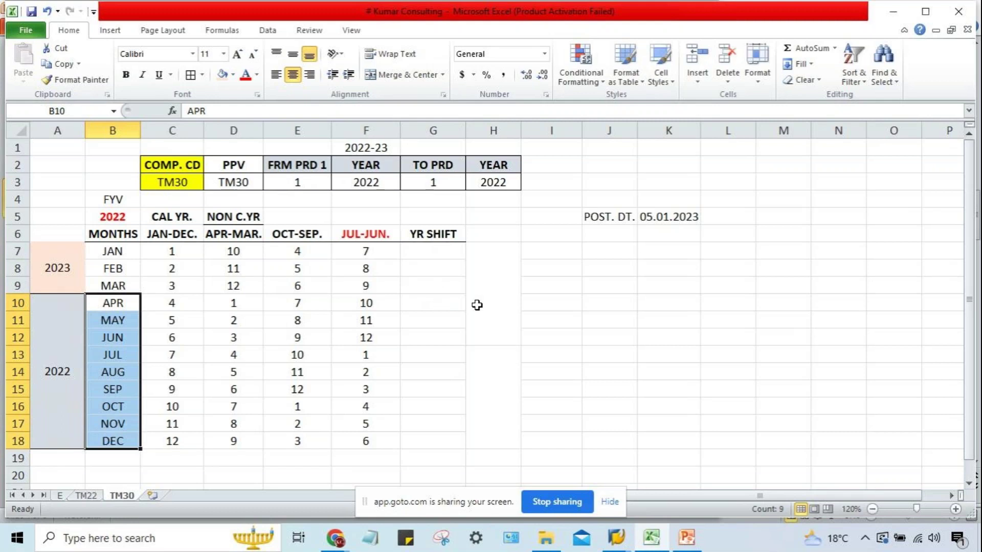
Merge and center H10:H18 for April–December and enter 2022 as the fiscal year label
left_click_drag(498, 252, 504, 440)
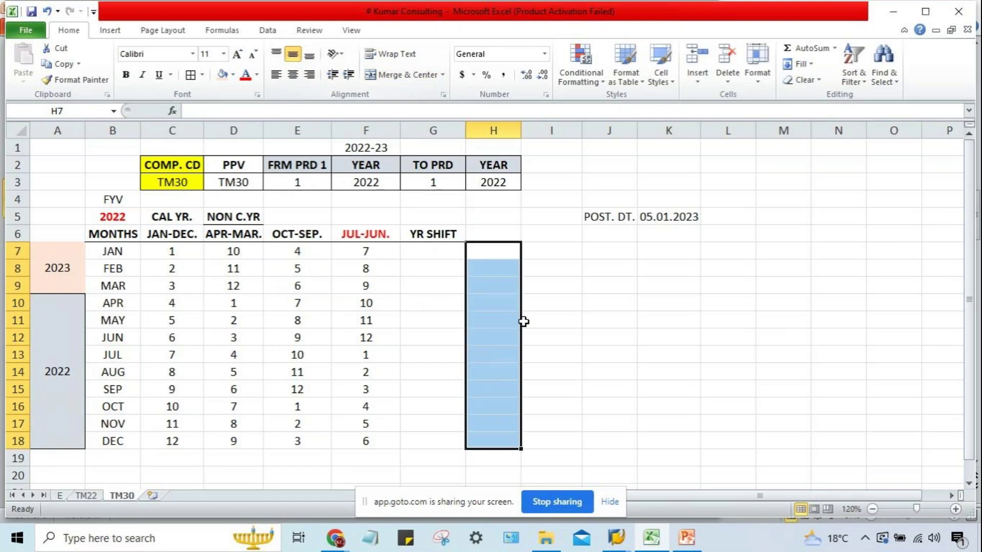
left_click(63, 303)
left_click_drag(107, 302, 480, 440)
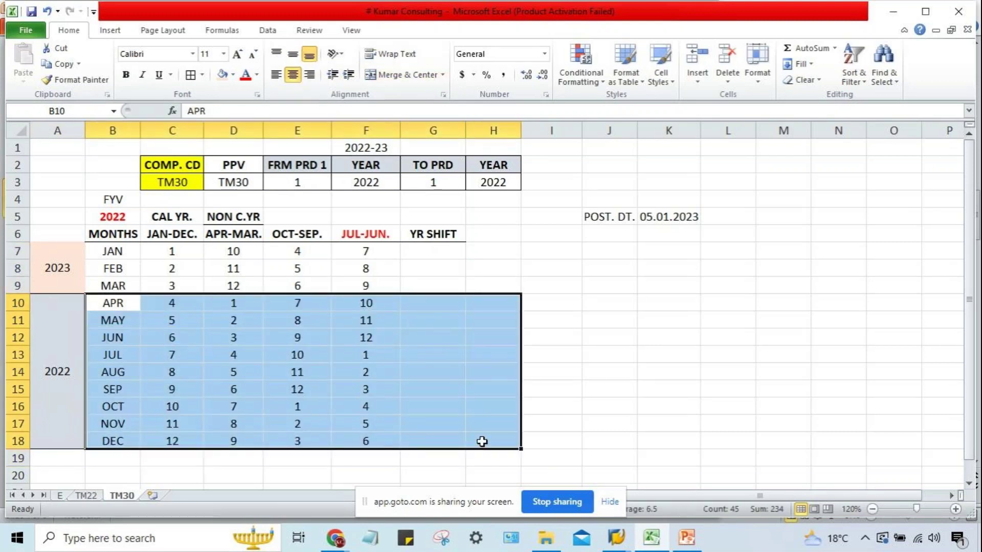
left_click(510, 304)
left_click_drag(510, 303, 513, 441)
left_click(423, 78)
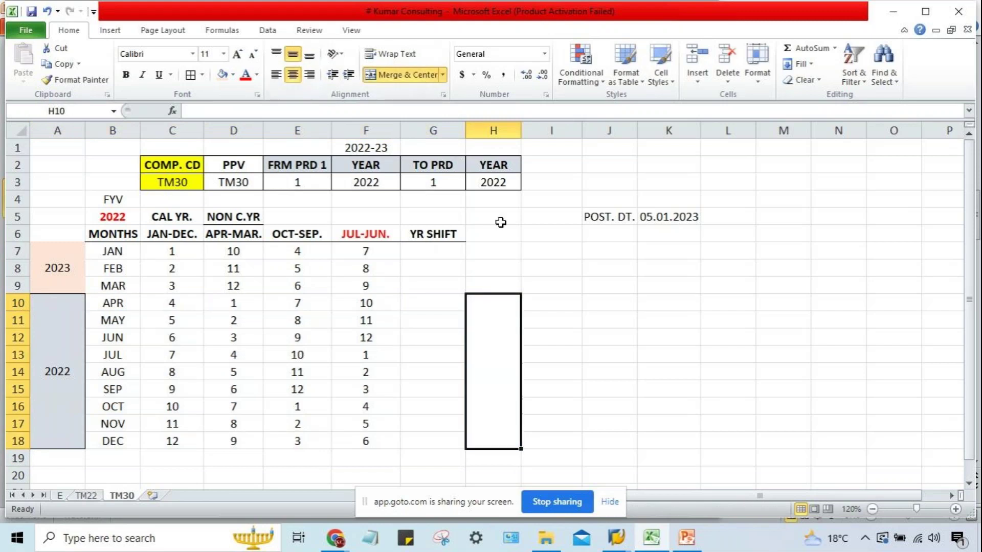
type("2022")
key("Return")
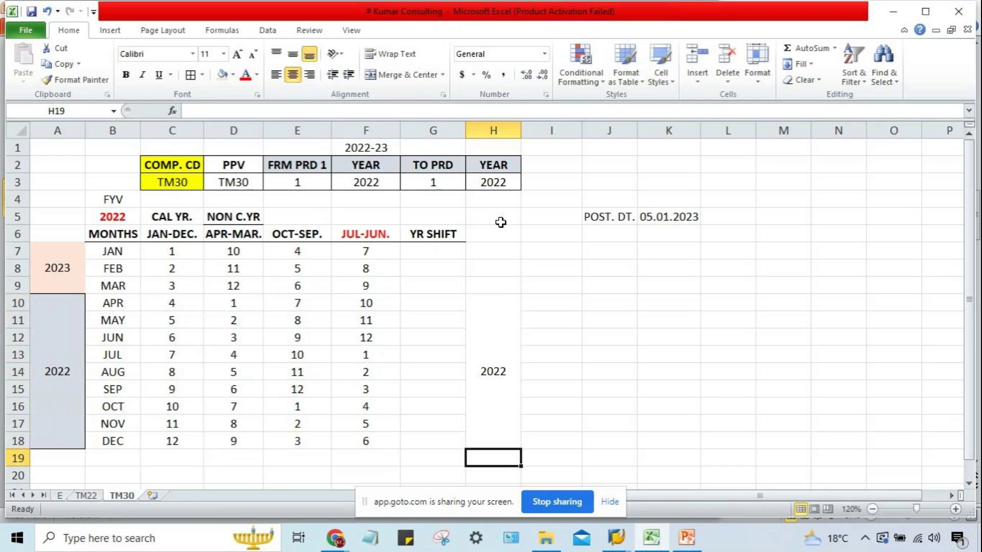
Merge and center H7:H9 for January–March and enter 2022 as the fiscal year label
left_click_drag(499, 250, 500, 290)
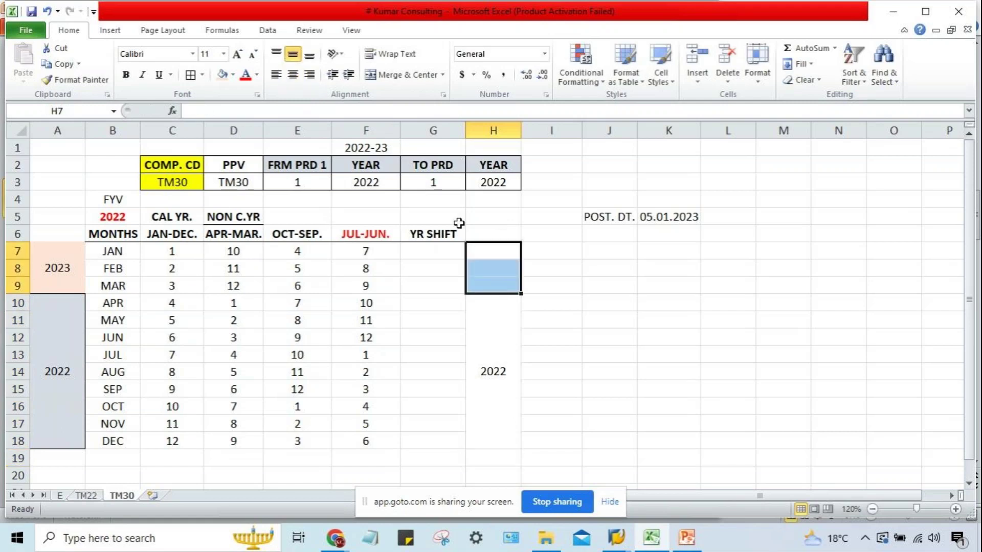
left_click(407, 76)
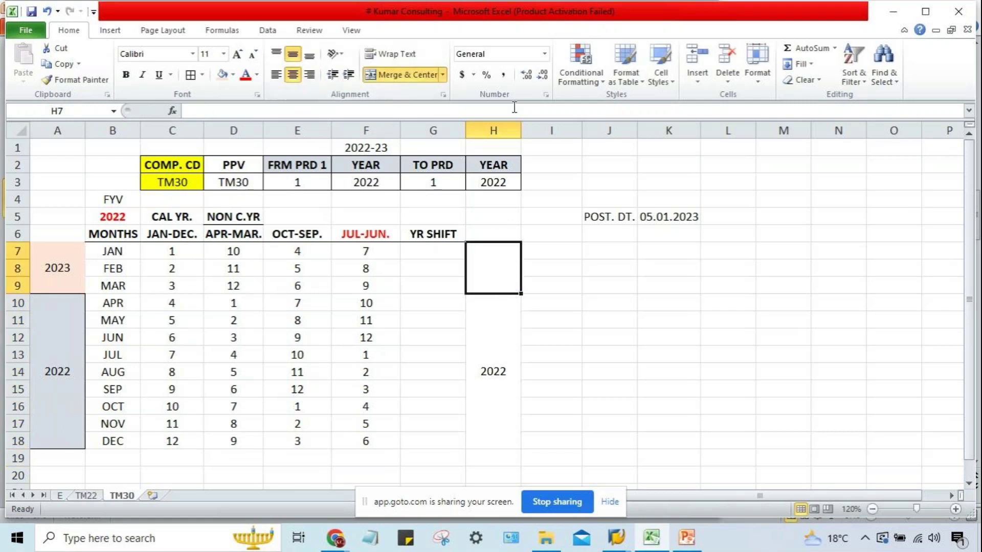
type("2022")
key("Return")
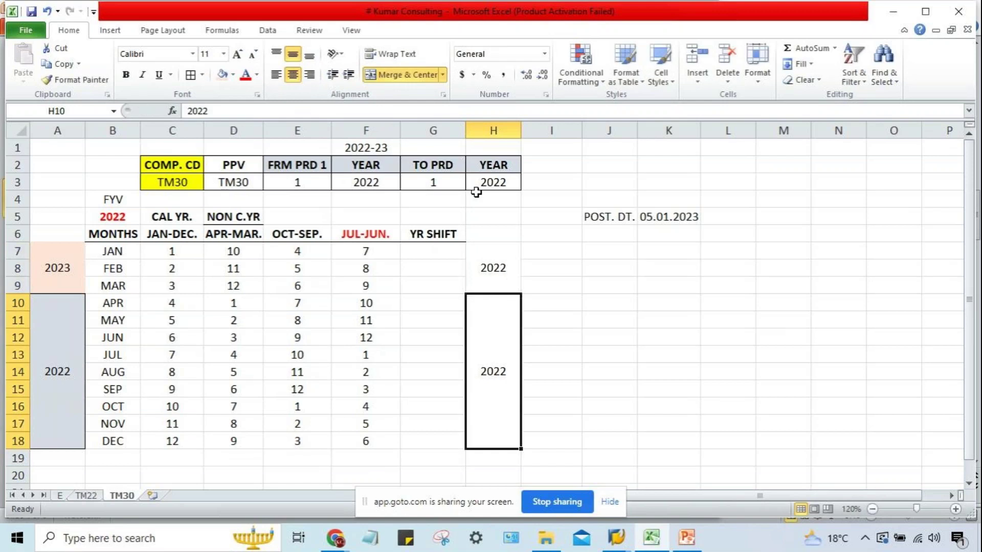
Compare the April–December year labels in columns A and H, and set YR SHIFT in G10:G18 to 0
left_click(488, 260)
left_click(505, 333)
left_click(59, 320)
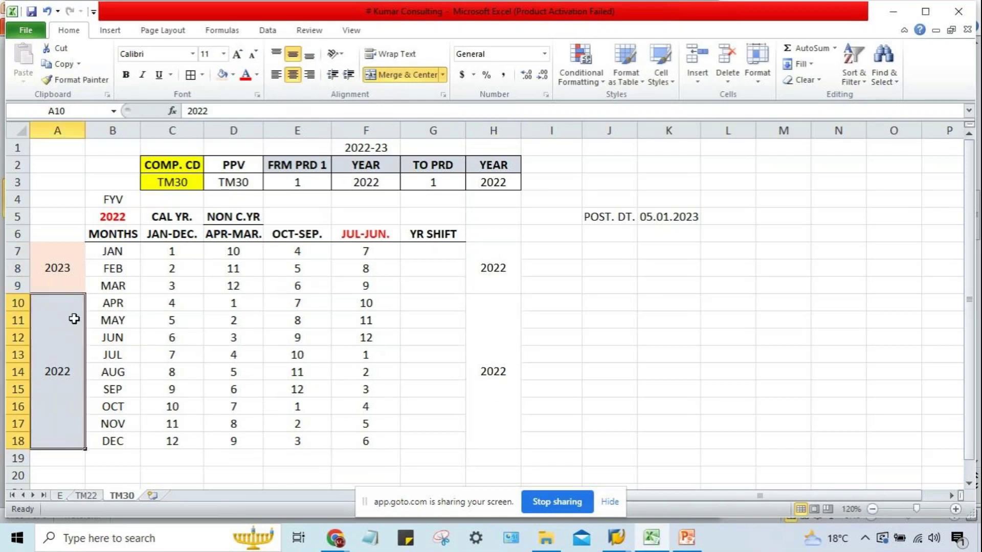
left_click(507, 376)
left_click(61, 367)
left_click(427, 307)
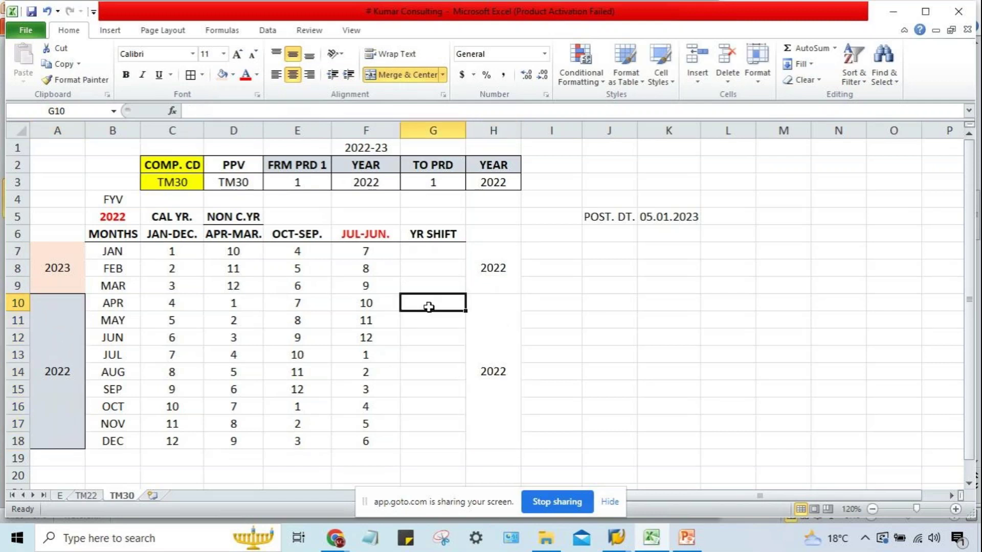
type("0")
key("Return")
left_click_drag(406, 302, 436, 443)
key("ctrl+d")
left_click(532, 348)
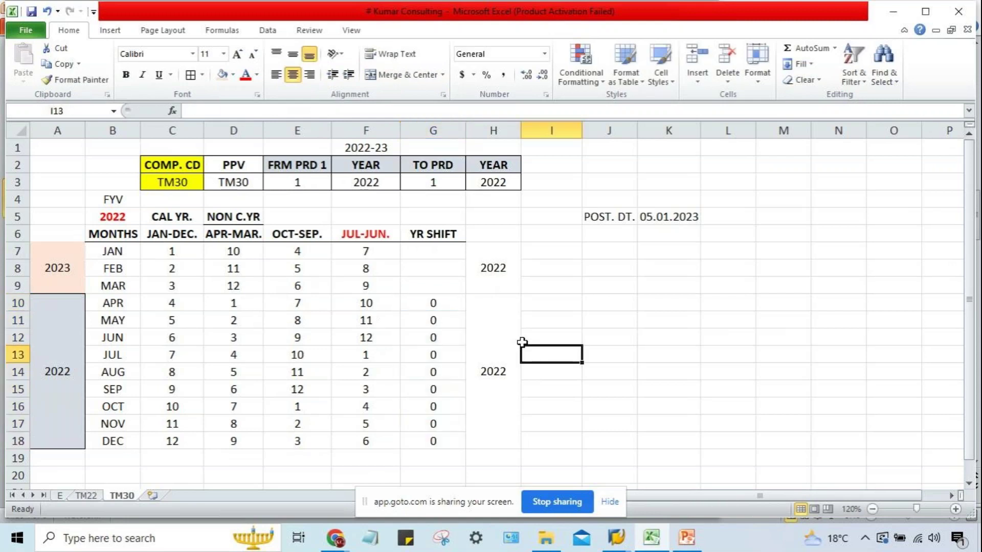
Compare the January–March year labels in columns A and H, and set YR SHIFT in G7:G9 to -1
left_click(429, 251)
left_click(490, 267)
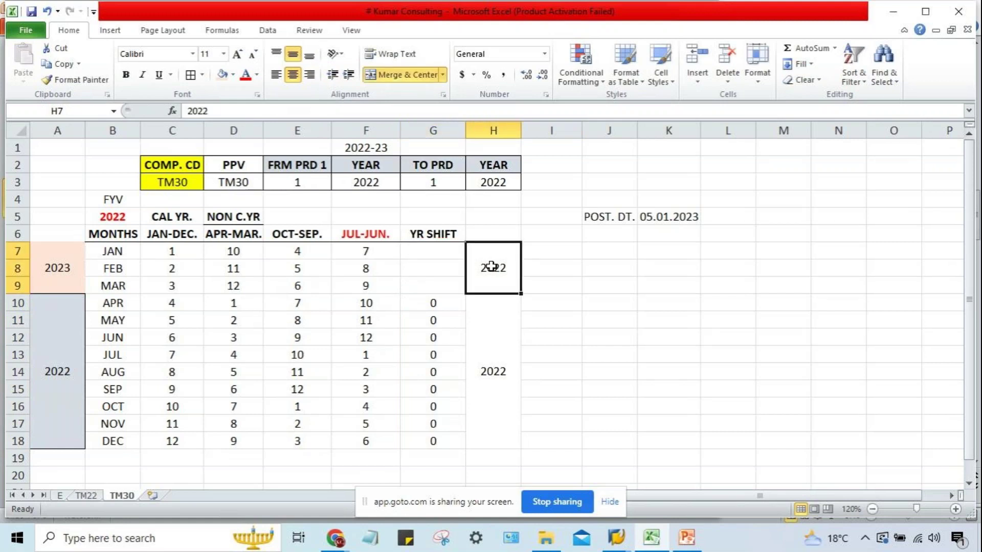
left_click(73, 264)
left_click(436, 258)
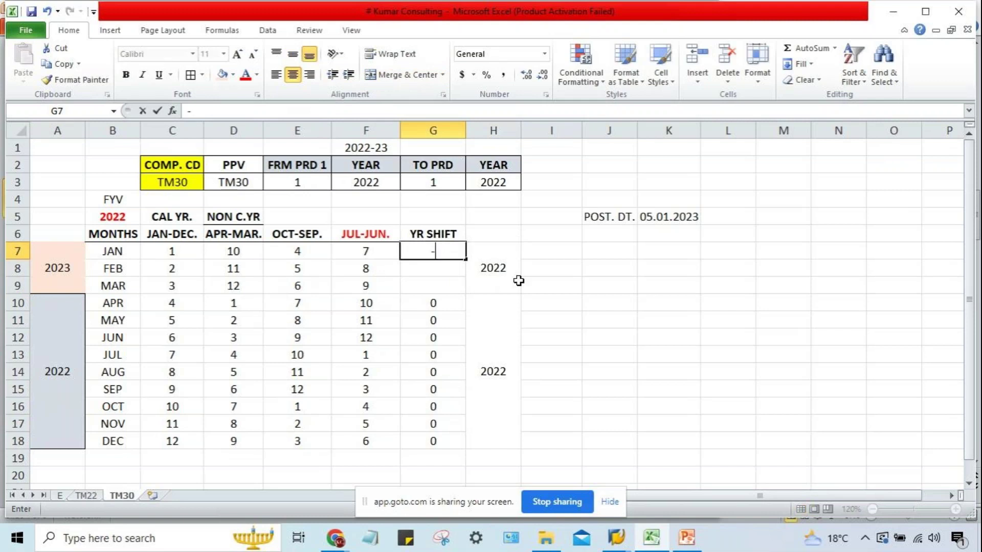
type("-1")
key("Return")
left_click_drag(431, 250, 432, 283)
key("ctrl+d")
left_click(664, 270)
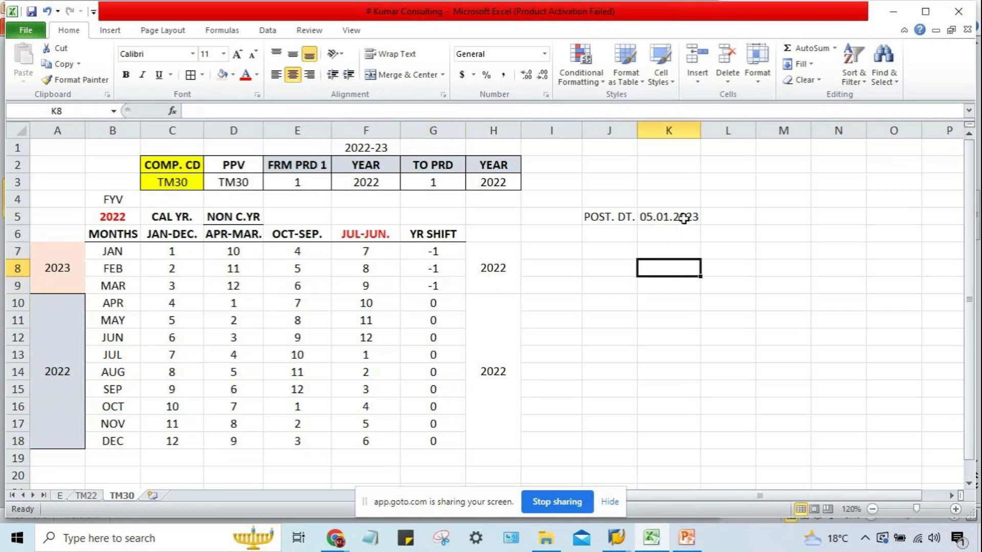
Check which April–March period the posting date in K5 falls into, using the January row
left_click(684, 217)
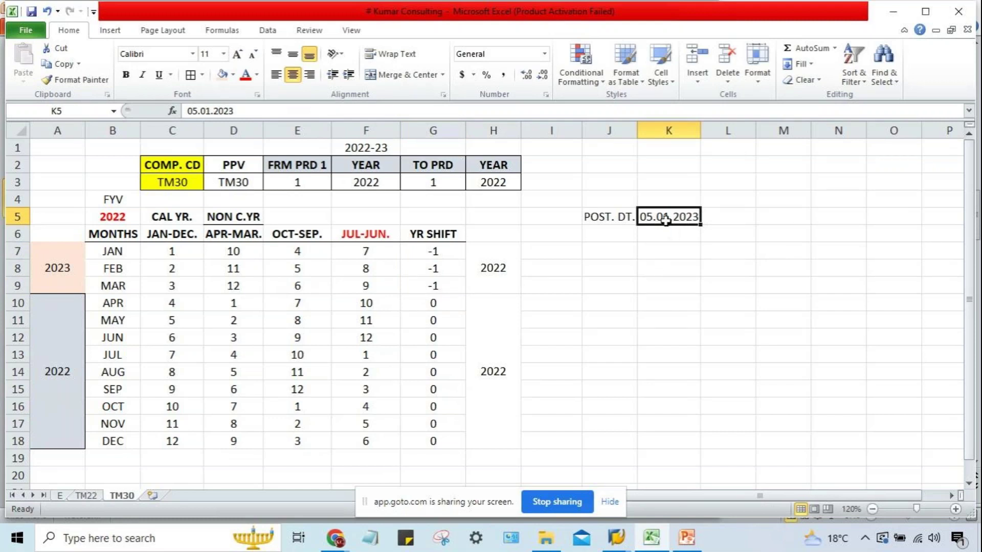
left_click(175, 250)
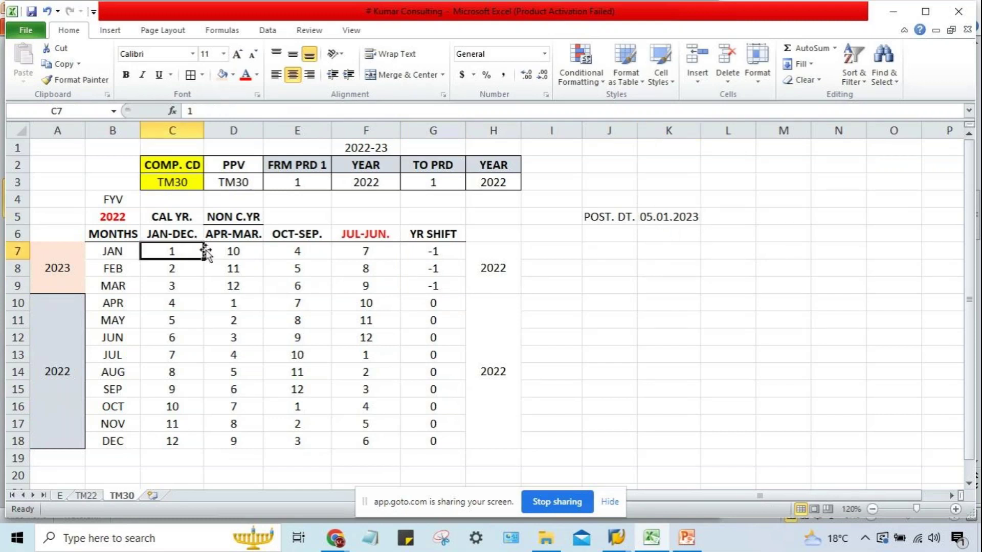
left_click(130, 251)
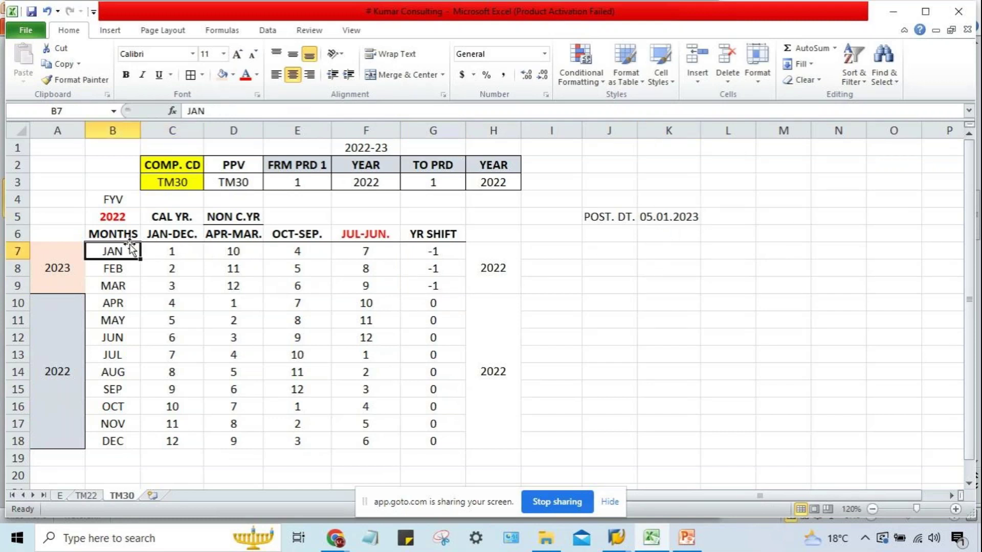
left_click(236, 250)
left_click(235, 237)
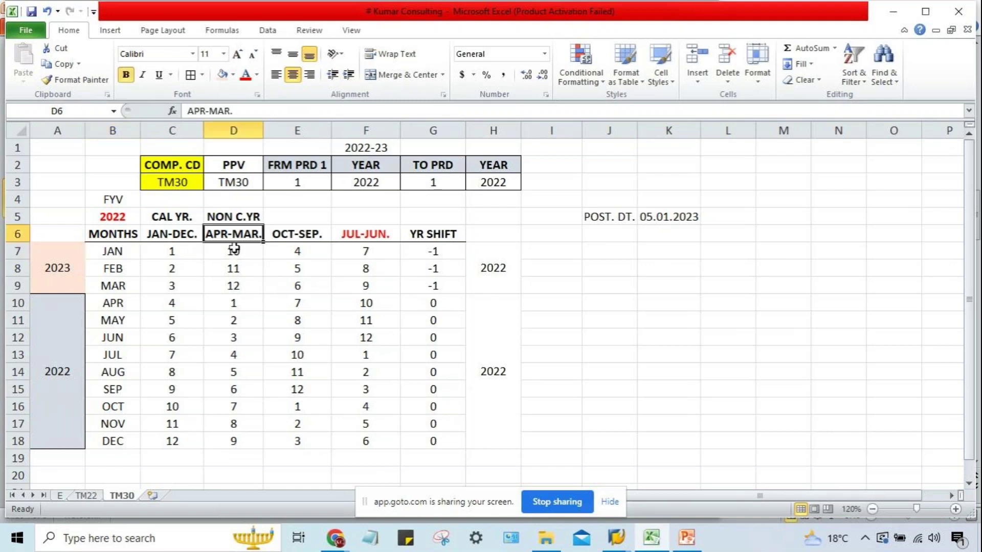
left_click(233, 255)
left_click(118, 249)
left_click(228, 251)
Set both FRM PRD 1 in E3 and TO PRD in G3 to 10
left_click(305, 183)
double_click(307, 183)
type("0")
key("Tab")
key("Tab")
type("10")
key("Return")
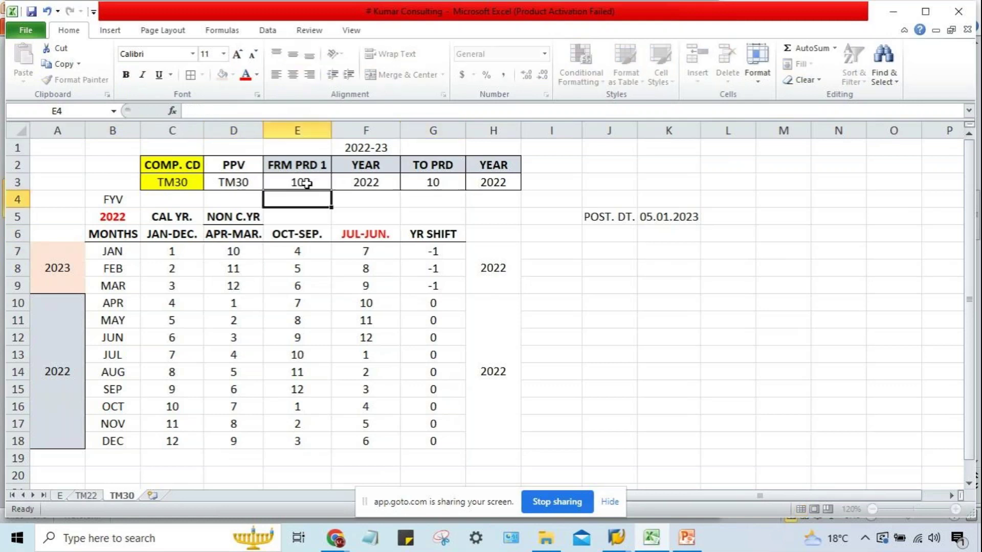
Compare the posting date in K5 with the open period years in F3 and H3 and January's year shift in G7
left_click(368, 182)
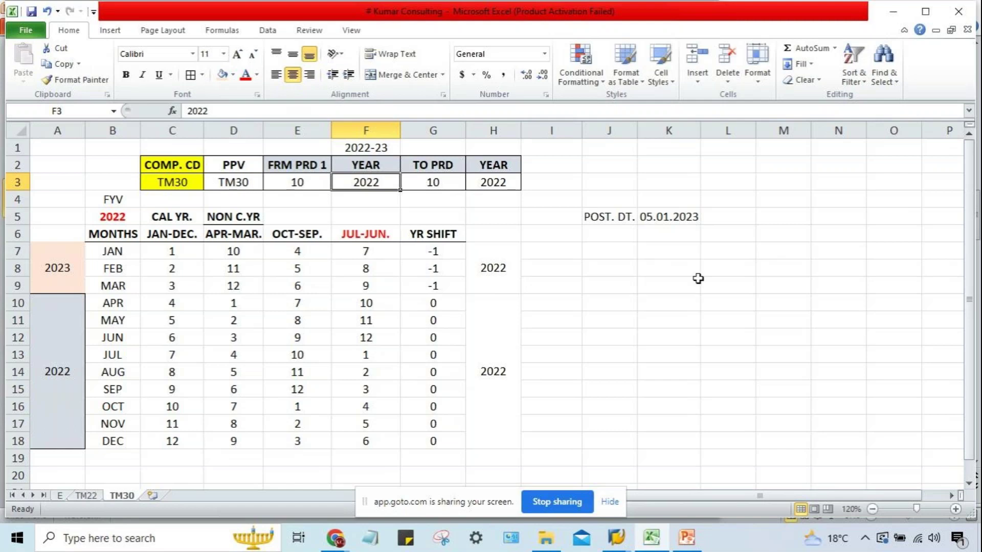
left_click(683, 215)
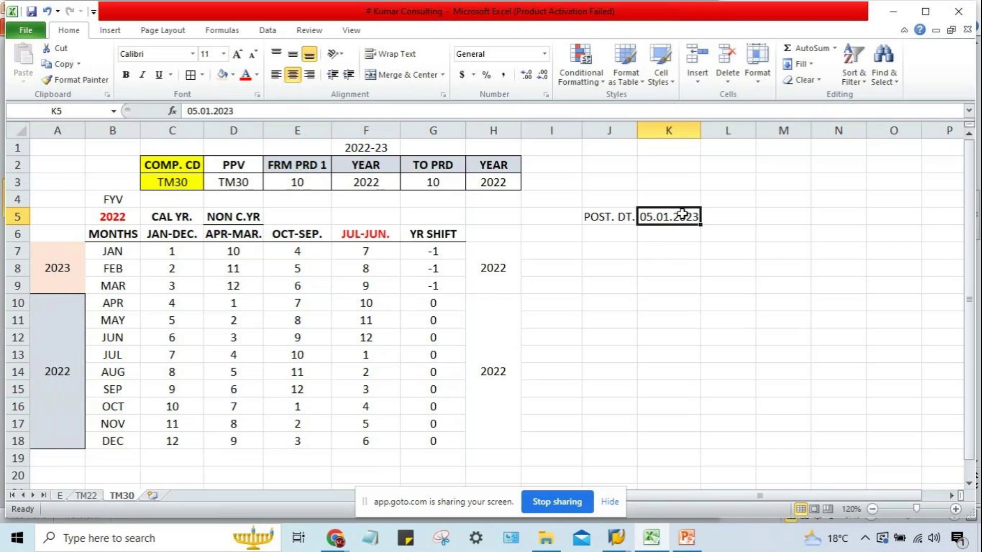
left_click(377, 186)
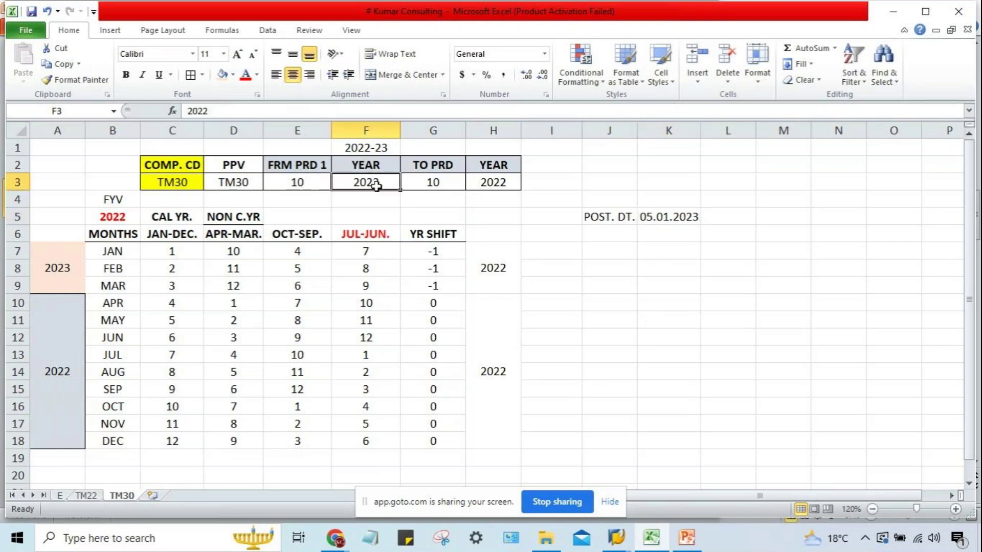
left_click(649, 221)
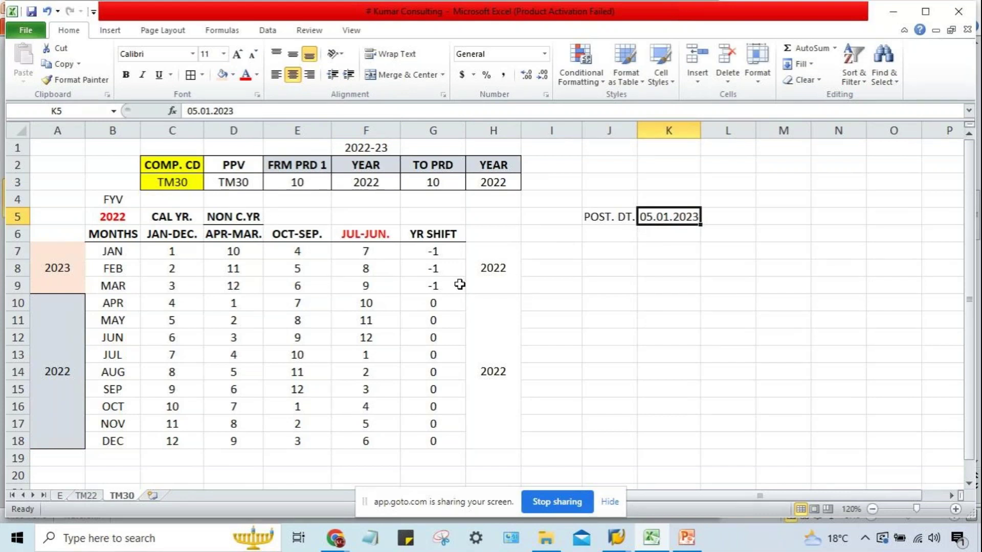
left_click(431, 253)
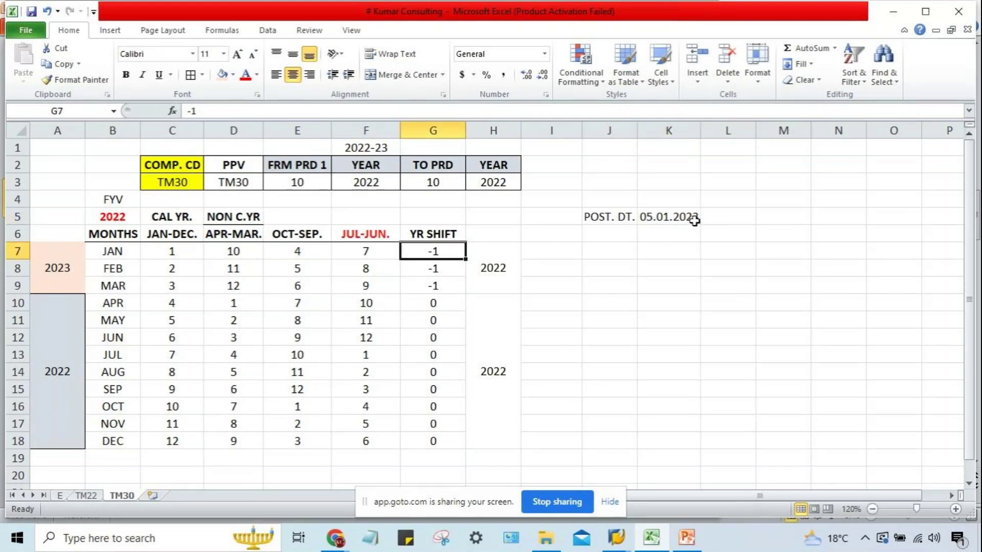
left_click(693, 221)
left_click(417, 254)
left_click(369, 183)
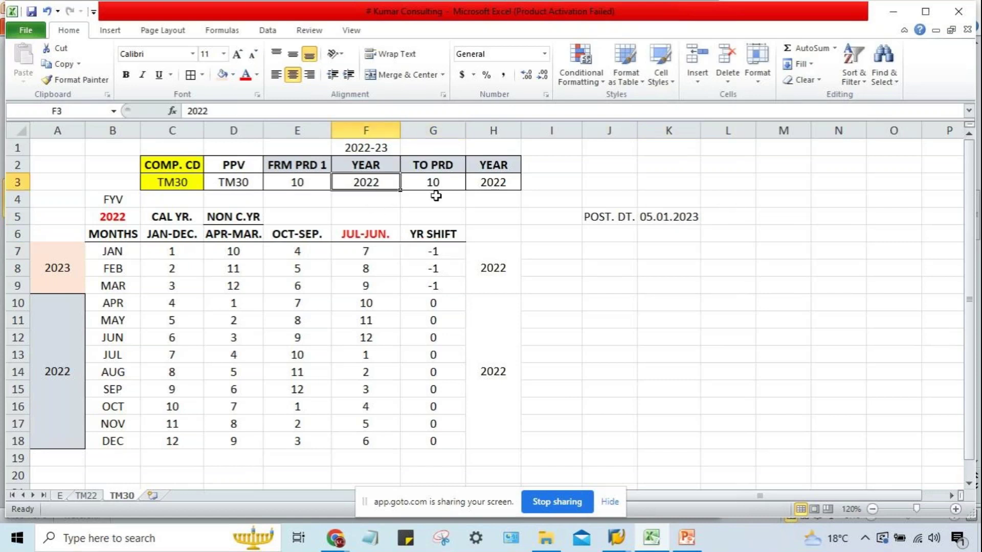
left_click(470, 184)
left_click(368, 184)
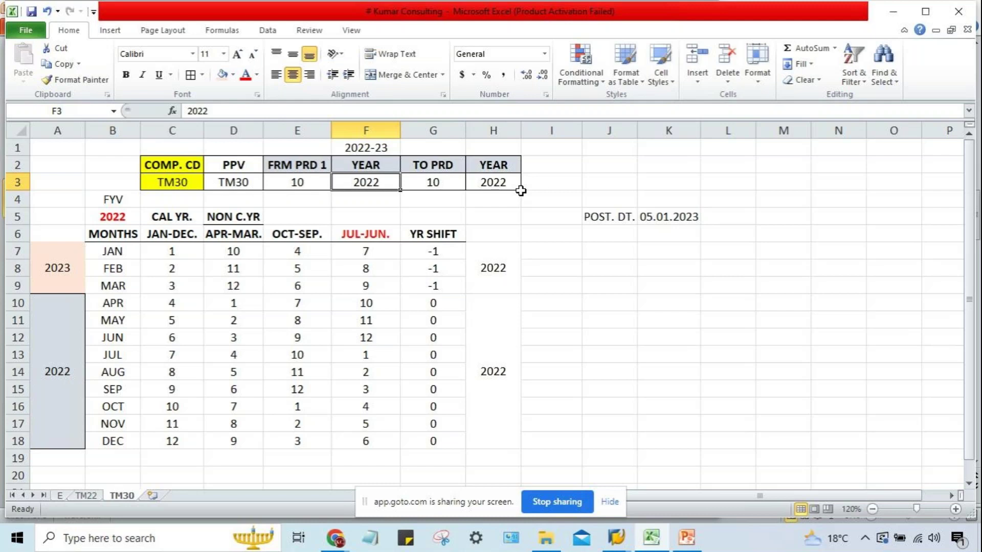
Recheck the posting date against the from-period year, and review the YR SHIFT values in G7:G18
left_click(693, 219)
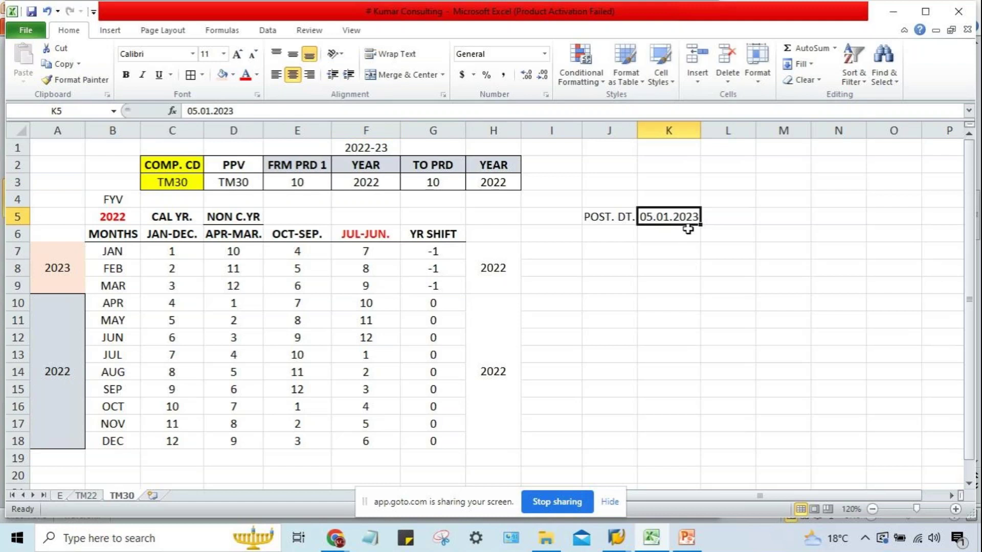
left_click(352, 185)
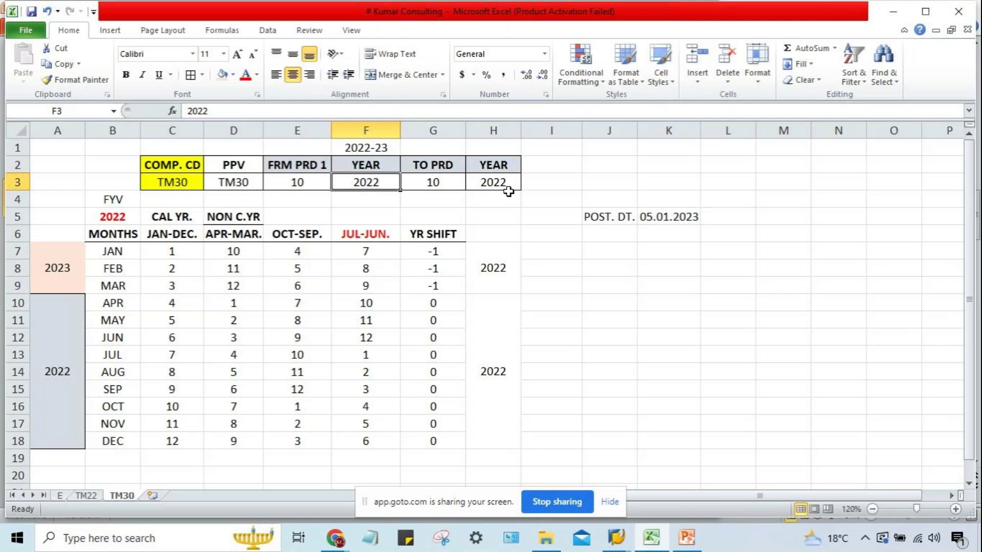
left_click(697, 231)
left_click(695, 217)
left_click(448, 256)
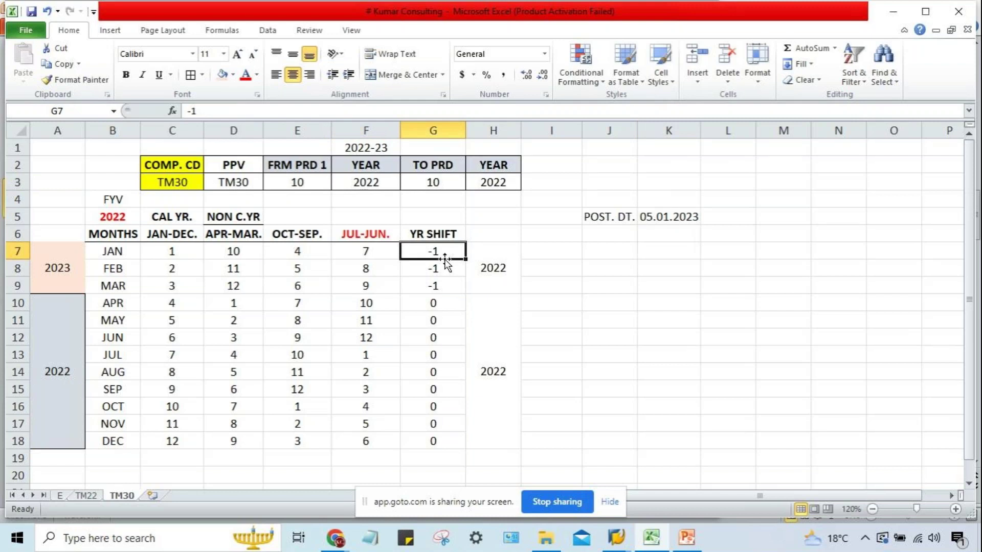
left_click_drag(440, 255, 454, 439)
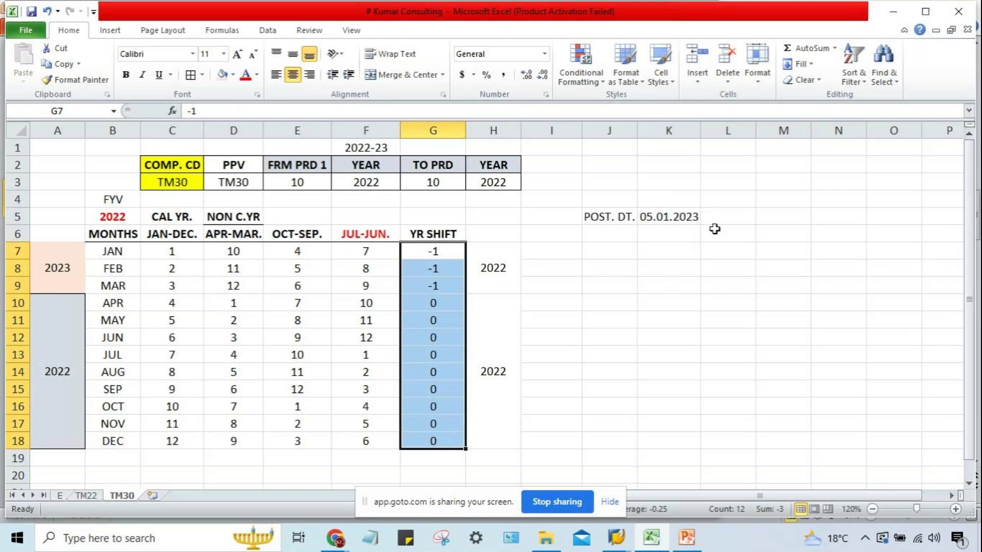
left_click(689, 219)
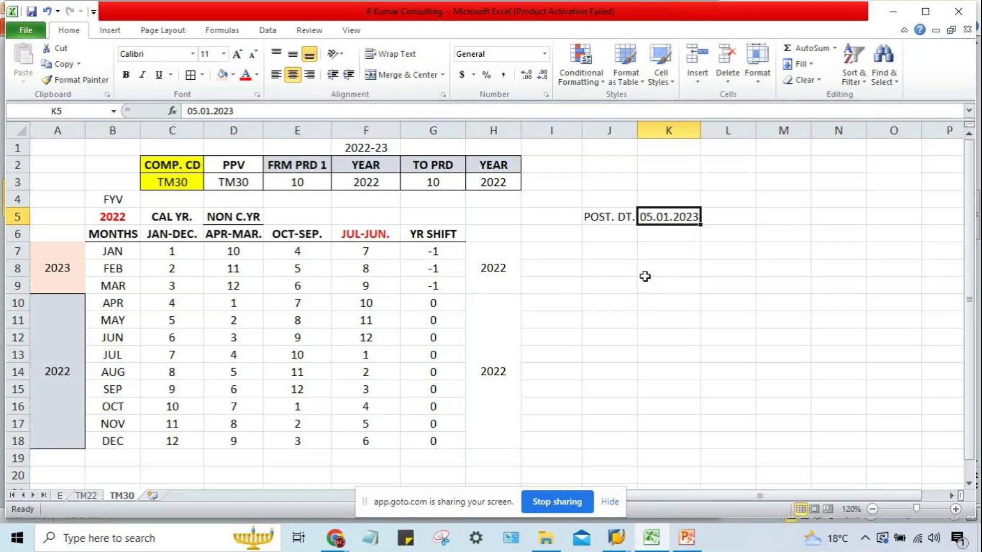
Compare the fiscal year in F1 with the row 3 years and the January–March label in column A, then review YR SHIFT in G7:G18
left_click(367, 146)
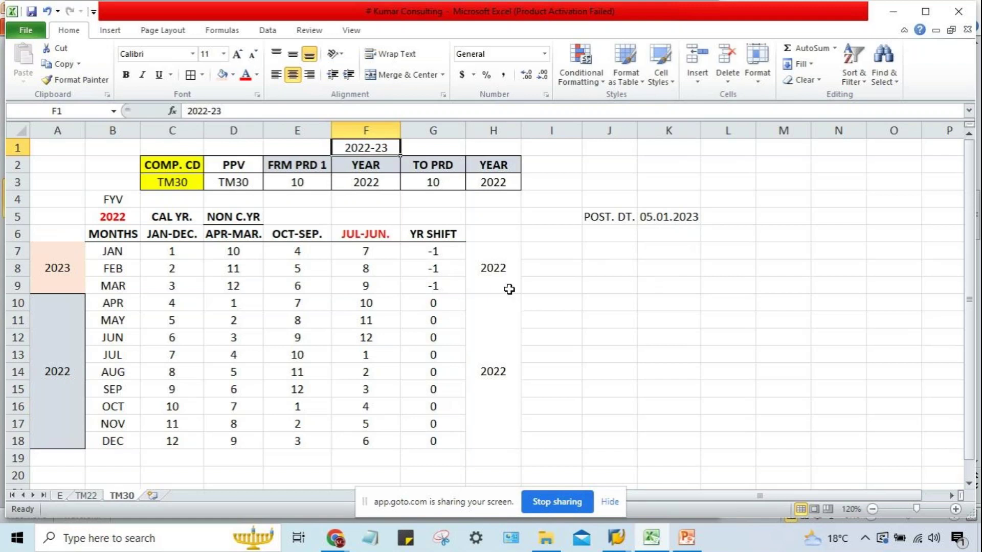
left_click(47, 269)
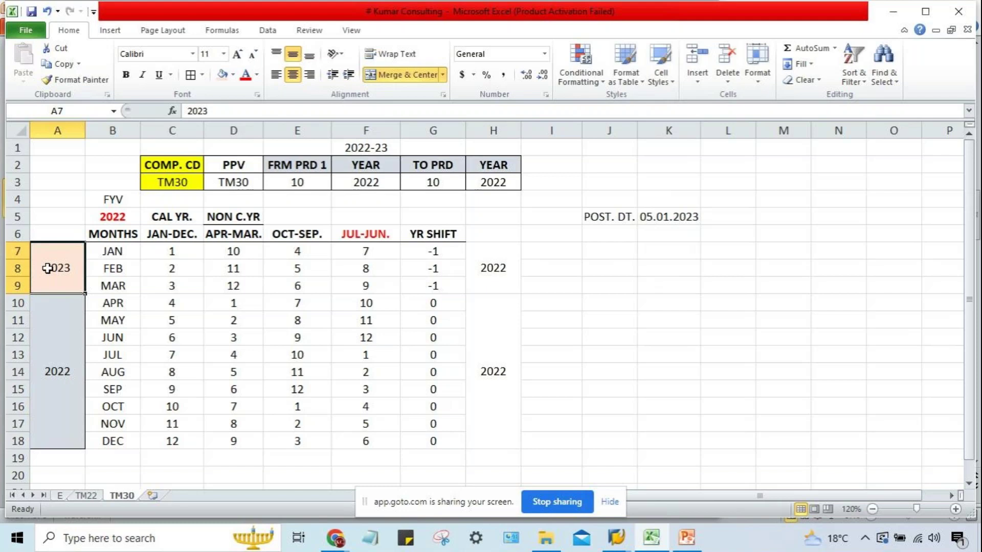
left_click(361, 149)
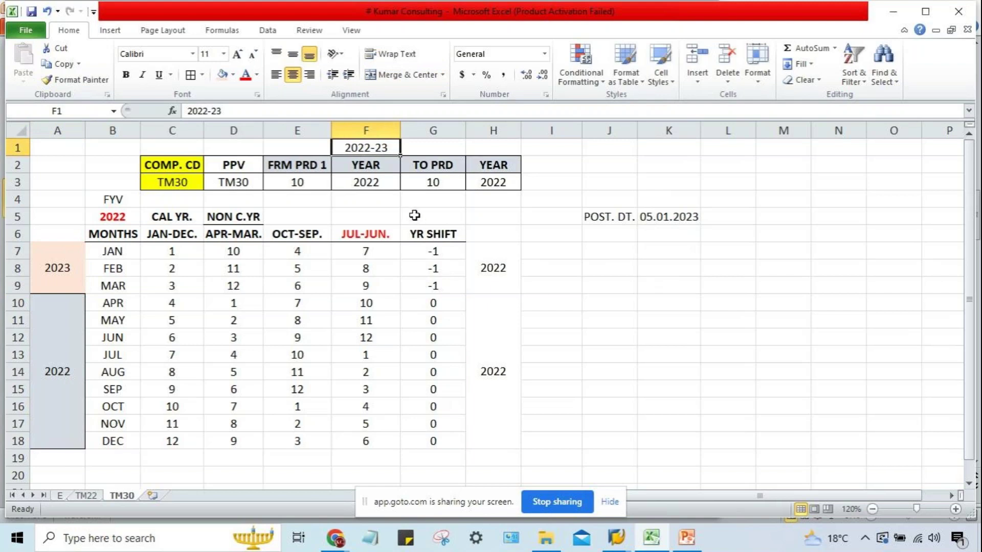
left_click(368, 183)
left_click(477, 182)
left_click(381, 182)
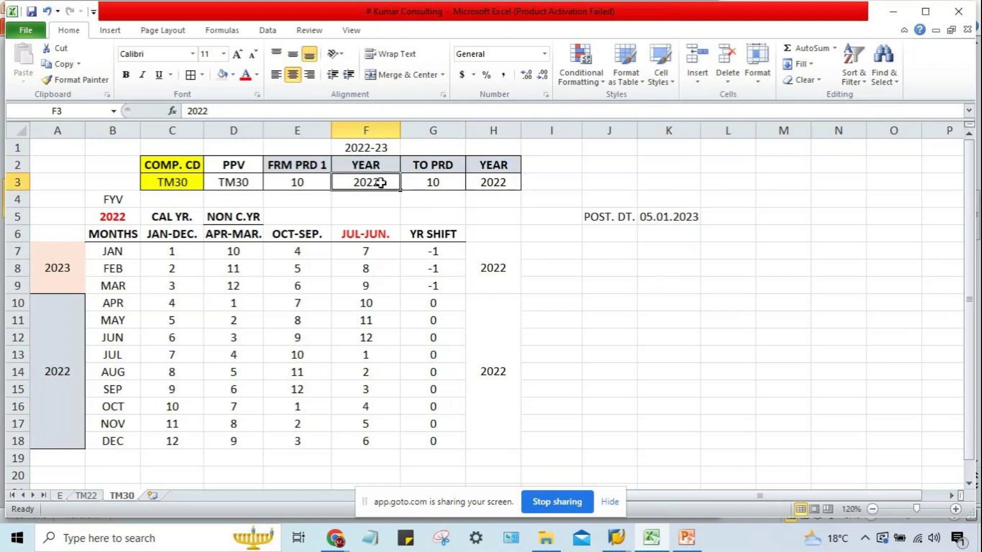
key("Up")
key("Up")
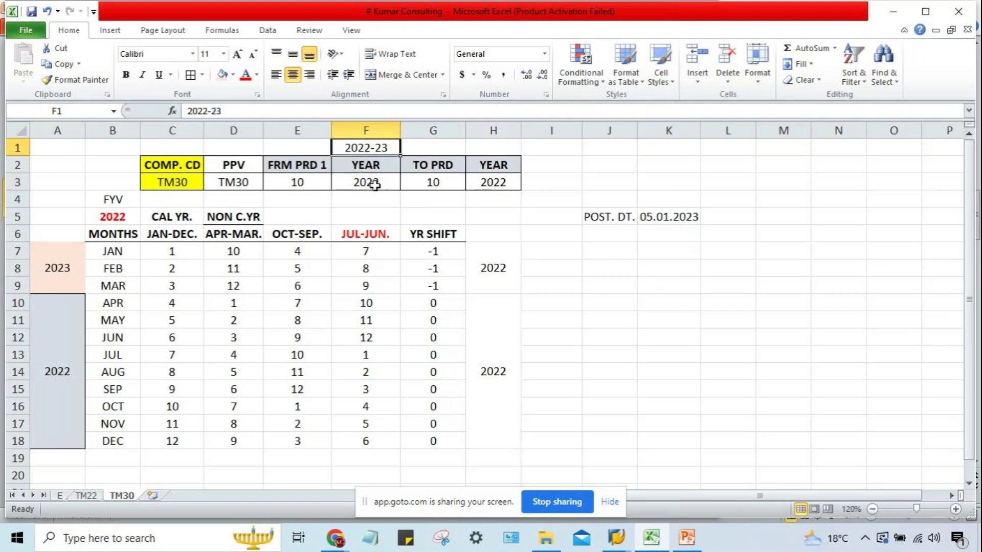
left_click(373, 184)
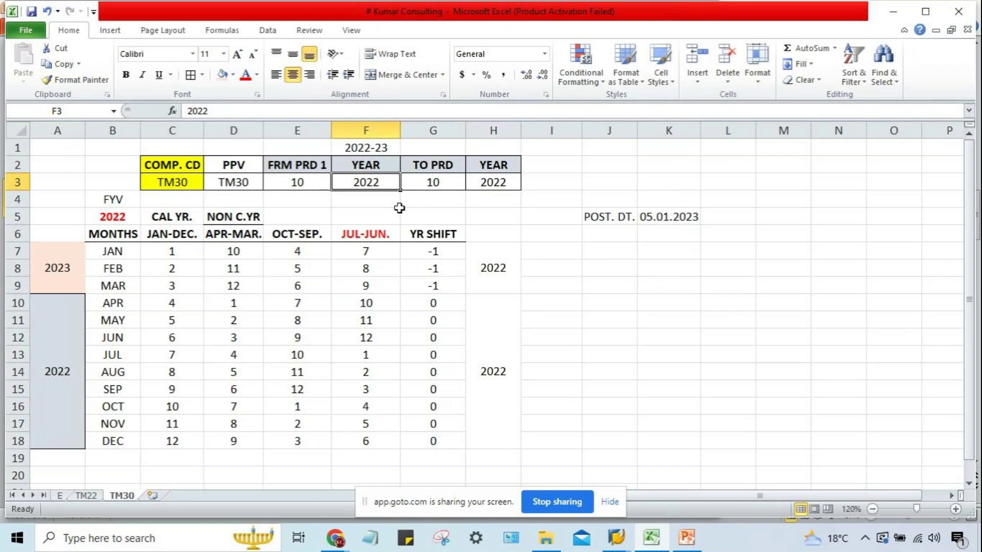
left_click(372, 148)
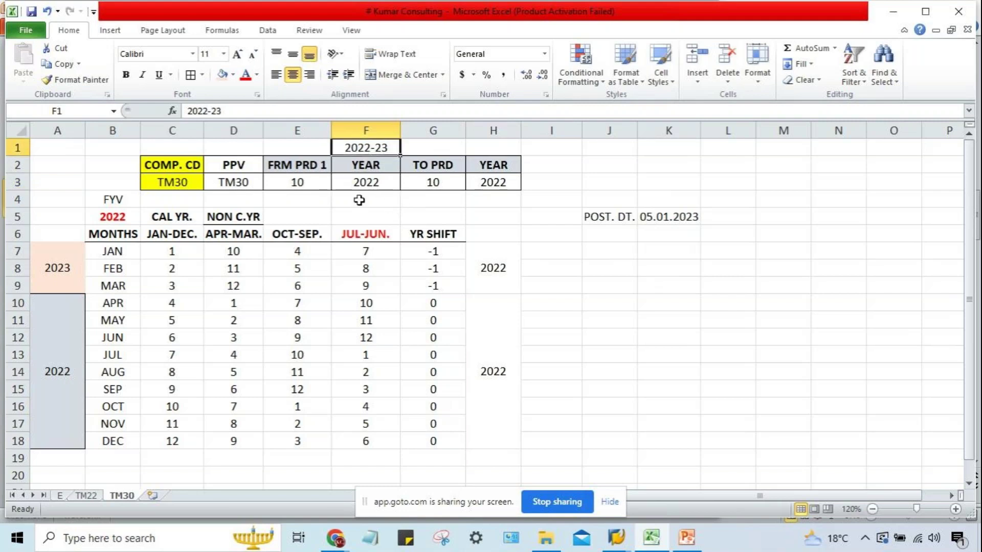
left_click(77, 269)
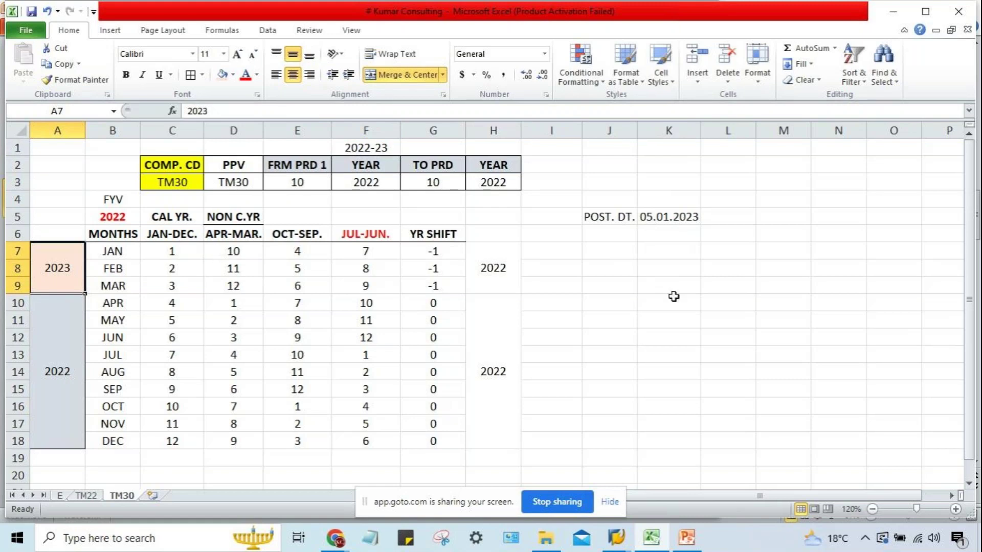
left_click(707, 302)
left_click(424, 254)
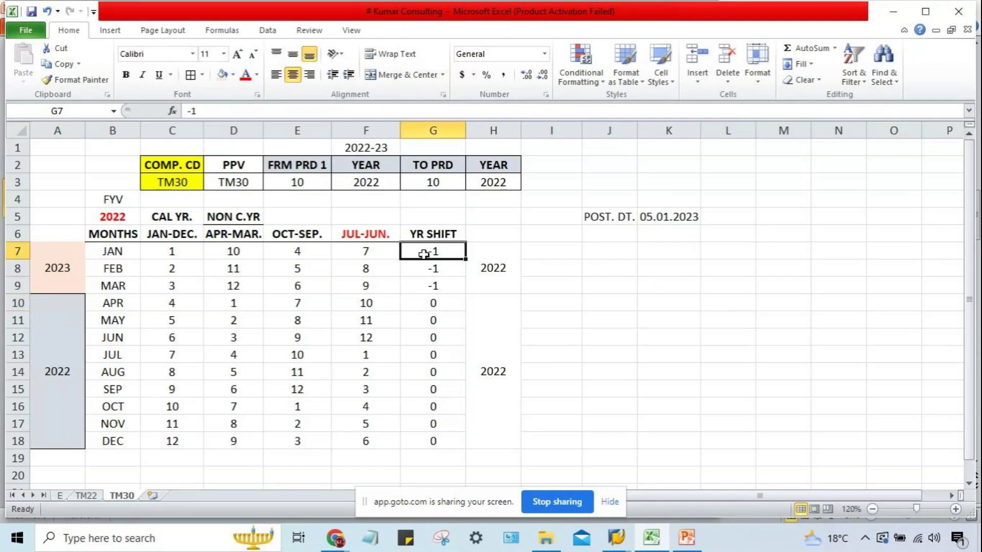
left_click_drag(424, 254, 427, 448)
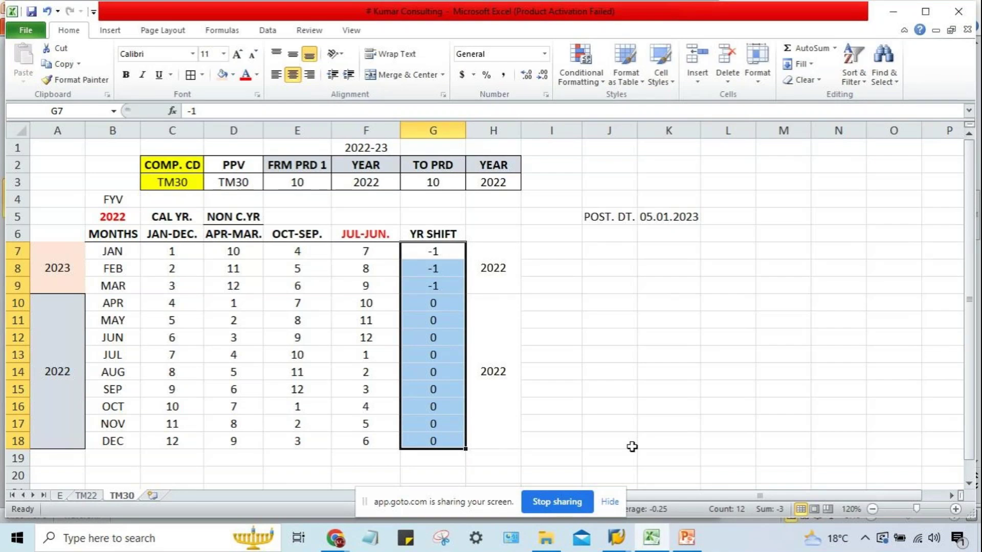
Switch to the GoTo meeting window in Google Chrome
left_click(616, 537)
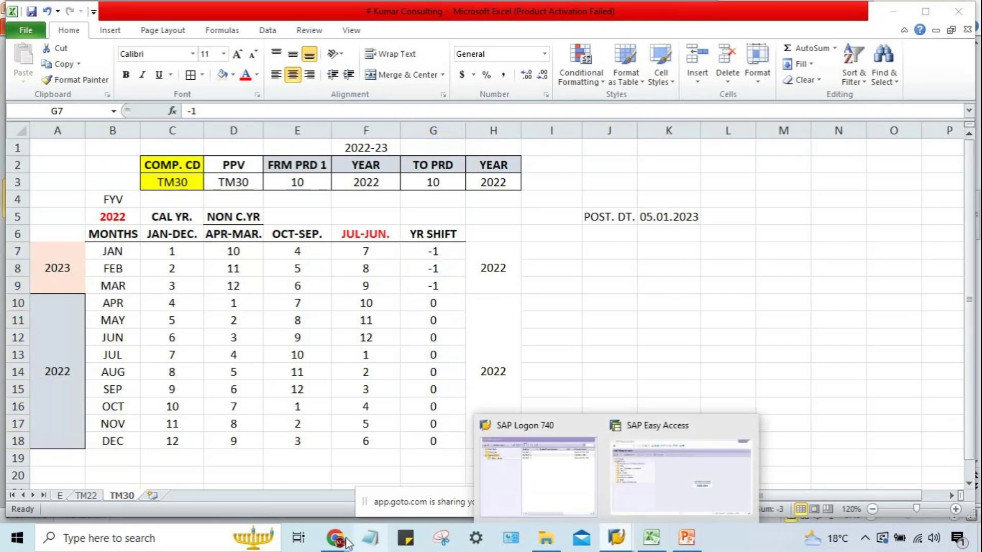
mouse_move(343, 544)
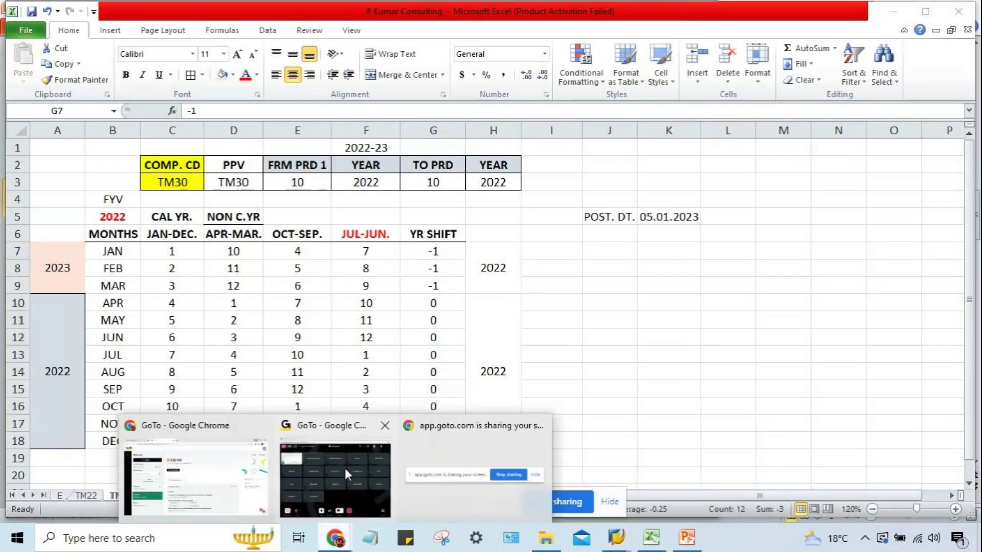
left_click(344, 468)
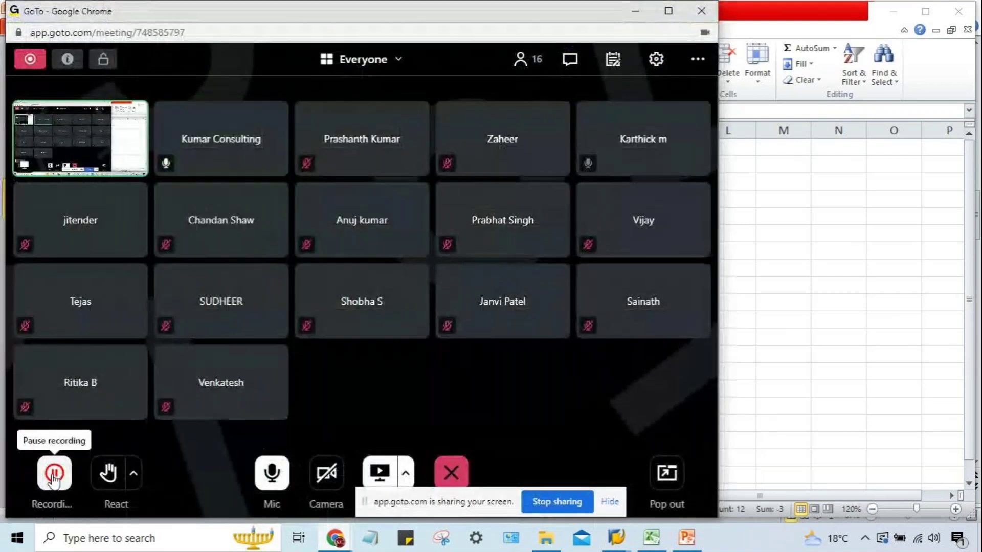